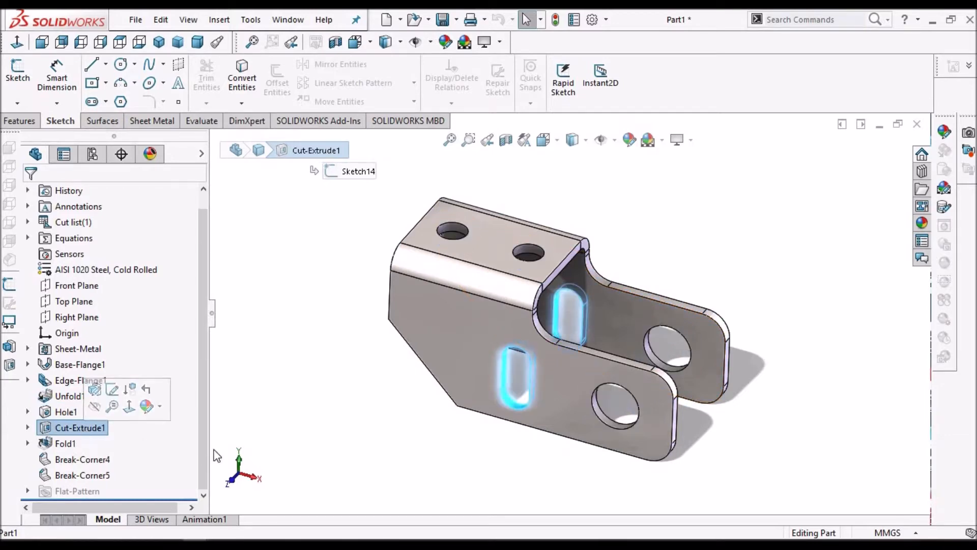
# Review the Fold1, Break-Corner4 and Break-Corner5 features on the finished sheet-metal bracket
pyautogui.click(61, 447)
pyautogui.click(70, 461)
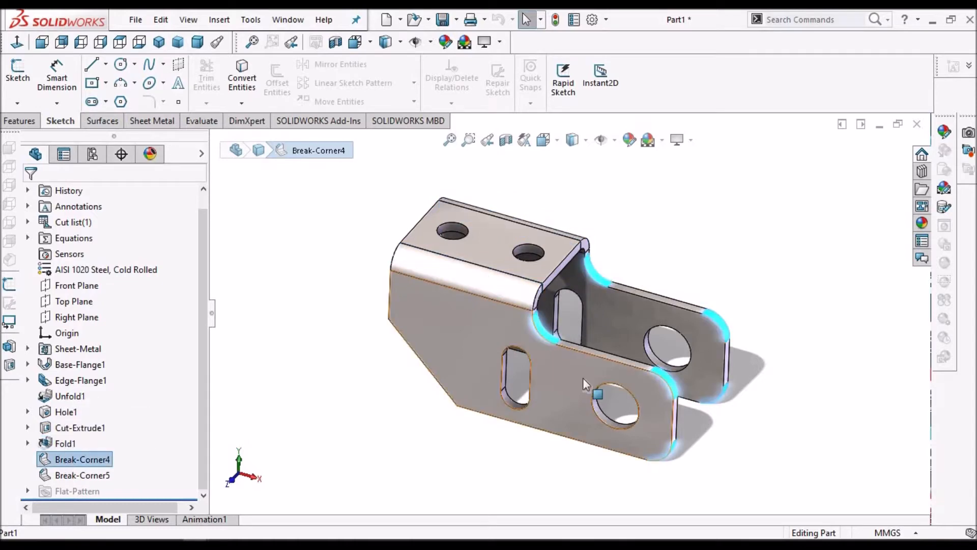
pyautogui.click(75, 474)
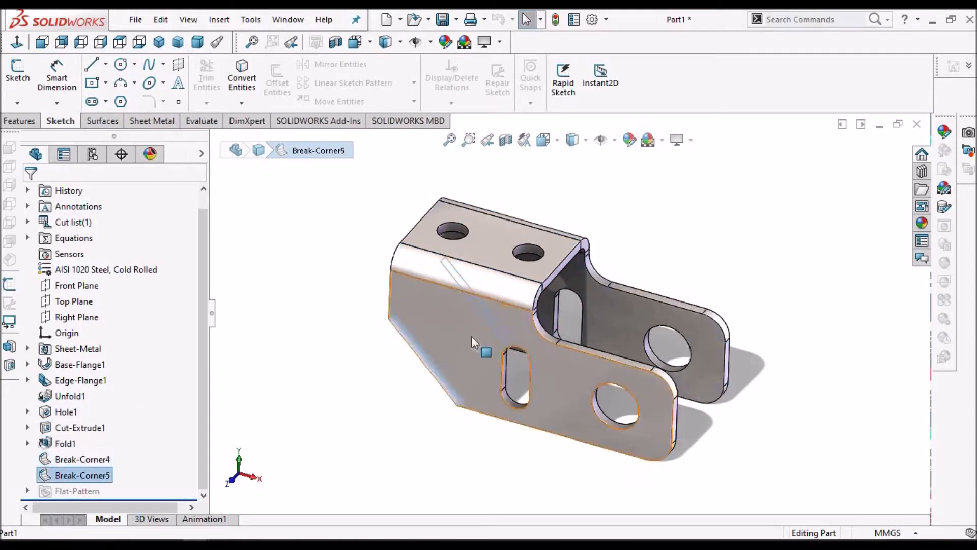
pyautogui.moveTo(472, 335)
pyautogui.mouseDown(button='middle')
pyautogui.moveTo(561, 304)
pyautogui.moveTo(489, 341)
pyautogui.mouseUp(button='middle')
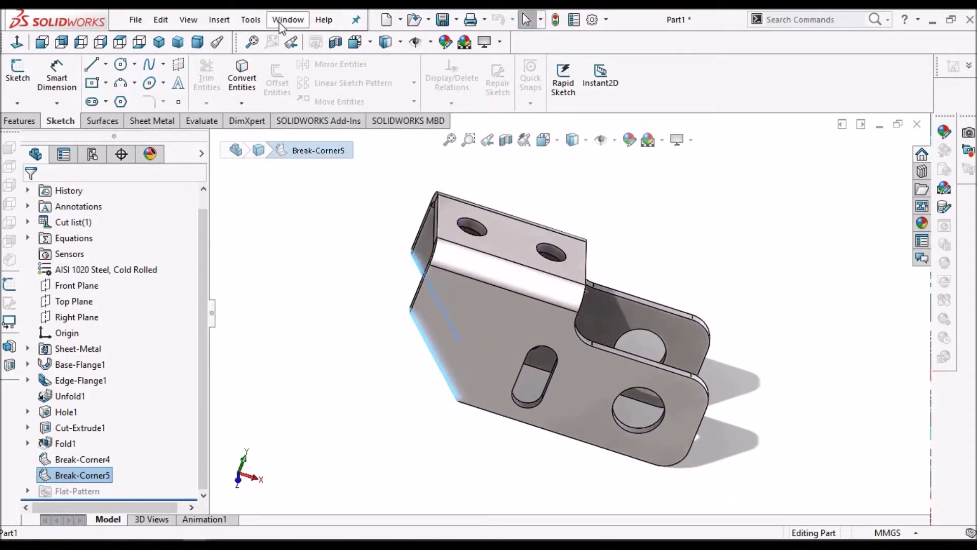
# Switch to the Part1 drawing and examine the dimensions of the bracket and flat-pattern views
pyautogui.click(287, 20)
pyautogui.click(307, 187)
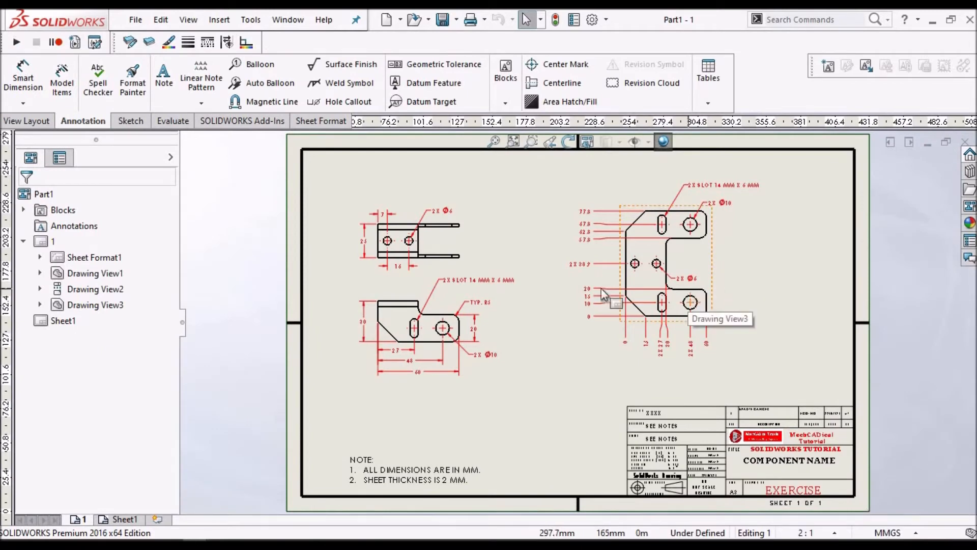
pyautogui.scroll(-2, 598, 288)
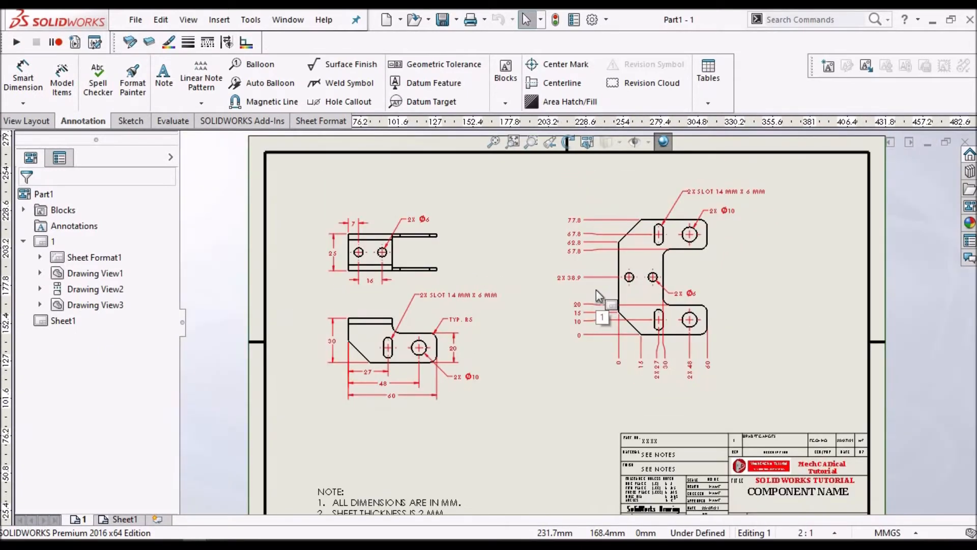
pyautogui.scroll(2, 597, 289)
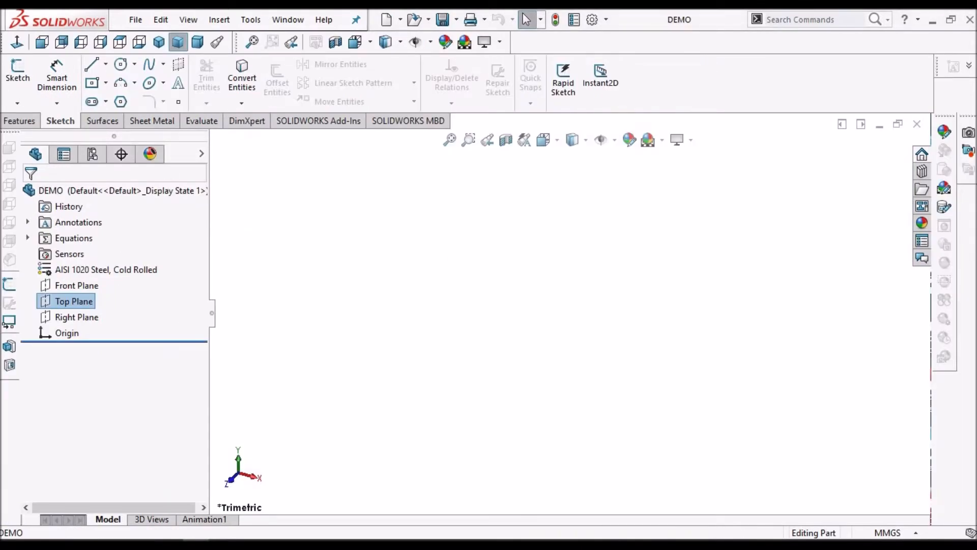
# Sketch a center rectangle about 149 mm wide on the Top Plane of the DEMO part, centred on the origin
pyautogui.click(18, 72)
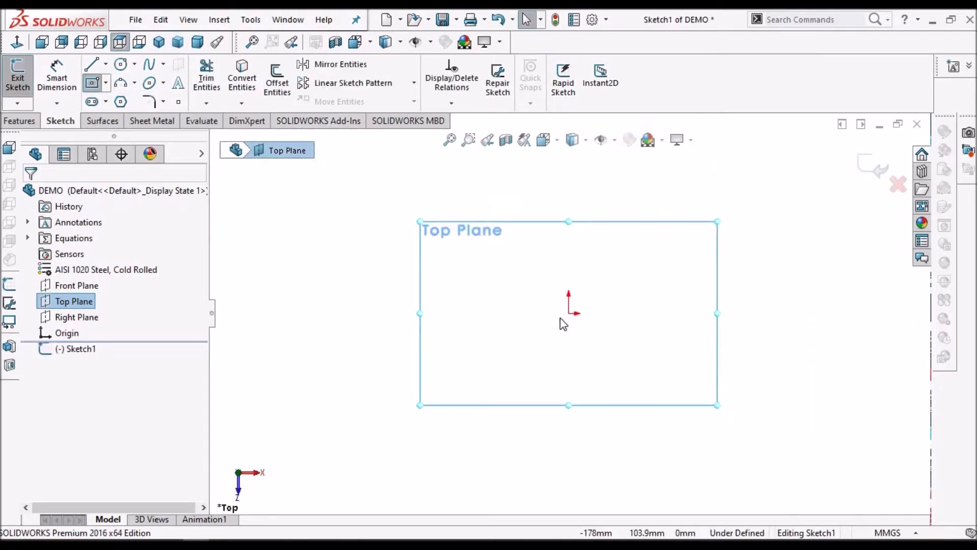
pyautogui.click(568, 312)
pyautogui.click(693, 254)
pyautogui.rightClick(378, 228)
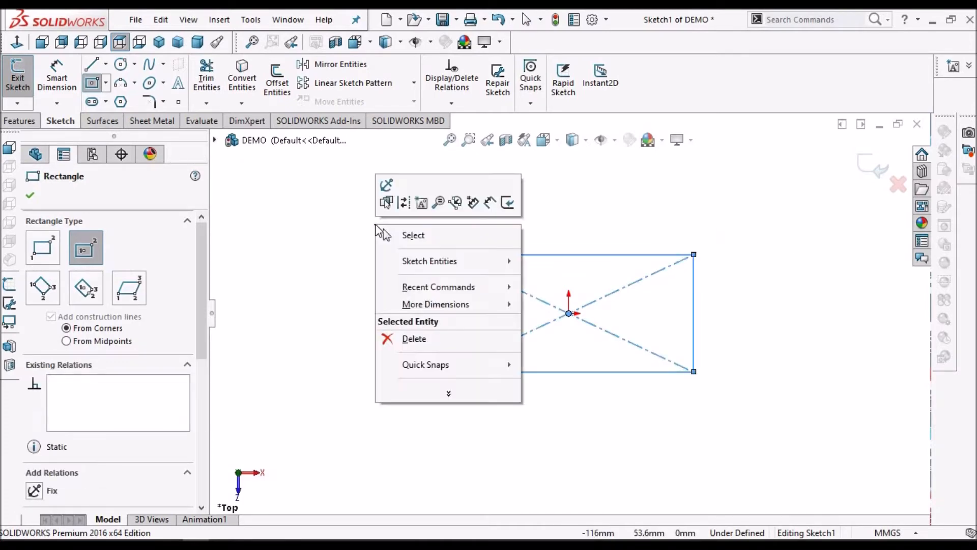
pyautogui.click(410, 234)
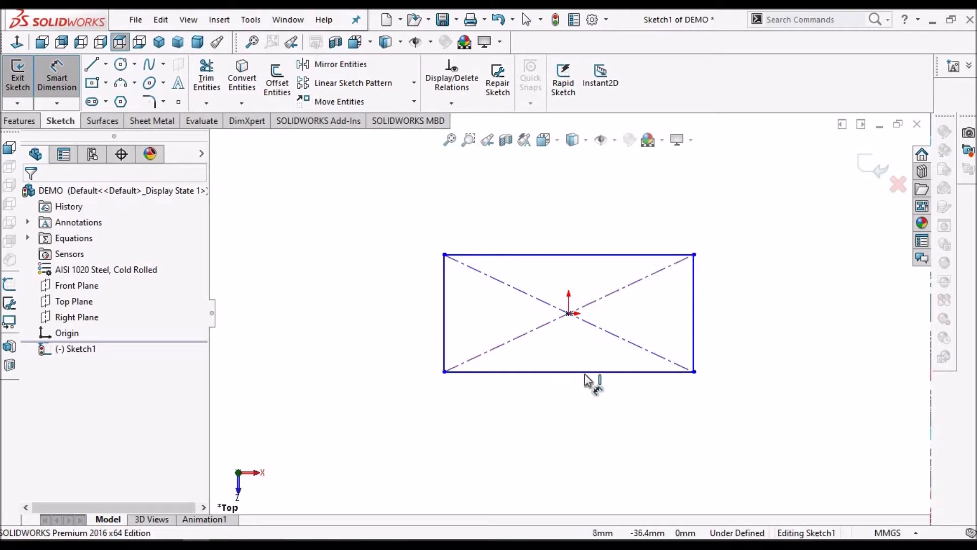
# Dimension the rectangle to 30 mm wide and 25 mm high
pyautogui.click(569, 372)
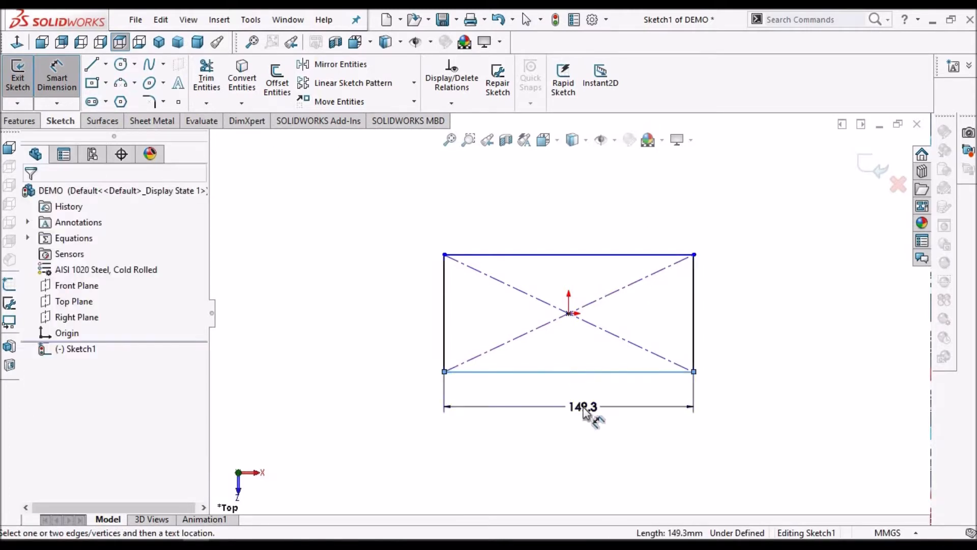
pyautogui.click(585, 413)
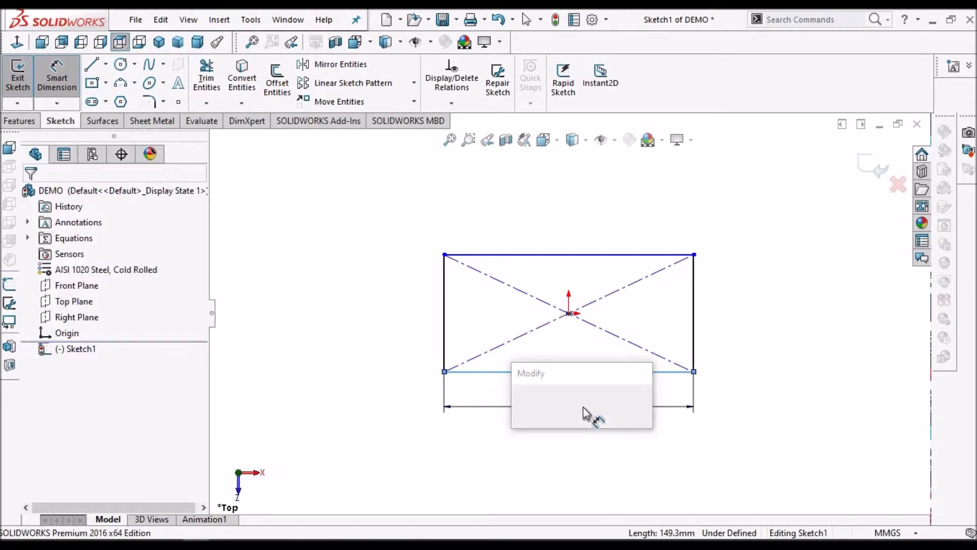
pyautogui.write('3')
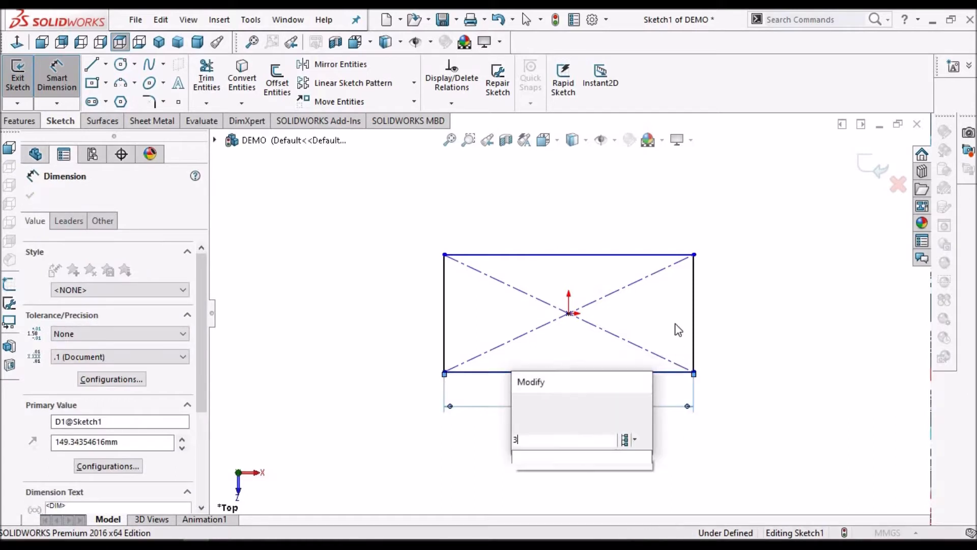
pyautogui.write('0')
pyautogui.press('Return')
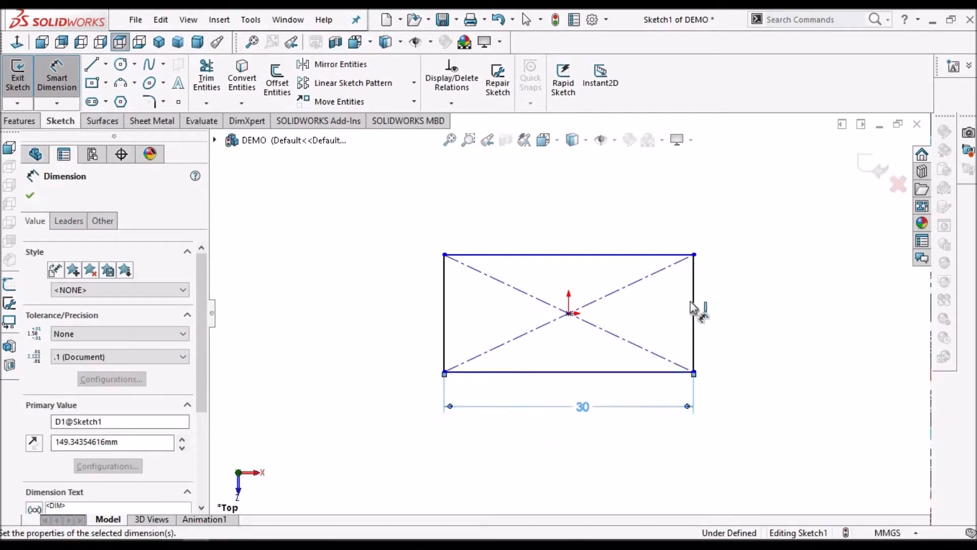
pyautogui.click(735, 307)
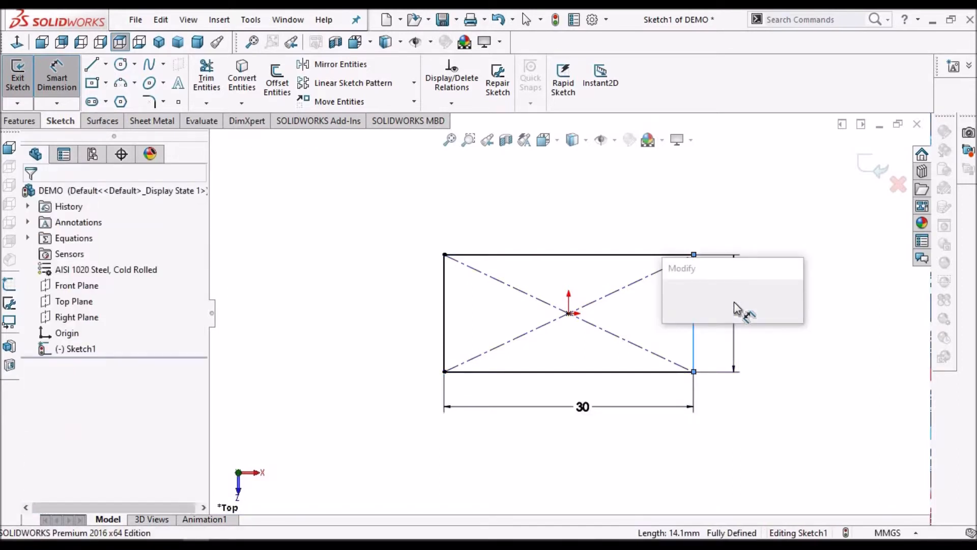
pyautogui.write('25')
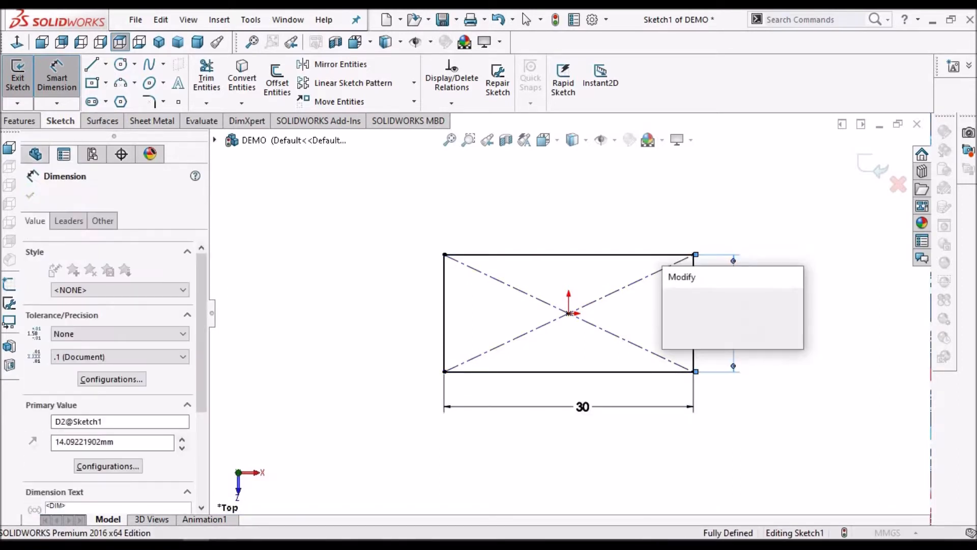
pyautogui.press('Escape')
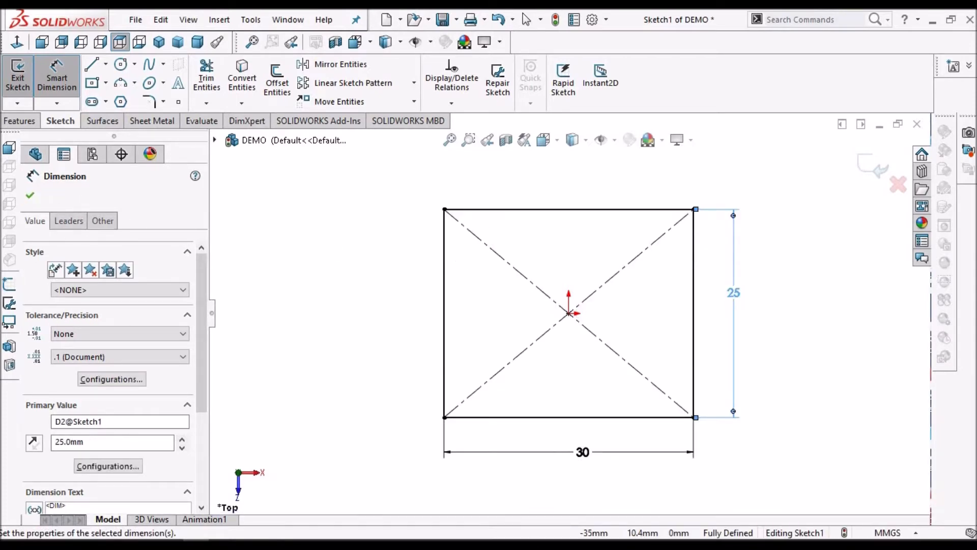
pyautogui.click(29, 197)
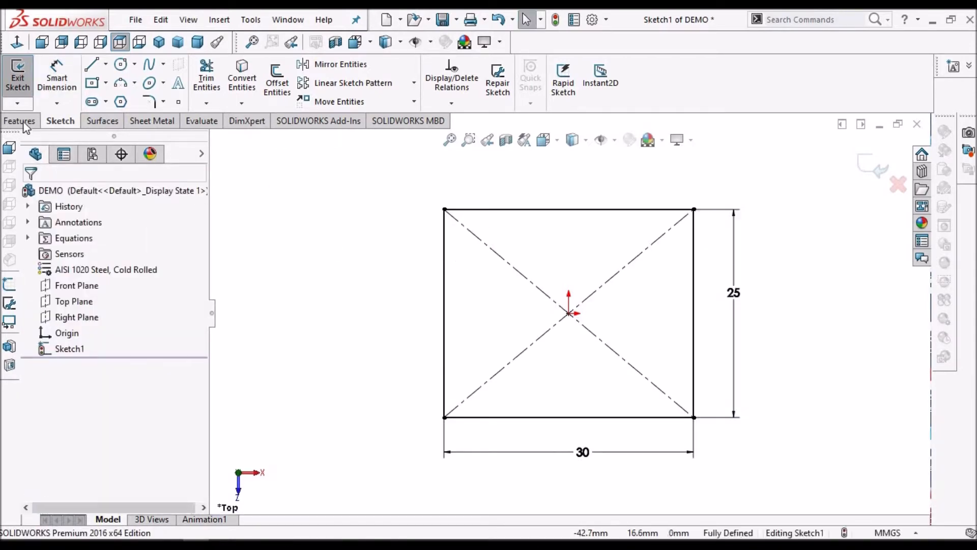
# Create a 2 mm thick sheet-metal base flange from the rectangle sketch
pyautogui.click(152, 120)
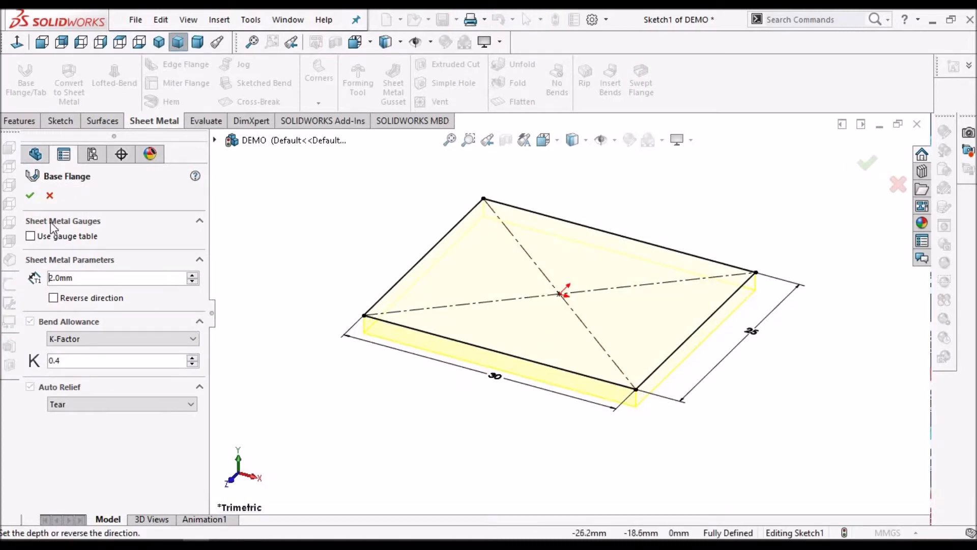
pyautogui.click(31, 197)
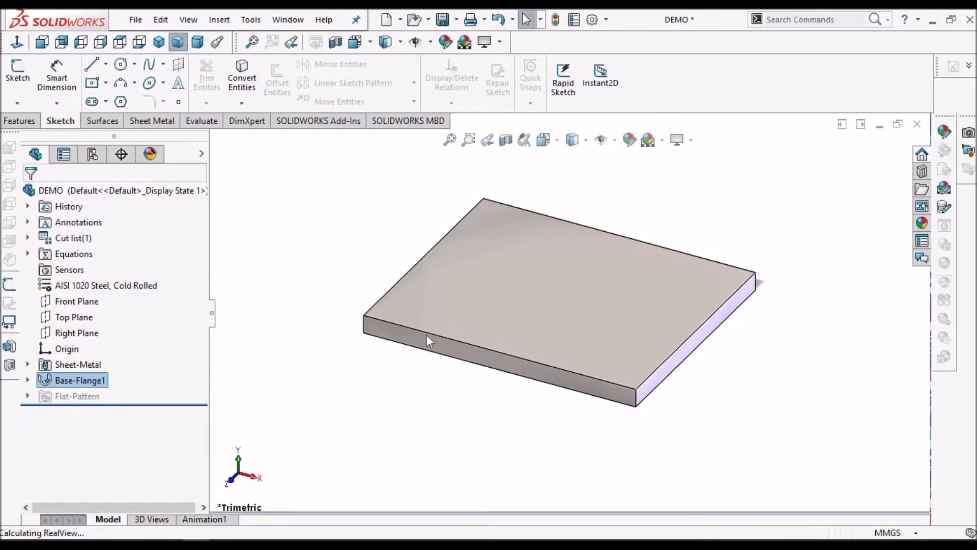
pyautogui.click(313, 325)
# Add 21 mm edge flanges at 90 degrees, pointing down from the two lower 30 mm edges of the base flange
pyautogui.scroll(3, 604, 351)
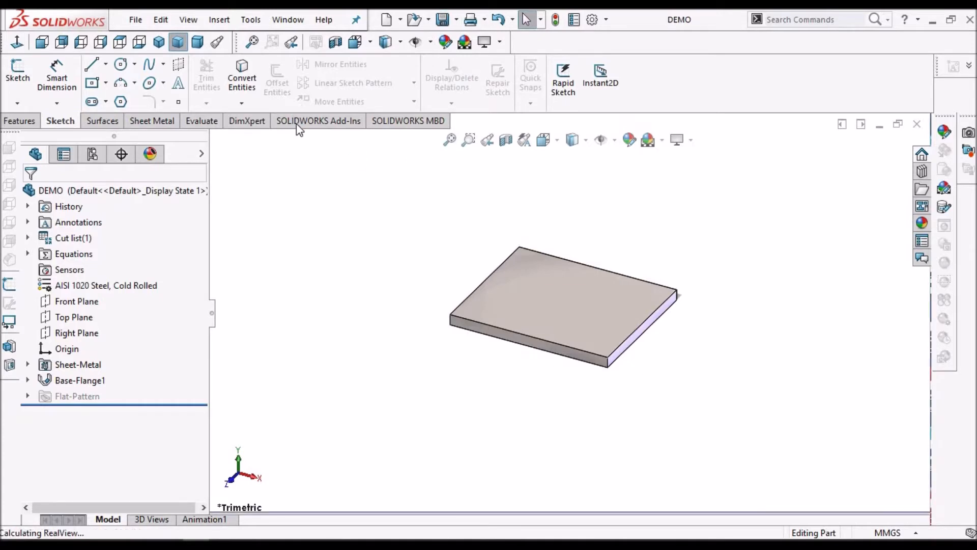
pyautogui.click(152, 121)
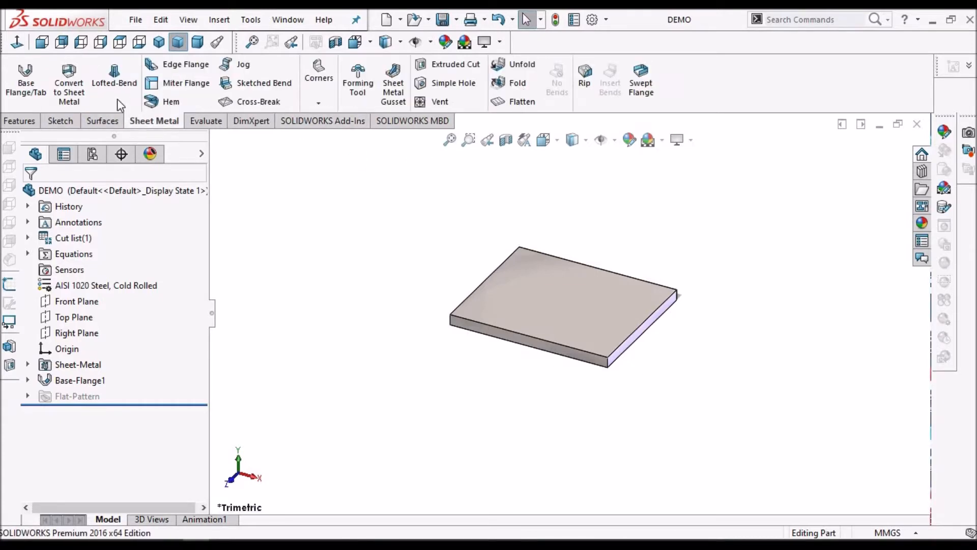
pyautogui.click(170, 68)
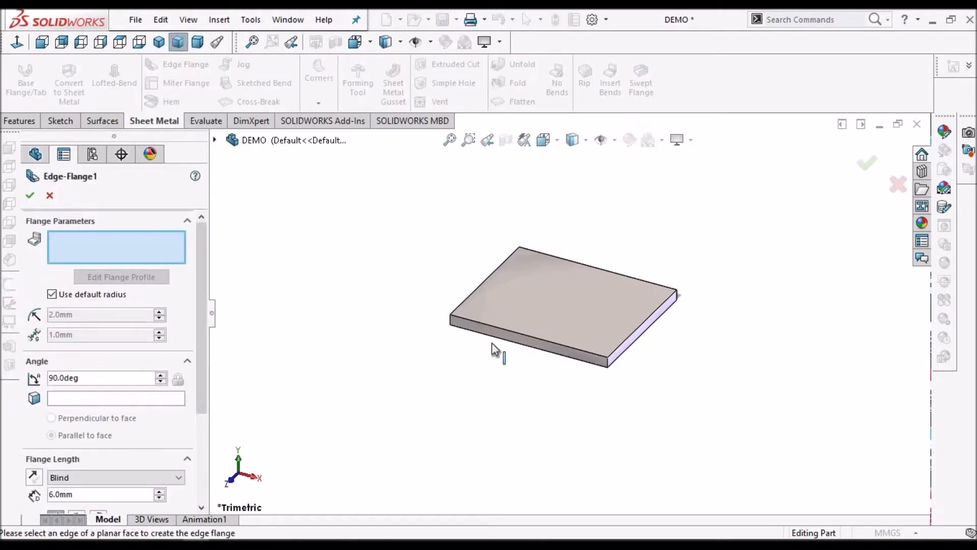
pyautogui.click(555, 358)
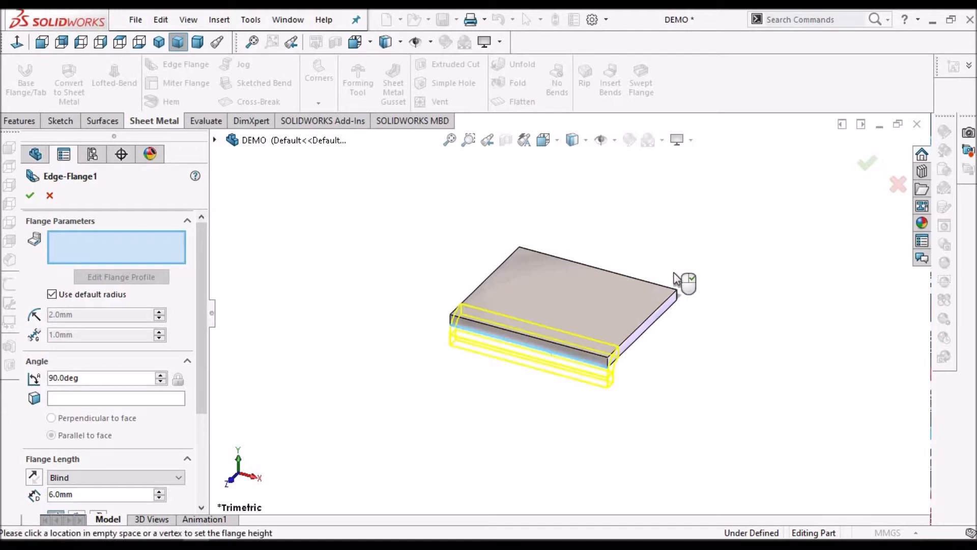
pyautogui.moveTo(639, 282); pyautogui.dragTo(587, 310, button='middle')
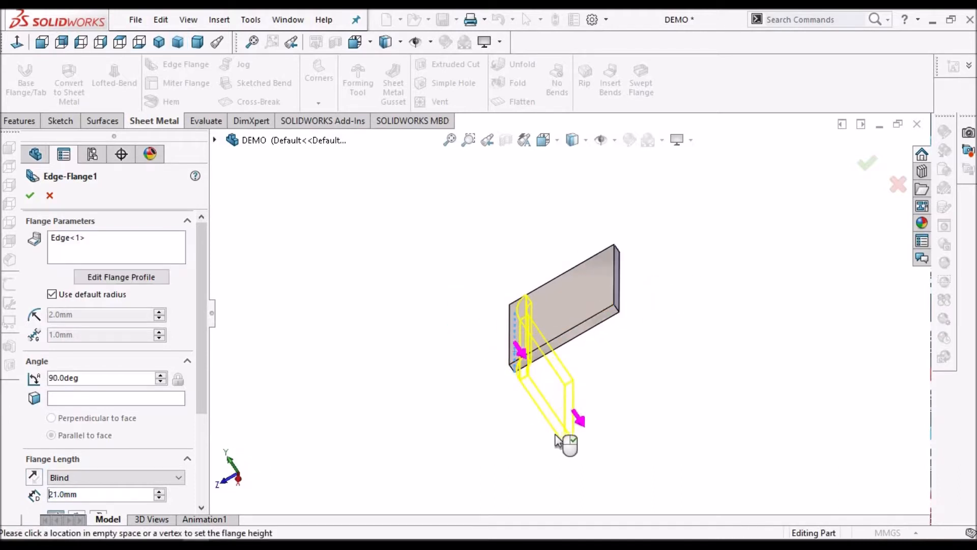
pyautogui.click(556, 441)
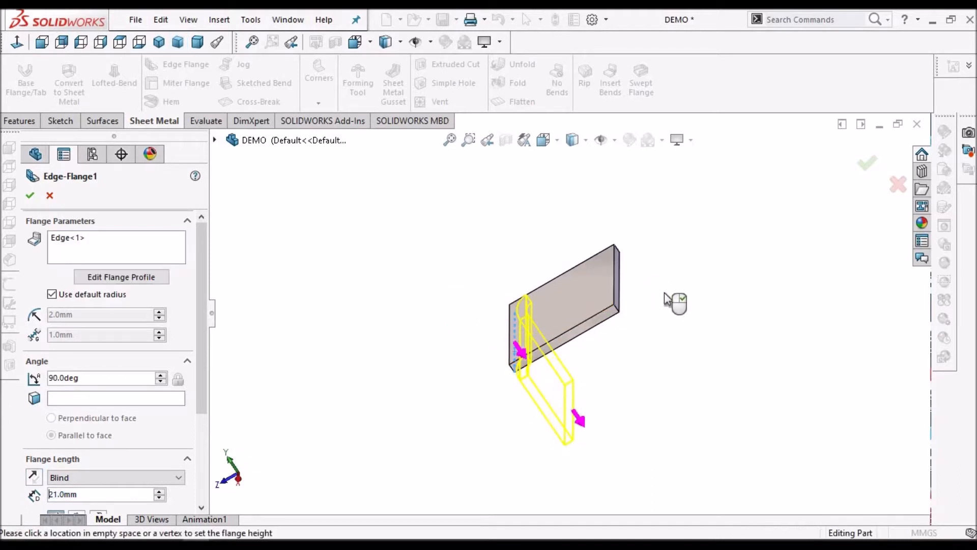
pyautogui.click(620, 284)
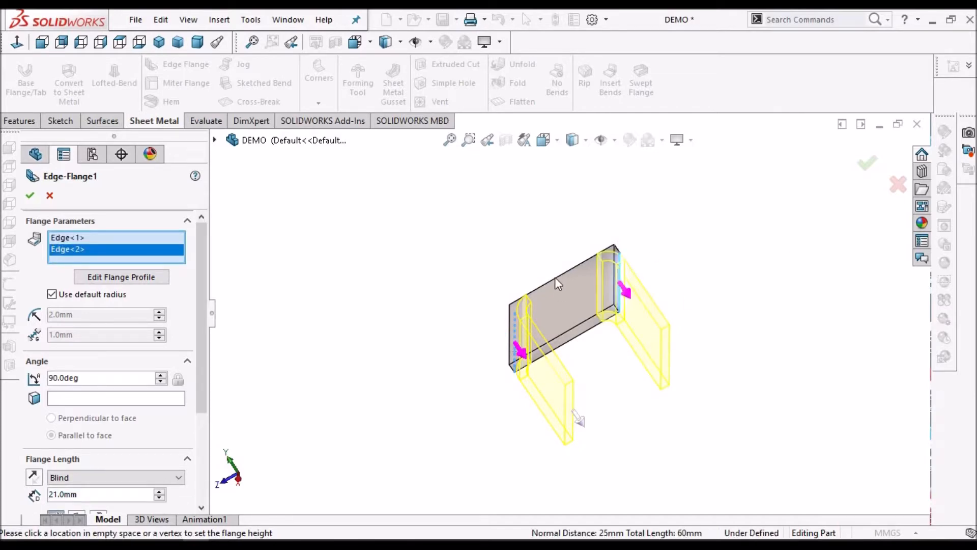
pyautogui.moveTo(576, 417); pyautogui.dragTo(627, 257, button='middle')
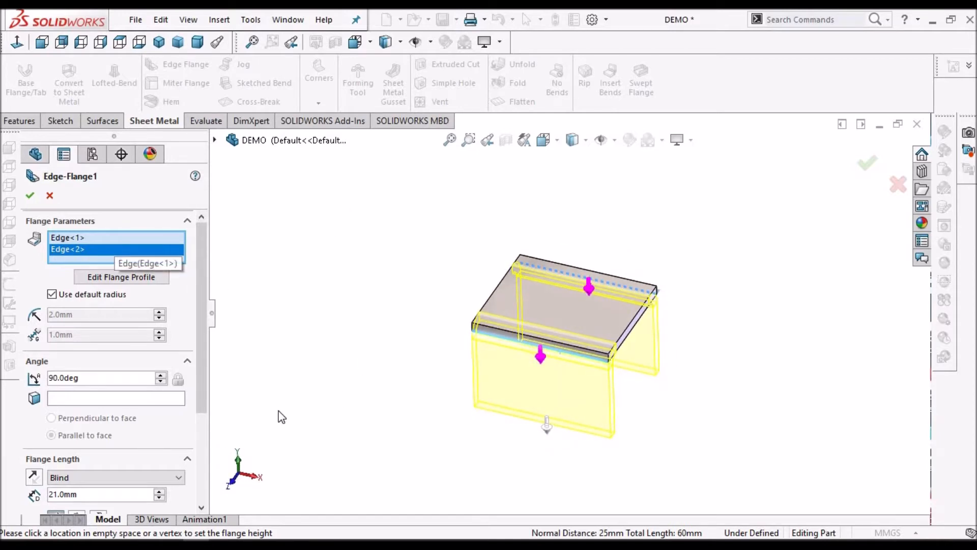
pyautogui.click(30, 195)
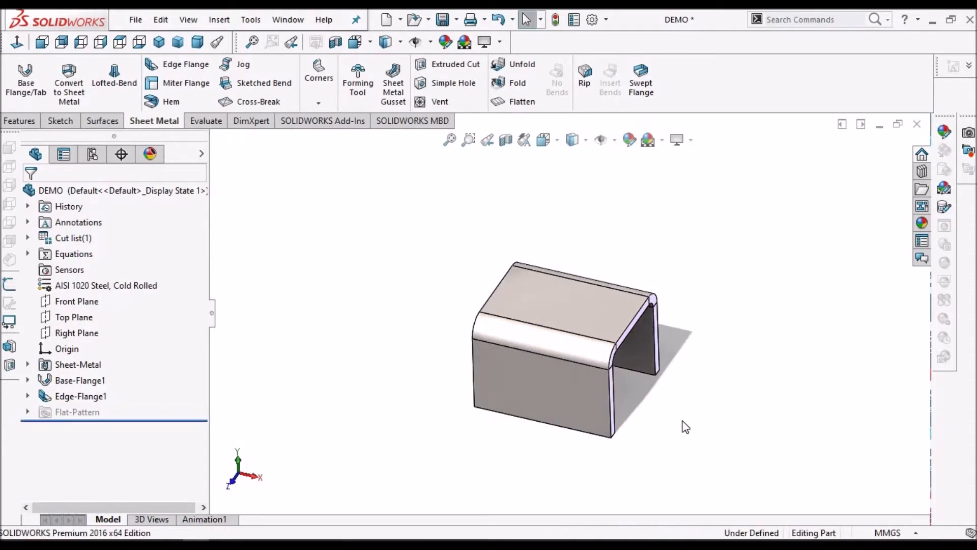
# Open the front edge flange's profile sketch, Sketch10, for editing in a view normal to it
pyautogui.scroll(-1, 682, 421)
pyautogui.click(27, 396)
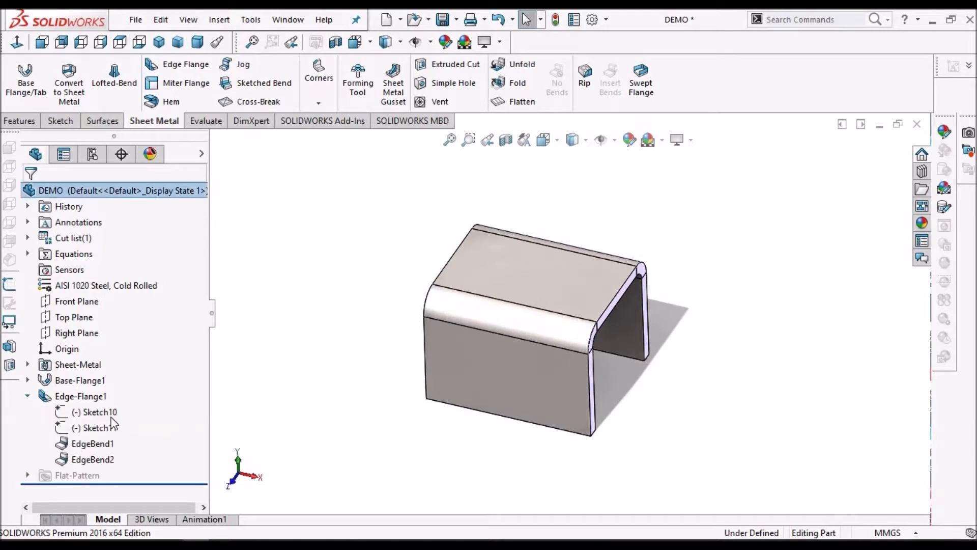
pyautogui.click(102, 414)
pyautogui.click(114, 378)
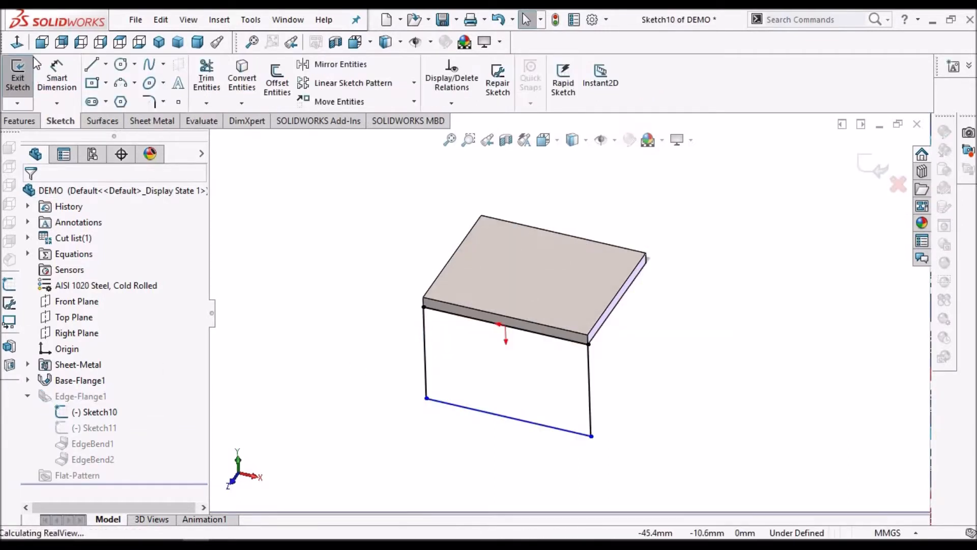
pyautogui.click(18, 43)
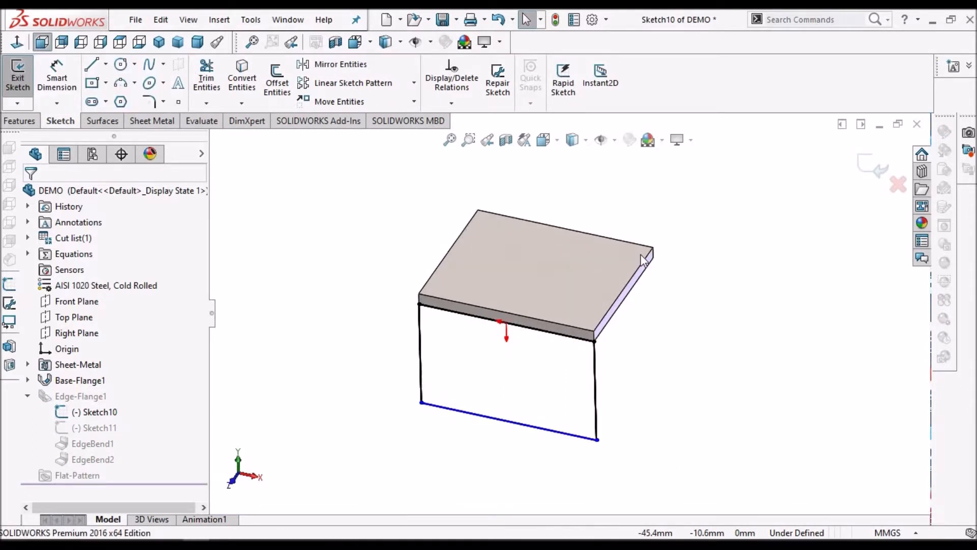
pyautogui.scroll(4, 617, 328)
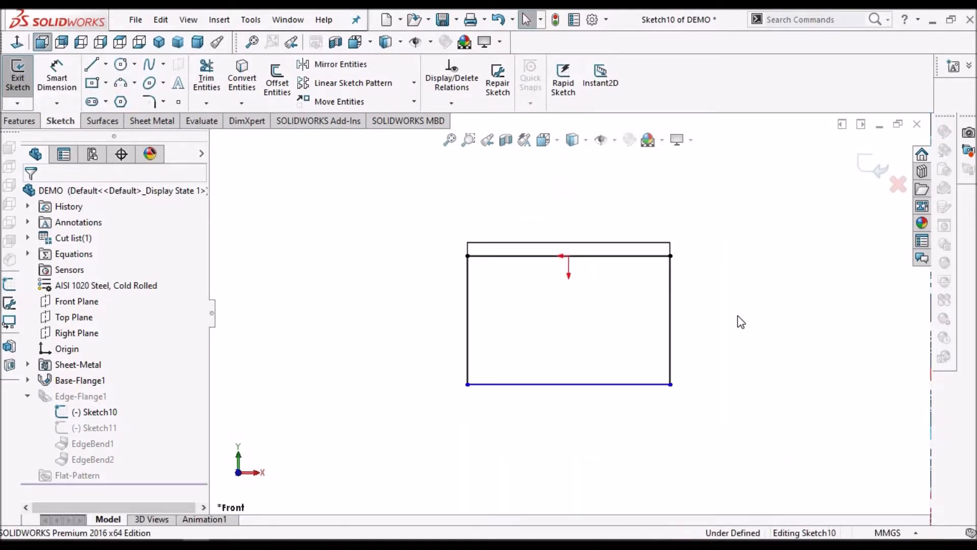
# Draw a corner rectangle across the right vertical edge of the front flange profile, extending outward to the right
pyautogui.scroll(-1, 761, 317)
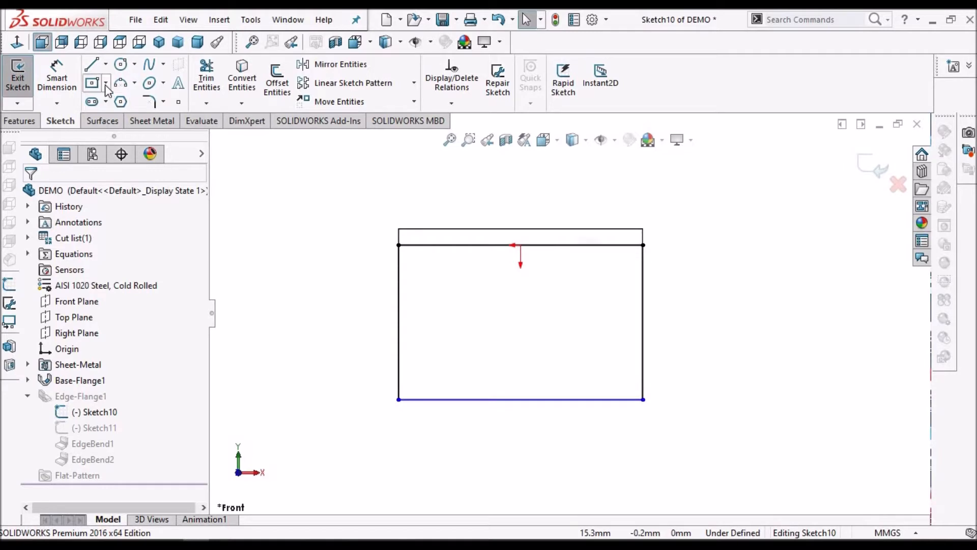
pyautogui.click(106, 84)
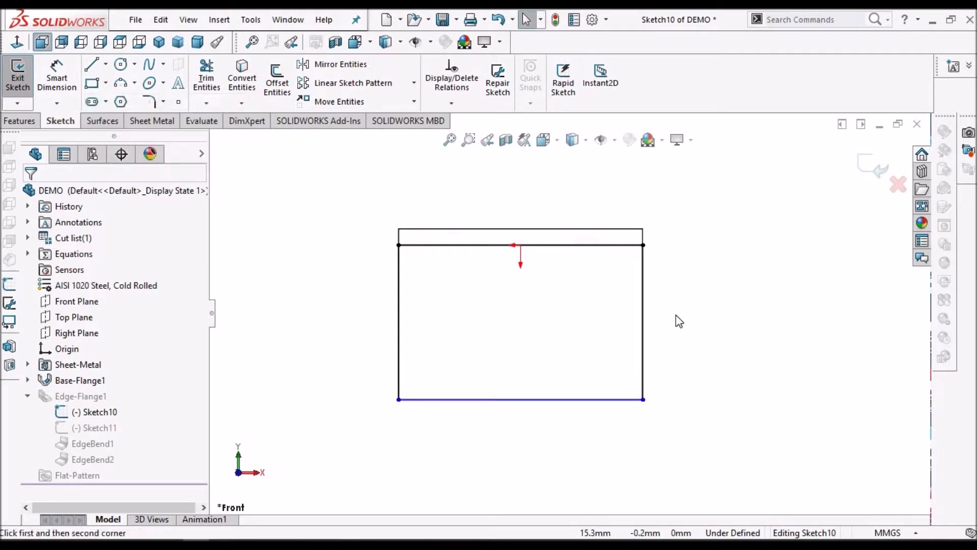
pyautogui.scroll(1, 636, 326)
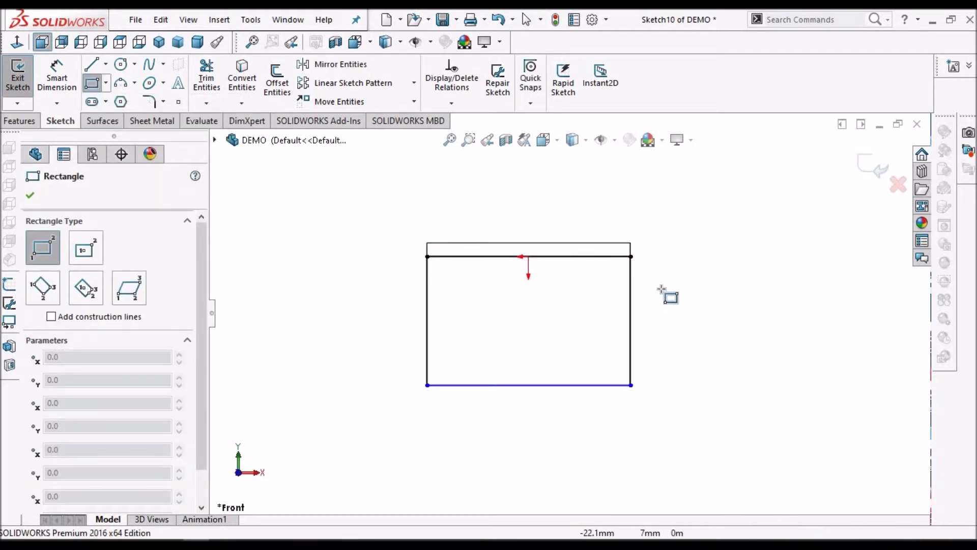
pyautogui.moveTo(605, 293); pyautogui.dragTo(767, 369)
pyautogui.rightClick(699, 229)
pyautogui.click(720, 235)
# Power-trim the rectangle's overlap inside the profile, its lower horizontal line and the leftover edge pieces between the two shapes
pyautogui.click(206, 77)
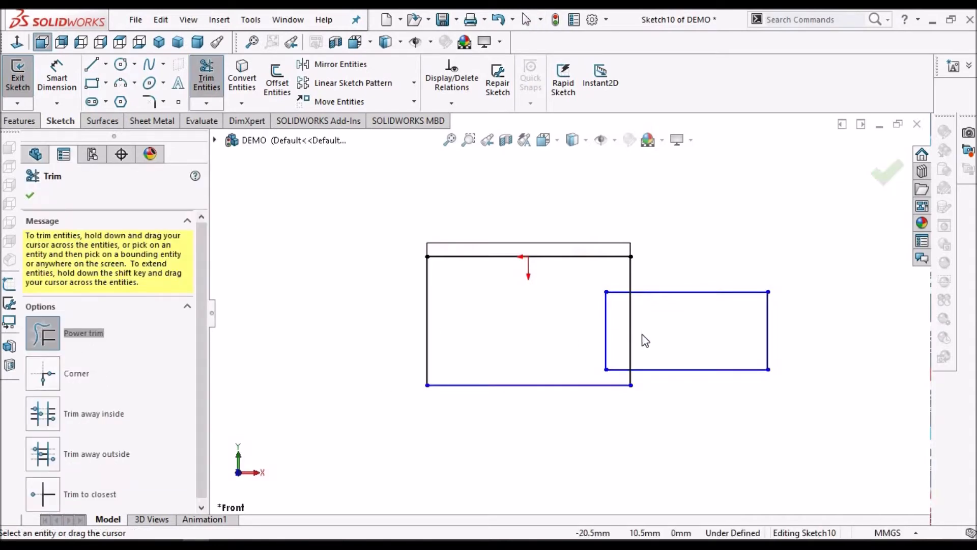
pyautogui.moveTo(615, 290); pyautogui.dragTo(618, 372)
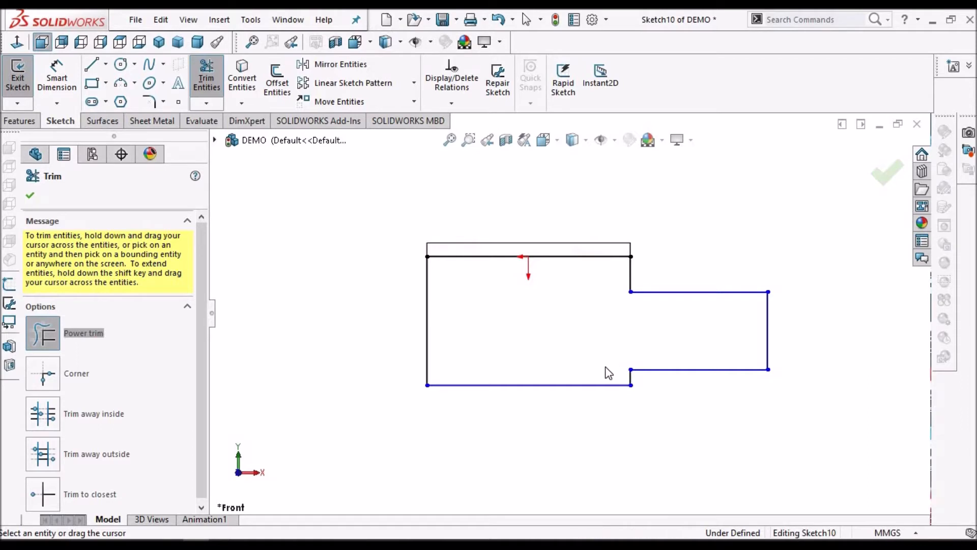
pyautogui.moveTo(690, 360); pyautogui.dragTo(689, 376)
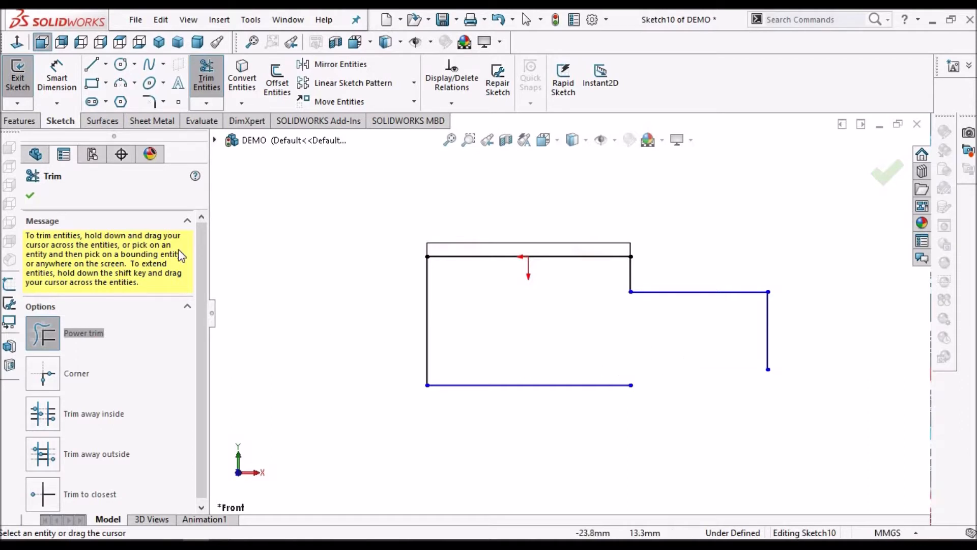
pyautogui.press('Escape')
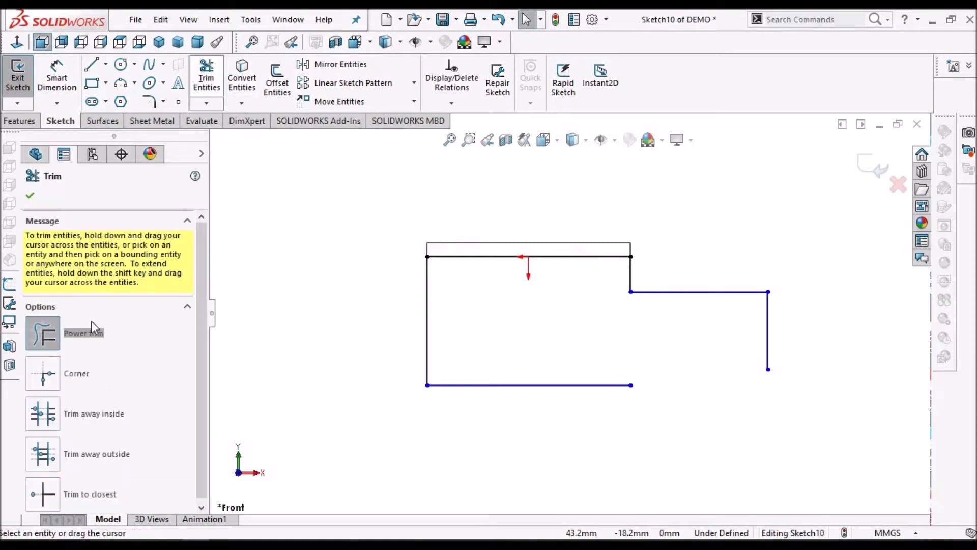
# Join the profile's bottom line and the extension's right vertical line with a Corner trim
pyautogui.click(43, 374)
pyautogui.click(597, 385)
pyautogui.click(769, 341)
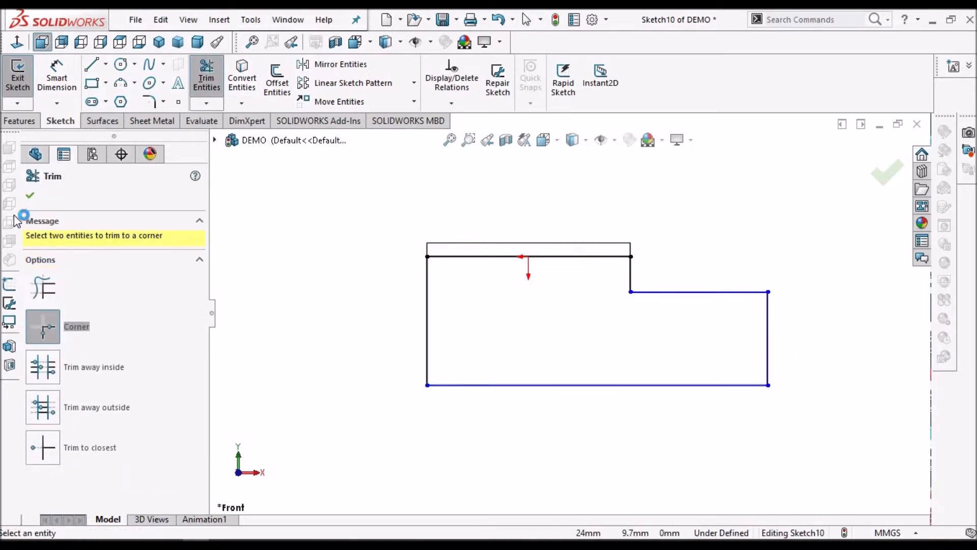
pyautogui.press('Escape')
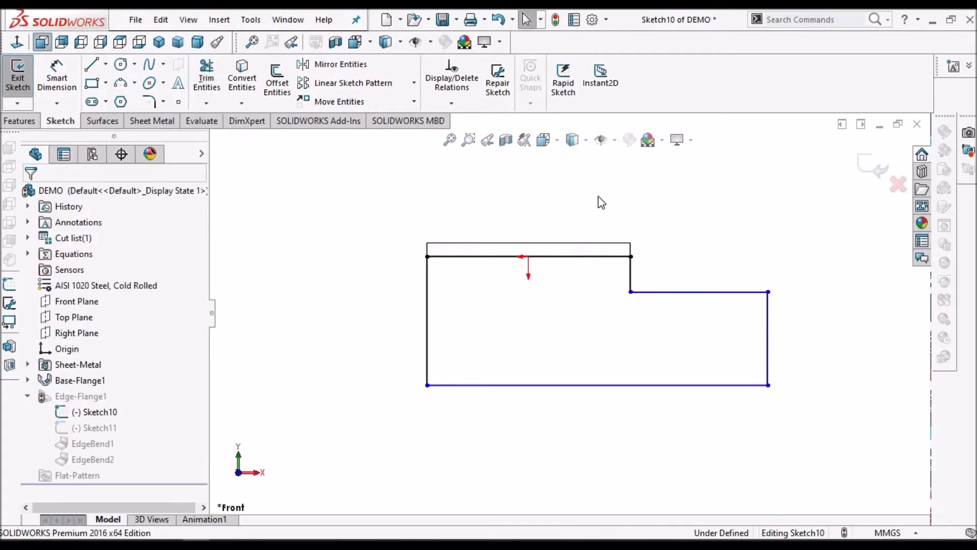
# Dimension the extension's right vertical edge to 20 mm
pyautogui.click(61, 75)
pyautogui.click(799, 322)
pyautogui.click(798, 321)
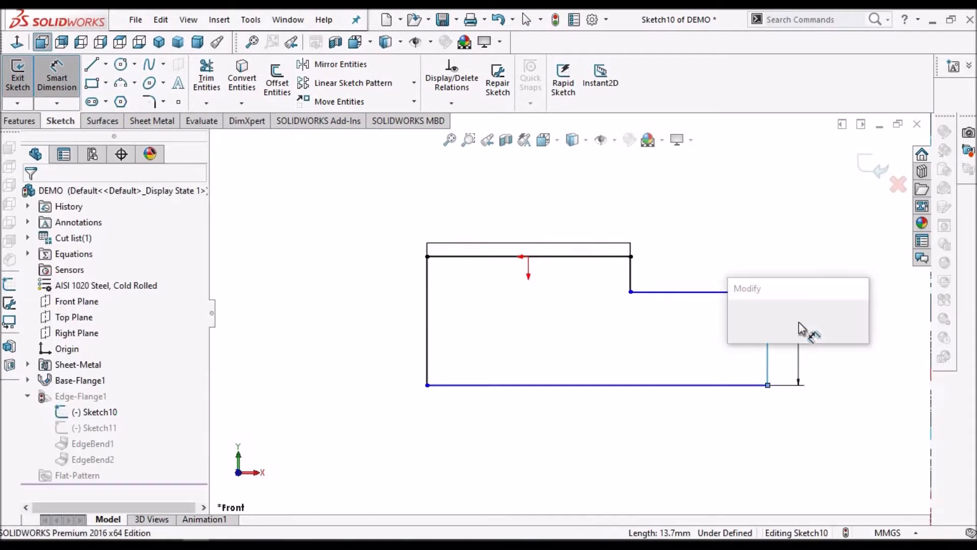
pyautogui.write('20')
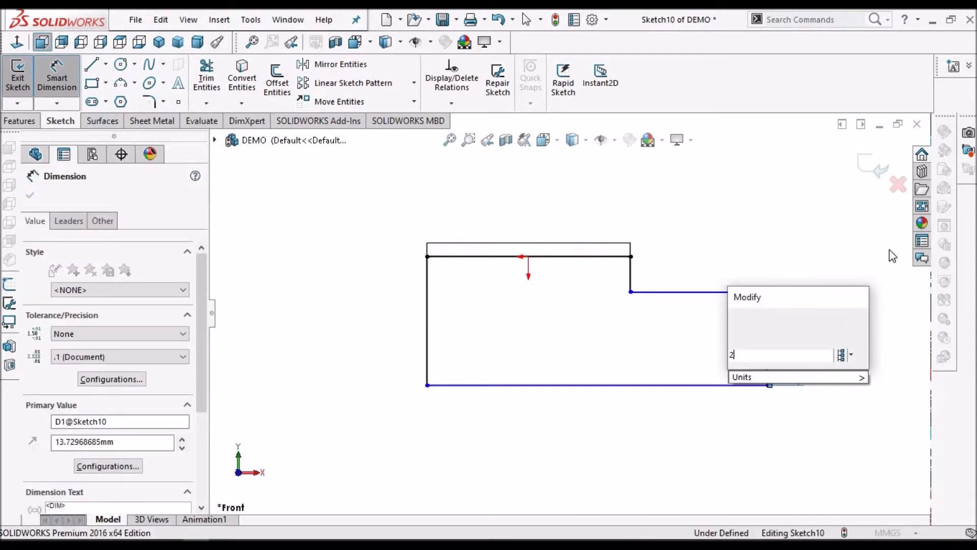
pyautogui.press('Return')
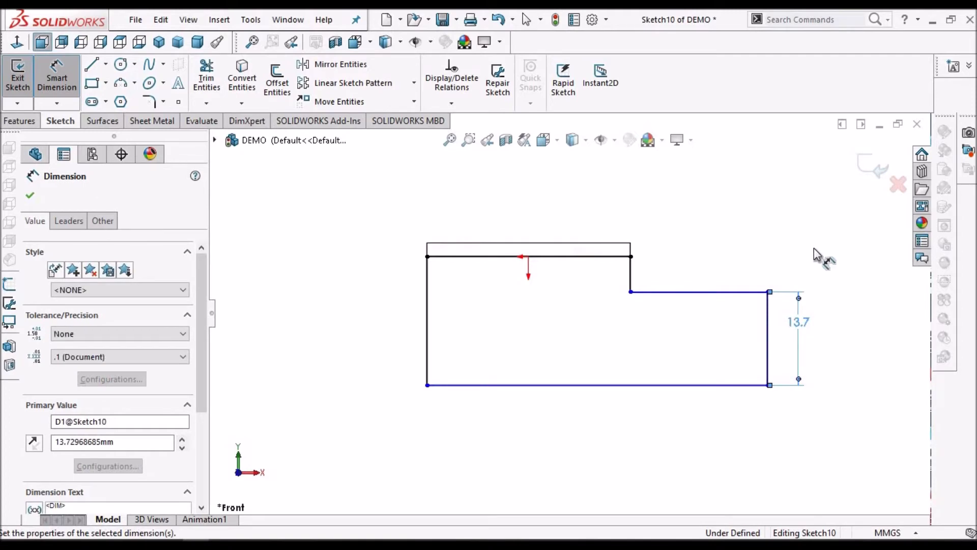
# Dimension the overall height from the base flange's top edge to the profile's bottom line as 30 mm
pyautogui.click(601, 244)
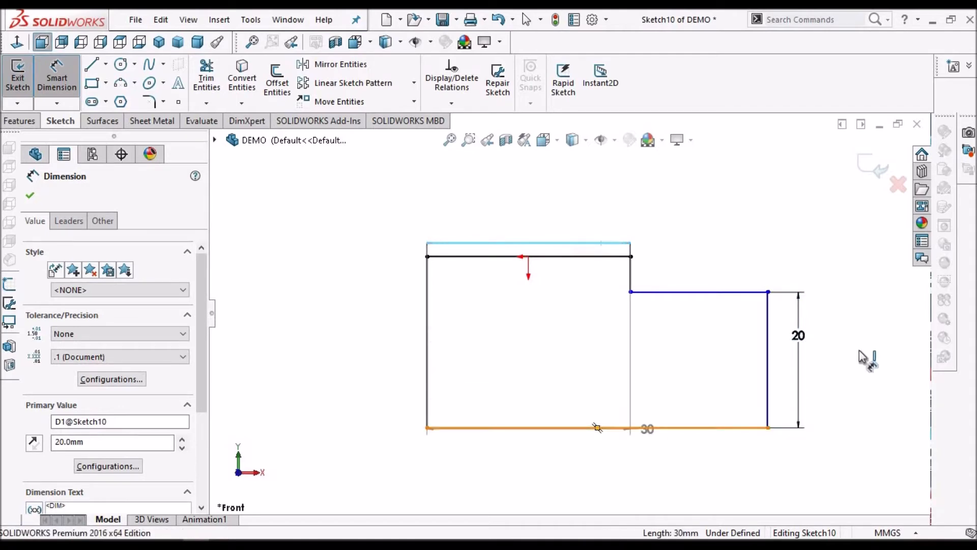
pyautogui.click(597, 428)
pyautogui.click(845, 327)
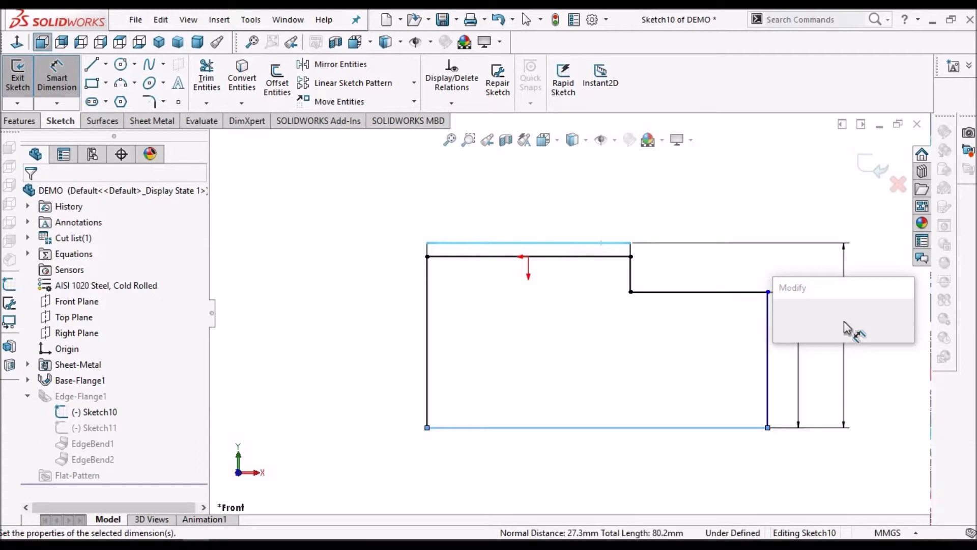
pyautogui.write('30')
pyautogui.press('Return')
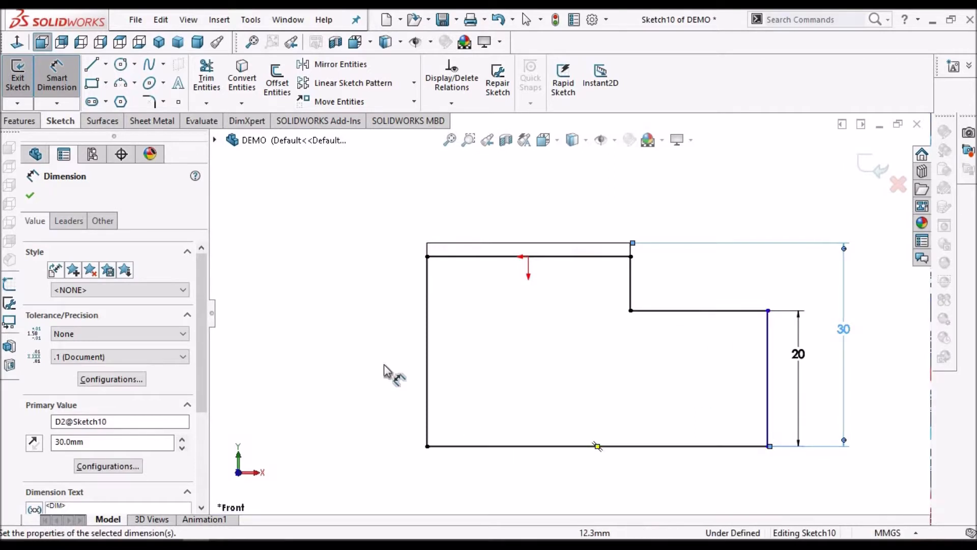
# Dimension the overall width between the profile's outer vertical edges as 60 mm and exit the sketch
pyautogui.click(767, 387)
pyautogui.scroll(3, 651, 442)
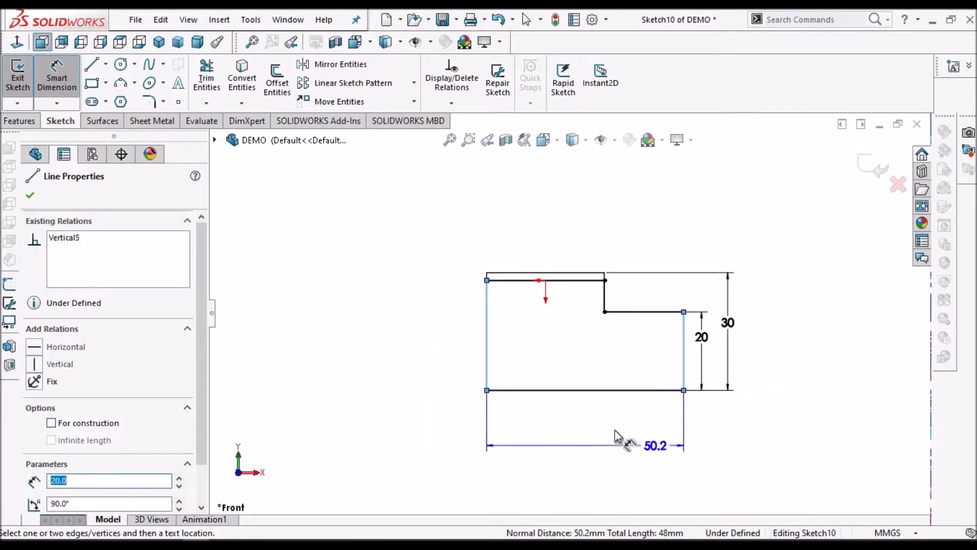
pyautogui.scroll(-2, 629, 436)
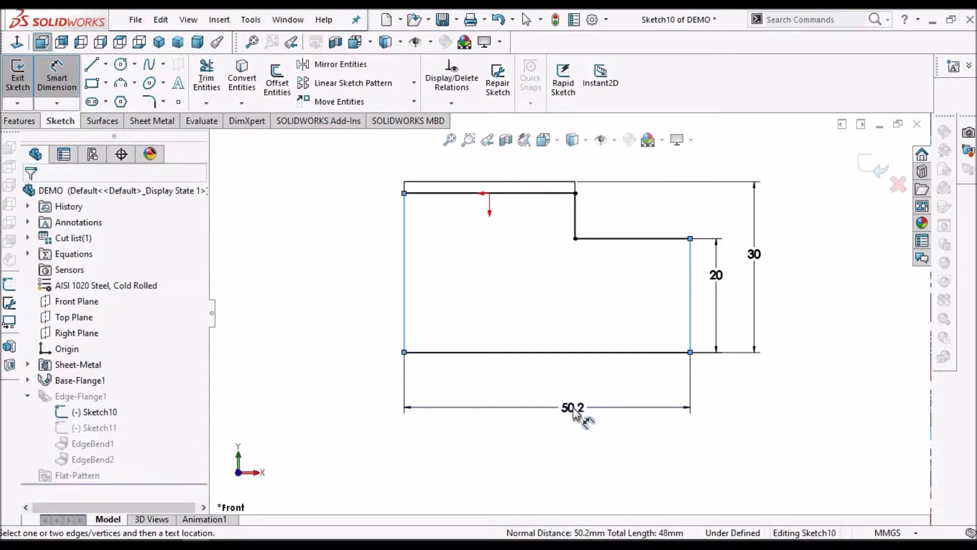
pyautogui.click(575, 413)
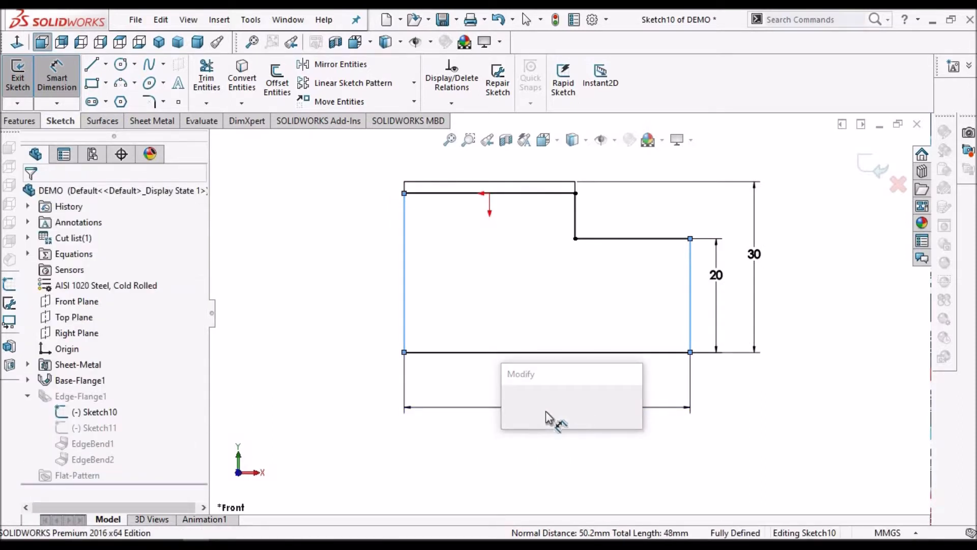
pyautogui.write('60')
pyautogui.press('Return')
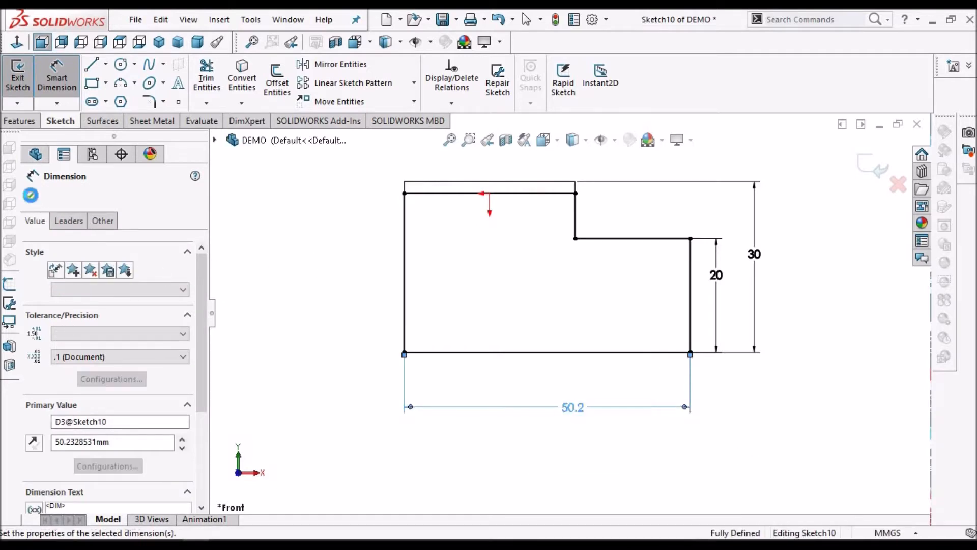
pyautogui.press('Escape')
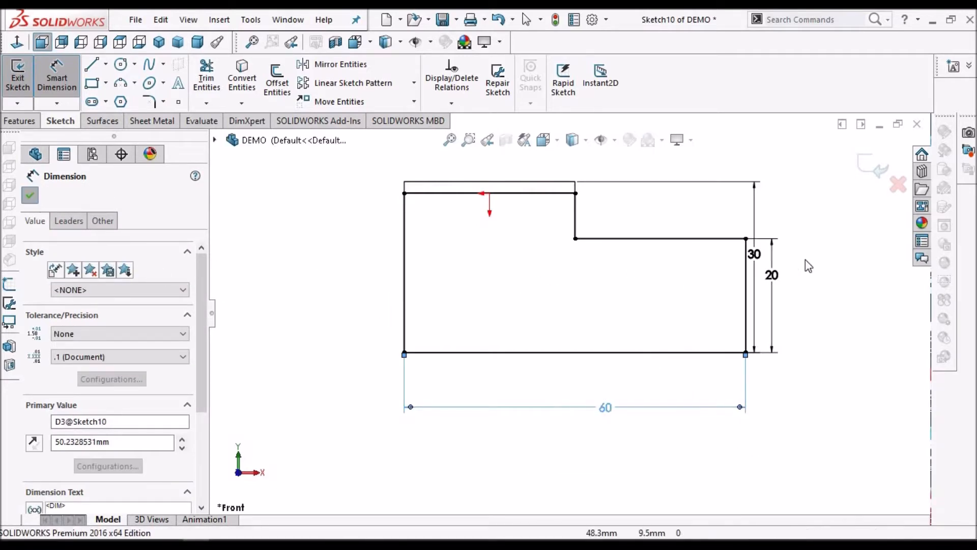
pyautogui.scroll(2, 811, 261)
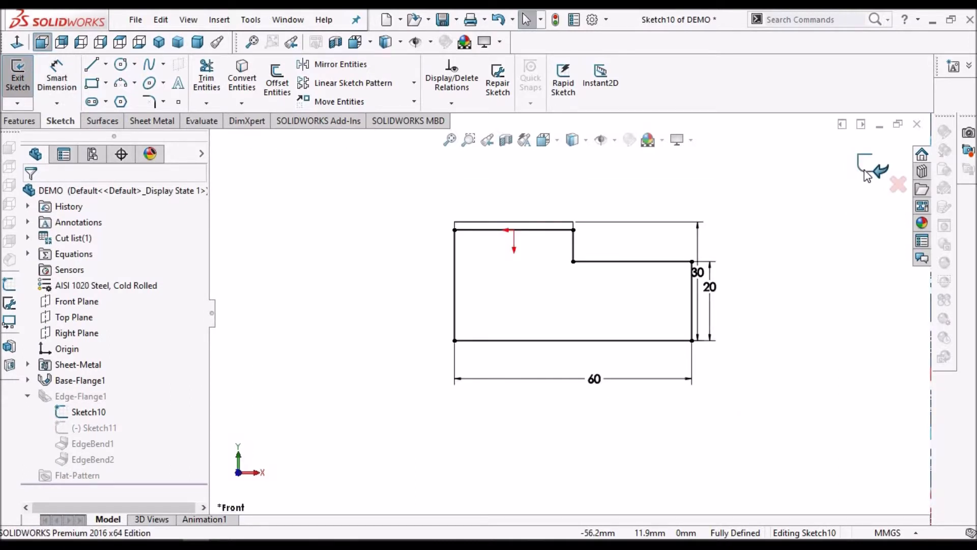
pyautogui.click(866, 176)
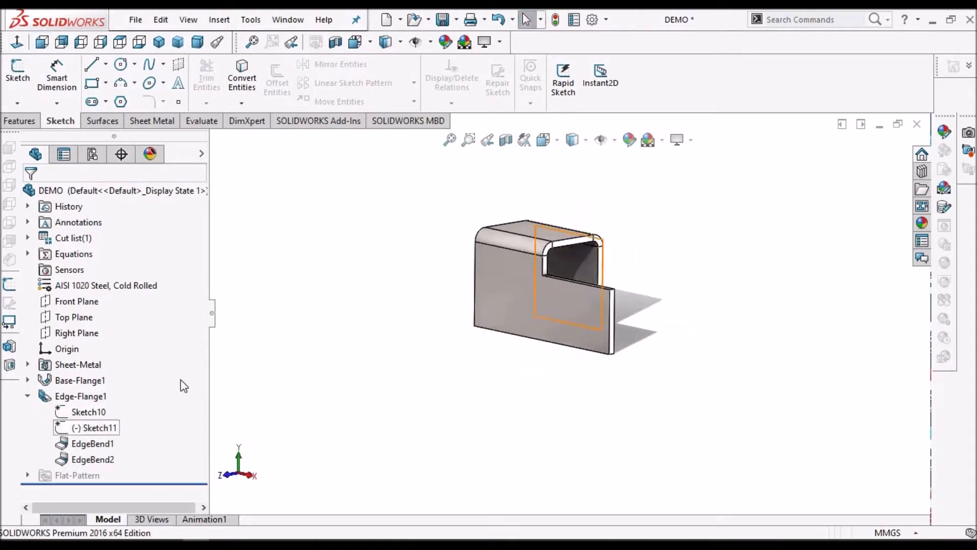
# Turn off Hide All Types so that sketches and origins can be displayed with the model
pyautogui.click(185, 23)
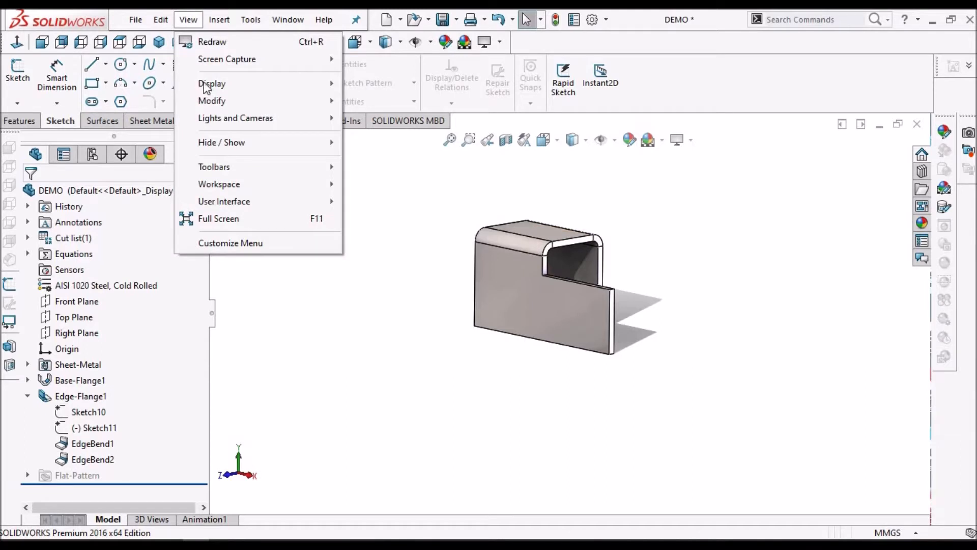
pyautogui.moveTo(227, 143)
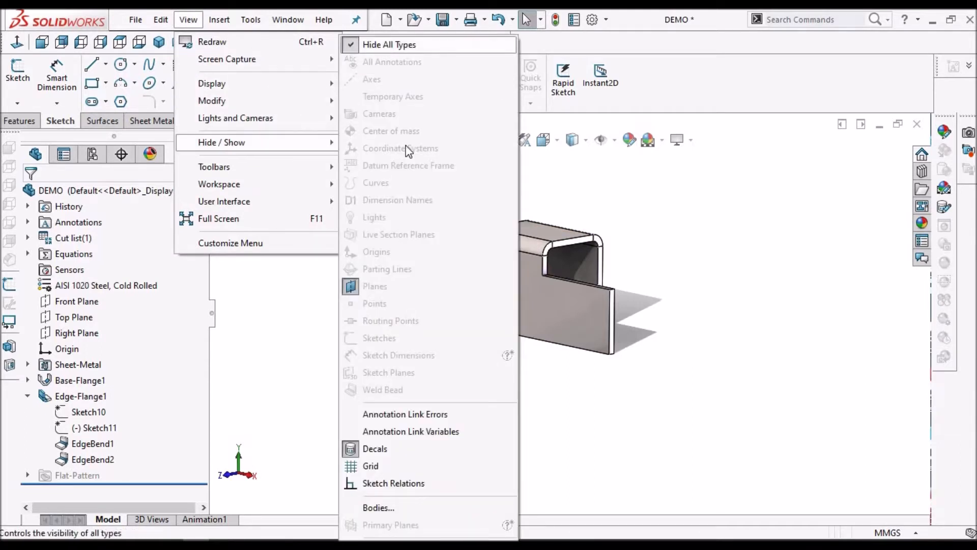
pyautogui.click(389, 45)
pyautogui.scroll(-2, 636, 299)
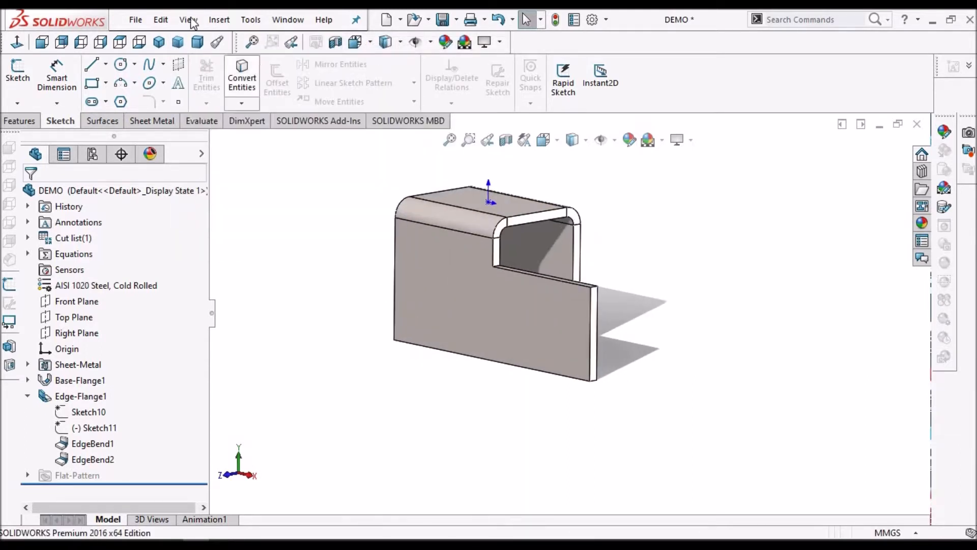
pyautogui.moveTo(596, 372); pyautogui.dragTo(521, 217, button='middle')
pyautogui.scroll(2, 581, 162)
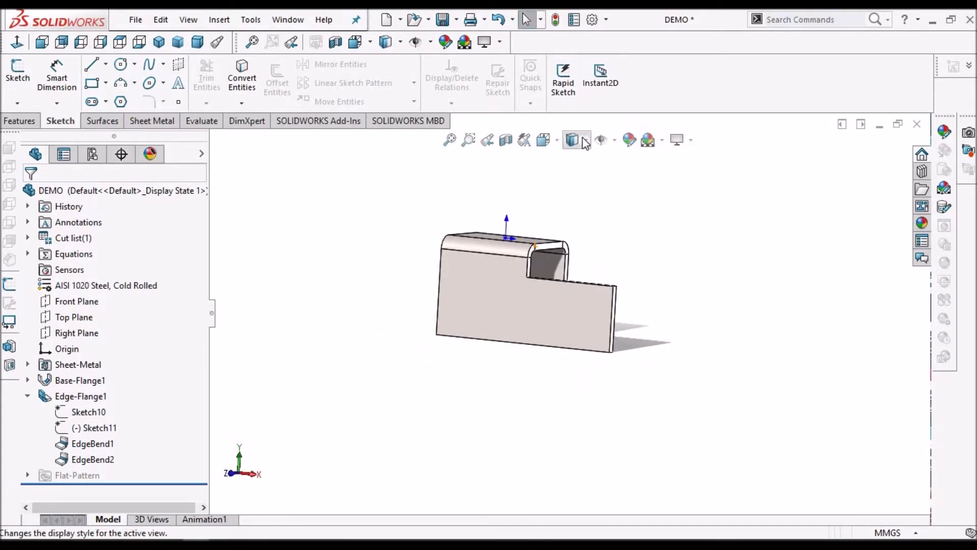
pyautogui.click(585, 139)
pyautogui.click(574, 200)
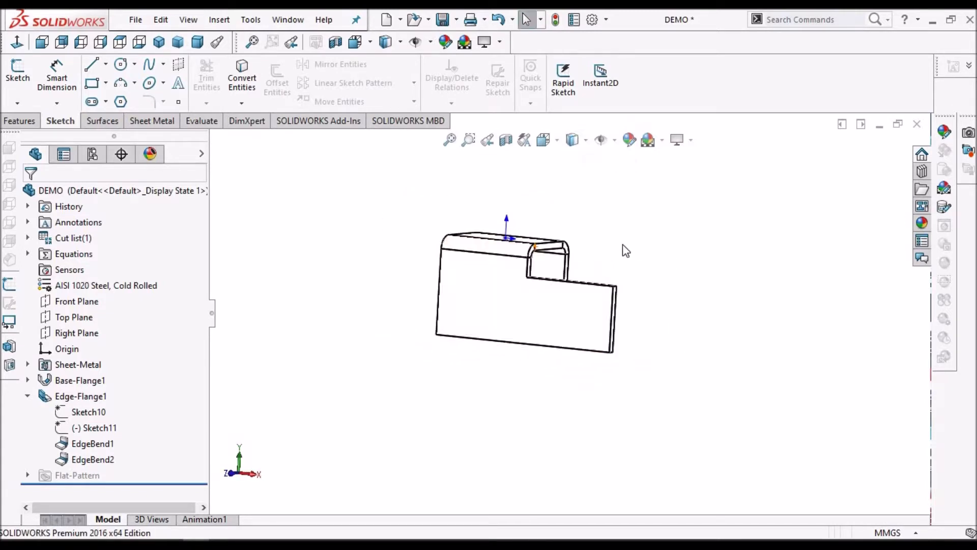
pyautogui.click(573, 139)
pyautogui.click(574, 158)
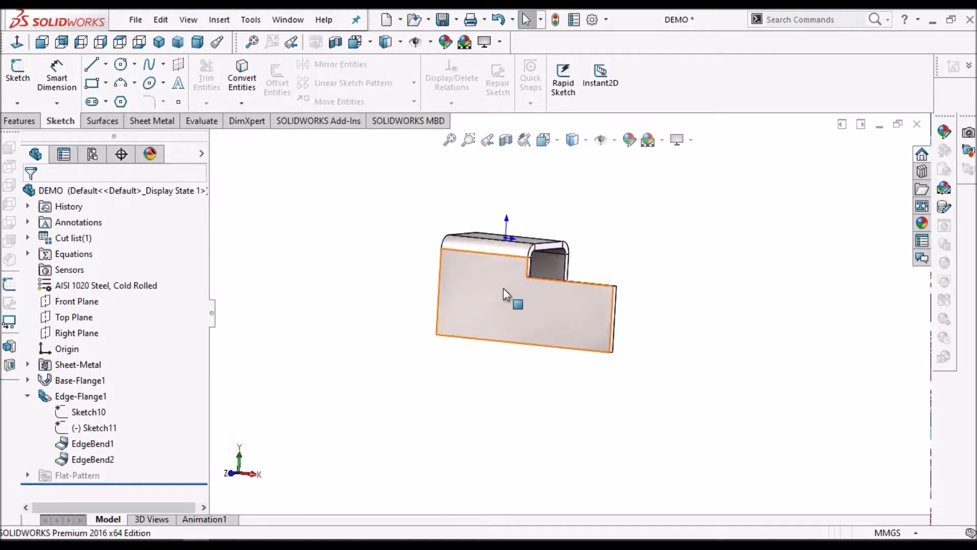
# Show Sketch10 and open the rear edge flange's profile, Sketch11, for editing in the Front view
pyautogui.click(81, 413)
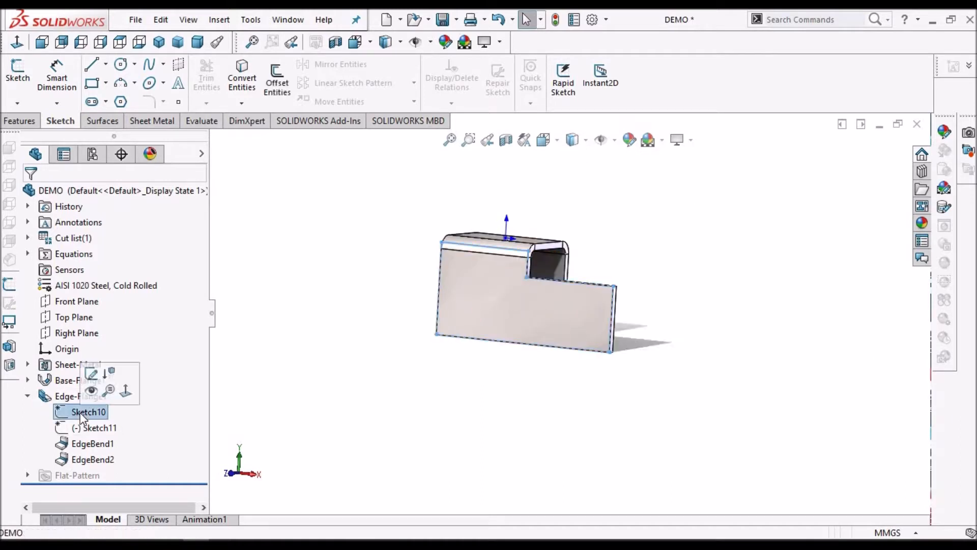
pyautogui.click(90, 392)
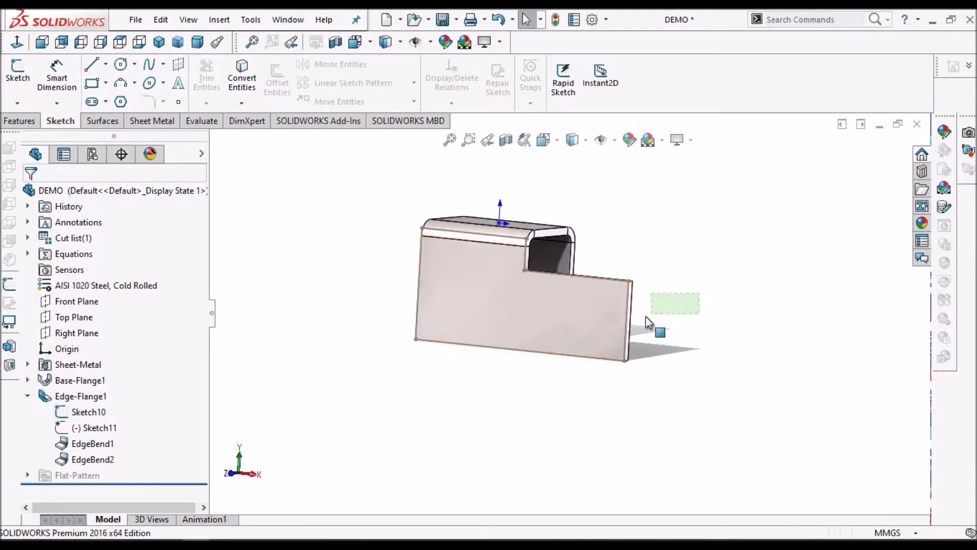
pyautogui.rightClick(91, 429)
pyautogui.click(102, 291)
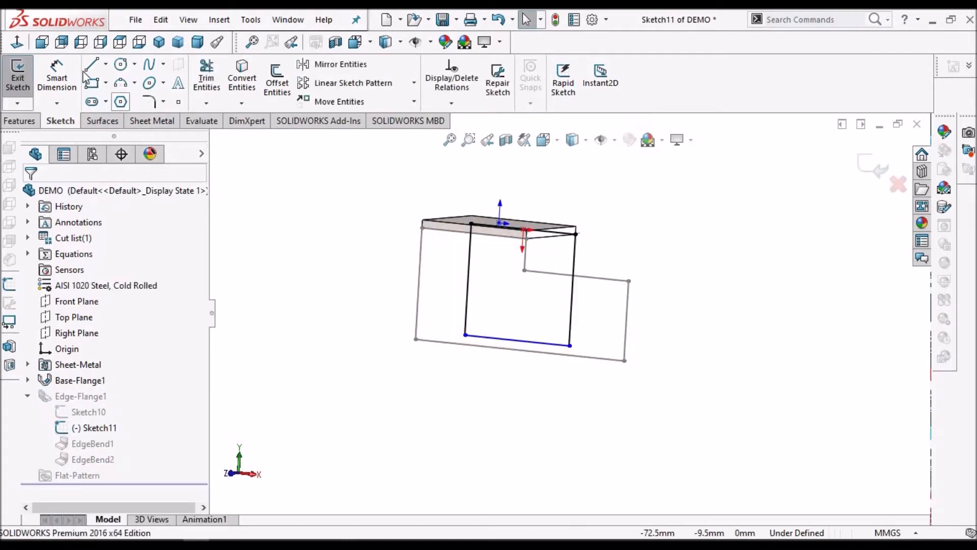
pyautogui.click(41, 42)
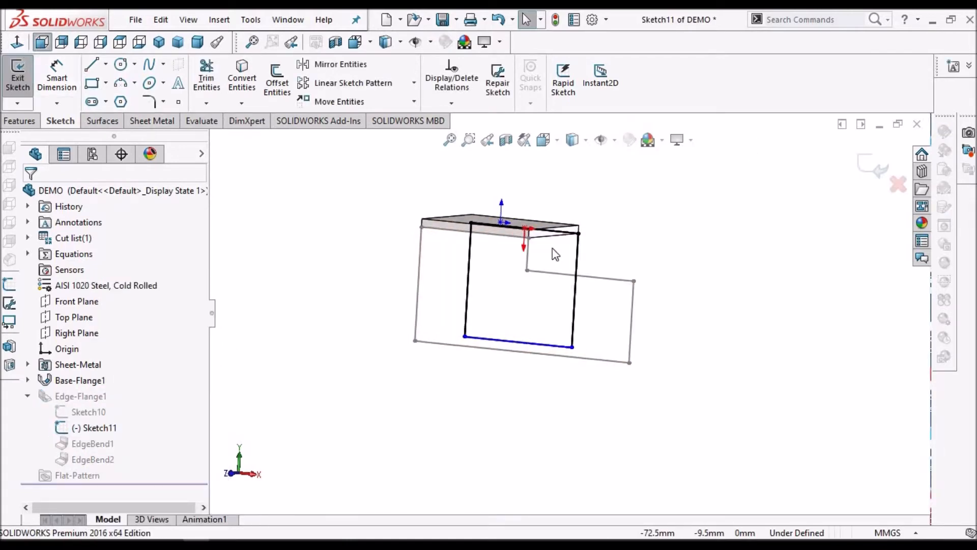
# Delete the bottom horizontal line of the rear flange profile in Sketch11
pyautogui.scroll(2, 569, 329)
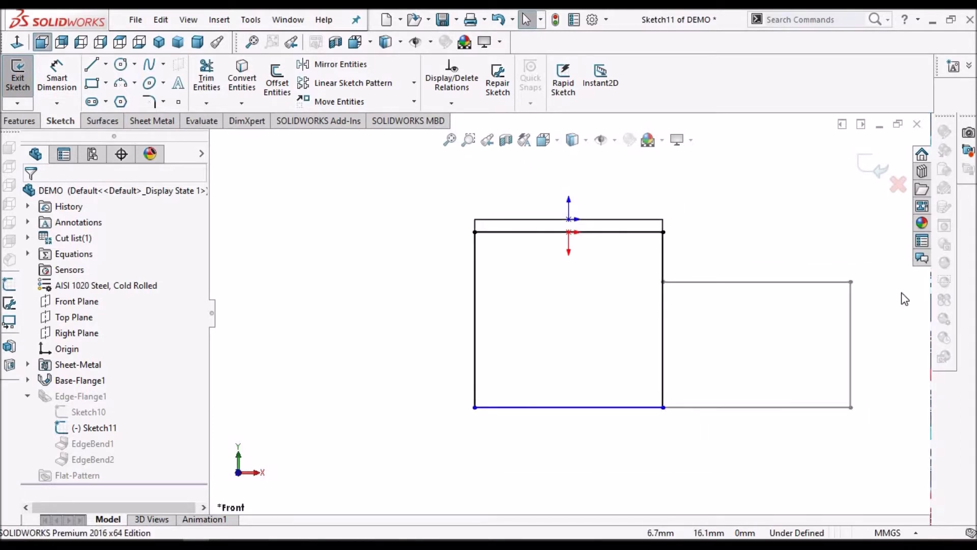
pyautogui.scroll(-1, 707, 391)
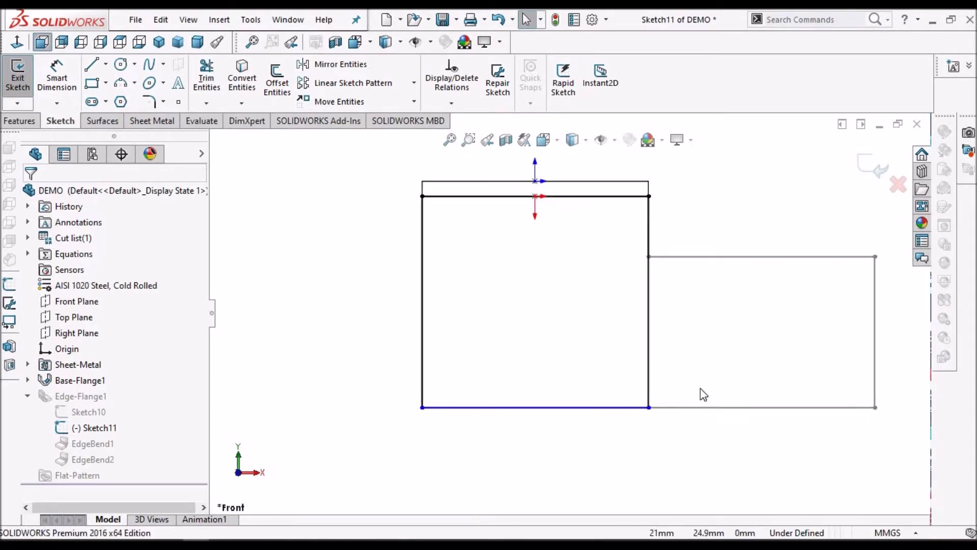
pyautogui.click(572, 408)
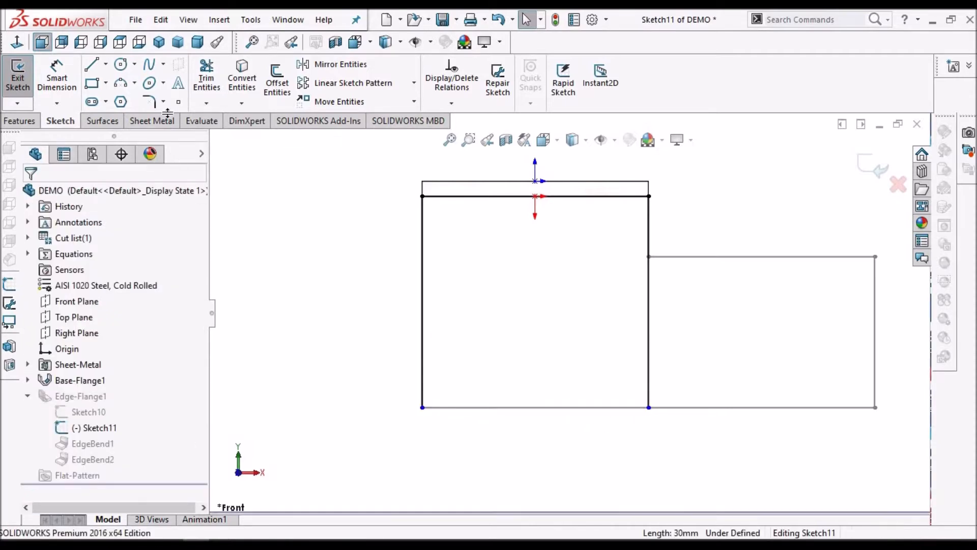
# Convert Sketch10's bottom line, outer vertical line and horizontal step line into the rear flange profile, Sketch11
pyautogui.click(242, 76)
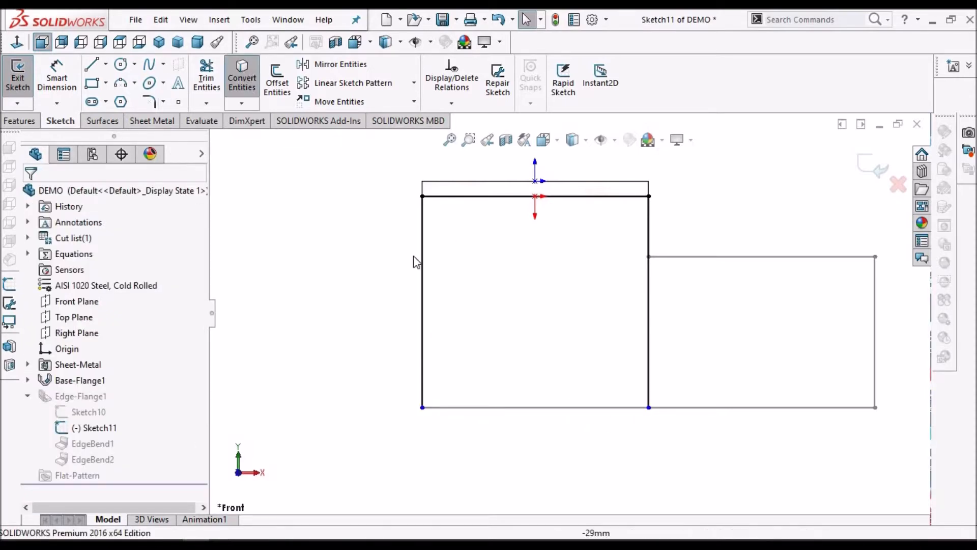
pyautogui.click(702, 407)
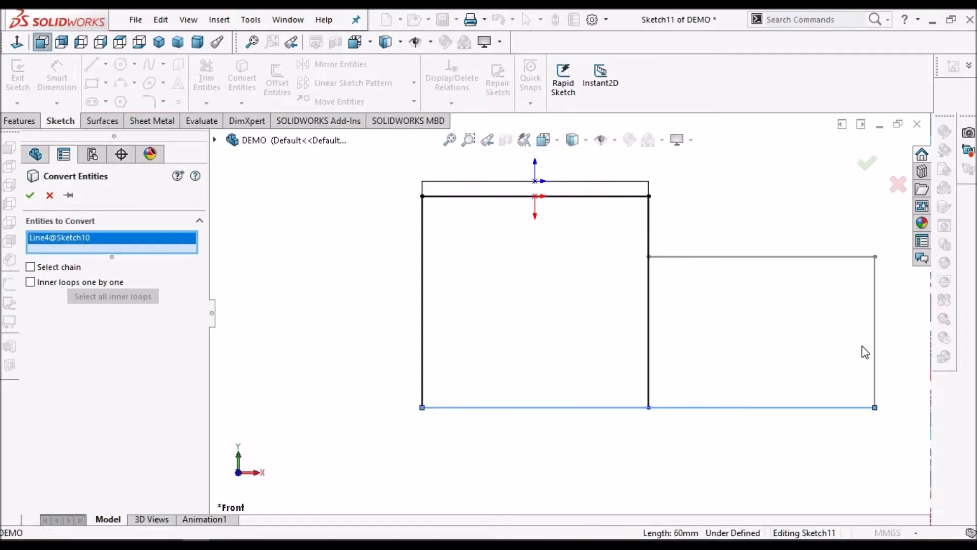
pyautogui.click(876, 305)
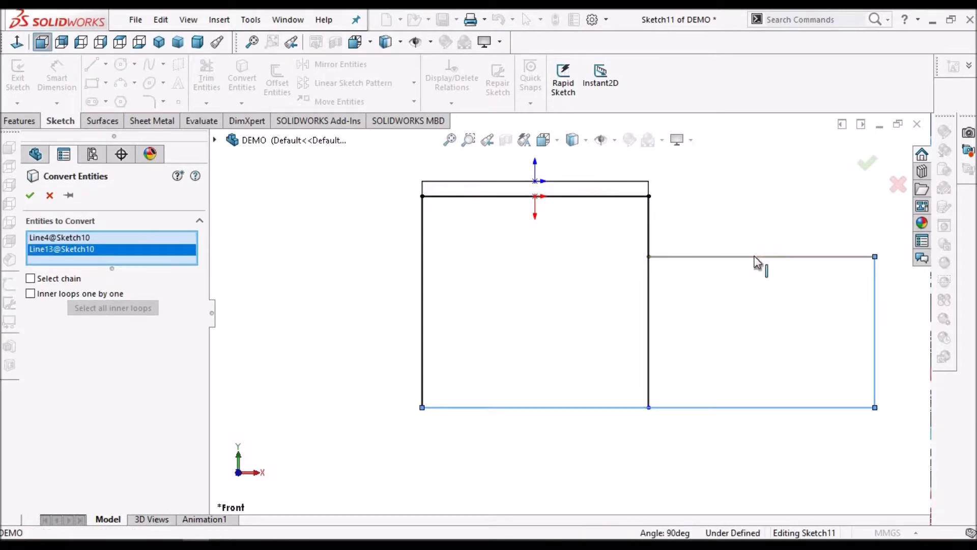
pyautogui.click(755, 257)
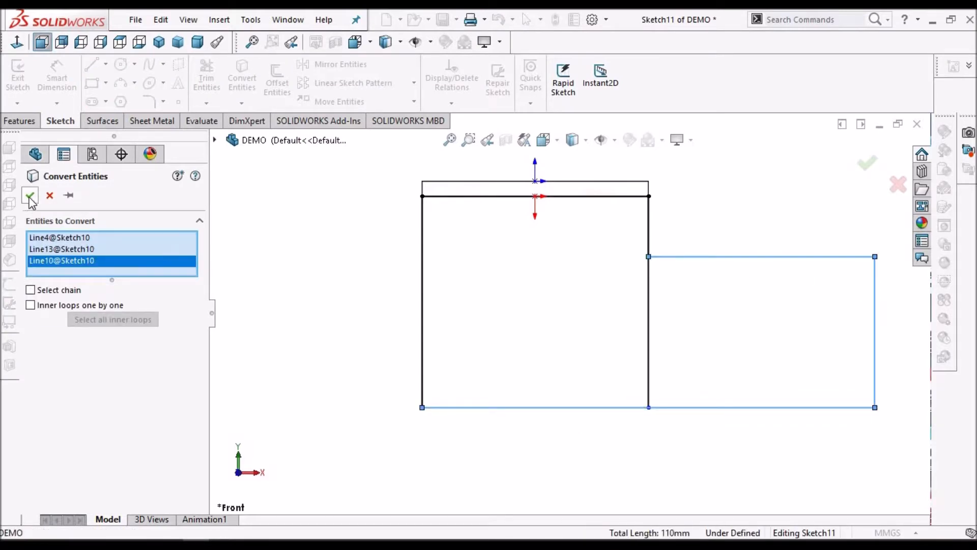
pyautogui.press('Return')
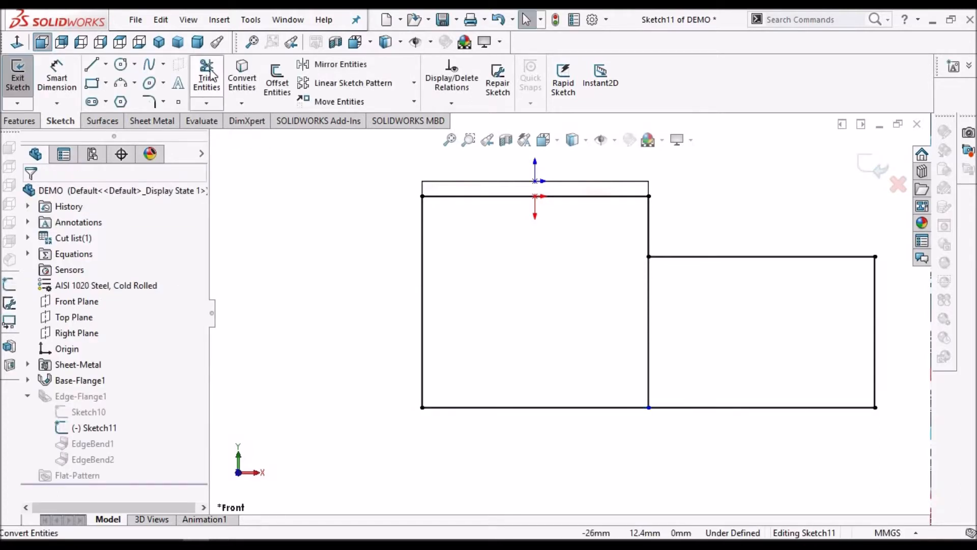
# Corner-trim the inner vertical line against the horizontal step line in Sketch11 to form an L-shaped profile, and exit the sketch
pyautogui.click(648, 228)
pyautogui.click(688, 257)
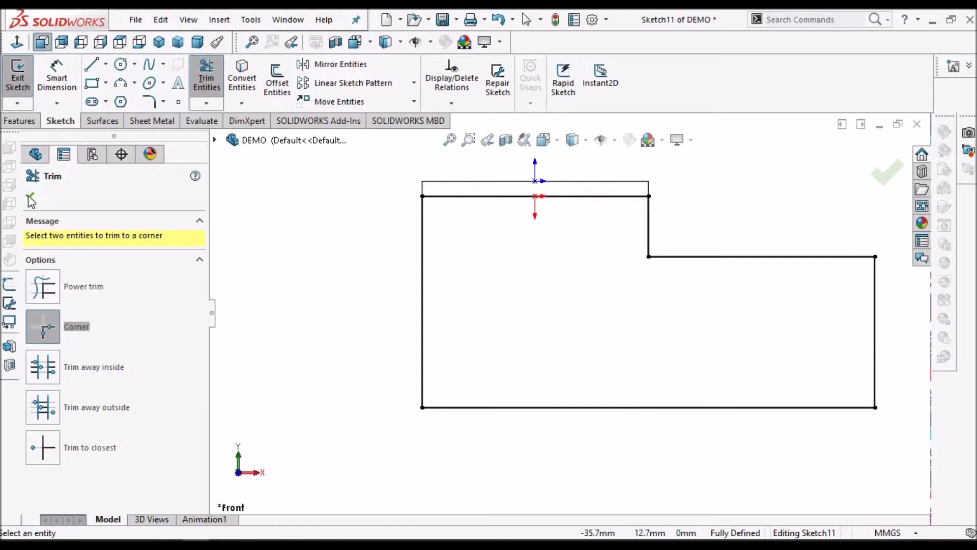
pyautogui.scroll(1, 849, 239)
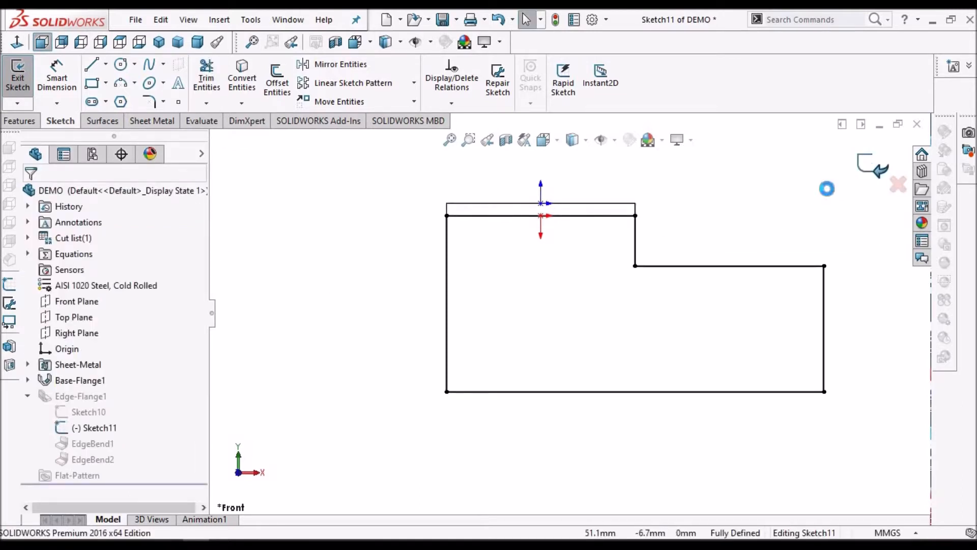
pyautogui.click(876, 167)
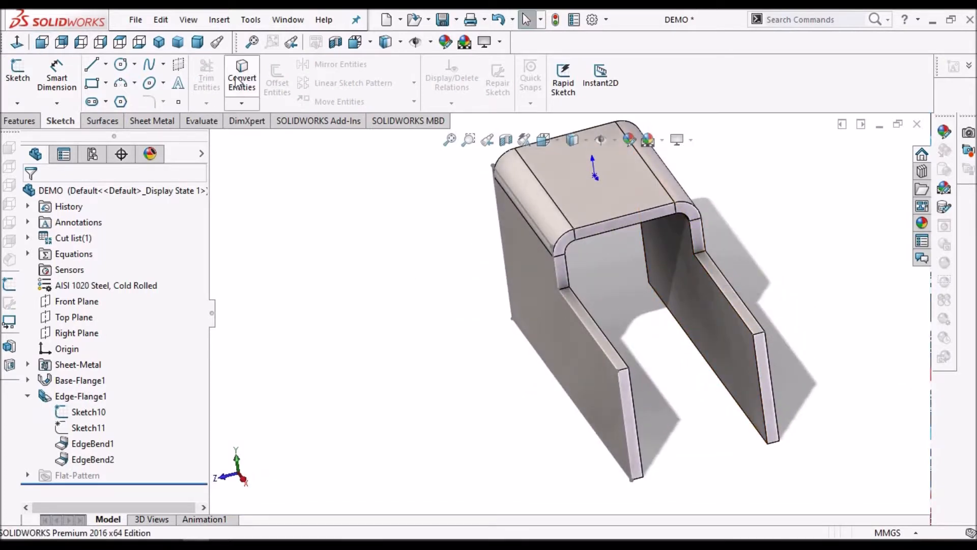
# Inspect both reshaped flanges, hide Sketch10 and collapse Edge-Flange1 in the feature tree
pyautogui.scroll(3, 651, 250)
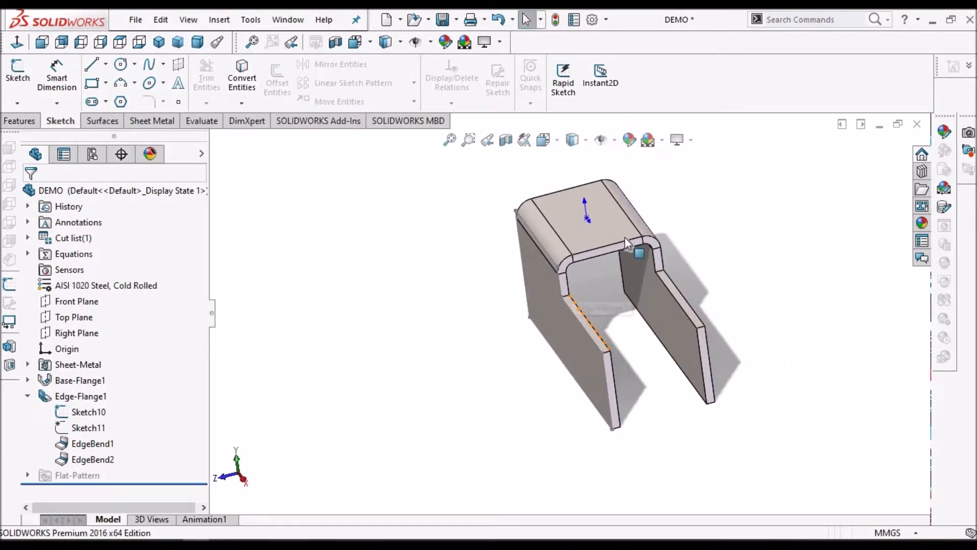
pyautogui.moveTo(652, 250); pyautogui.dragTo(616, 302, button='middle')
pyautogui.scroll(-4, 607, 303)
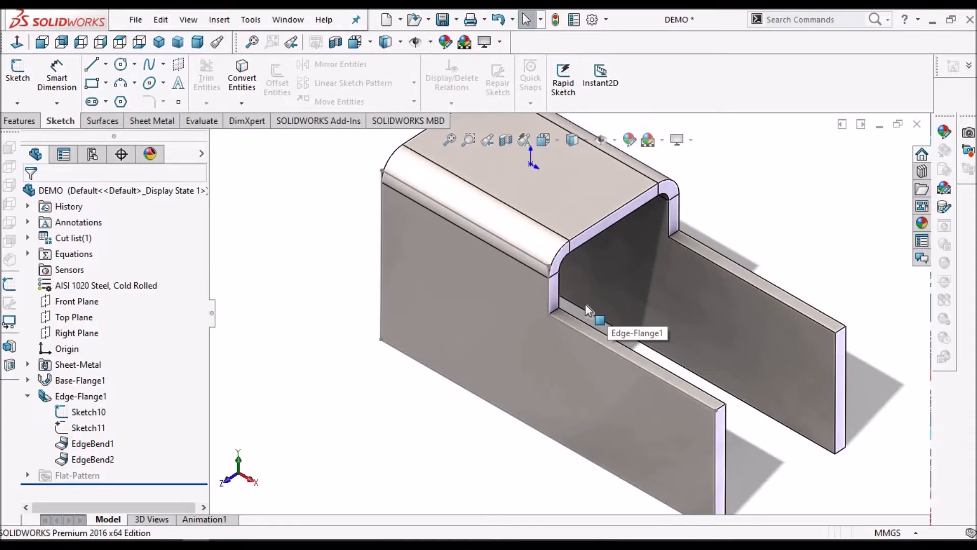
pyautogui.scroll(3, 586, 304)
pyautogui.scroll(-2, 626, 280)
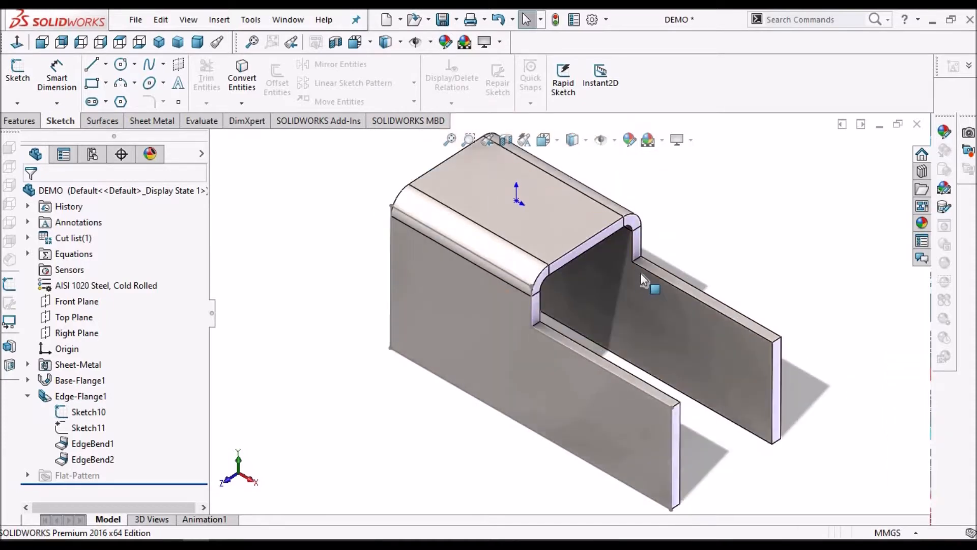
pyautogui.moveTo(640, 273); pyautogui.dragTo(658, 220, button='middle')
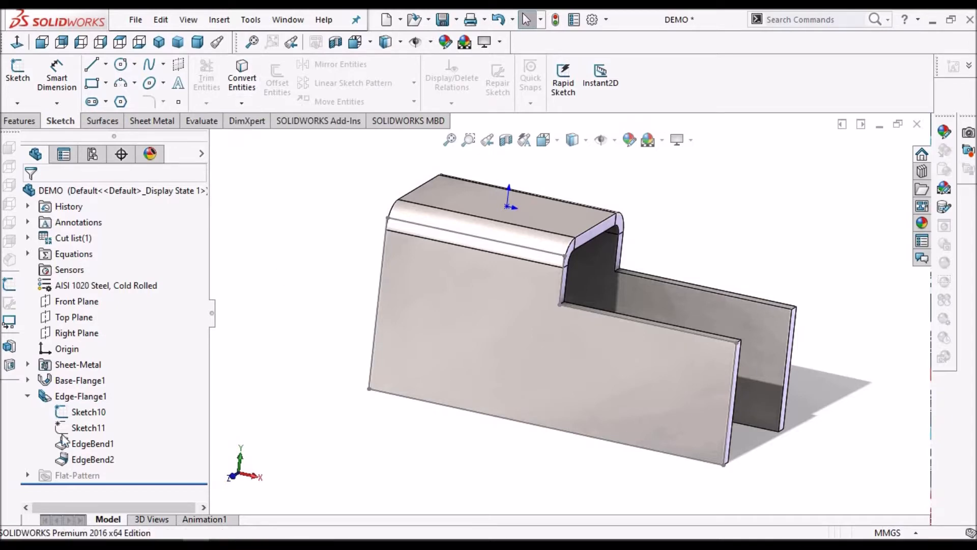
pyautogui.click(77, 412)
pyautogui.rightClick(77, 412)
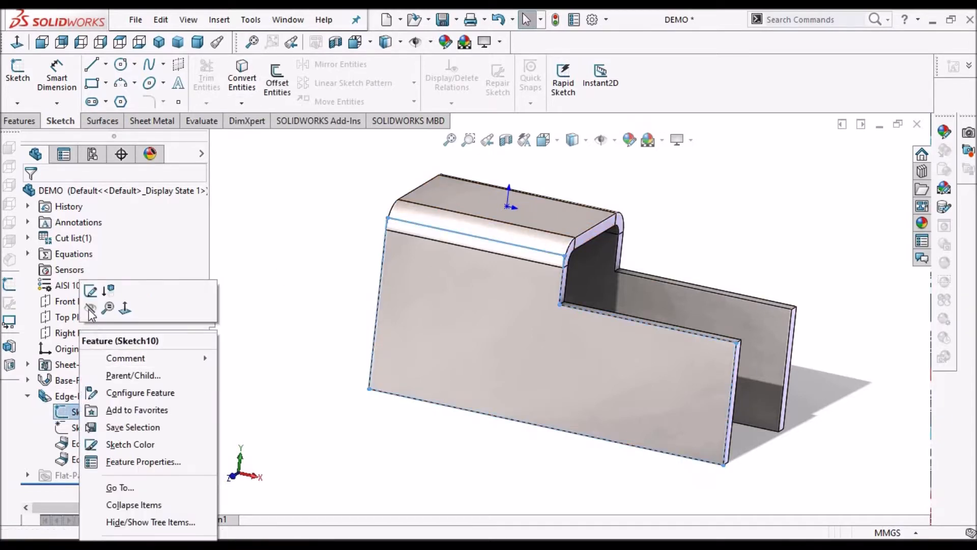
pyautogui.click(377, 427)
pyautogui.moveTo(645, 321)
pyautogui.mouseDown(button='middle')
pyautogui.moveTo(637, 329)
pyautogui.moveTo(785, 308)
pyautogui.mouseUp(button='middle')
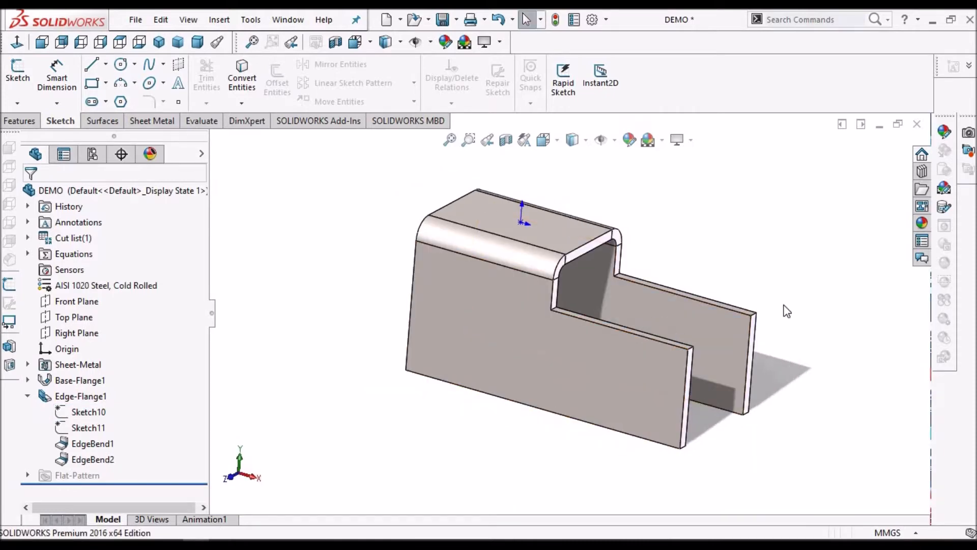
pyautogui.click(27, 396)
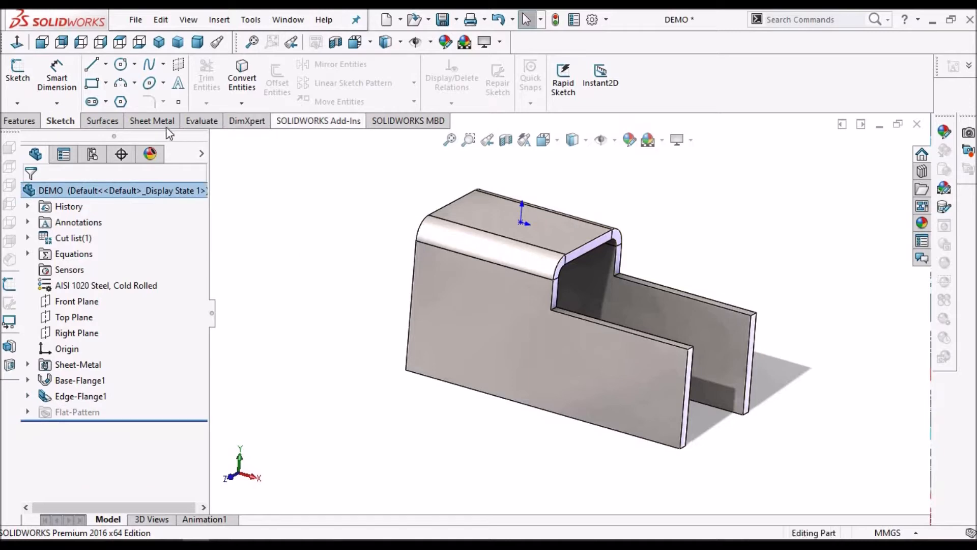
# Unfold all bends of the bracket, keeping the top face of the base flange fixed
pyautogui.click(153, 120)
pyautogui.click(515, 64)
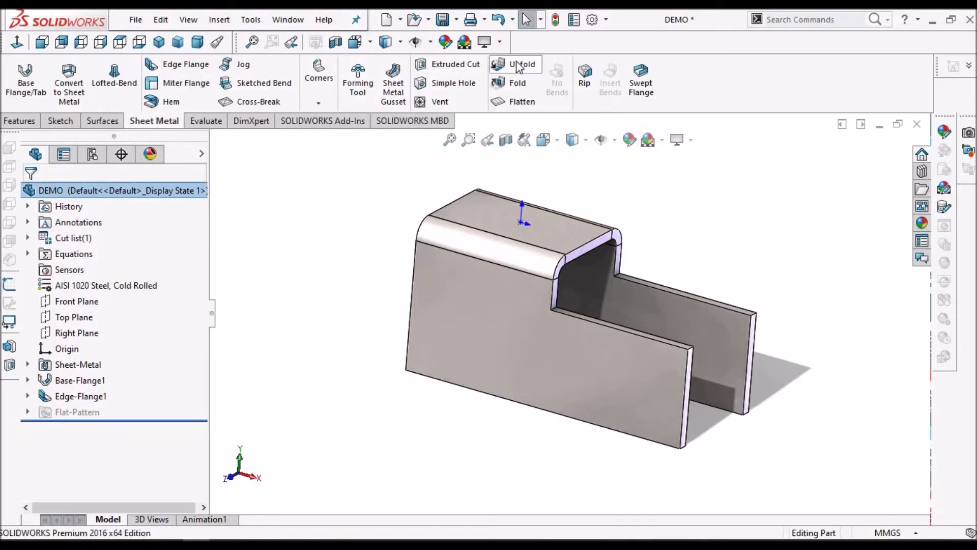
pyautogui.click(544, 230)
pyautogui.click(118, 322)
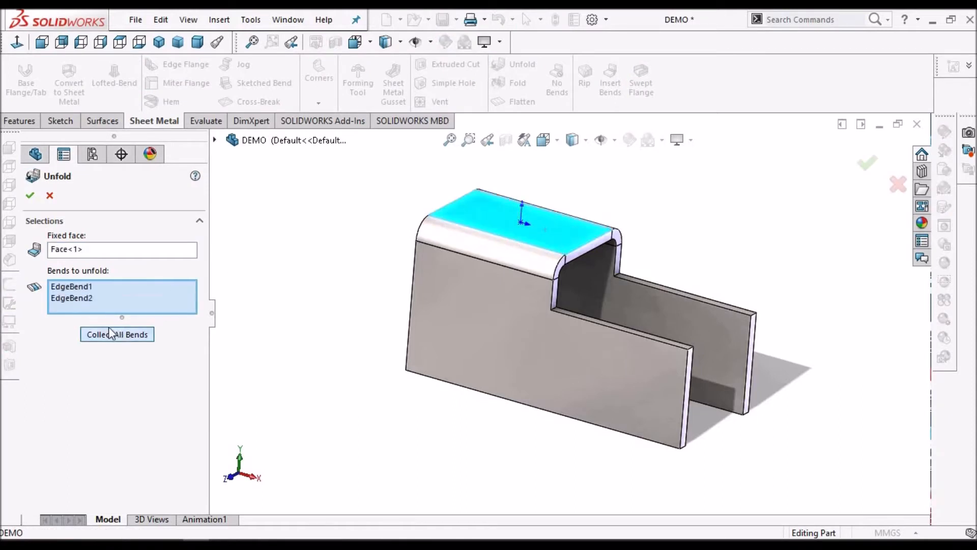
pyautogui.press('Return')
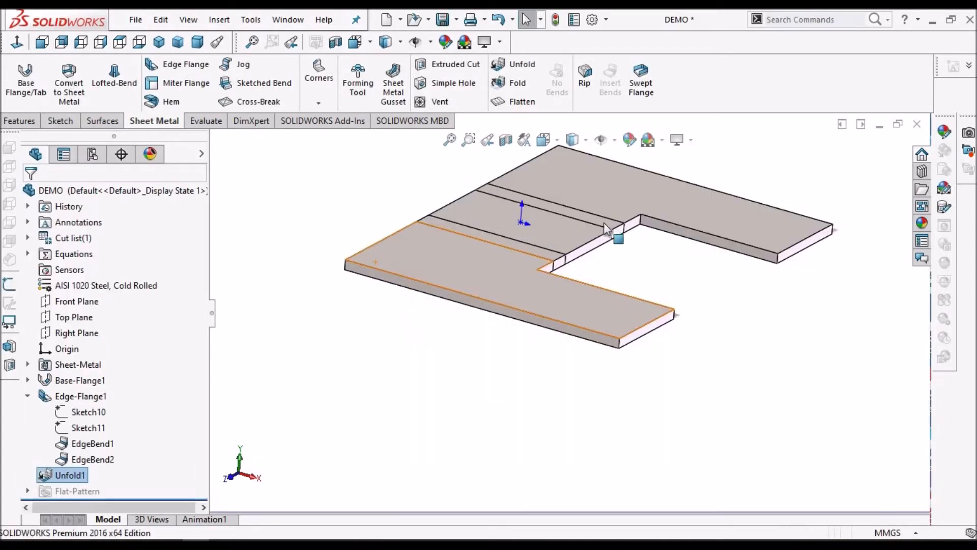
# In the Top view, place a 10 mm simple hole linked to thickness near the outer end of the unfolded rear flange
pyautogui.click(555, 234)
pyautogui.click(15, 43)
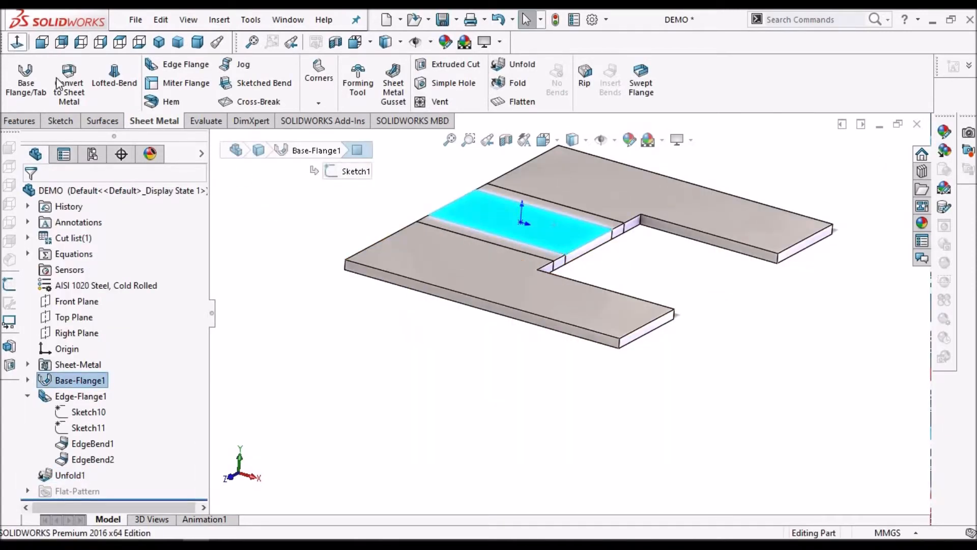
pyautogui.click(308, 308)
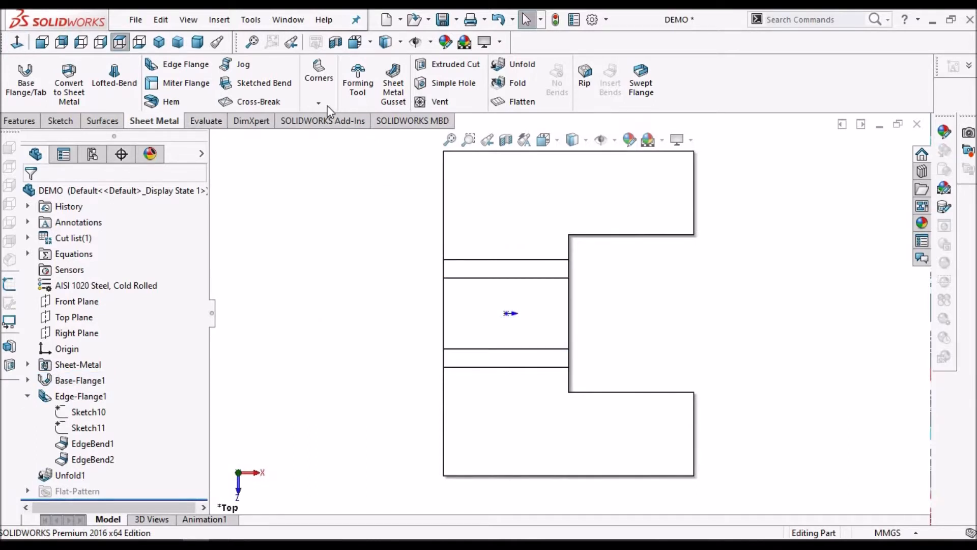
pyautogui.click(445, 88)
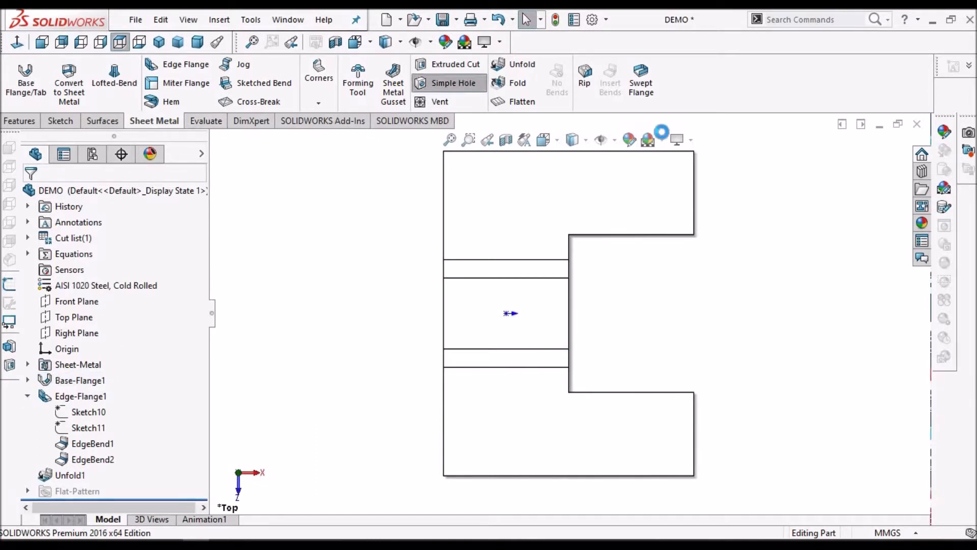
pyautogui.click(644, 190)
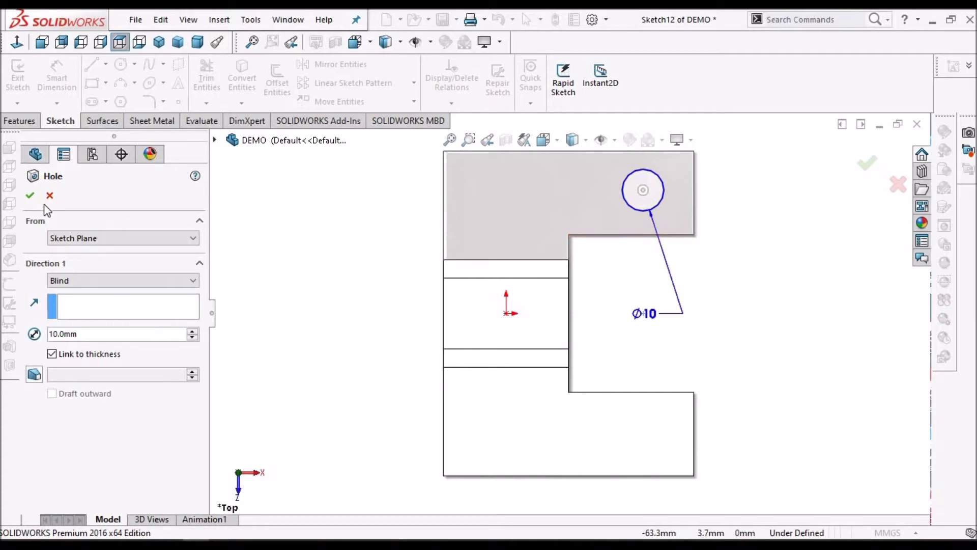
pyautogui.click(31, 196)
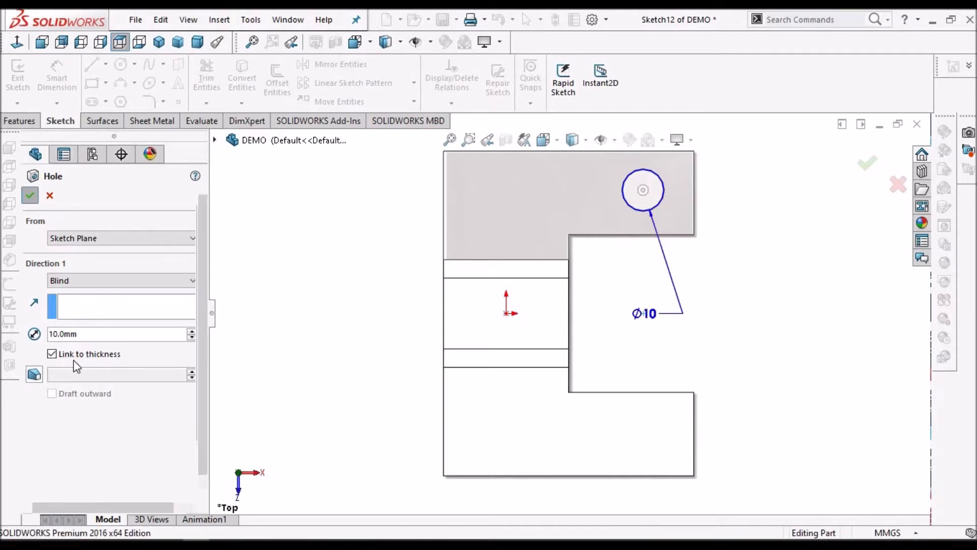
# Edit the hole's sketch and dimension its centre 12 mm from the midpoint of the rear flange's end edge
pyautogui.click(84, 489)
pyautogui.click(99, 455)
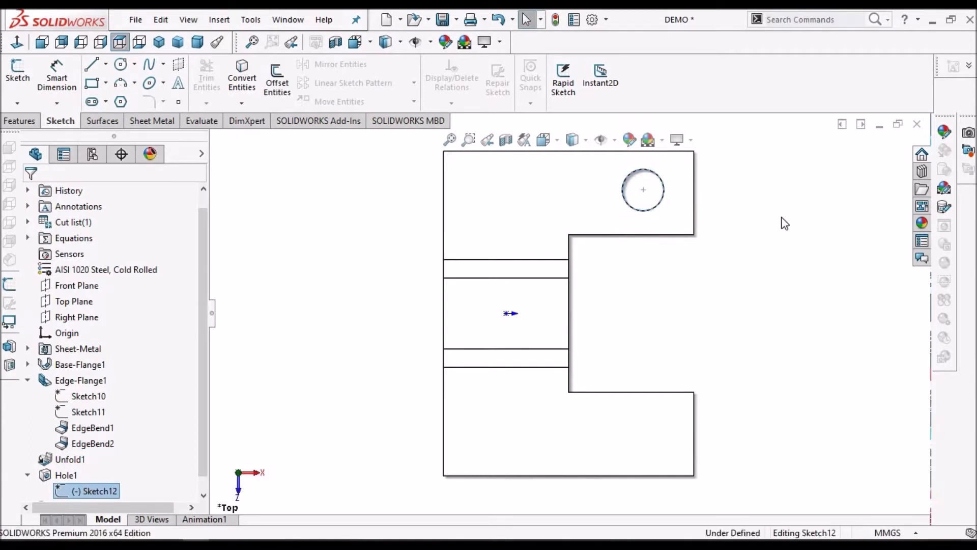
pyautogui.click(58, 75)
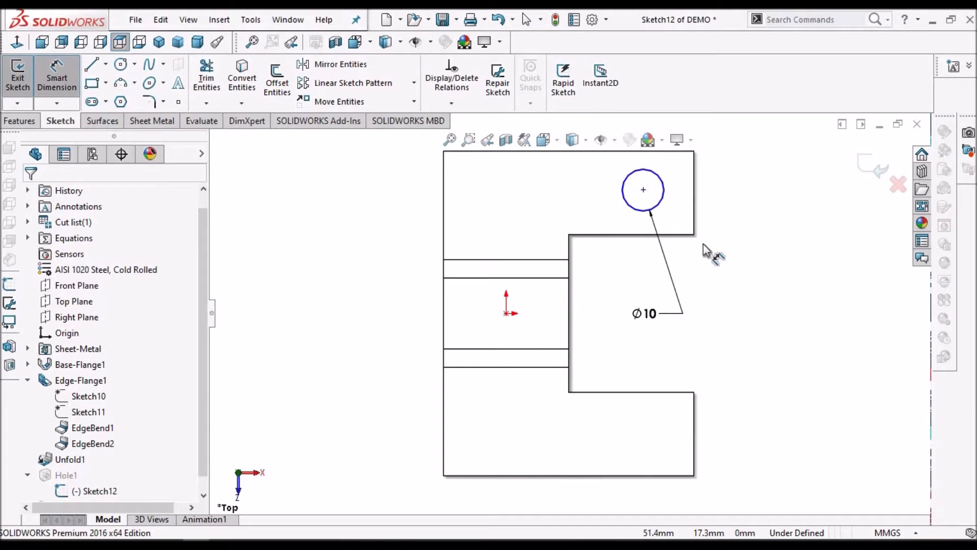
pyautogui.click(694, 192)
pyautogui.click(642, 190)
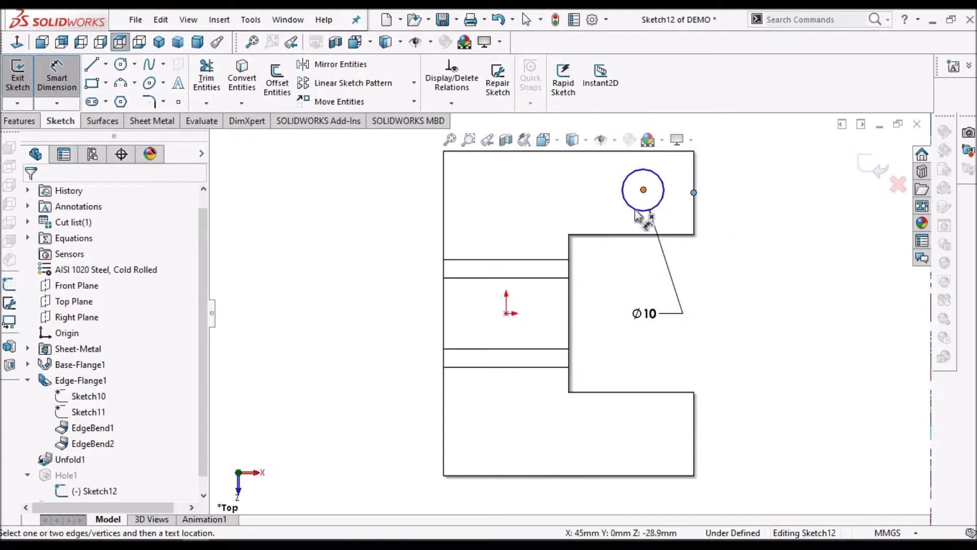
pyautogui.click(666, 269)
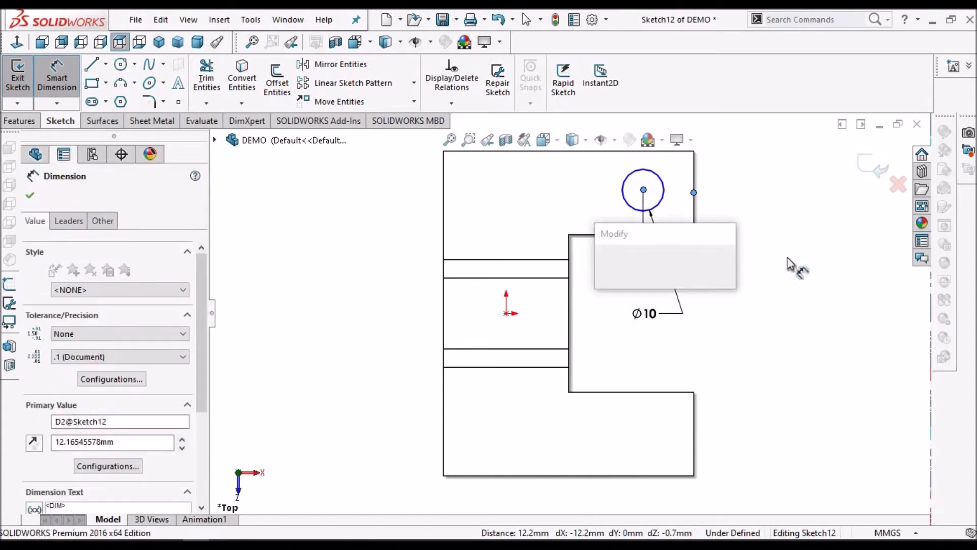
pyautogui.write('12')
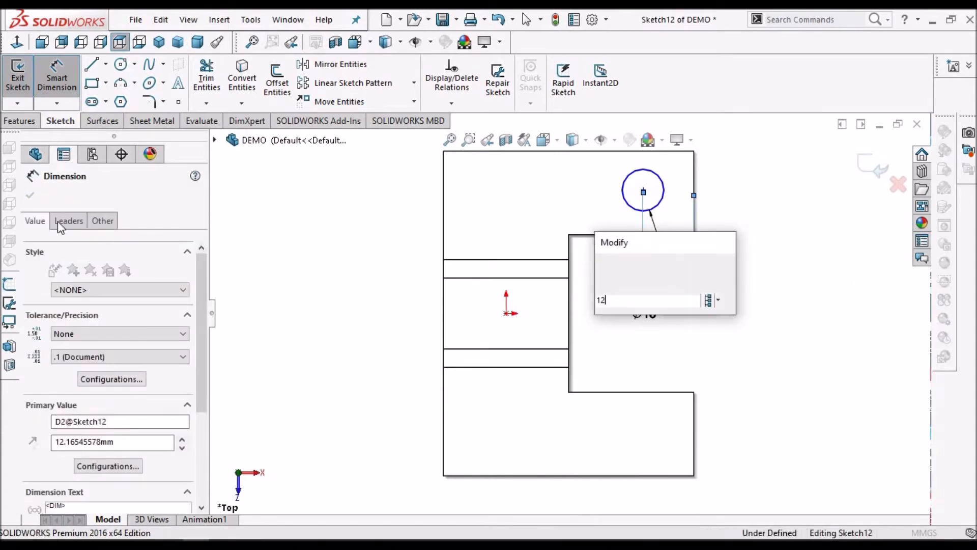
pyautogui.press('Return')
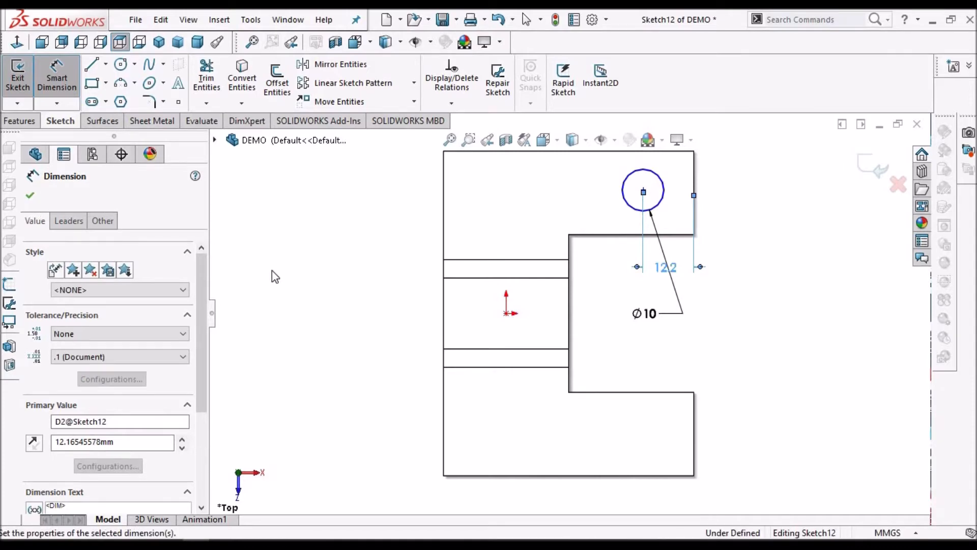
pyautogui.click(747, 214)
pyautogui.press('Escape')
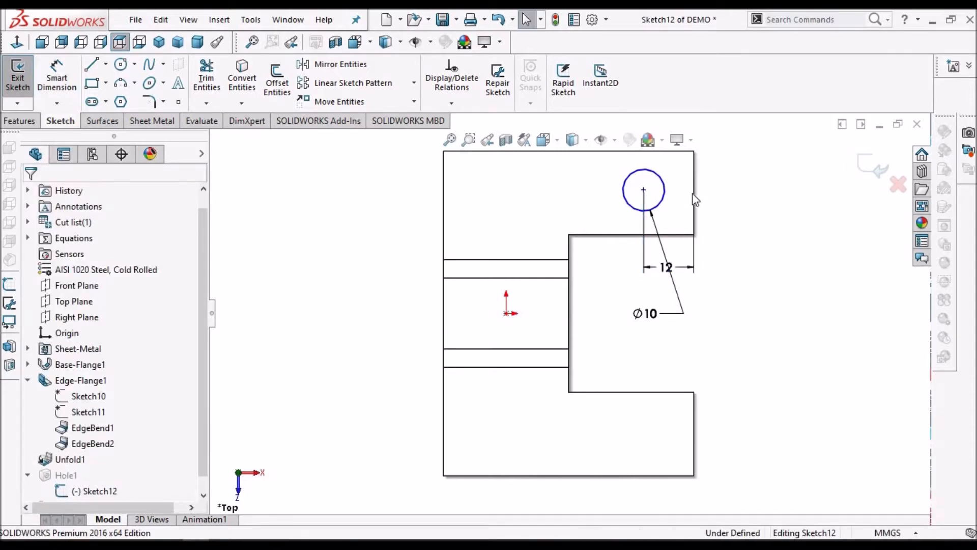
# Add a Horizontal relation between the hole's centre and the midpoint of the flange's end edge
pyautogui.click(694, 193)
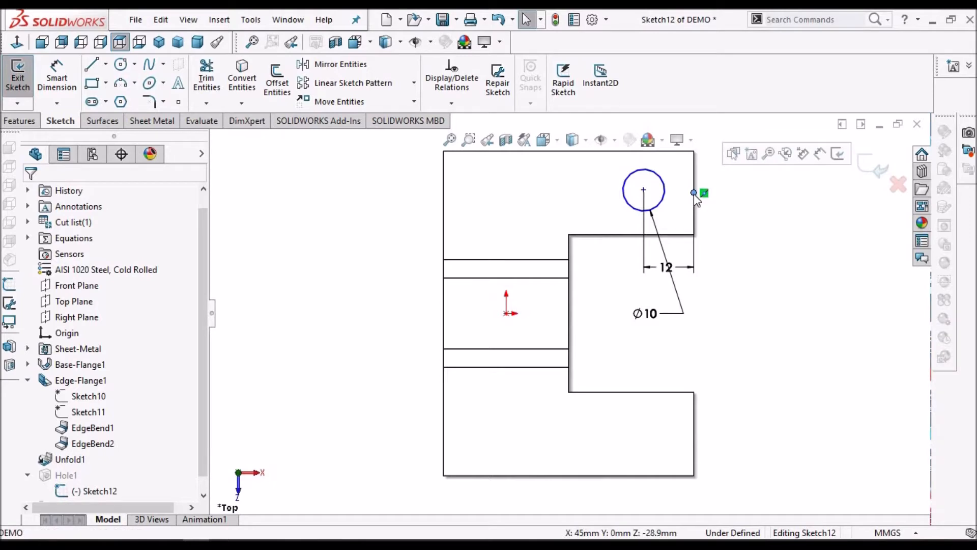
pyautogui.keyDown('ctrl'); pyautogui.click(644, 190); pyautogui.keyUp('ctrl')
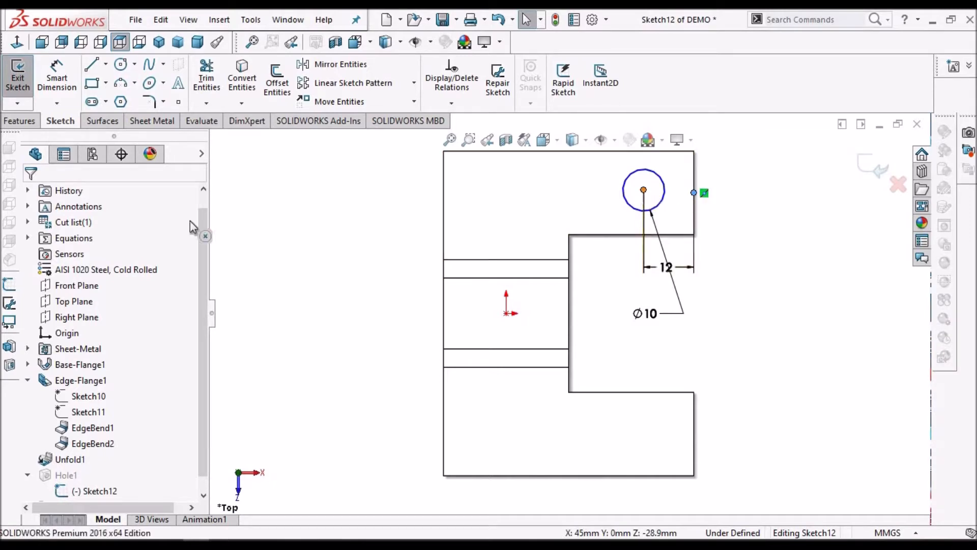
pyautogui.click(35, 430)
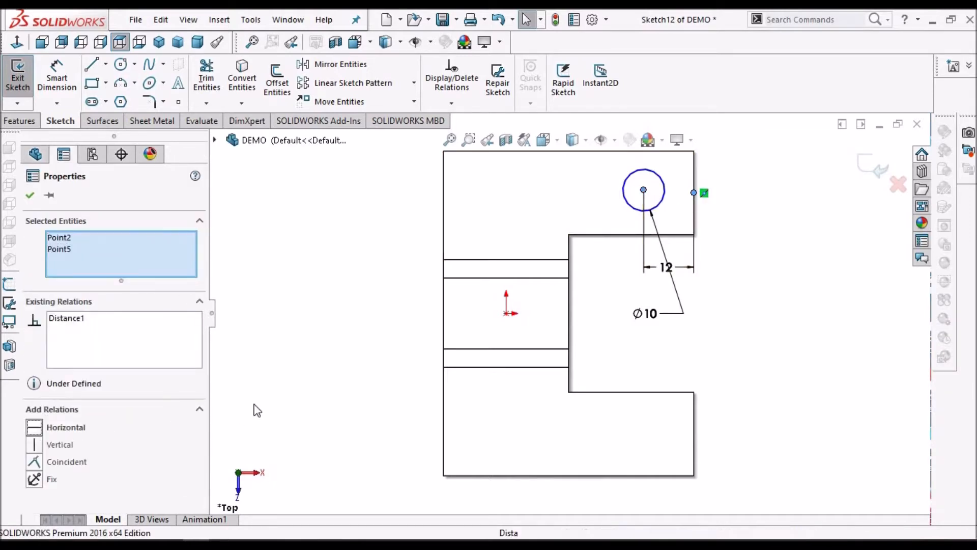
pyautogui.click(259, 242)
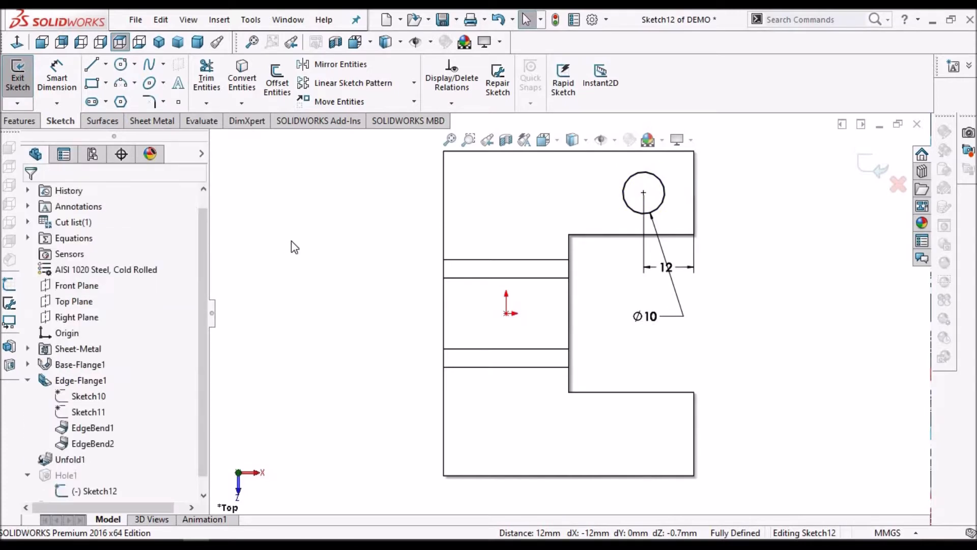
# Draw a horizontal construction line about 48.7 mm long from the origin out between the two unfolded flanges
pyautogui.click(106, 65)
pyautogui.click(127, 99)
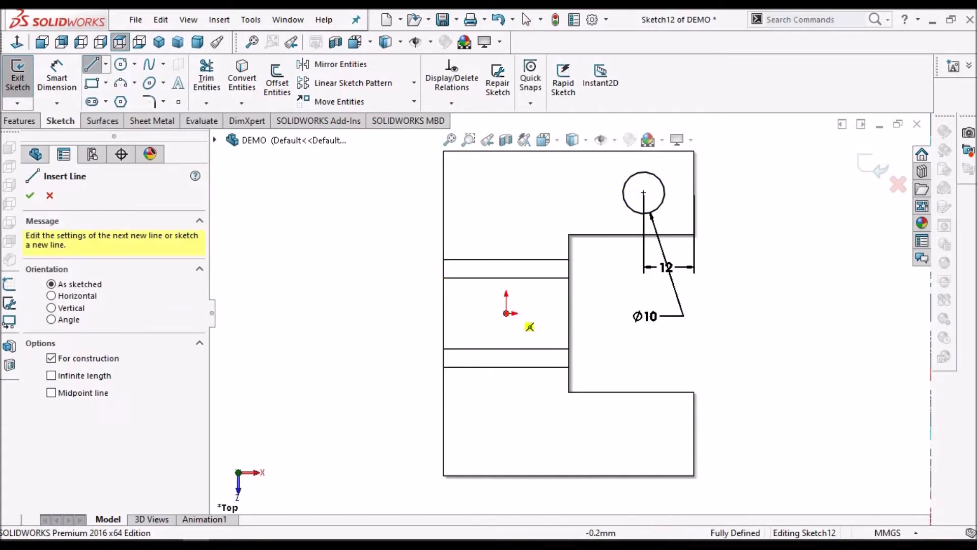
pyautogui.click(506, 313)
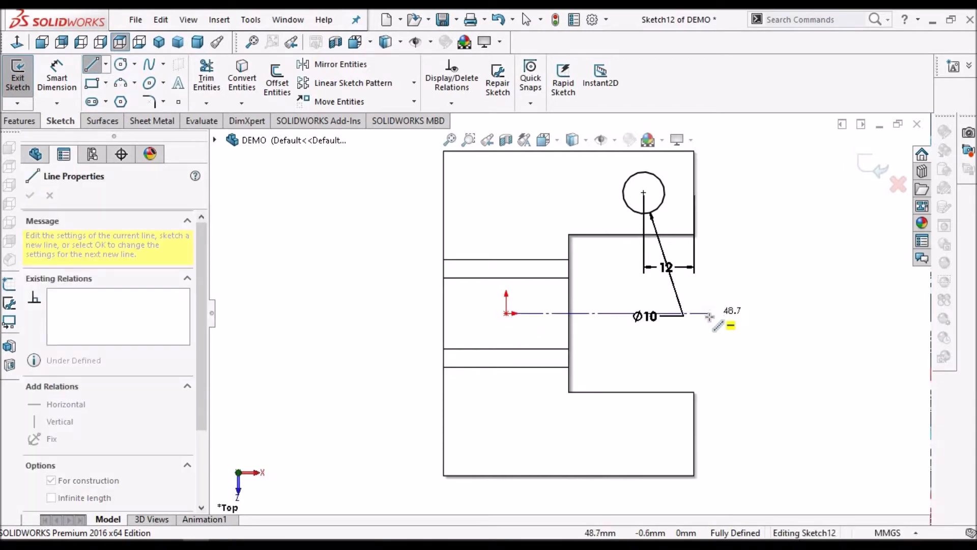
pyautogui.click(709, 313)
pyautogui.rightClick(761, 240)
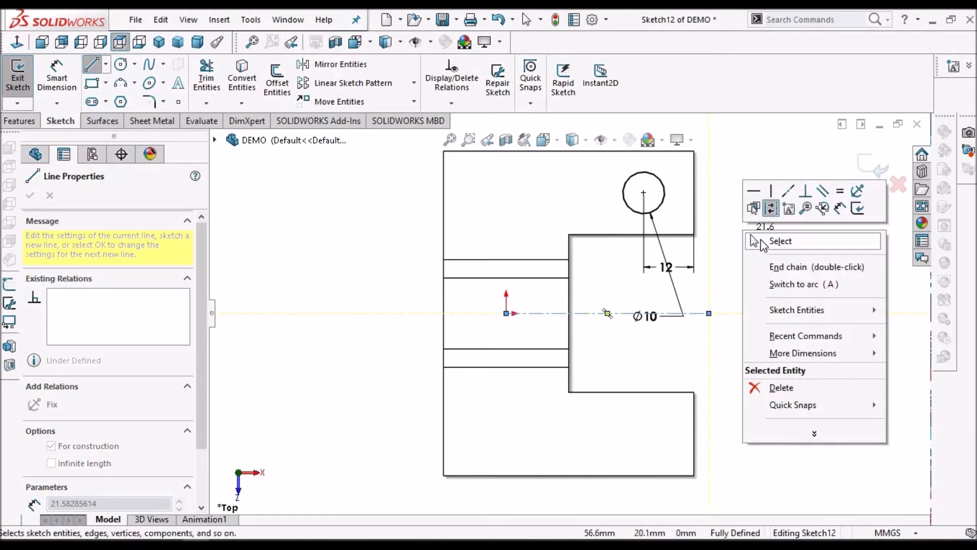
pyautogui.click(761, 240)
# Mirror the 10 mm hole circle about the horizontal construction line onto the front flange and finish the sketch
pyautogui.moveTo(728, 165); pyautogui.dragTo(593, 236)
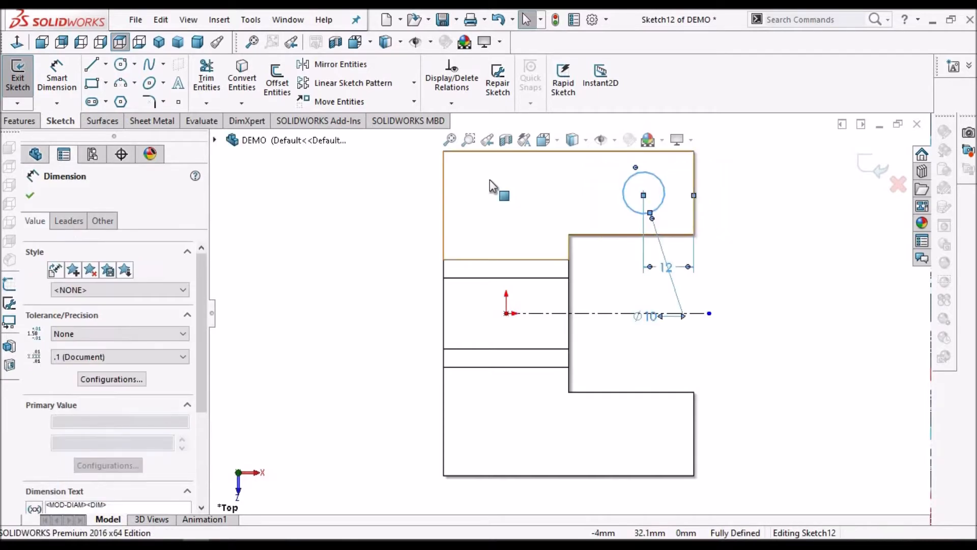
pyautogui.click(336, 64)
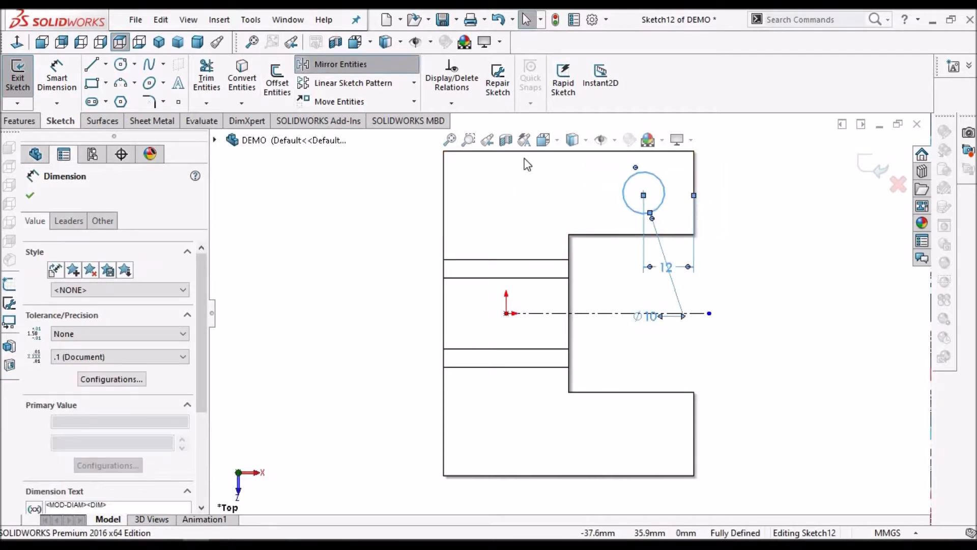
pyautogui.click(99, 362)
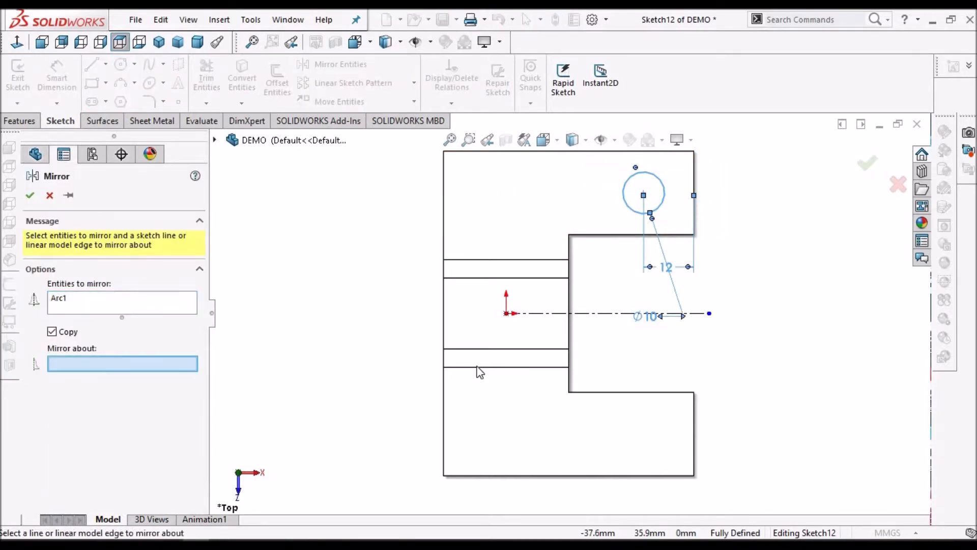
pyautogui.click(582, 312)
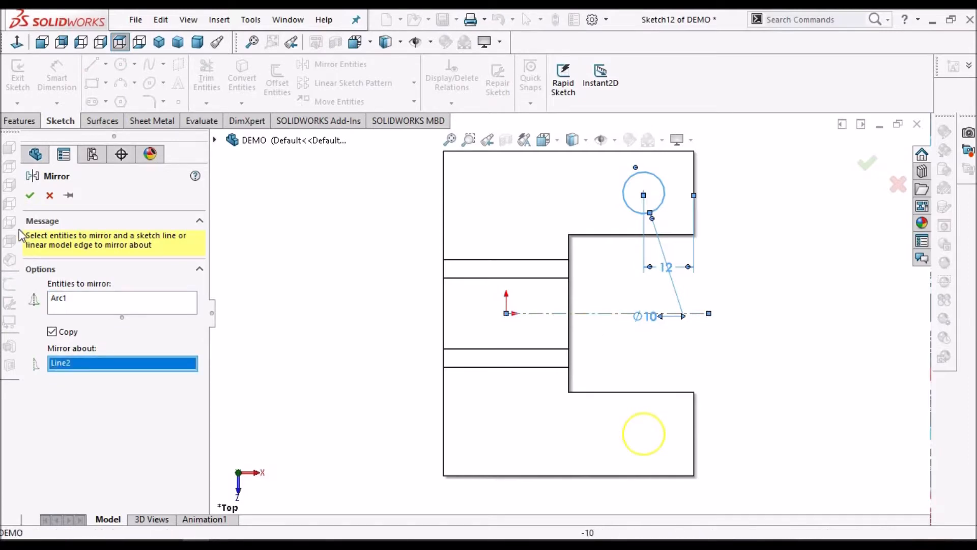
pyautogui.click(31, 197)
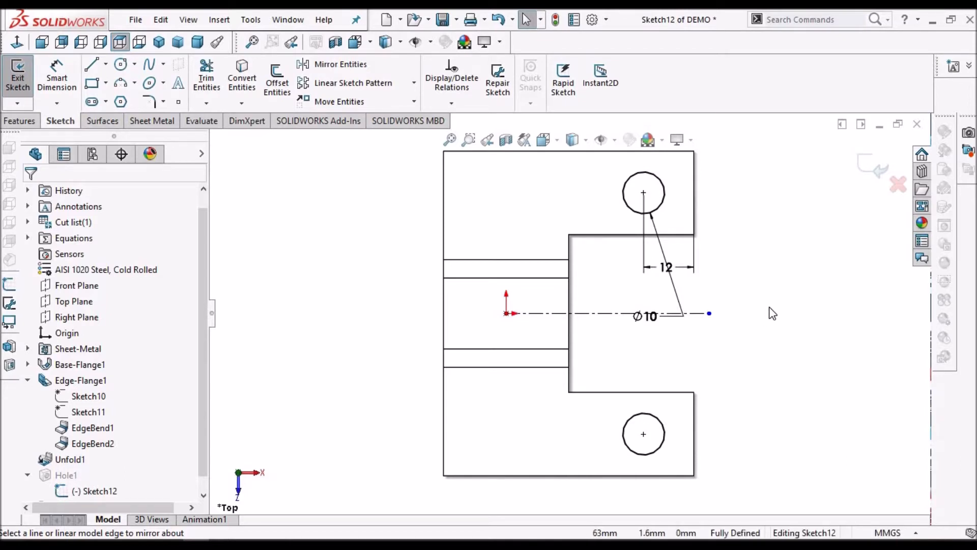
pyautogui.click(861, 164)
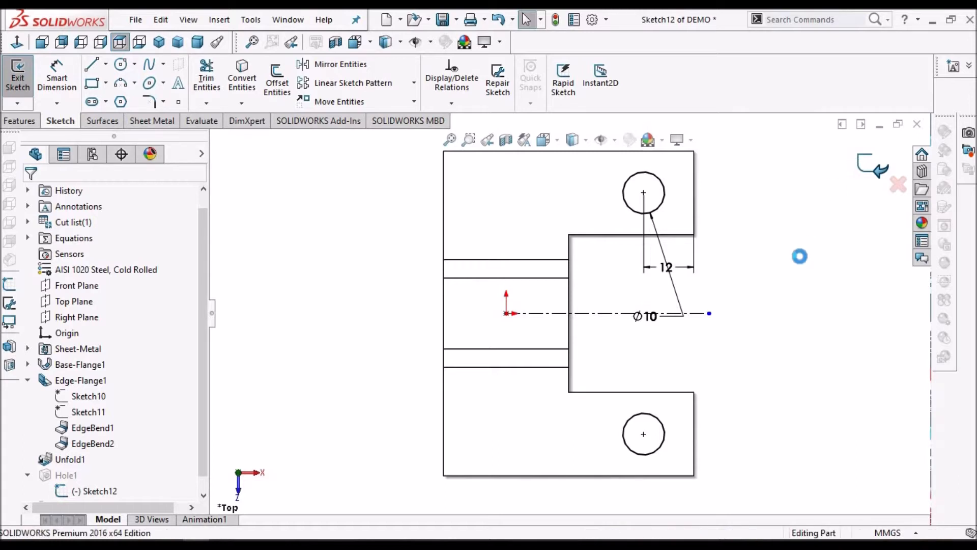
pyautogui.click(28, 380)
pyautogui.click(28, 427)
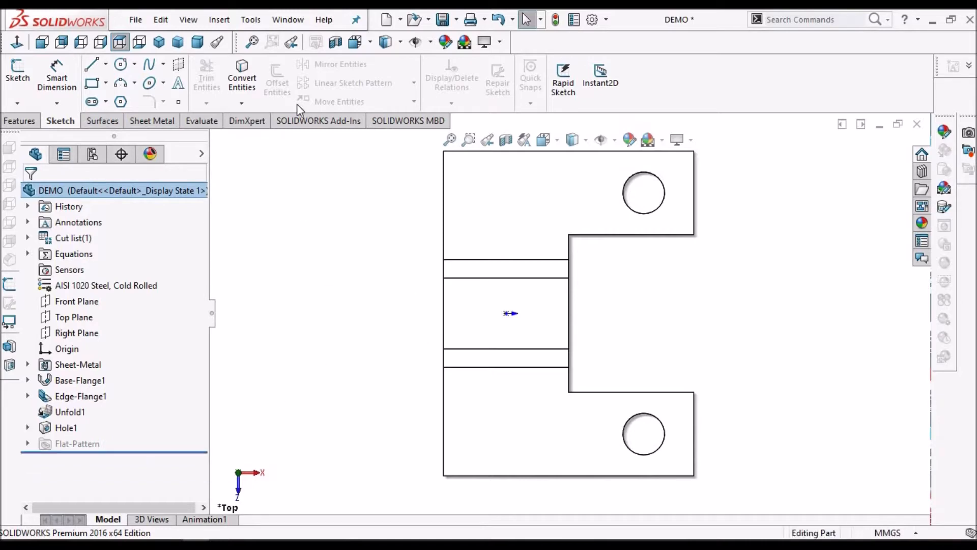
# Place a 6 mm simple hole linked to thickness on the base flange, on the side of the origin away from the notch
pyautogui.click(151, 121)
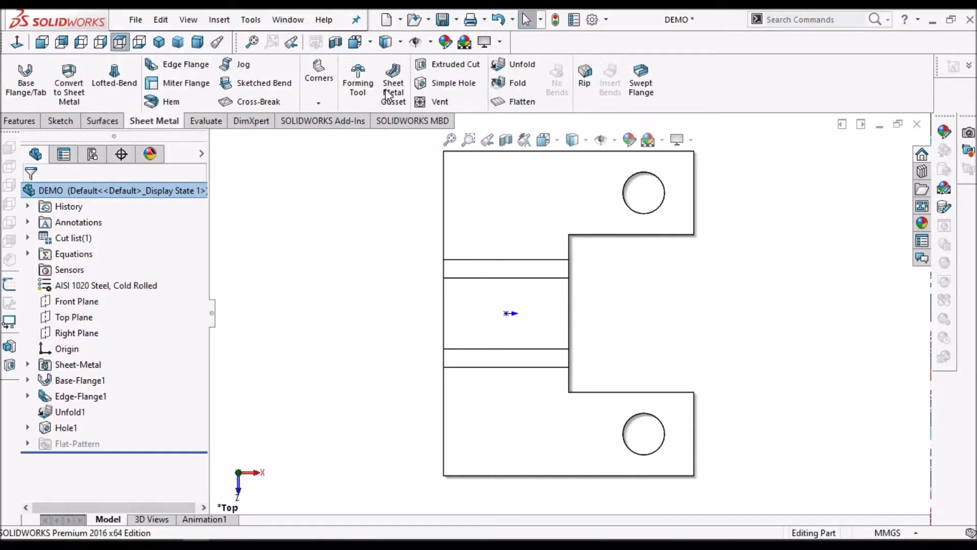
pyautogui.click(443, 83)
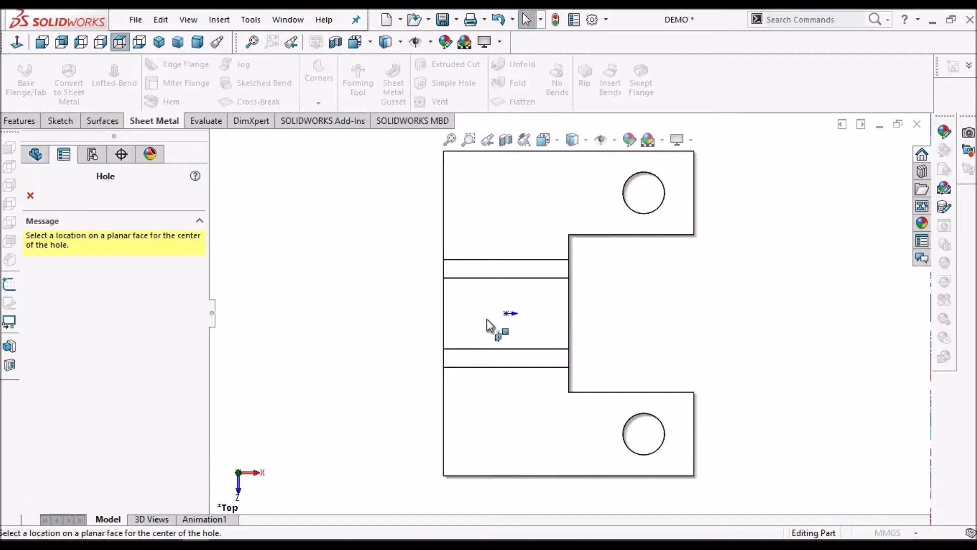
pyautogui.click(486, 319)
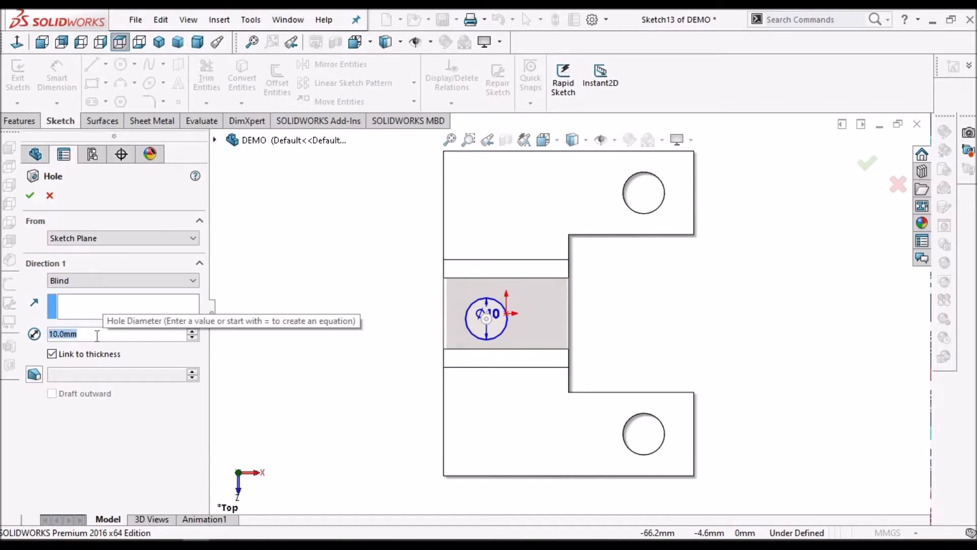
pyautogui.write('6')
pyautogui.press('Return')
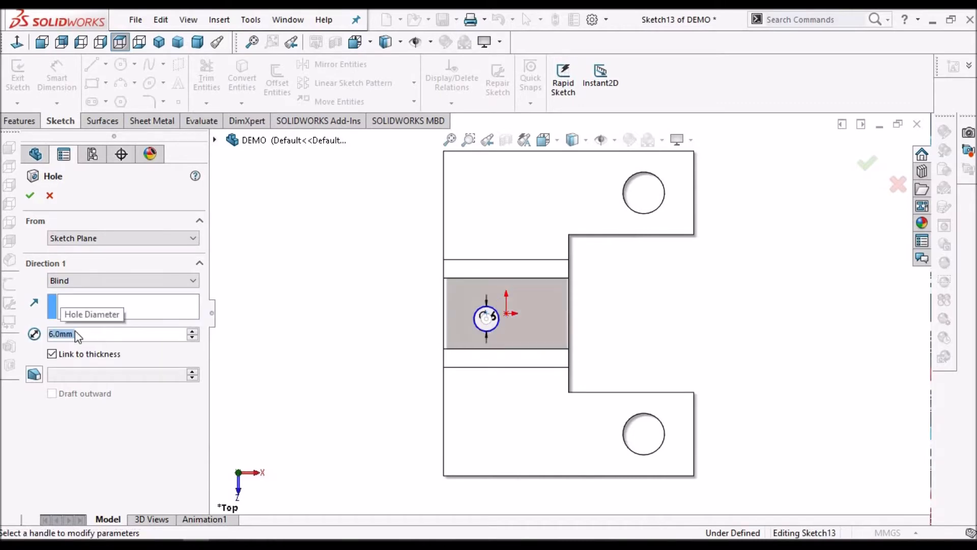
pyautogui.click(30, 196)
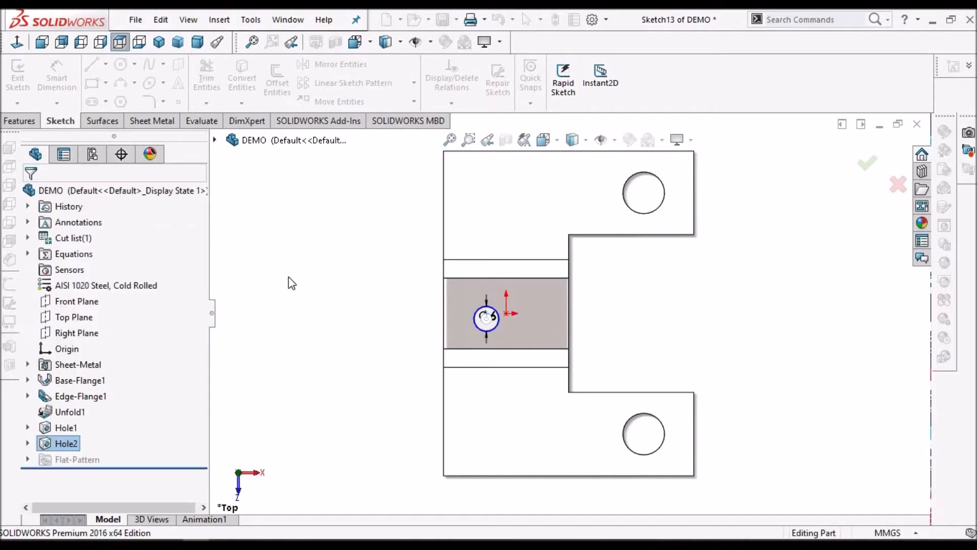
# Edit the 6 mm hole's sketch, move its diameter dimension clear of the circle and align its centre horizontally with the origin
pyautogui.click(27, 443)
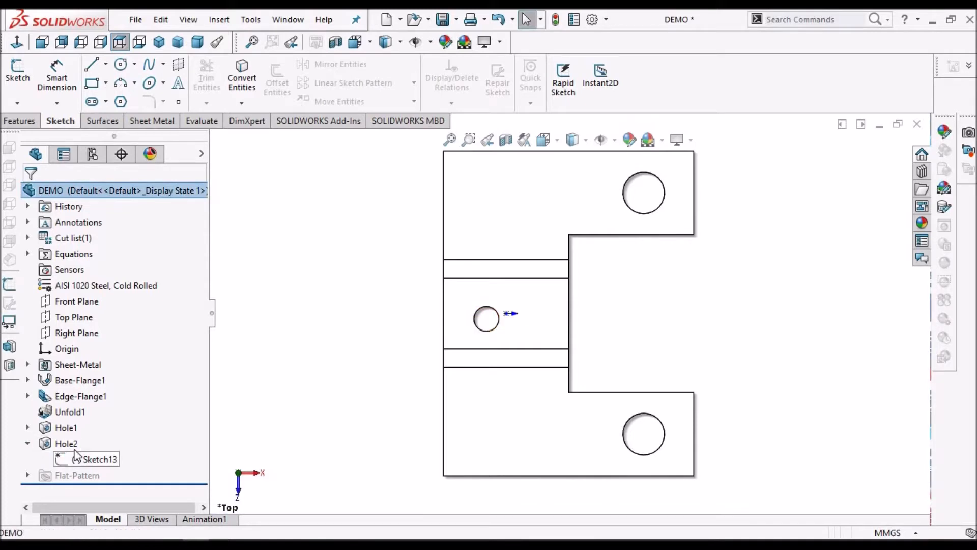
pyautogui.rightClick(75, 455)
pyautogui.click(80, 291)
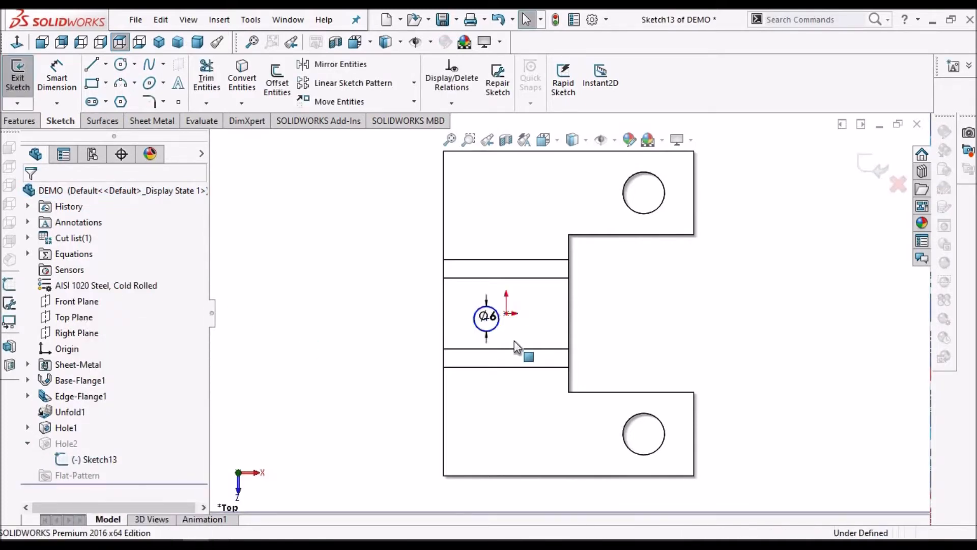
pyautogui.scroll(-3, 514, 341)
pyautogui.moveTo(478, 292); pyautogui.dragTo(514, 234)
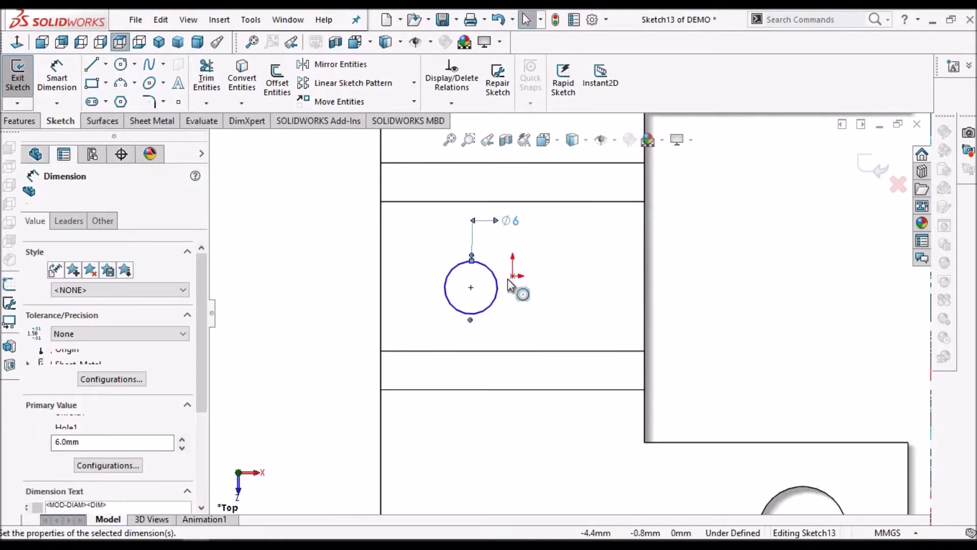
pyautogui.click(471, 288)
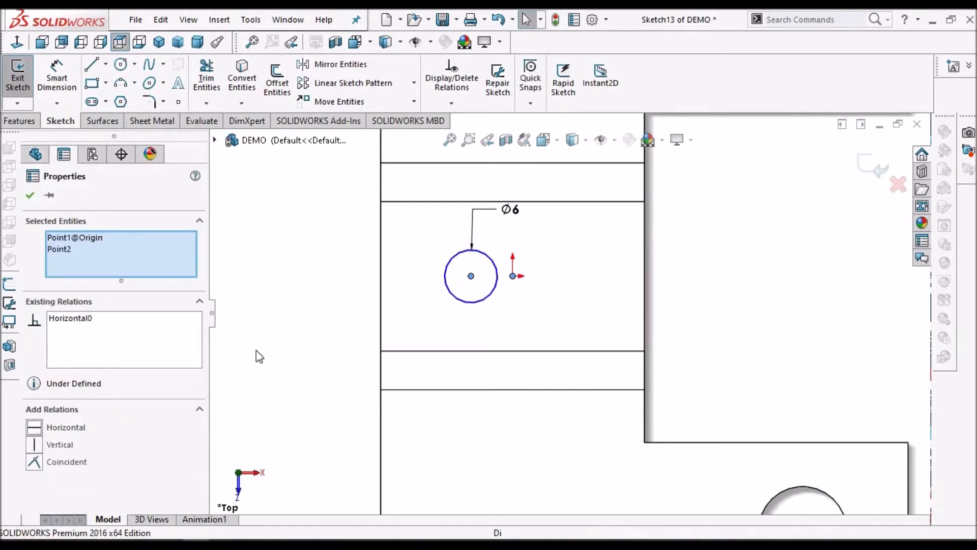
pyautogui.click(337, 278)
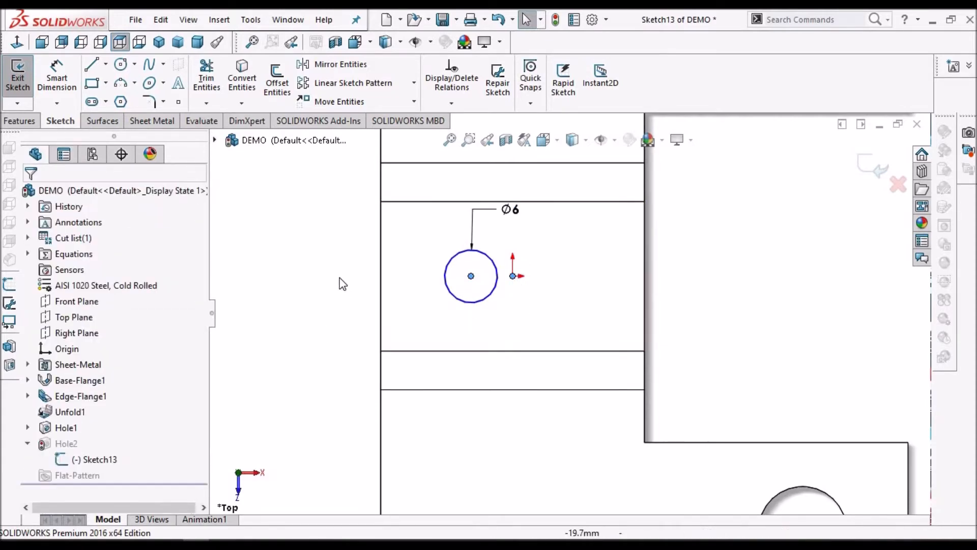
# Draw a short vertical construction line from the origin towards the front bend in the 6 mm hole's sketch
pyautogui.click(106, 69)
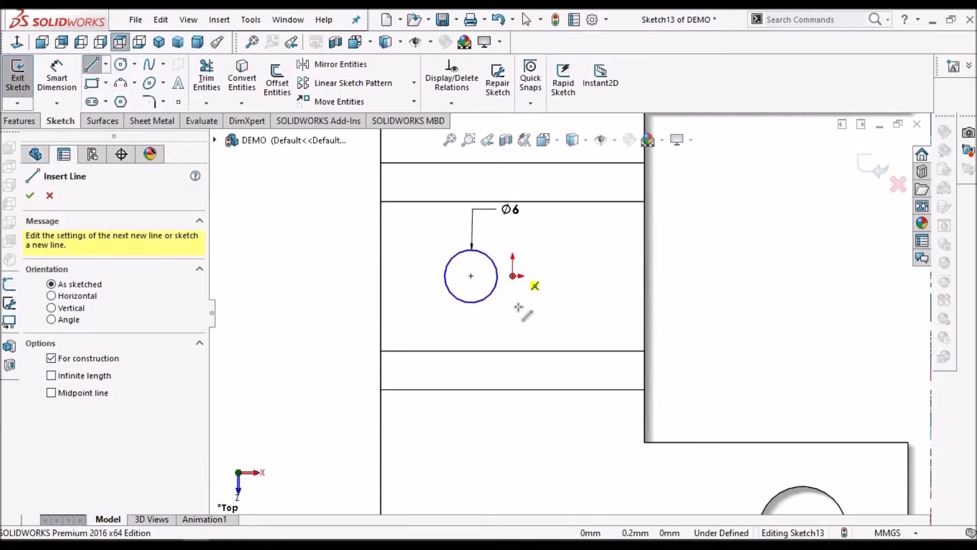
pyautogui.click(513, 323)
pyautogui.rightClick(305, 295)
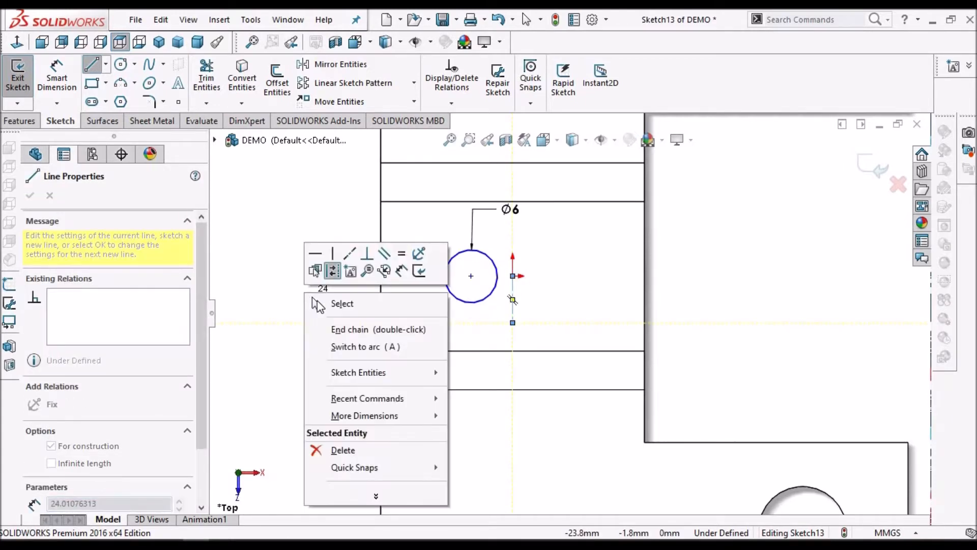
pyautogui.click(320, 301)
# Mirror the 6 mm circle about the vertical construction line to the other side of the origin
pyautogui.moveTo(434, 232); pyautogui.dragTo(501, 320)
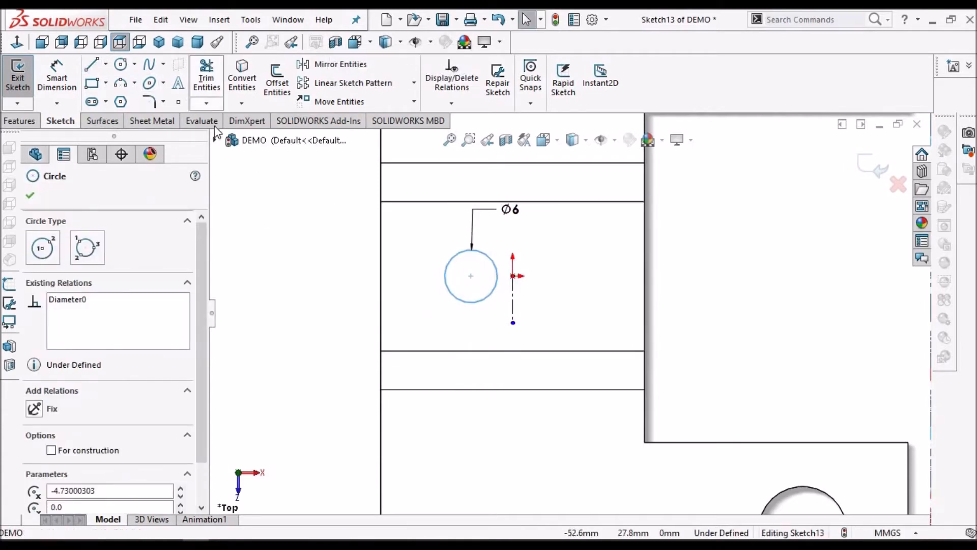
pyautogui.click(345, 62)
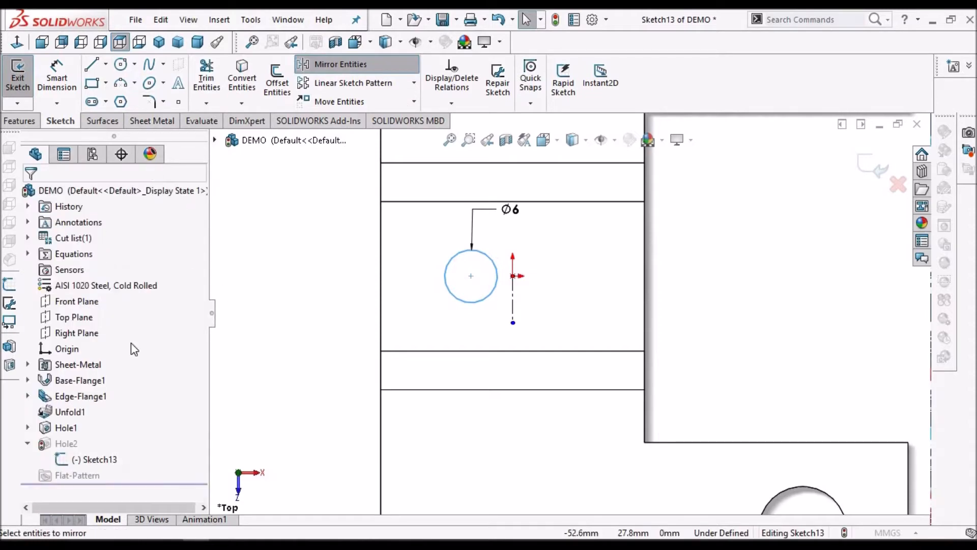
pyautogui.click(120, 363)
pyautogui.click(514, 304)
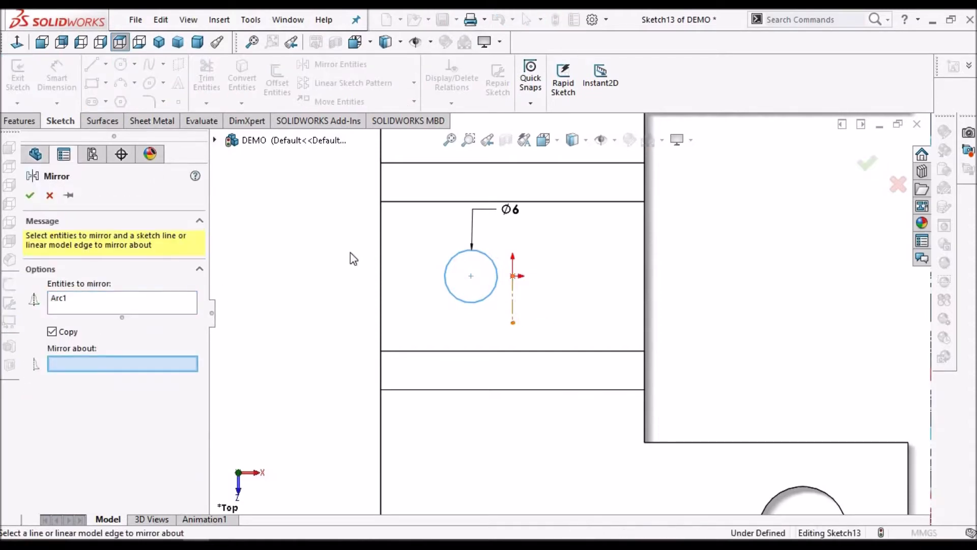
pyautogui.click(31, 196)
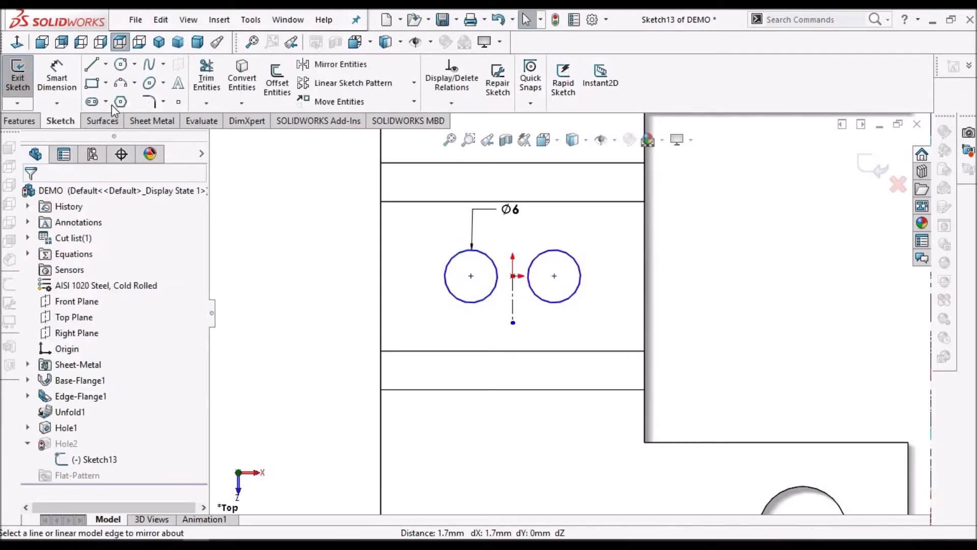
# Dimension the centre distance between the two 6 mm circles as 16 mm and finish the sketch
pyautogui.click(69, 71)
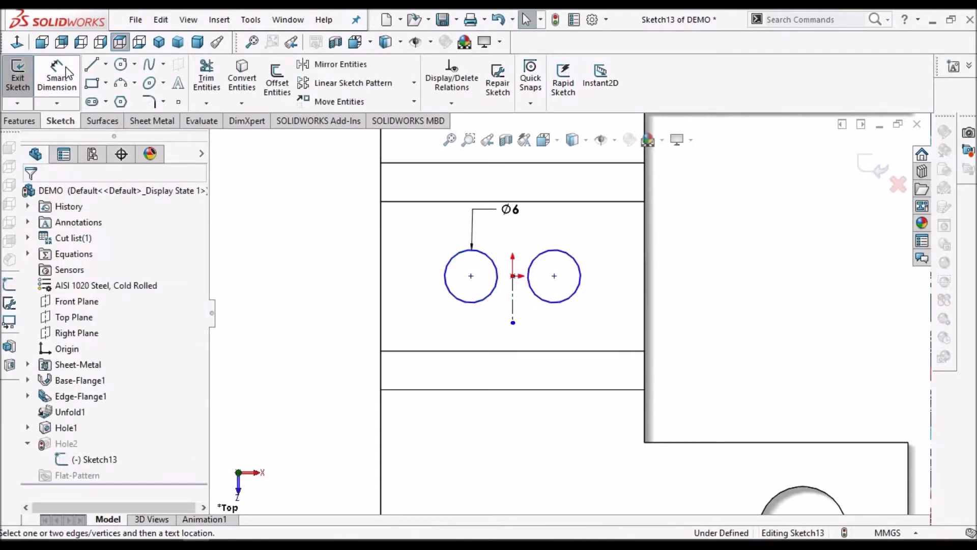
pyautogui.click(471, 277)
pyautogui.click(554, 276)
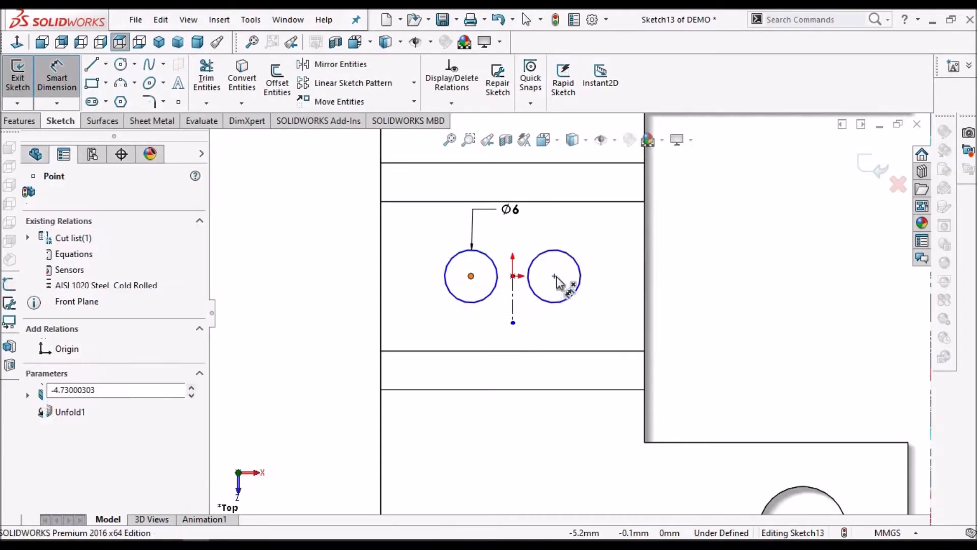
pyautogui.click(522, 377)
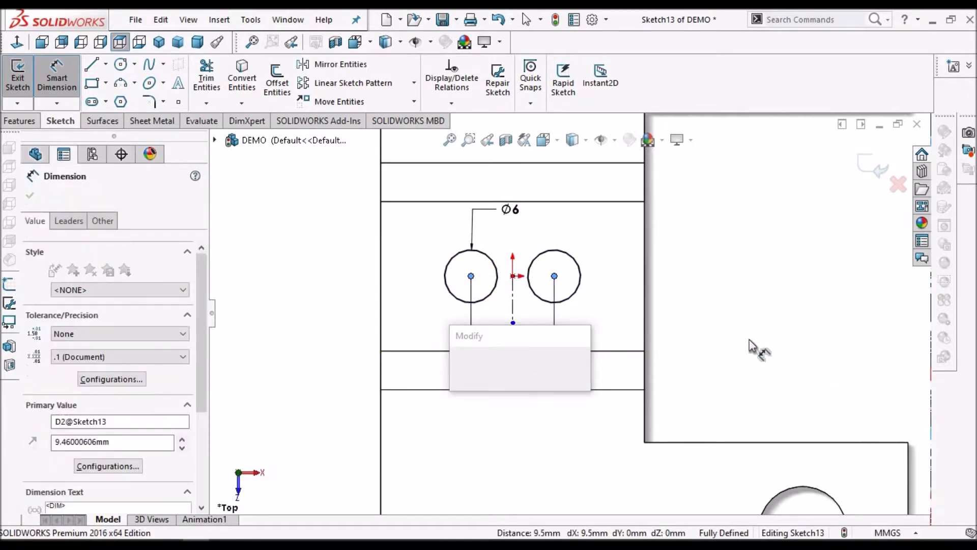
pyautogui.write('16')
pyautogui.press('Escape')
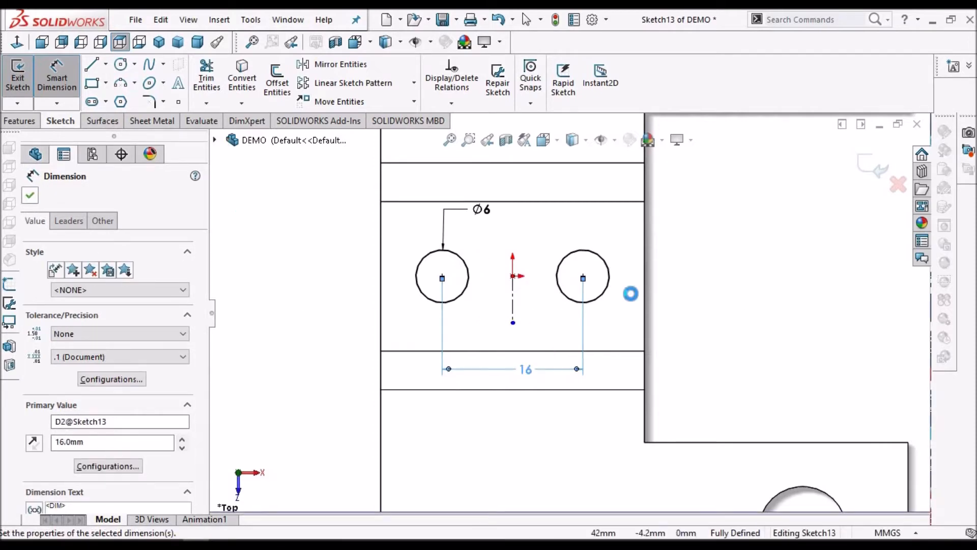
pyautogui.press('Escape')
pyautogui.click(873, 167)
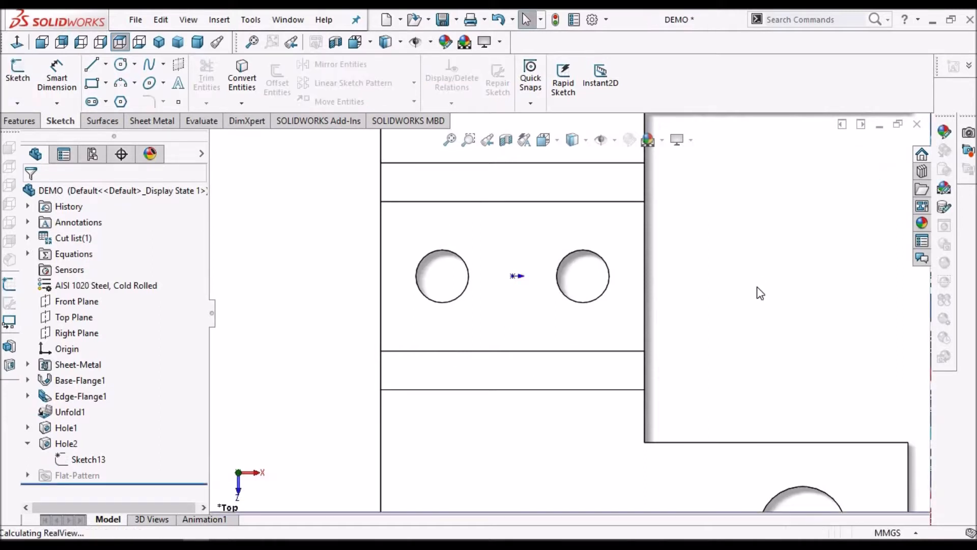
# Start an Extruded Cut sketch on the face of the unfolded front flange
pyautogui.scroll(-2, 758, 291)
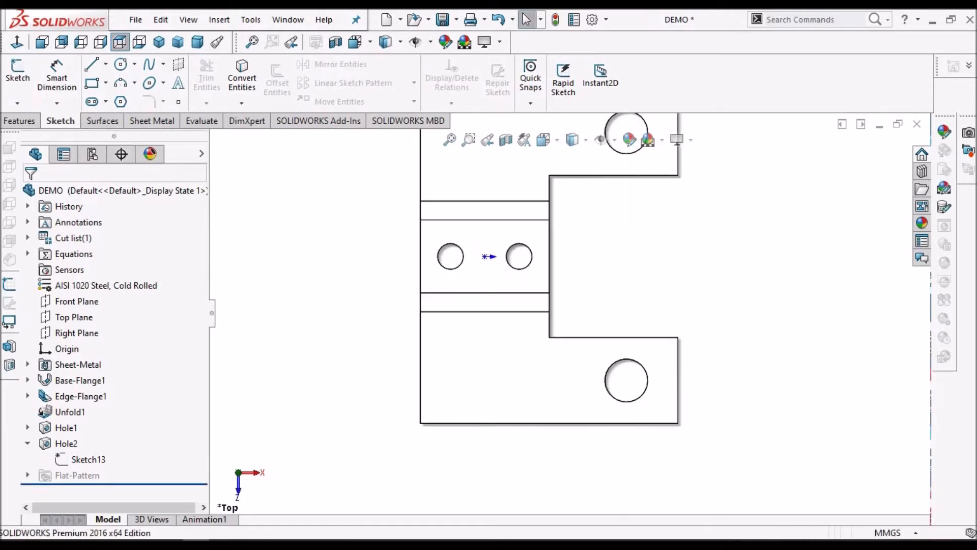
pyautogui.click(152, 120)
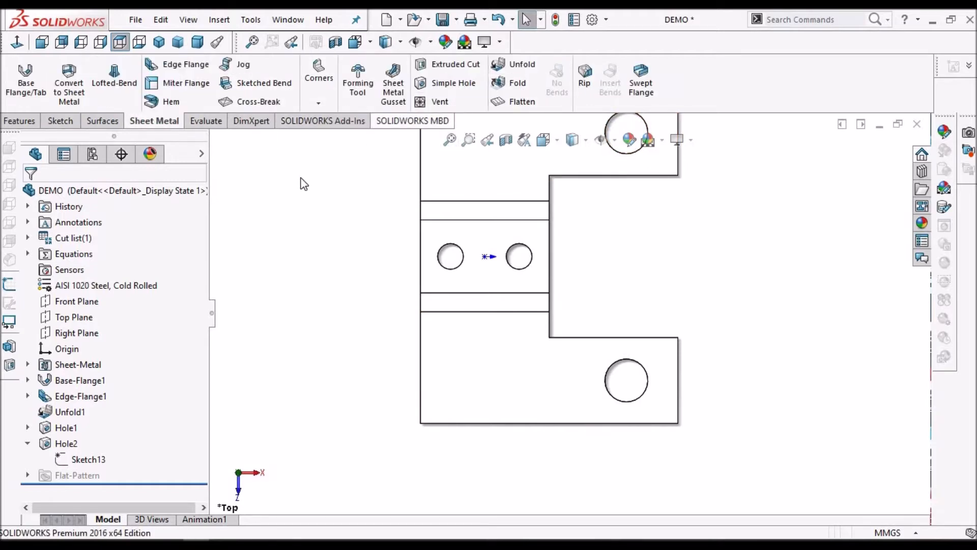
pyautogui.click(447, 64)
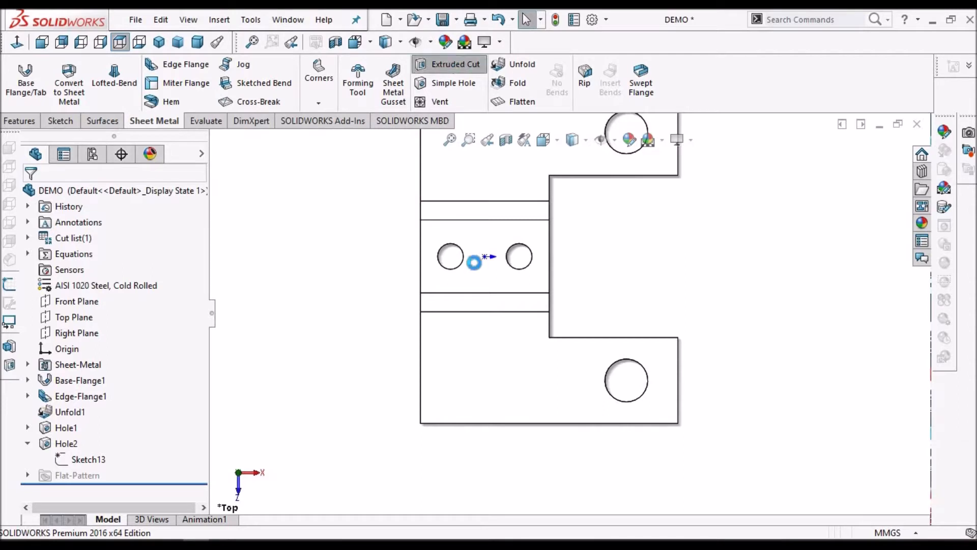
pyautogui.click(516, 367)
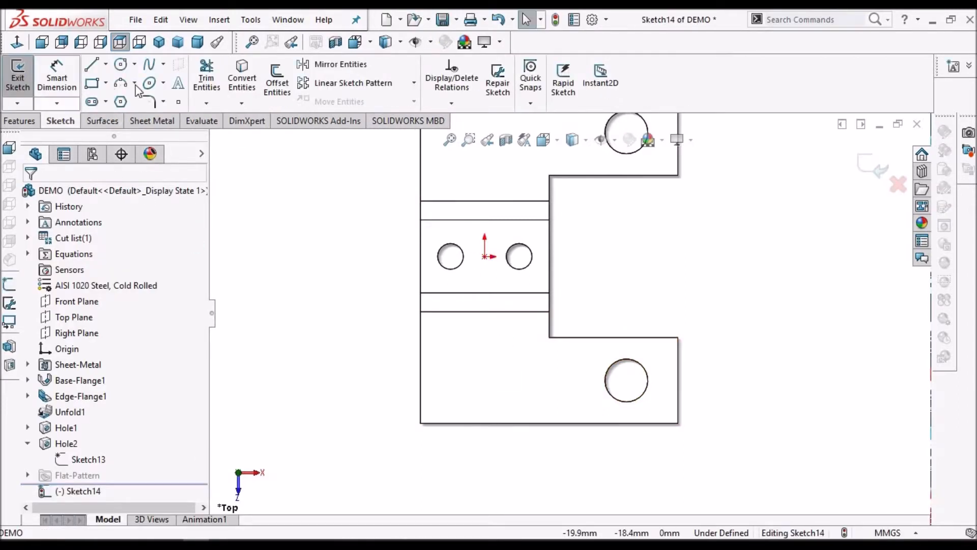
# Sketch a vertical straight slot on the front flange, about 7.2 mm between arc centres and about 6.4 mm wide
pyautogui.click(104, 101)
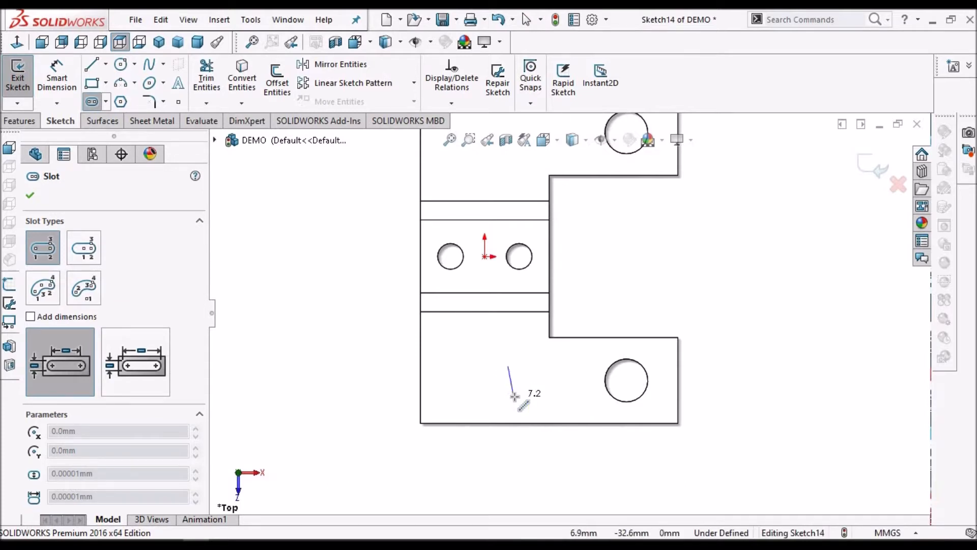
pyautogui.click(527, 383)
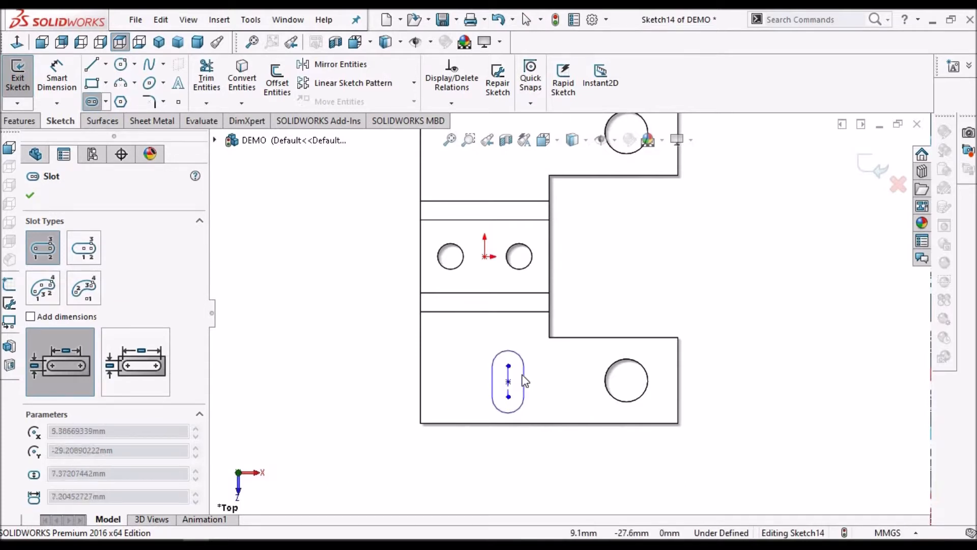
pyautogui.click(524, 380)
pyautogui.rightClick(688, 253)
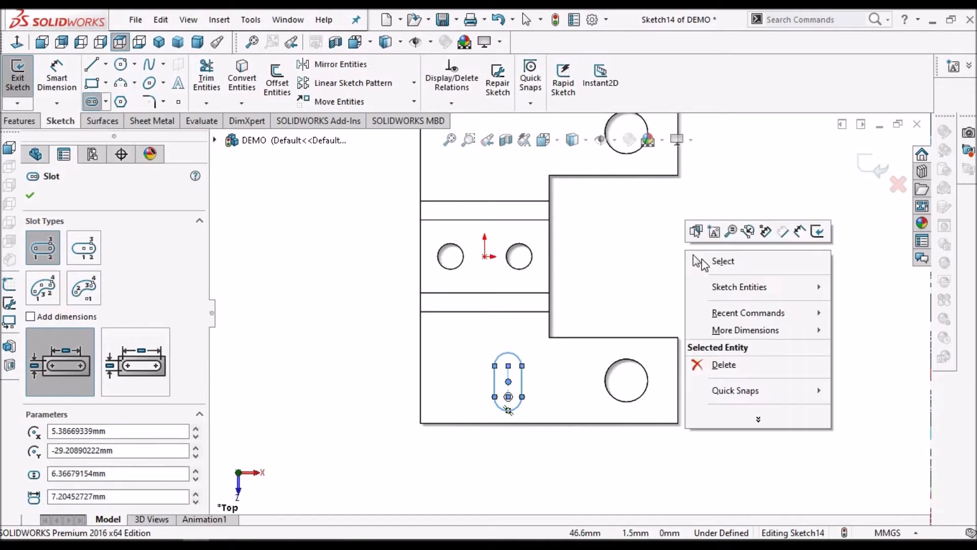
pyautogui.click(720, 259)
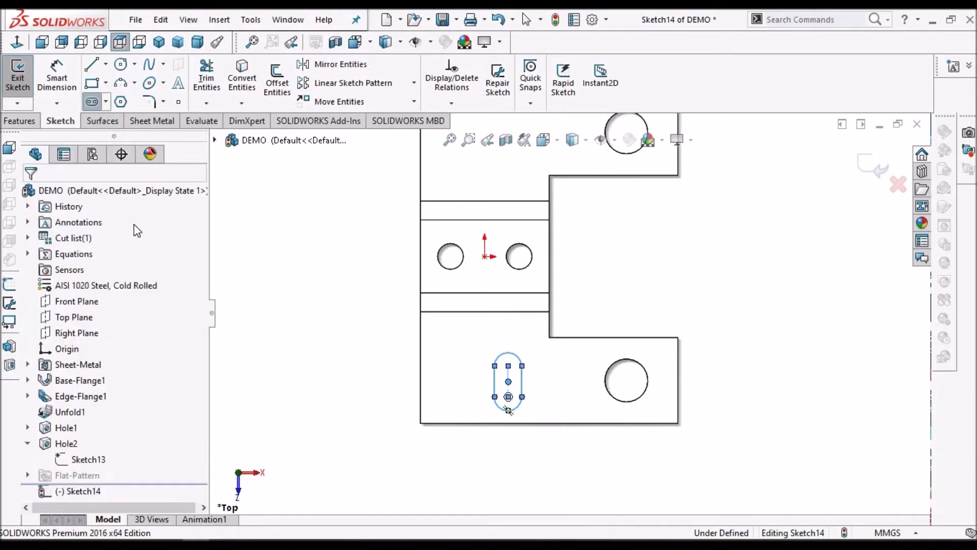
# Dimension the slot's centreline 27 mm from the front flange's left edge
pyautogui.click(57, 77)
pyautogui.click(419, 363)
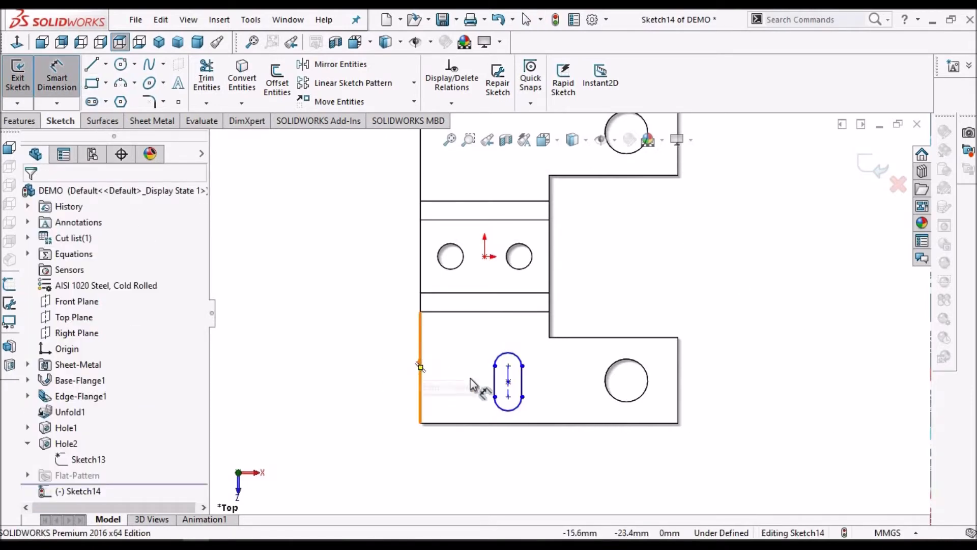
pyautogui.click(508, 381)
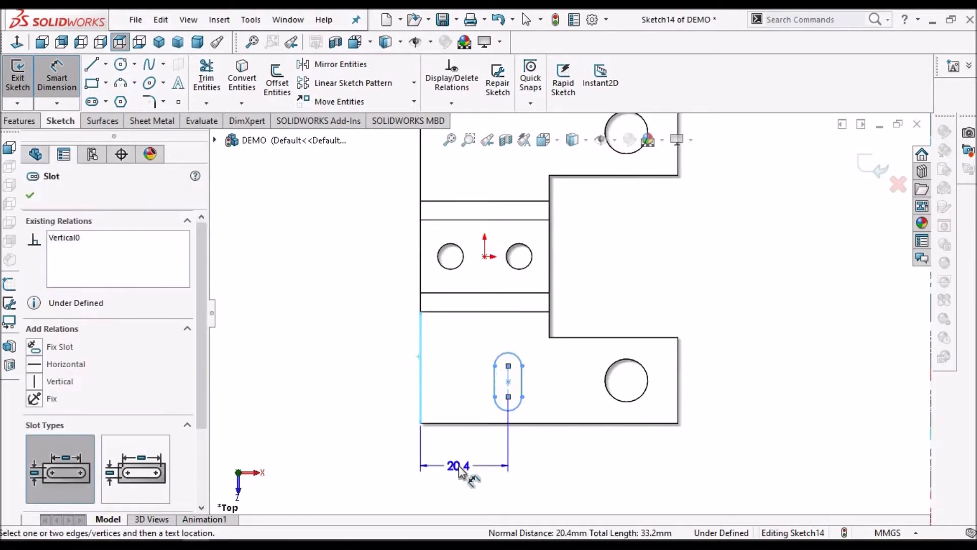
pyautogui.click(462, 473)
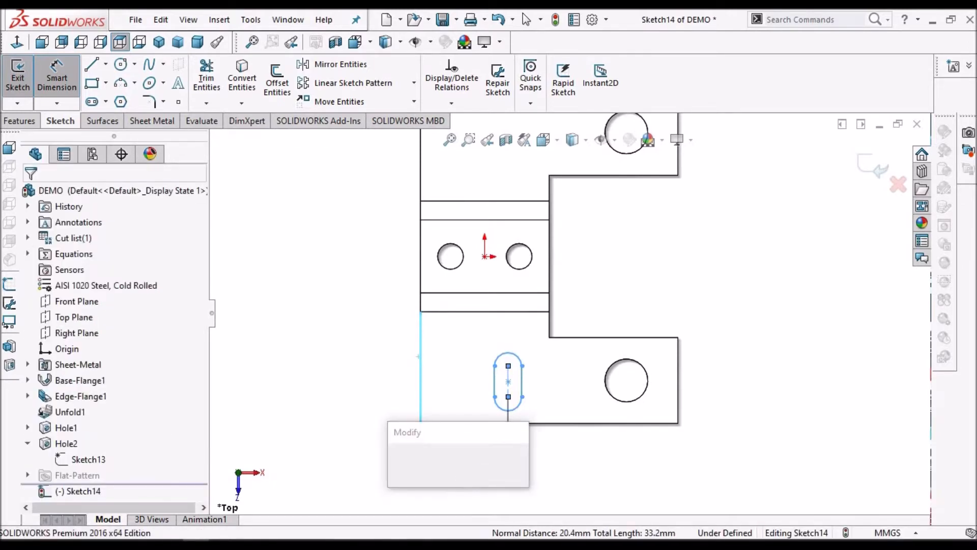
pyautogui.write('27')
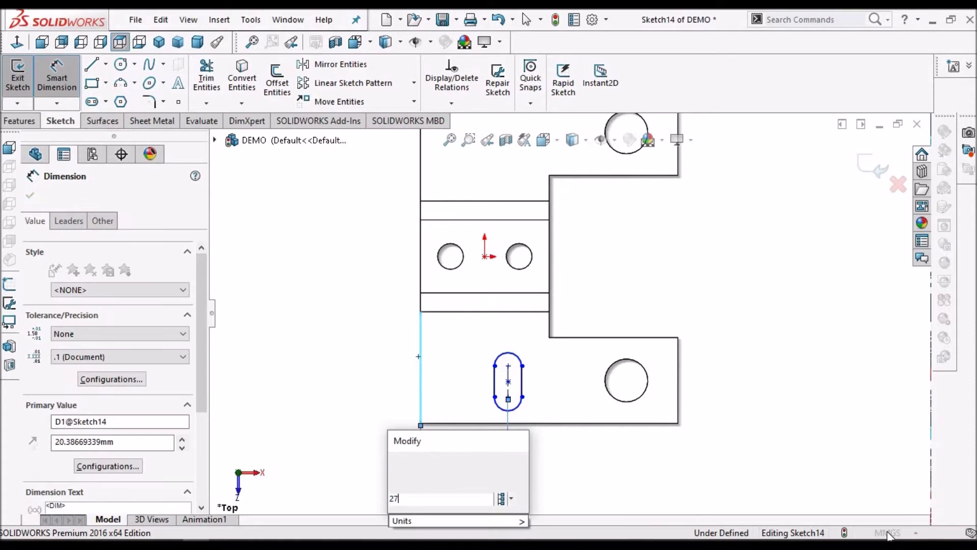
pyautogui.press('Escape')
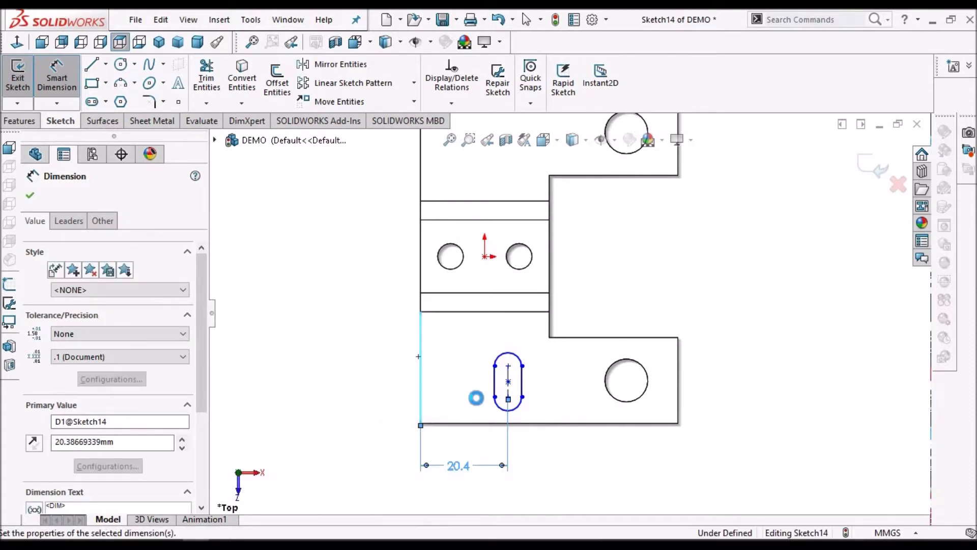
pyautogui.click(31, 196)
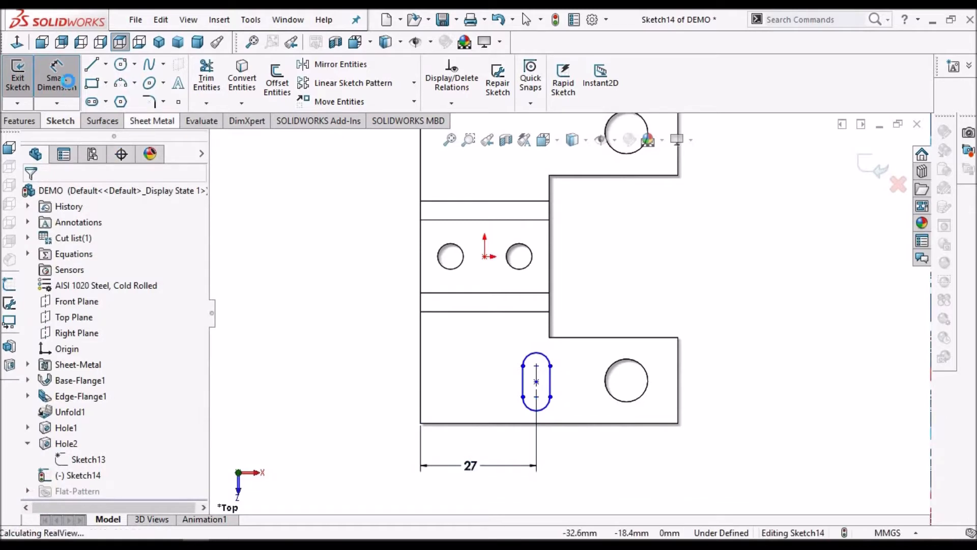
# Dimension the distance between the slot's arc centres as 8 mm
pyautogui.click(64, 76)
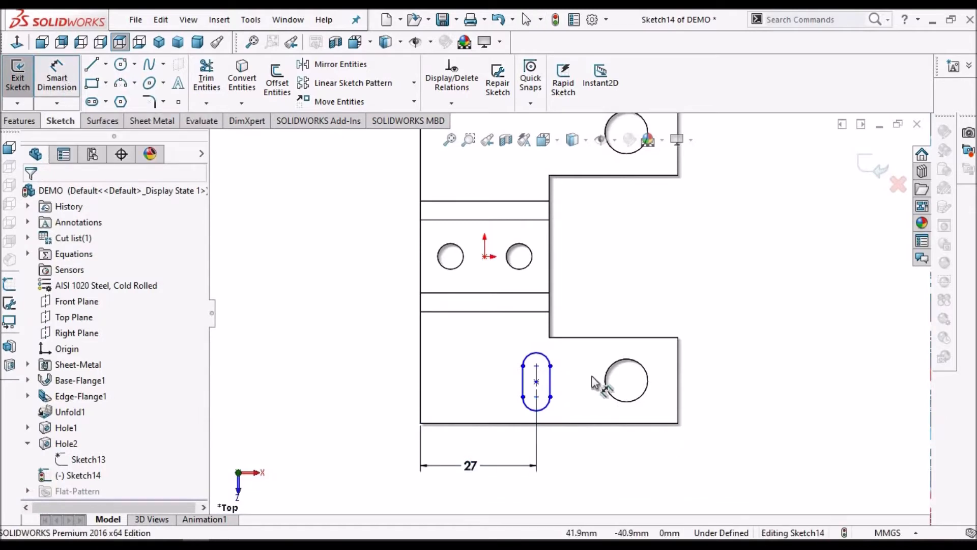
pyautogui.scroll(-3, 595, 387)
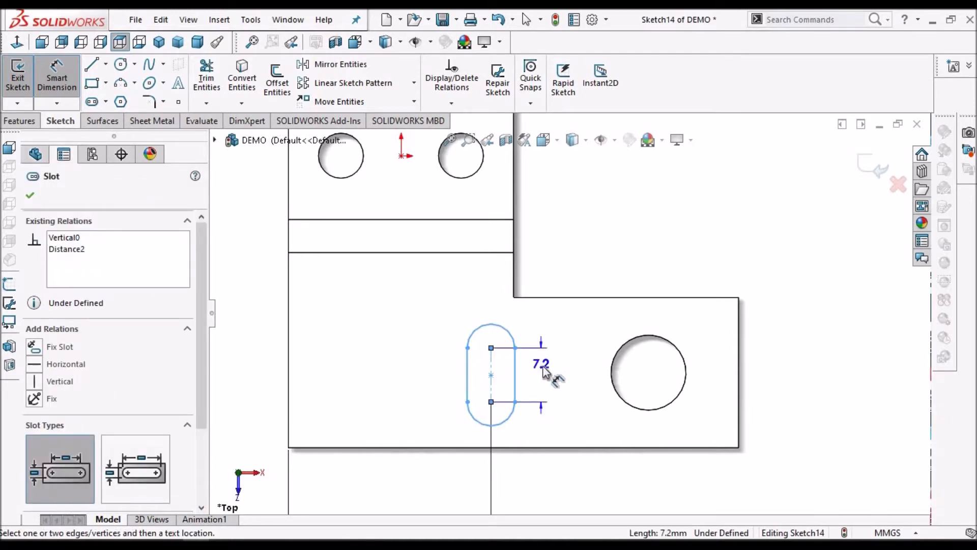
pyautogui.click(543, 375)
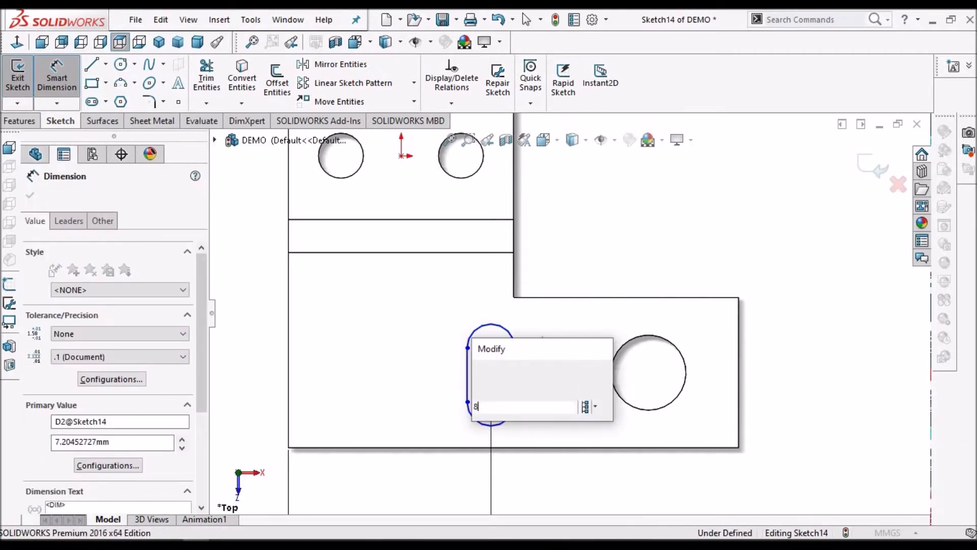
pyautogui.press('Return')
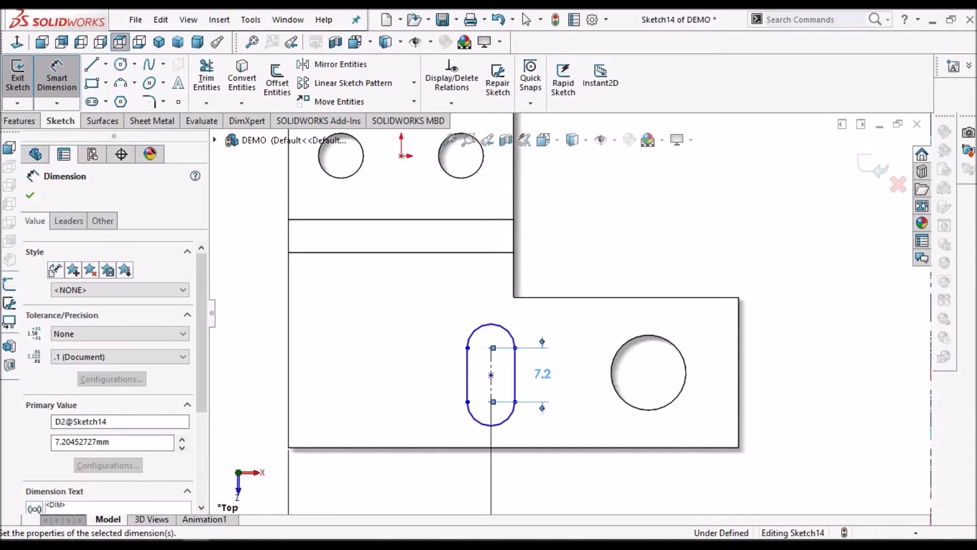
pyautogui.press('Escape')
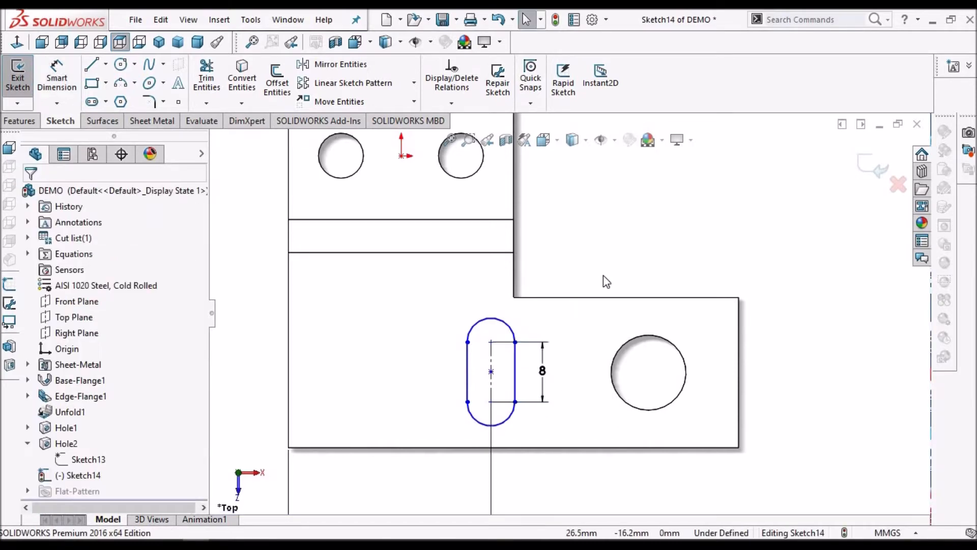
# Dimension the slot's width between its two straight sides as 6 mm
pyautogui.scroll(3, 603, 275)
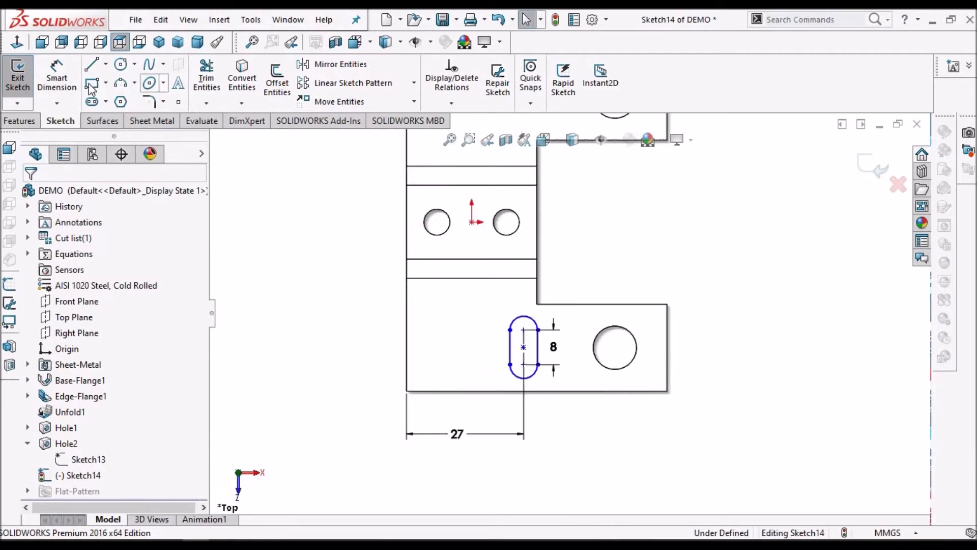
pyautogui.click(61, 74)
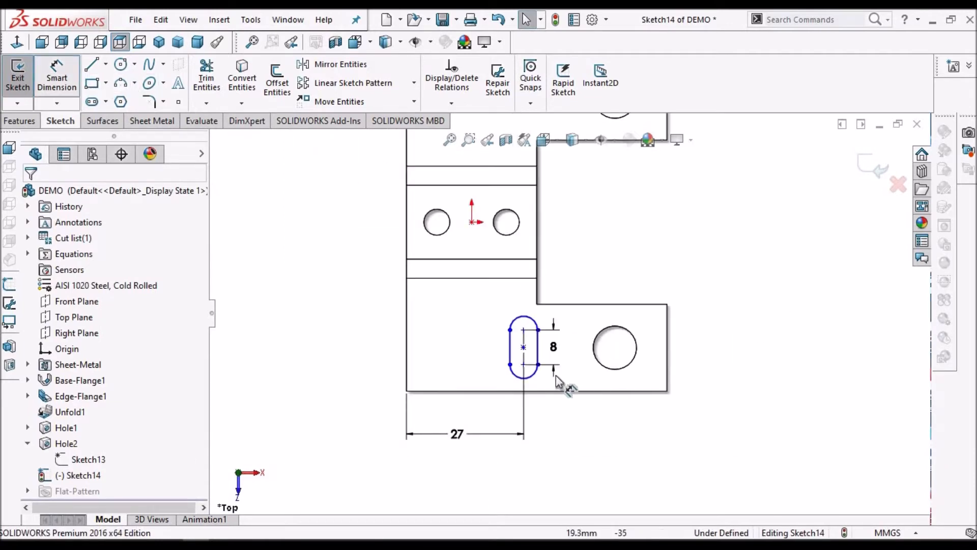
pyautogui.scroll(-3, 556, 375)
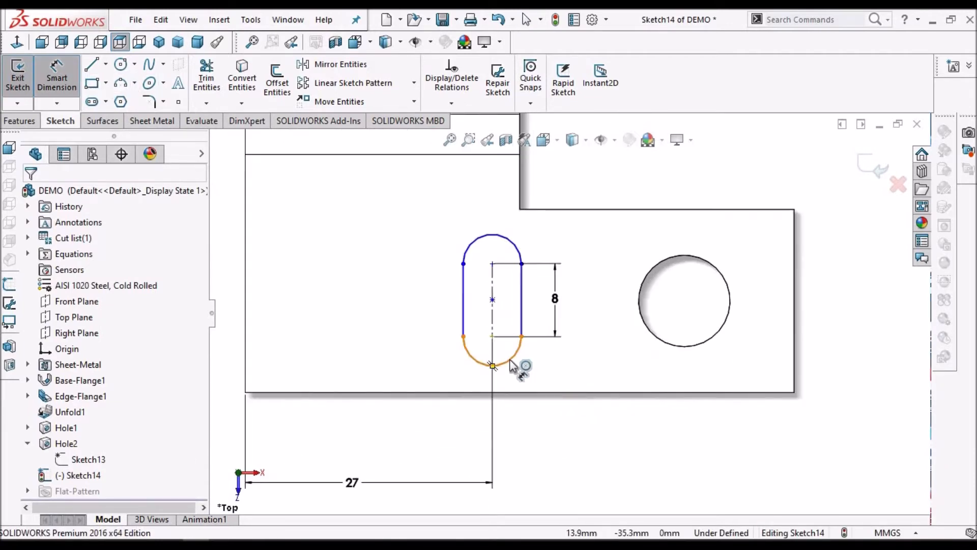
pyautogui.rightClick(709, 177)
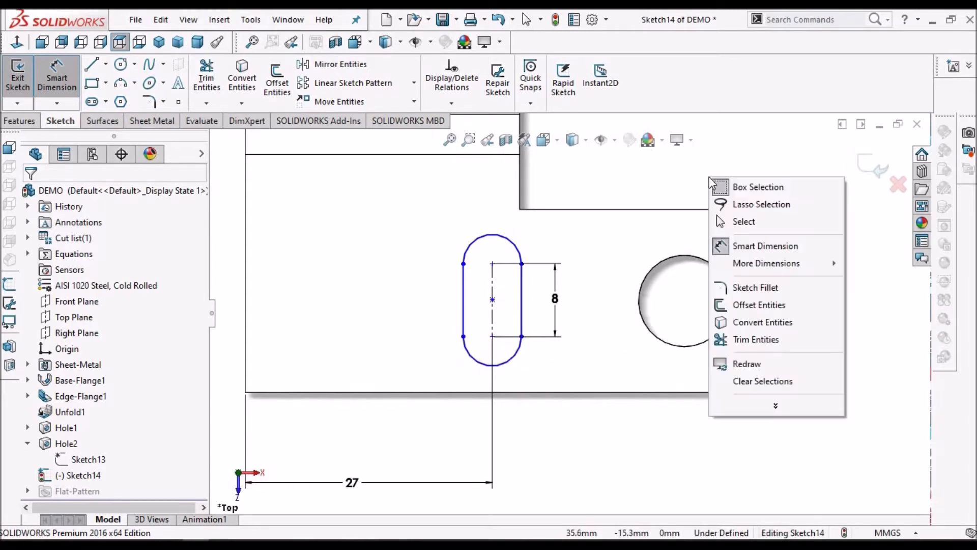
pyautogui.click(735, 220)
pyautogui.click(58, 66)
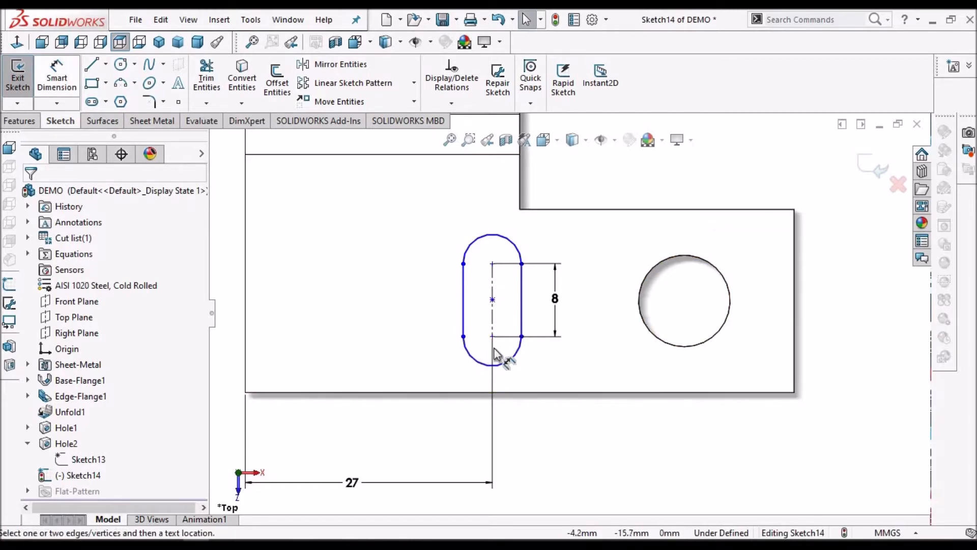
pyautogui.click(522, 301)
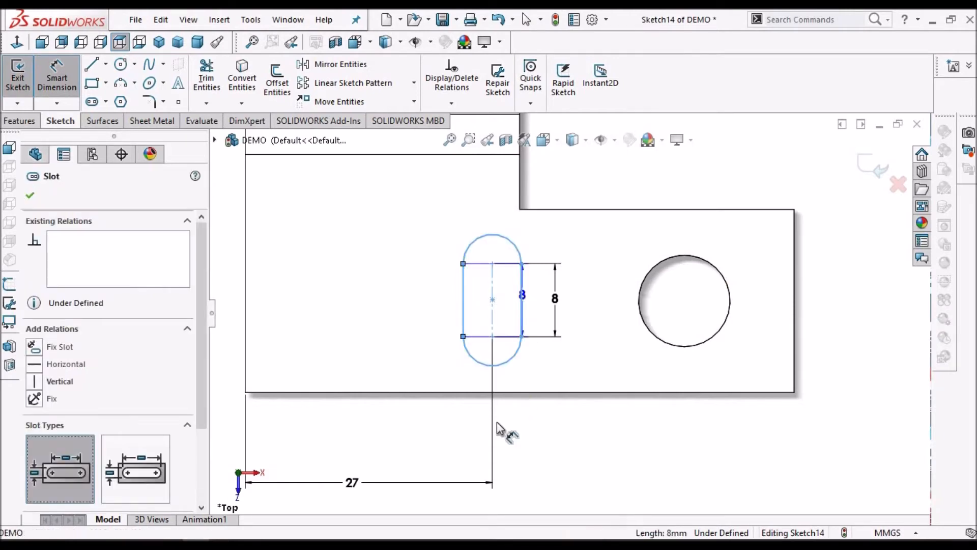
pyautogui.click(509, 410)
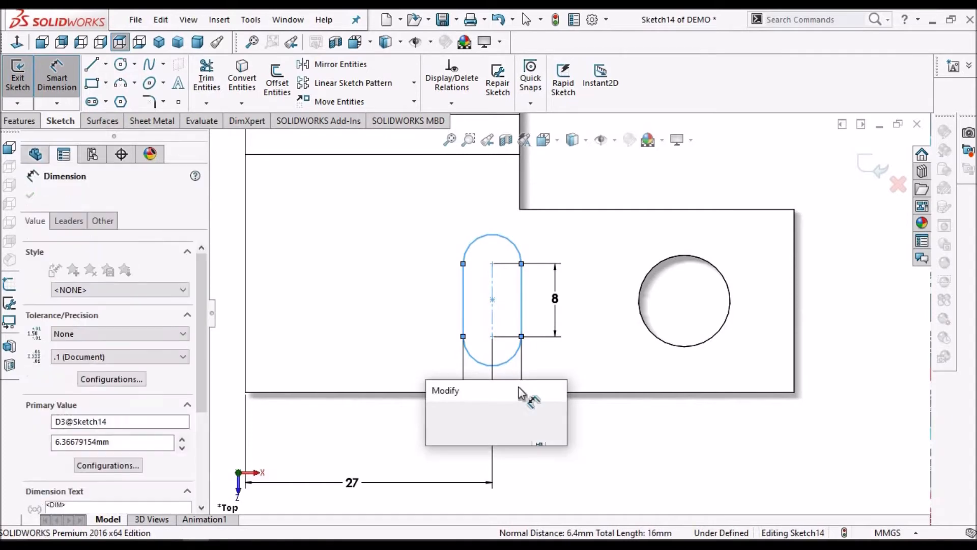
pyautogui.write('6')
pyautogui.press('Return')
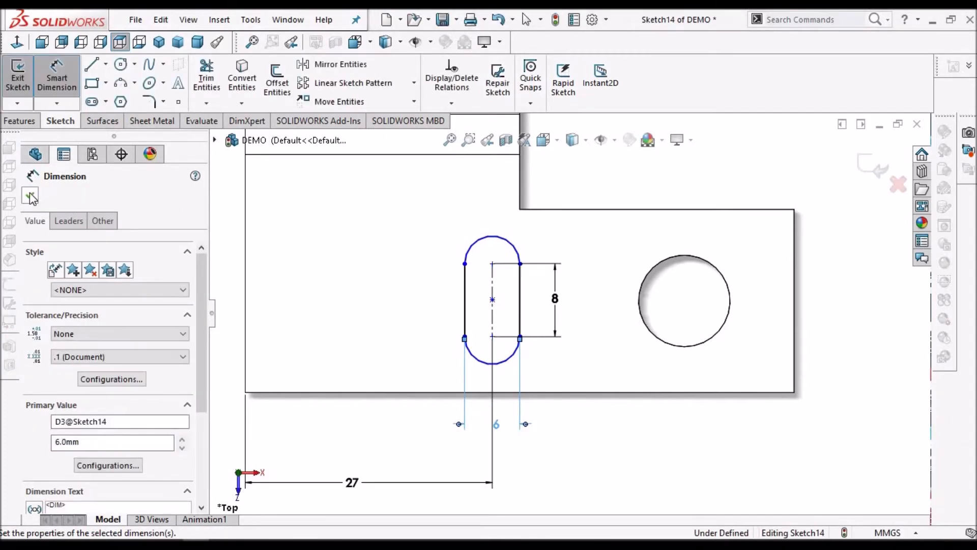
pyautogui.press('Escape')
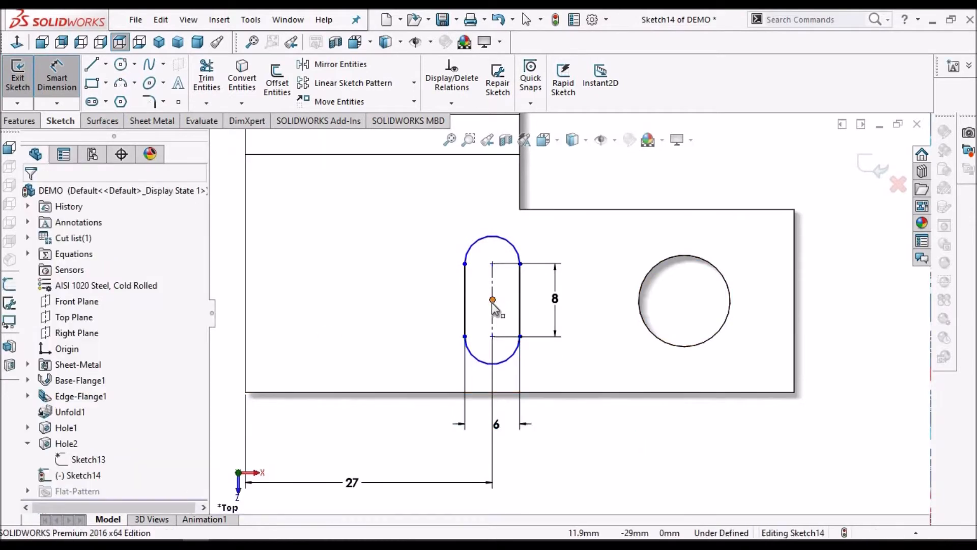
pyautogui.press('Escape')
# Align the midpoint of the slot's right side horizontally with the midpoint of the front flange's right end edge
pyautogui.click(518, 290)
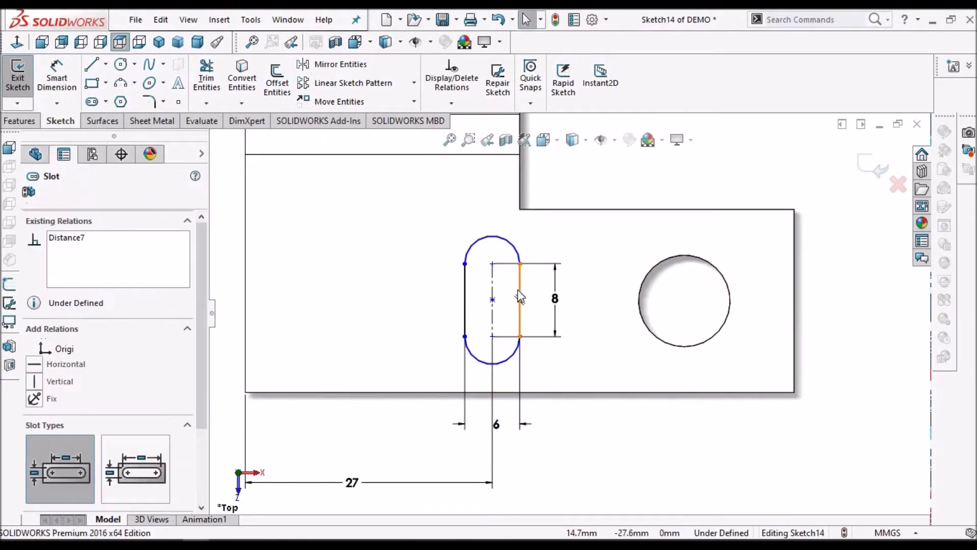
pyautogui.rightClick(518, 291)
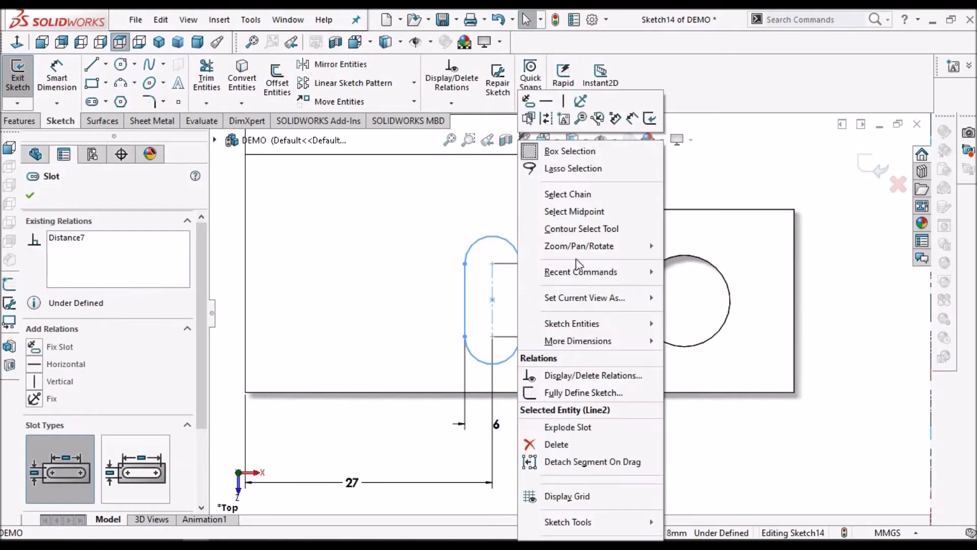
pyautogui.click(732, 180)
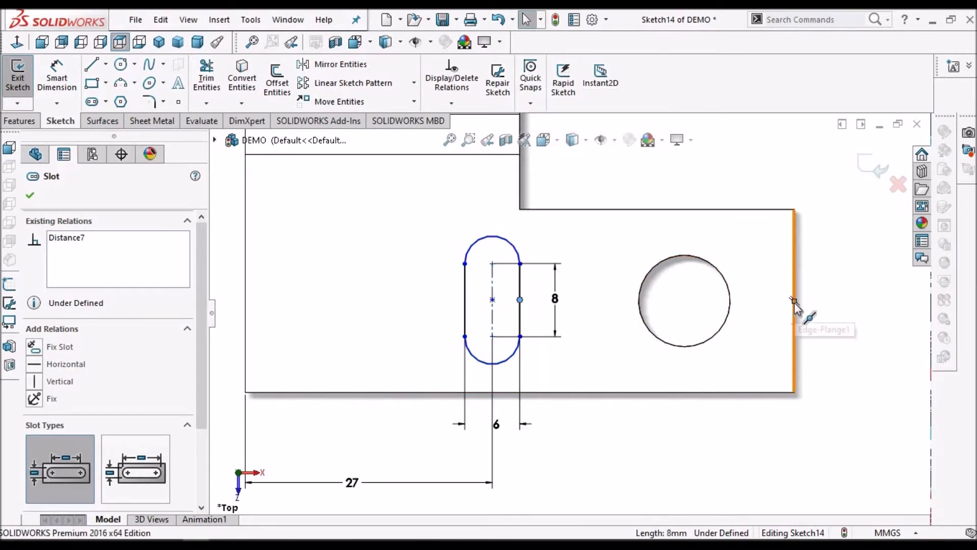
pyautogui.press('Escape')
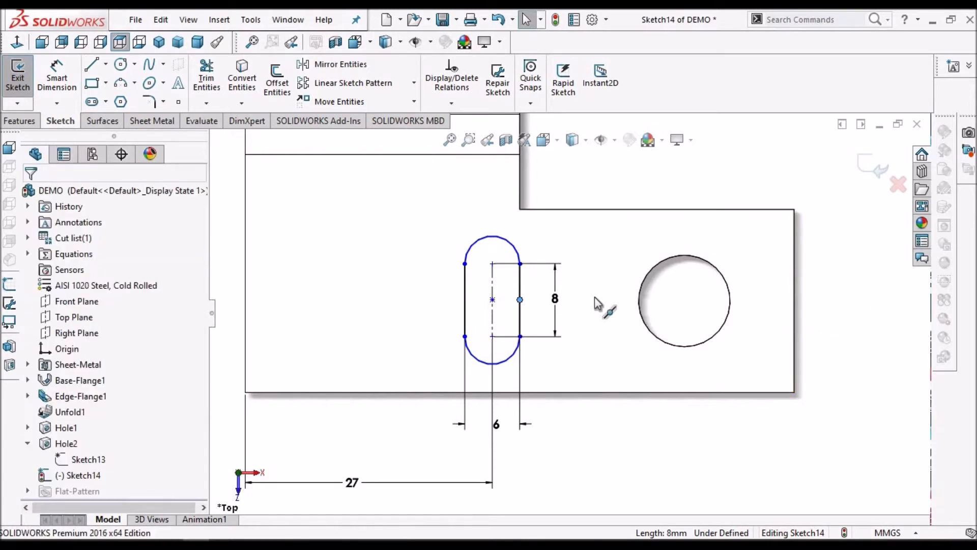
pyautogui.keyDown('ctrl'); pyautogui.click(794, 301); pyautogui.keyUp('ctrl')
pyautogui.click(33, 430)
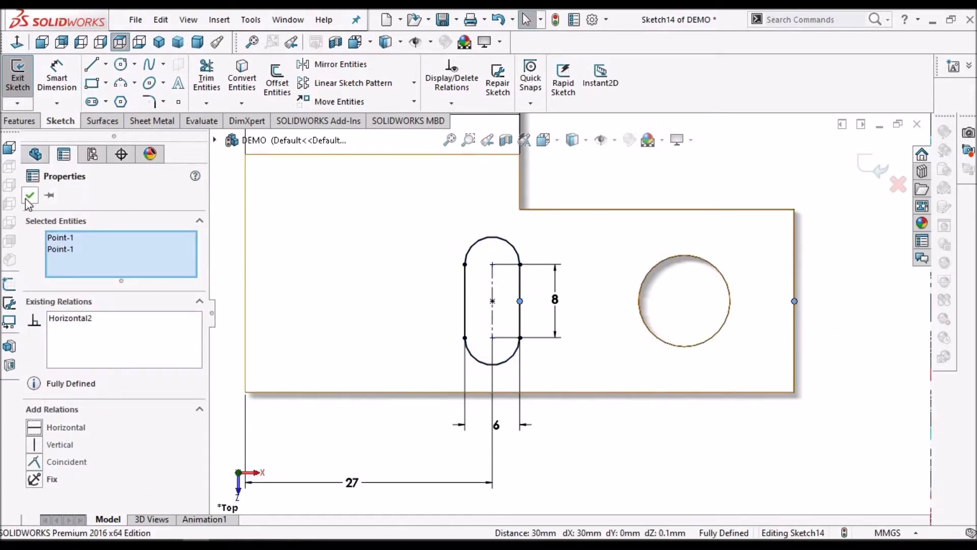
pyautogui.click(839, 291)
# Draw a horizontal construction centreline from the origin to beyond the right edge of the part's middle section
pyautogui.scroll(4, 758, 313)
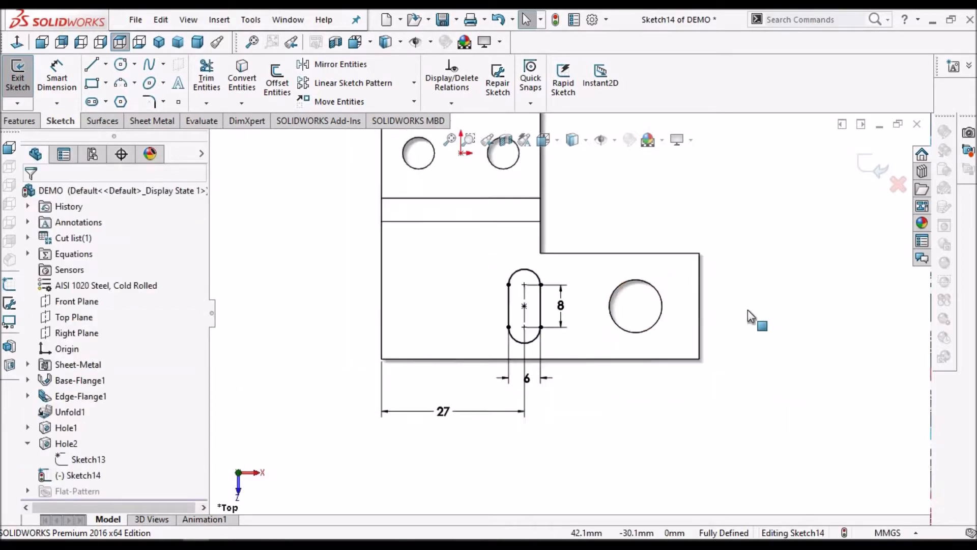
pyautogui.click(105, 64)
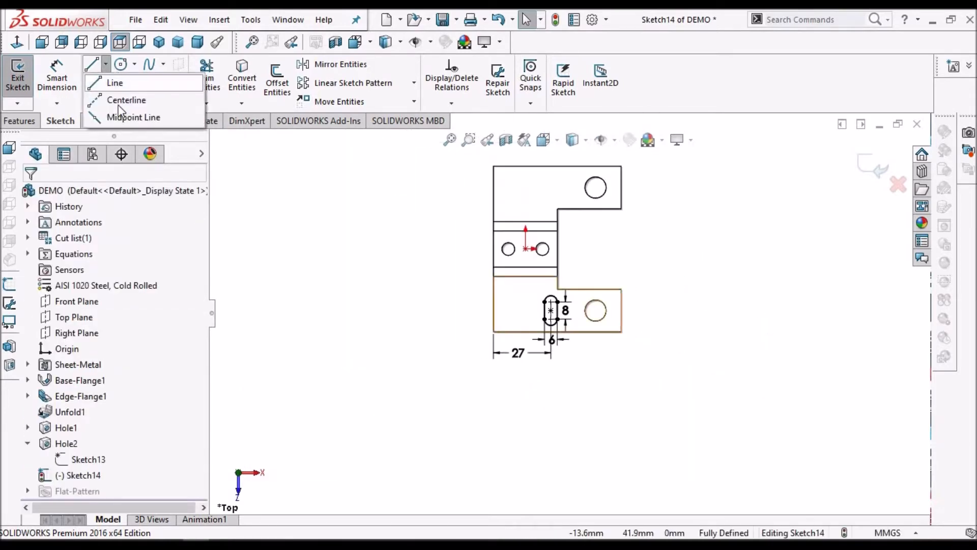
pyautogui.click(125, 101)
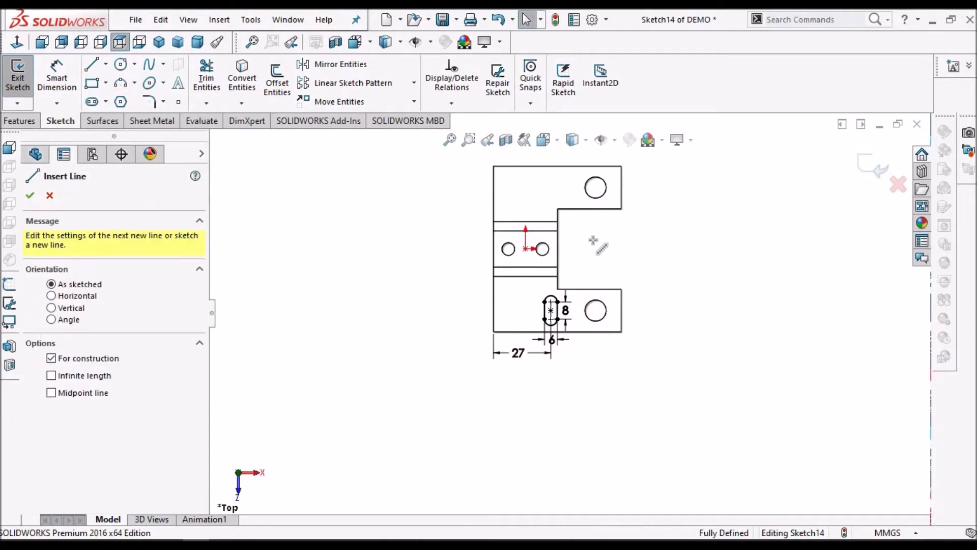
pyautogui.scroll(-3, 594, 240)
pyautogui.scroll(-2, 474, 270)
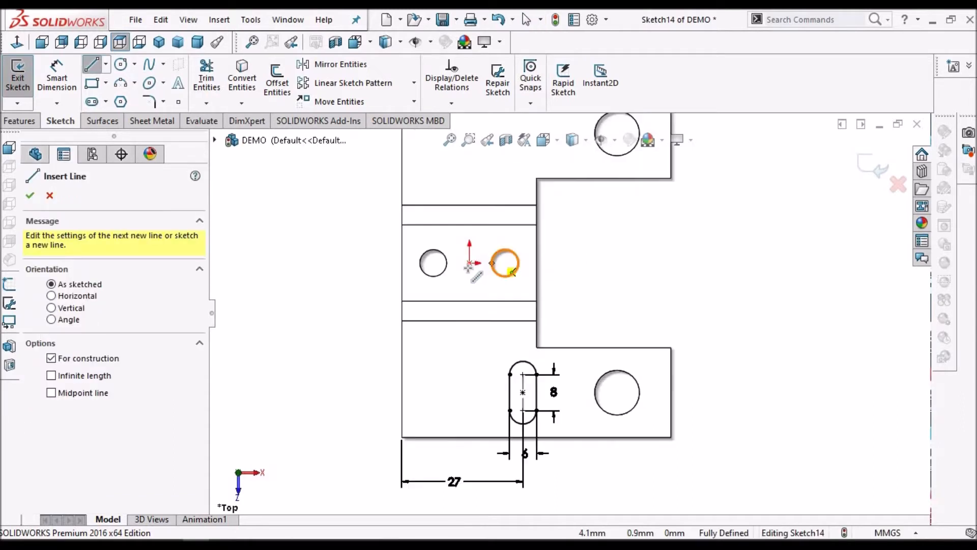
pyautogui.click(469, 265)
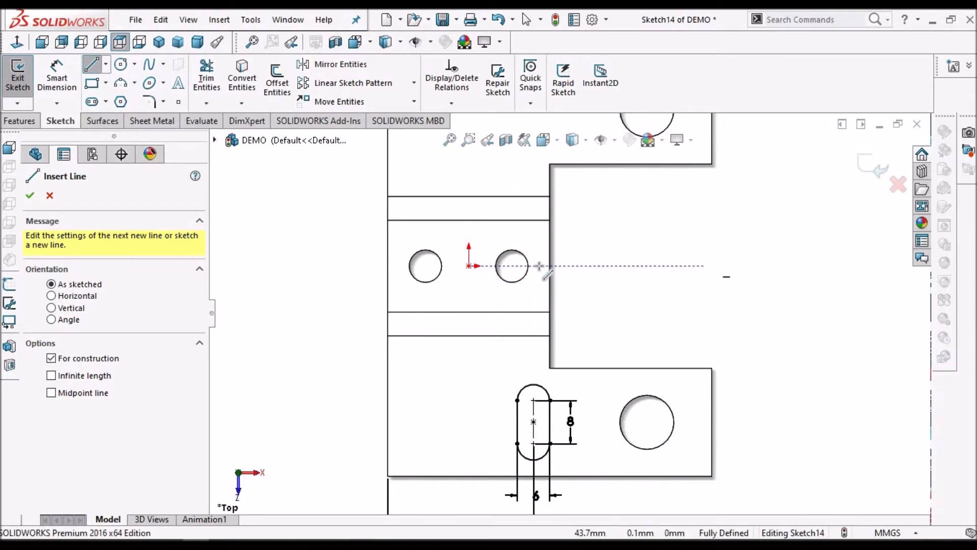
pyautogui.click(472, 266)
pyautogui.click(624, 266)
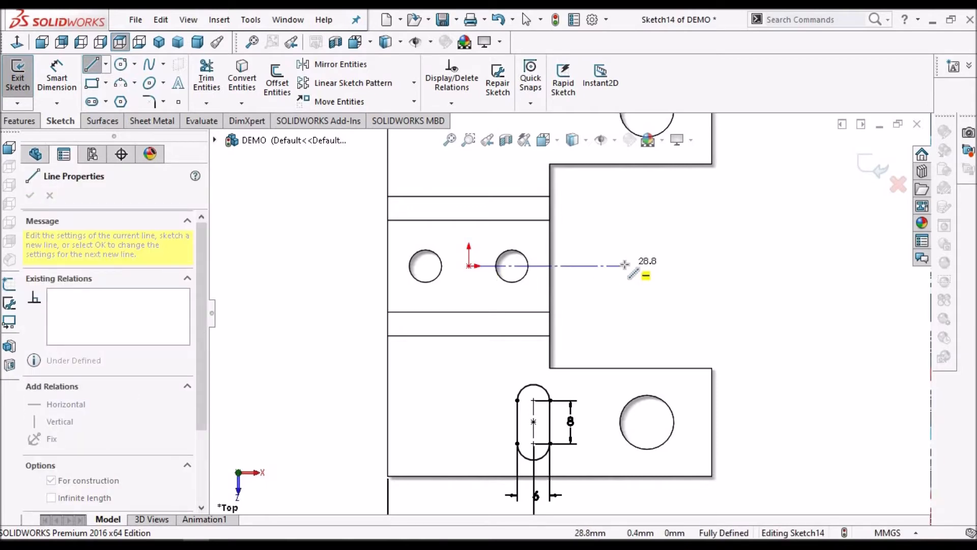
pyautogui.rightClick(645, 244)
pyautogui.click(726, 250)
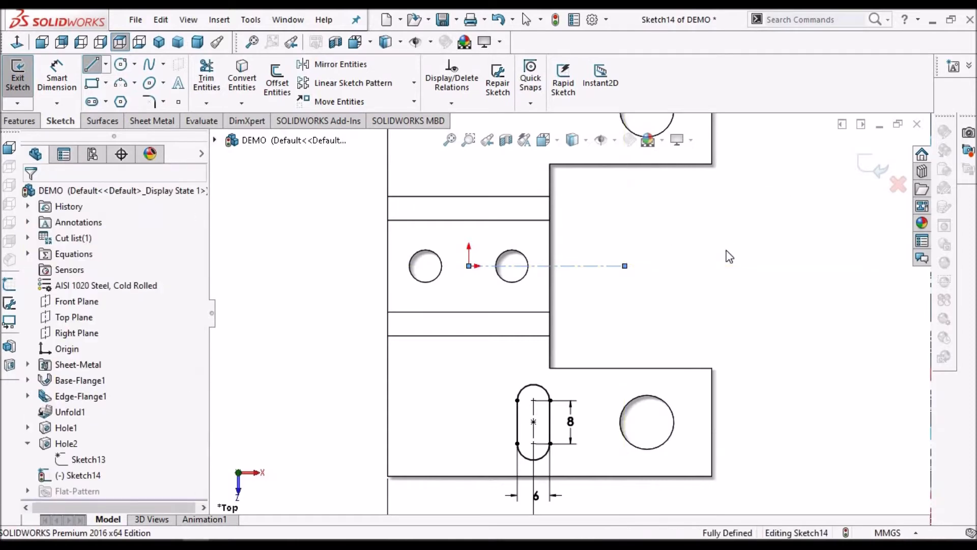
# Mirror the slot with its dimensions about the horizontal centreline onto the opposite flange
pyautogui.press('f')
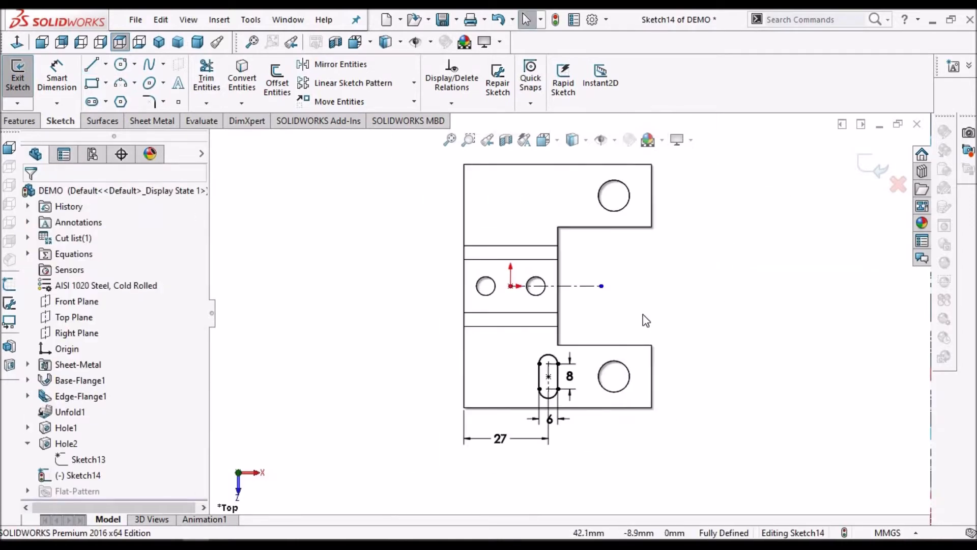
pyautogui.moveTo(642, 313)
pyautogui.mouseDown()
pyautogui.moveTo(591, 384)
pyautogui.moveTo(451, 478)
pyautogui.mouseUp()
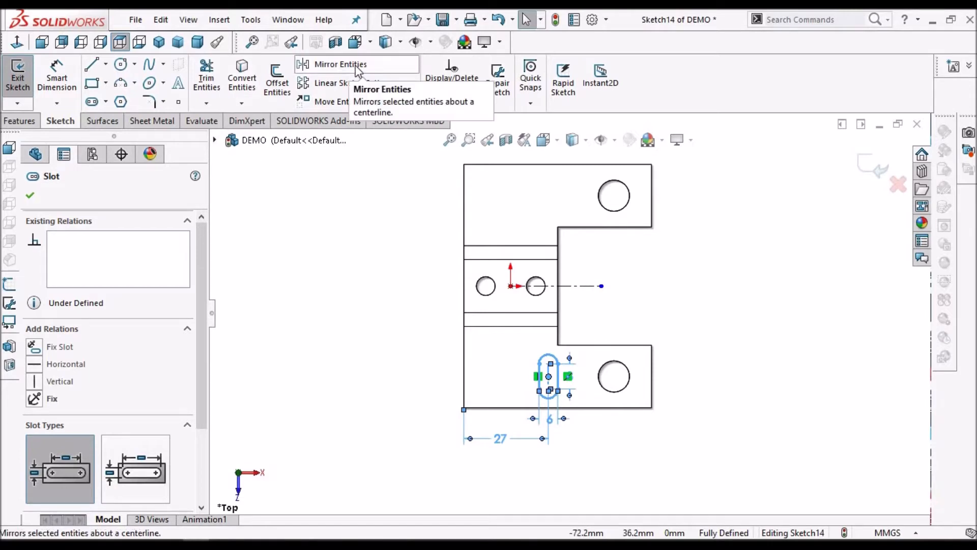
pyautogui.click(331, 64)
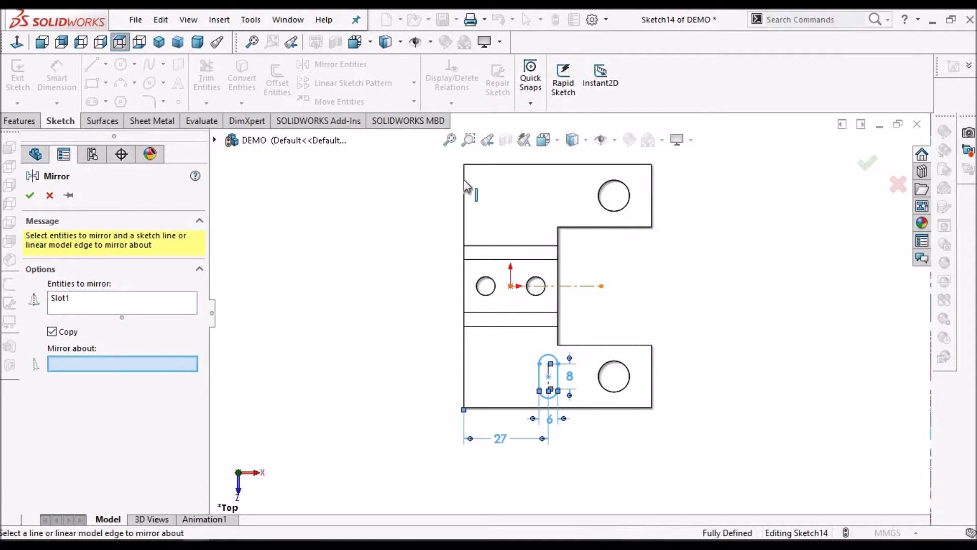
pyautogui.click(591, 286)
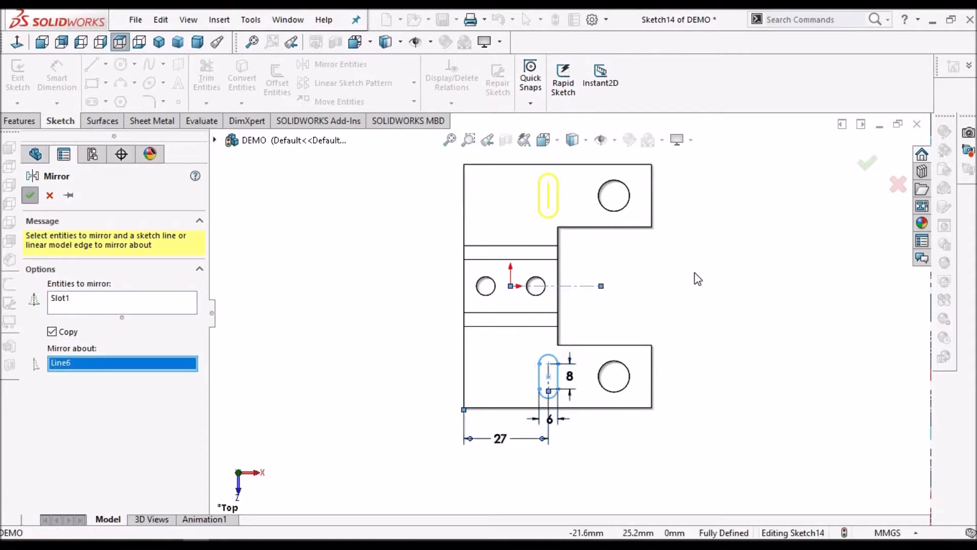
pyautogui.press('Return')
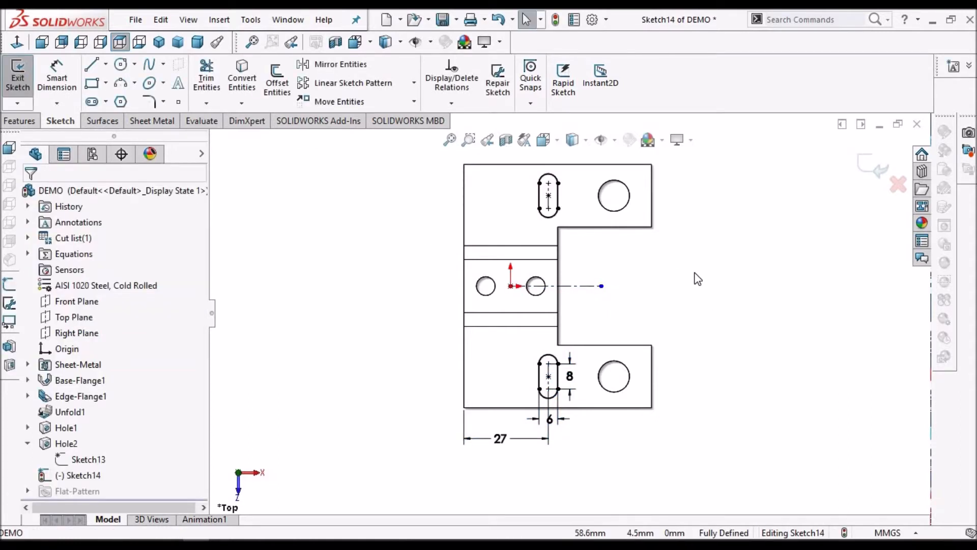
# Cut both slots through the flanges with a blind extruded cut linked to the sheet thickness, using normal cut
pyautogui.scroll(1, 696, 276)
pyautogui.scroll(-1, 794, 188)
pyautogui.click(867, 167)
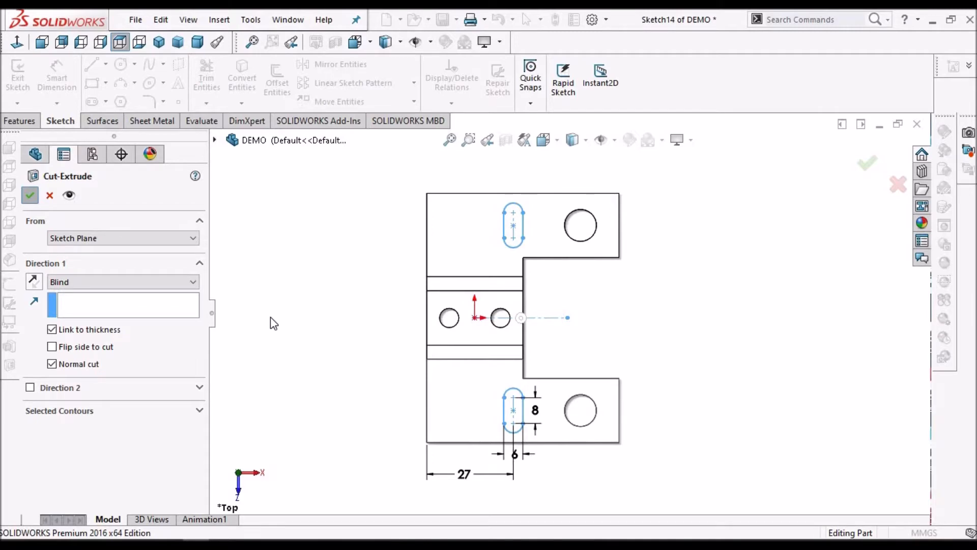
pyautogui.press('Return')
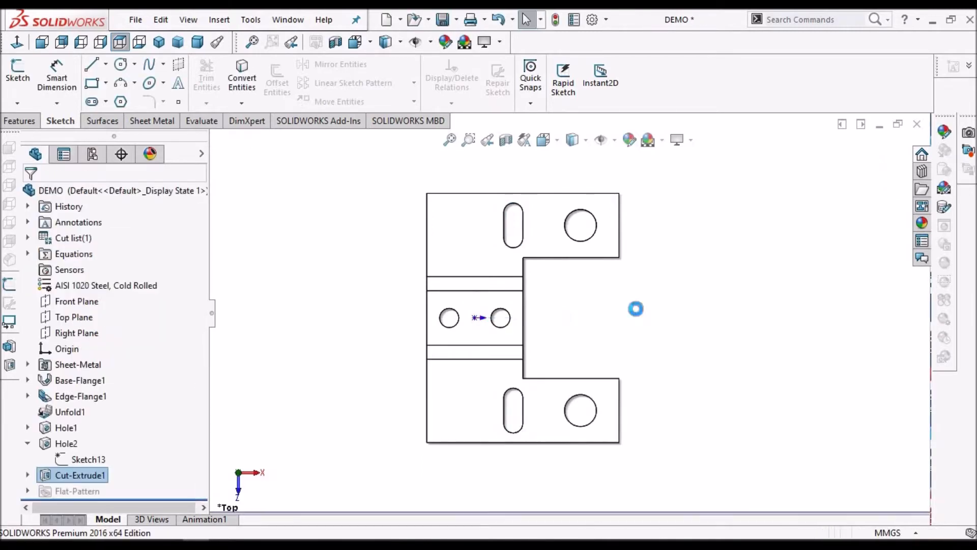
pyautogui.click(27, 443)
pyautogui.click(28, 427)
pyautogui.click(27, 428)
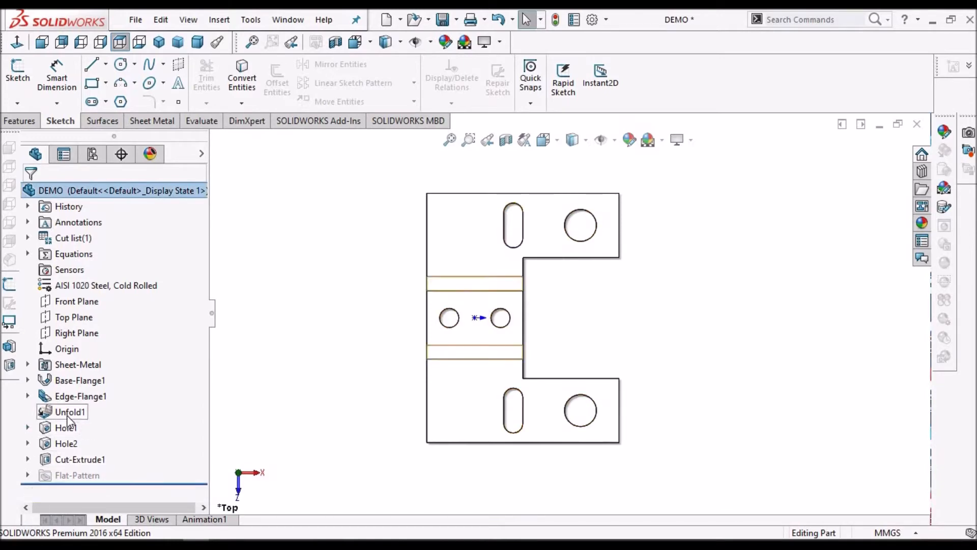
# Fold all bends back with the middle face fixed, and save the part
pyautogui.click(139, 120)
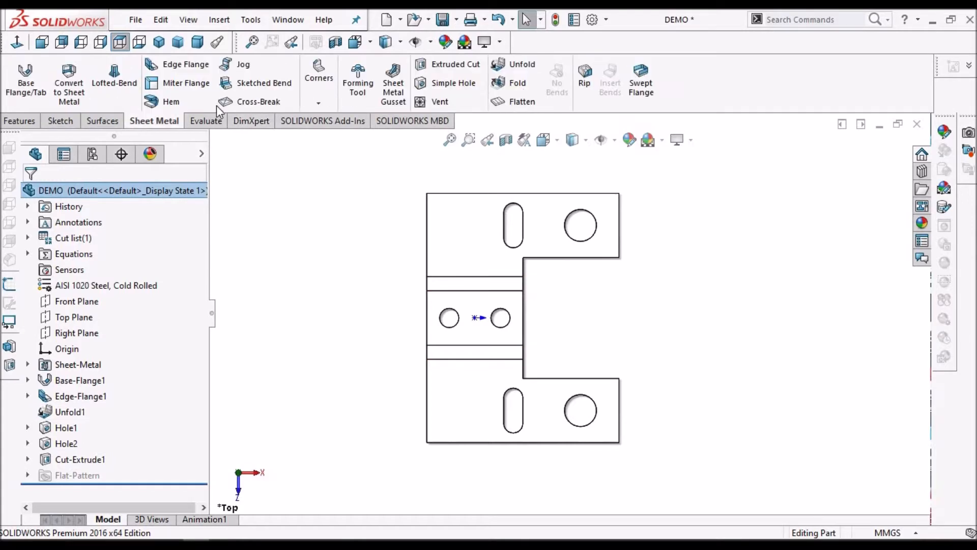
pyautogui.click(511, 84)
pyautogui.click(139, 325)
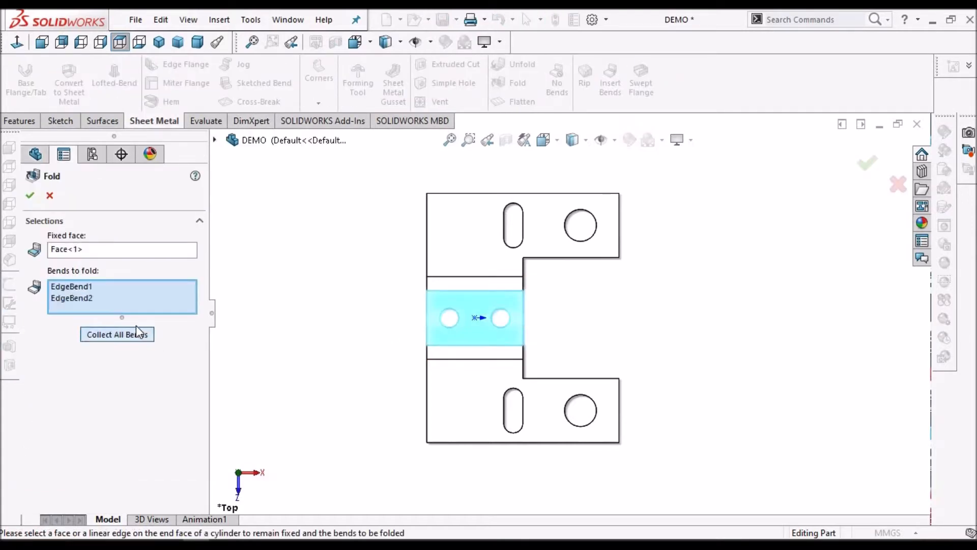
pyautogui.click(30, 195)
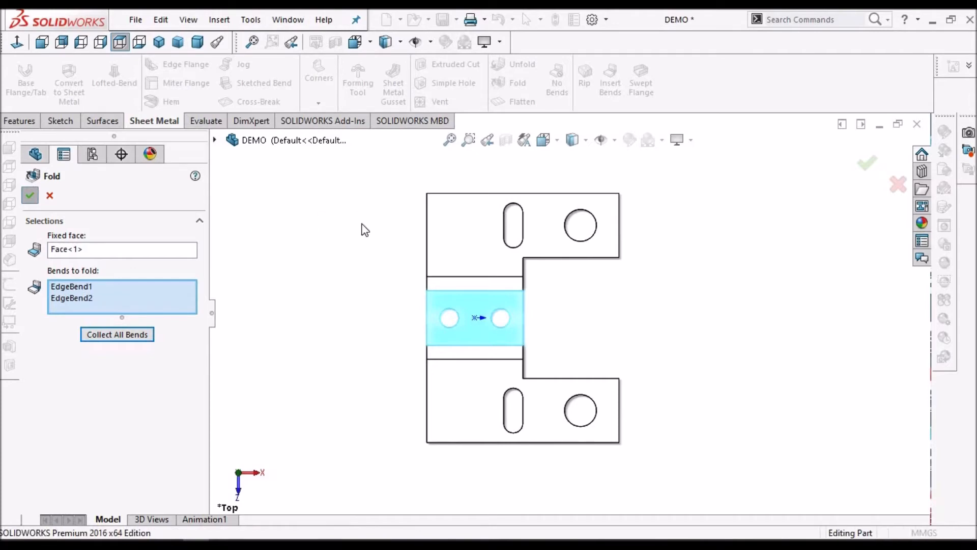
pyautogui.click(159, 42)
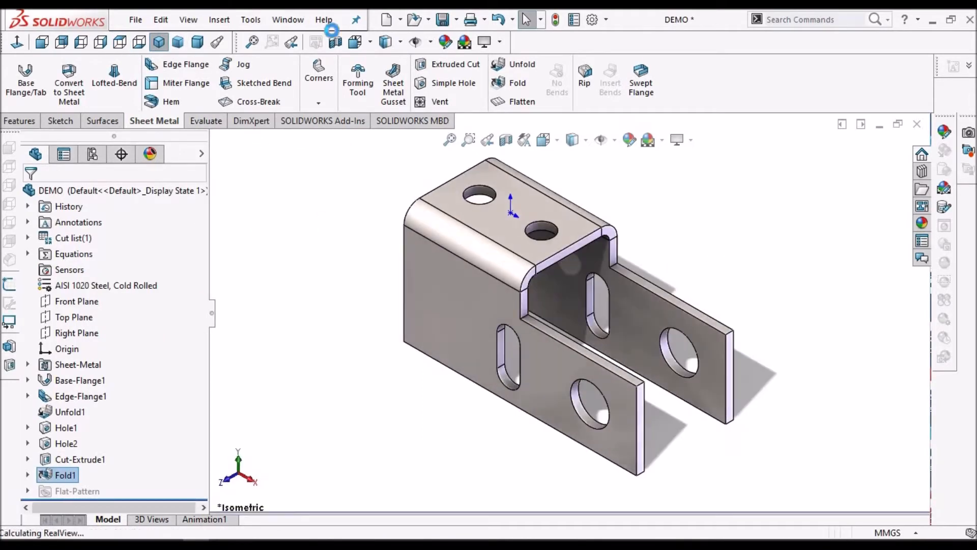
pyautogui.click(443, 19)
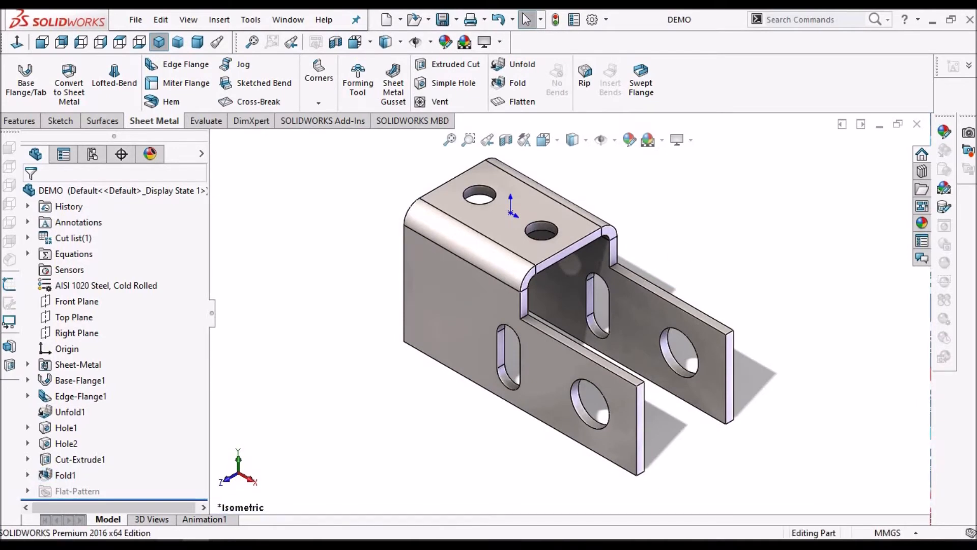
# Round the two inner step corners and the four free-end corners of the flanges with a 5 mm fillet-type Break Corner
pyautogui.click(175, 545)
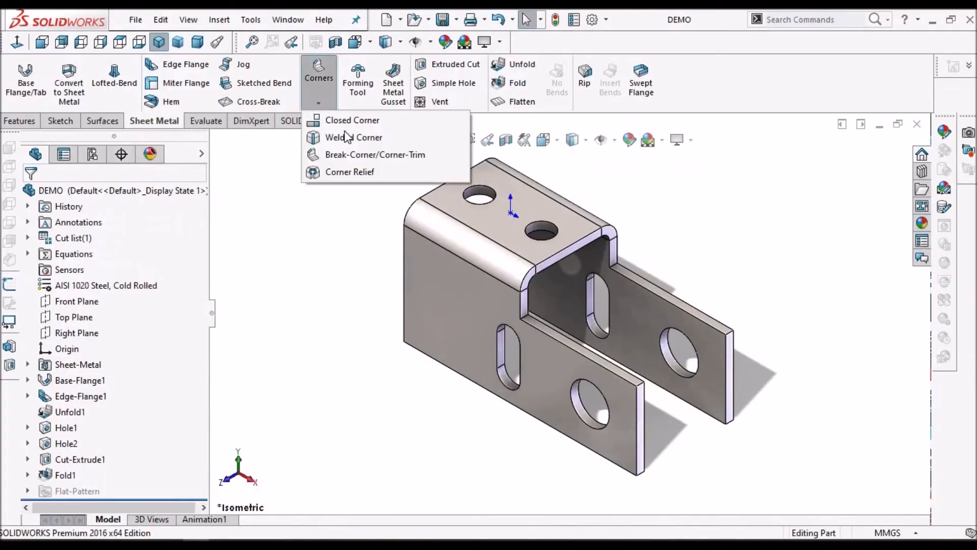
pyautogui.click(375, 155)
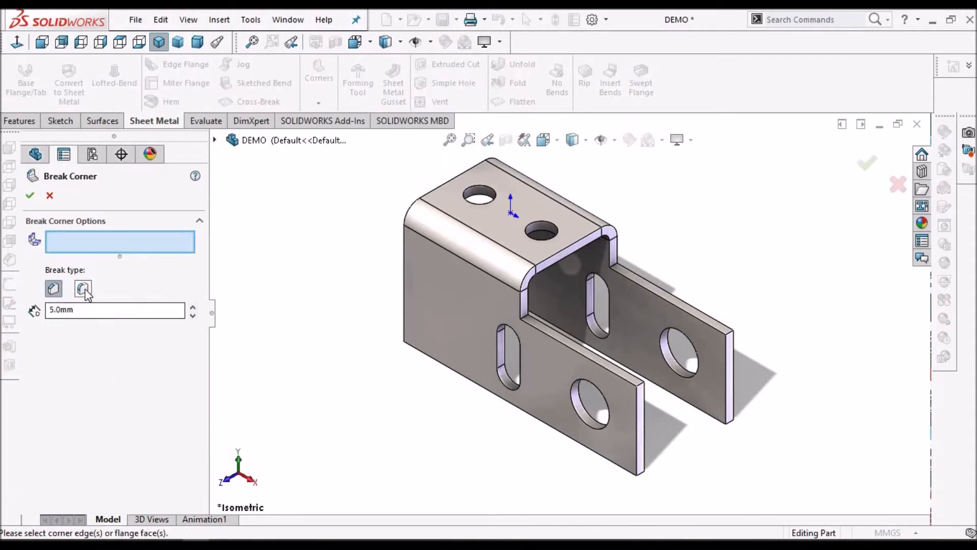
pyautogui.click(83, 289)
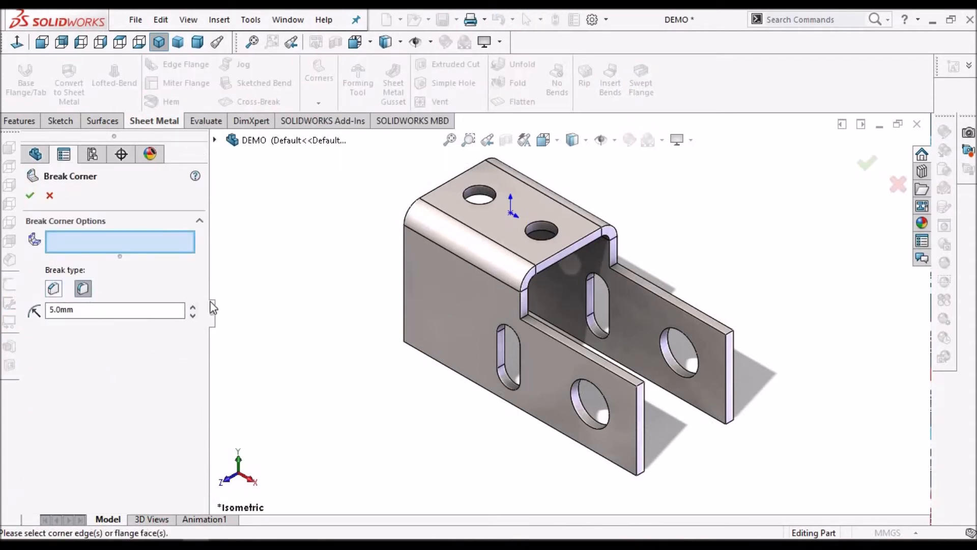
pyautogui.click(526, 317)
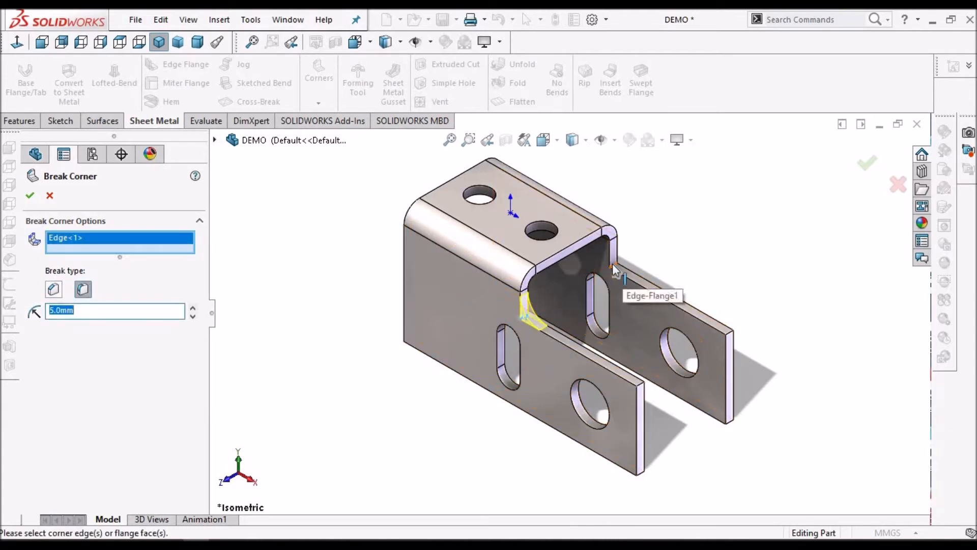
pyautogui.click(613, 267)
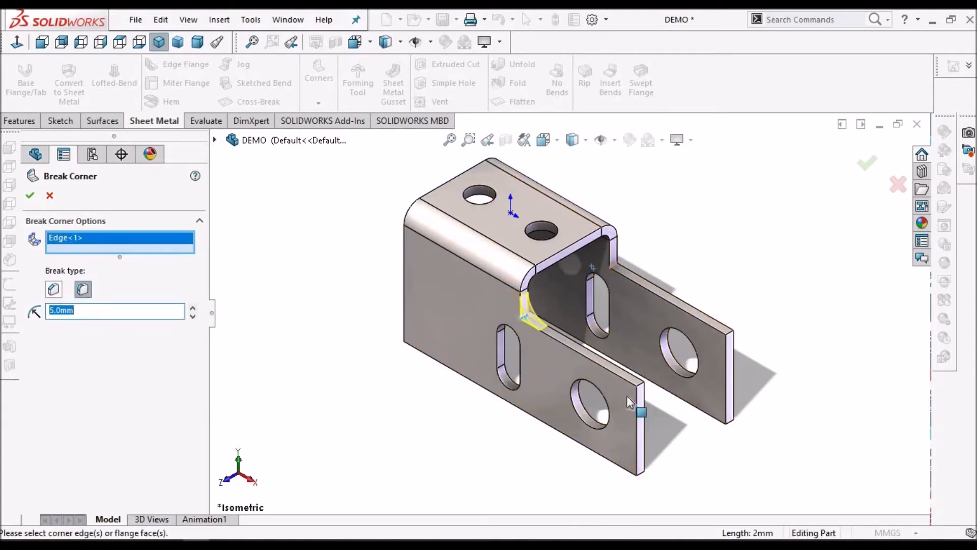
pyautogui.click(651, 381)
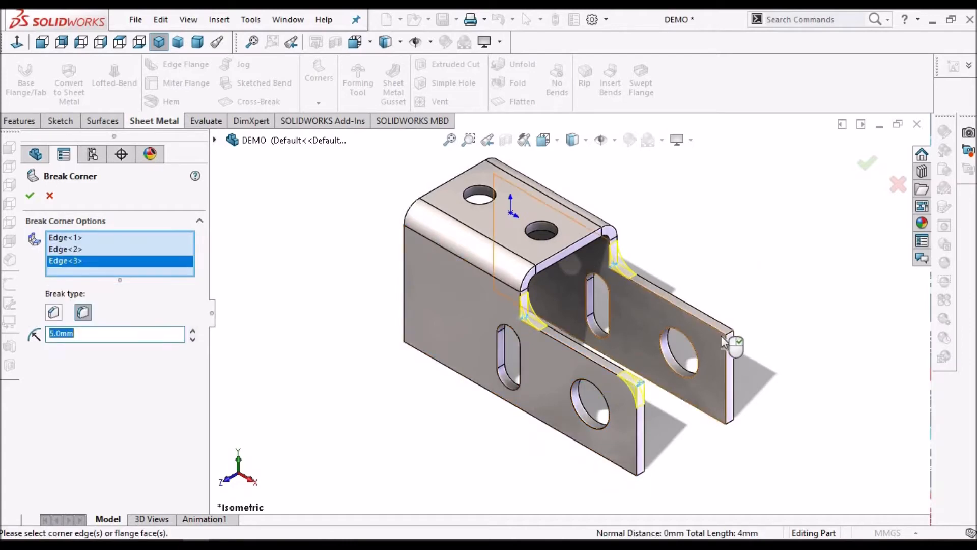
pyautogui.click(731, 337)
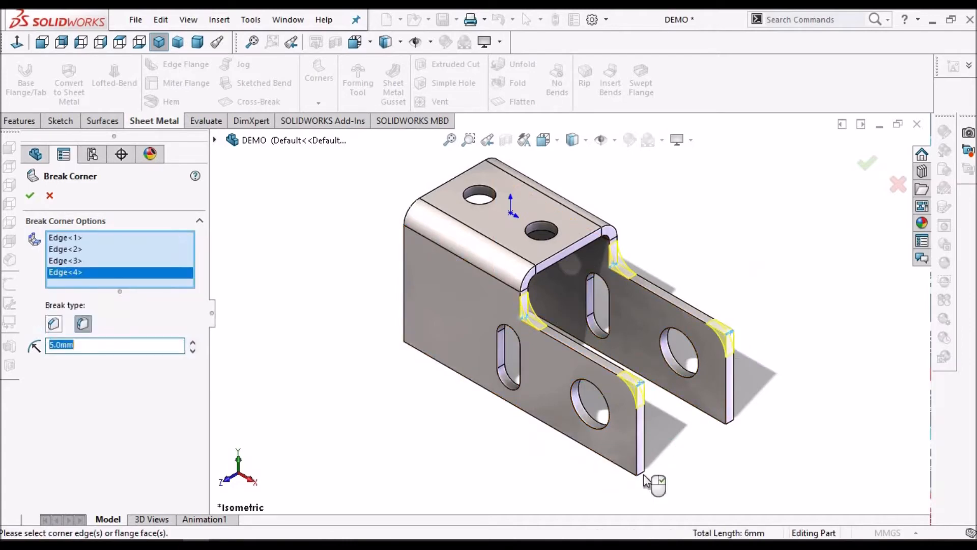
pyautogui.click(643, 476)
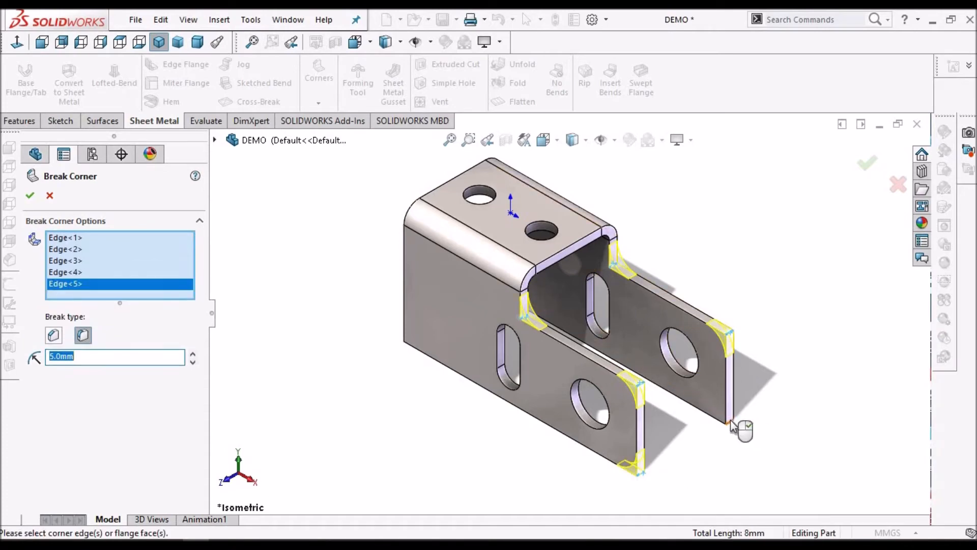
pyautogui.click(731, 425)
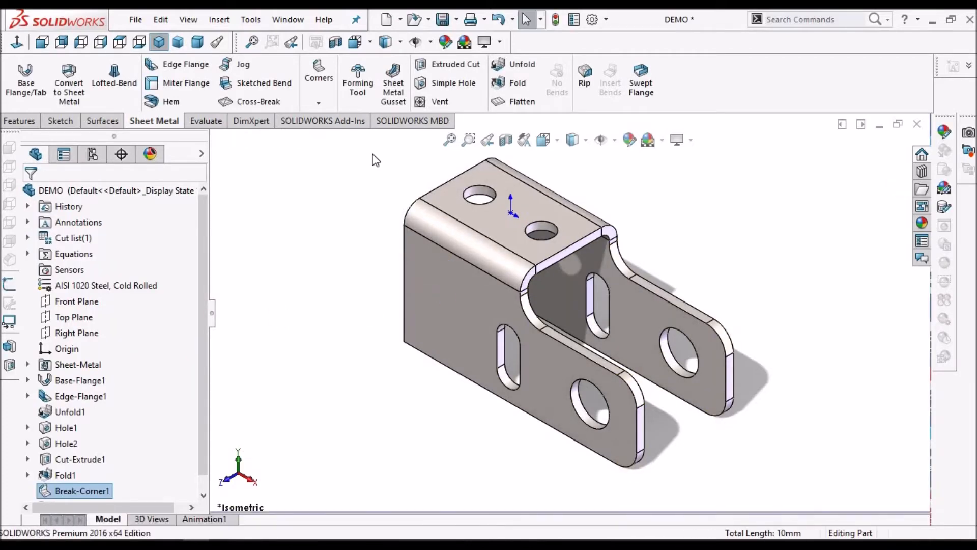
# Chamfer the lower rear corner of both side flanges with a 15 mm chamfer-type Break Corner
pyautogui.click(325, 98)
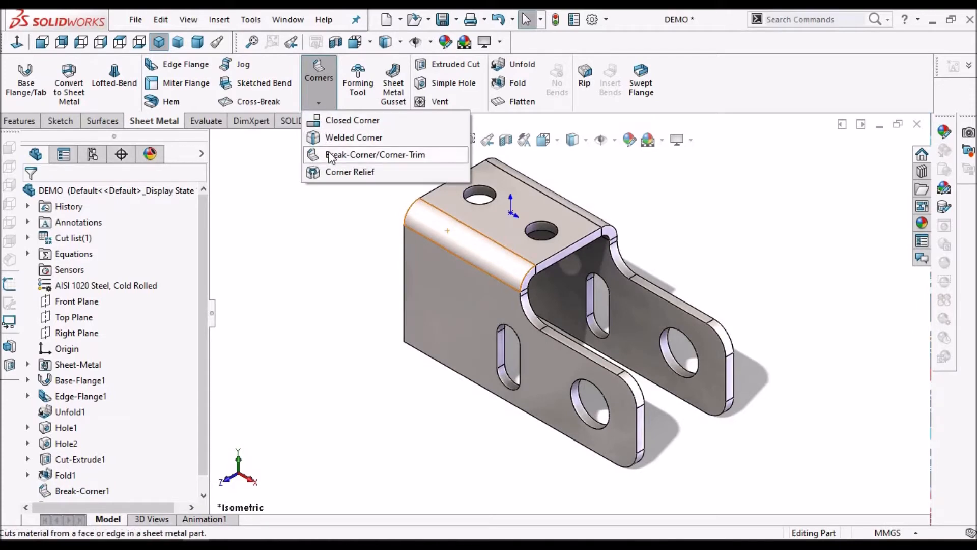
pyautogui.click(336, 153)
pyautogui.moveTo(489, 286); pyautogui.dragTo(529, 232, button='middle')
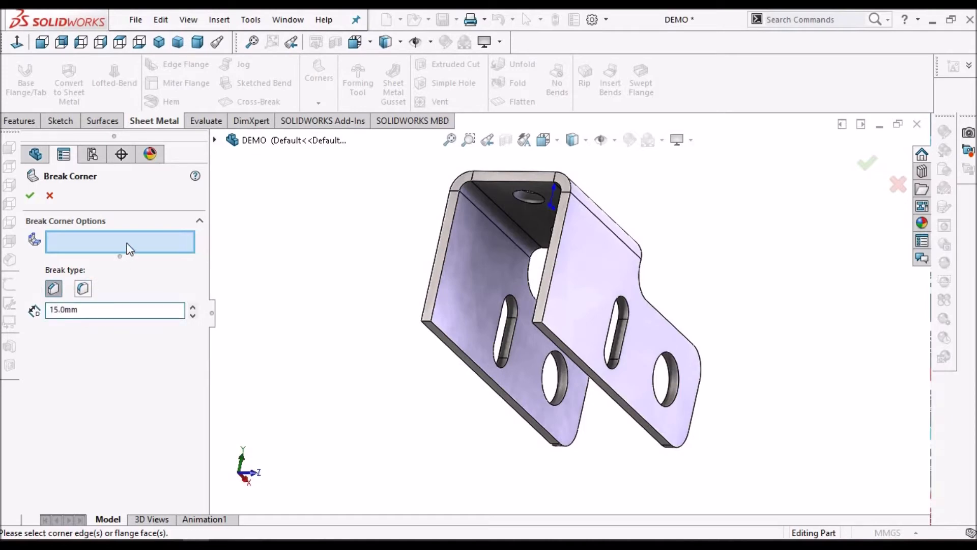
pyautogui.scroll(-4, 547, 333)
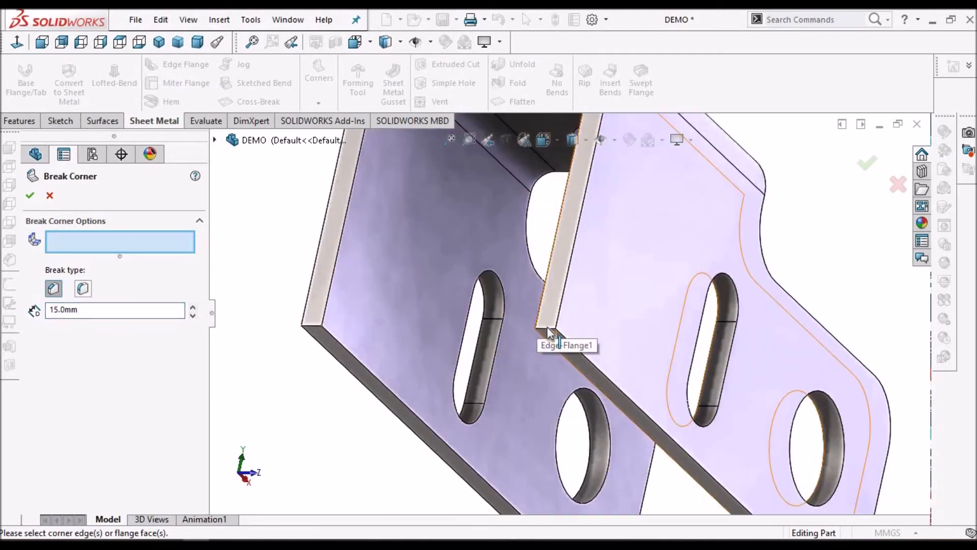
pyautogui.click(547, 333)
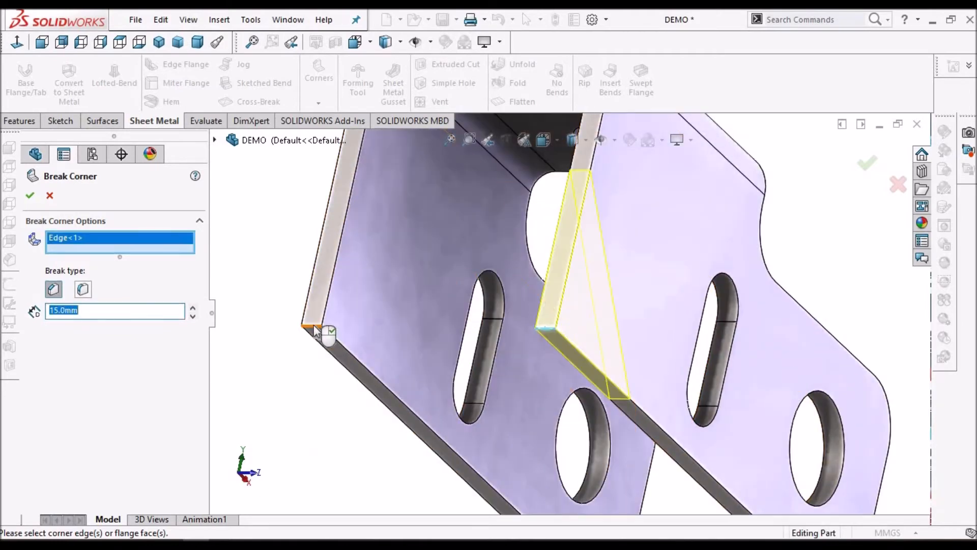
pyautogui.click(397, 305)
pyautogui.scroll(5, 443, 299)
pyautogui.moveTo(442, 298); pyautogui.dragTo(388, 305, button='middle')
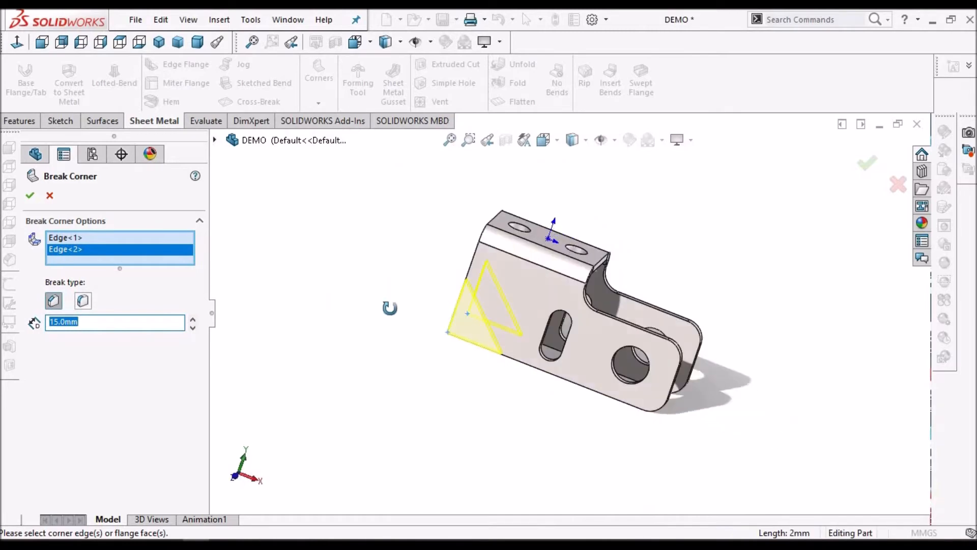
pyautogui.scroll(-3, 532, 305)
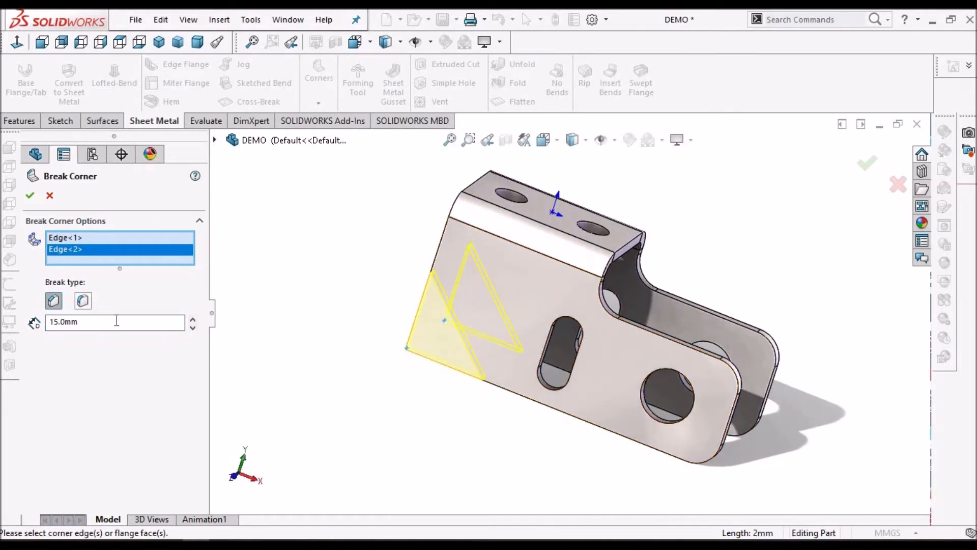
pyautogui.click(29, 196)
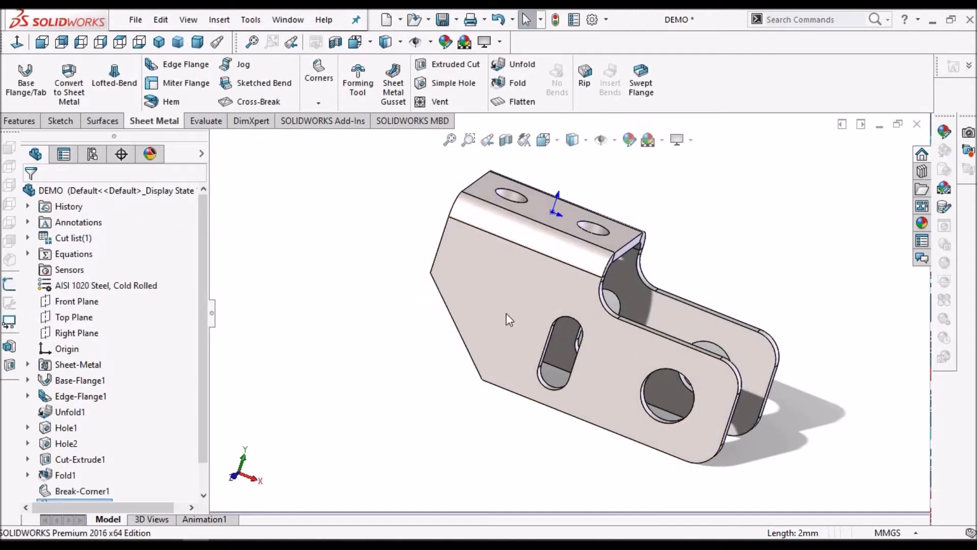
pyautogui.scroll(1, 558, 317)
pyautogui.moveTo(557, 318); pyautogui.dragTo(575, 449, button='middle')
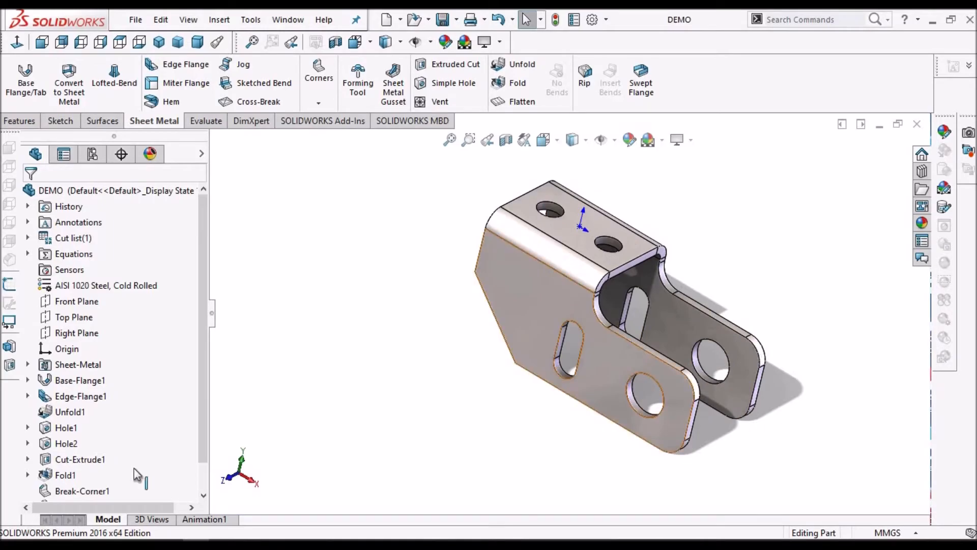
# Switch to the Desc.pdf component drawing, check its views and dimensions against the bracket, and return to the SOLIDWORKS part
pyautogui.click(171, 543)
pyautogui.scroll(-6, 378, 387)
pyautogui.scroll(2, 378, 387)
pyautogui.scroll(-2, 379, 397)
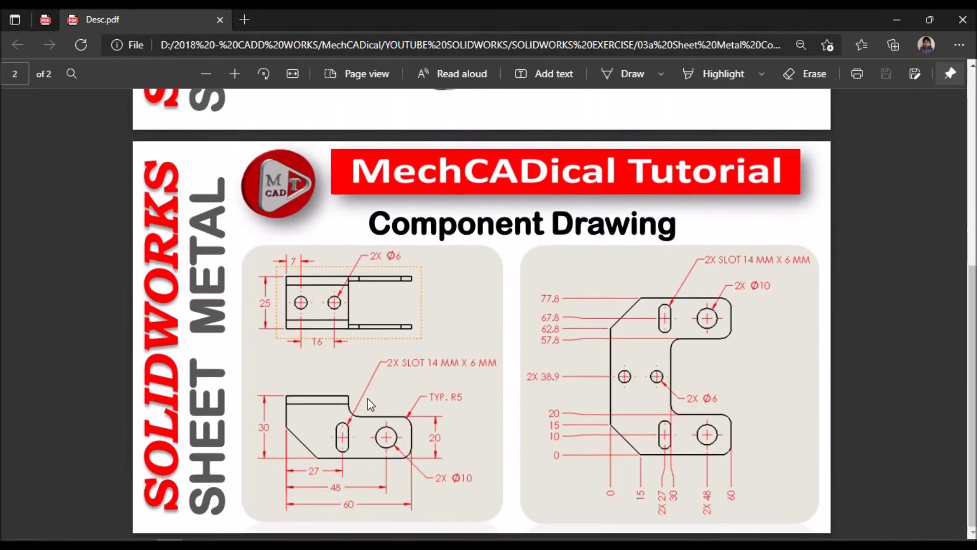
pyautogui.click(171, 544)
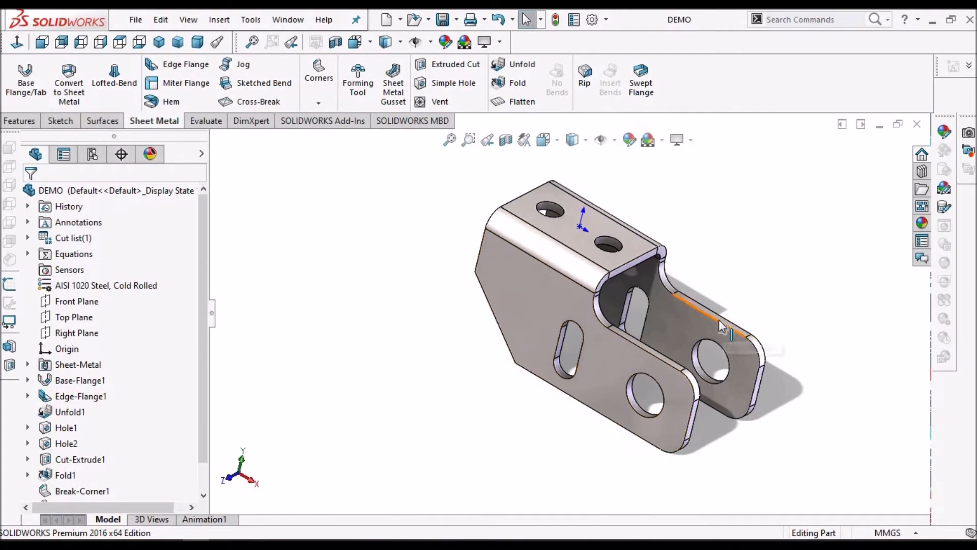
pyautogui.scroll(-3, 719, 320)
pyautogui.scroll(3, 708, 320)
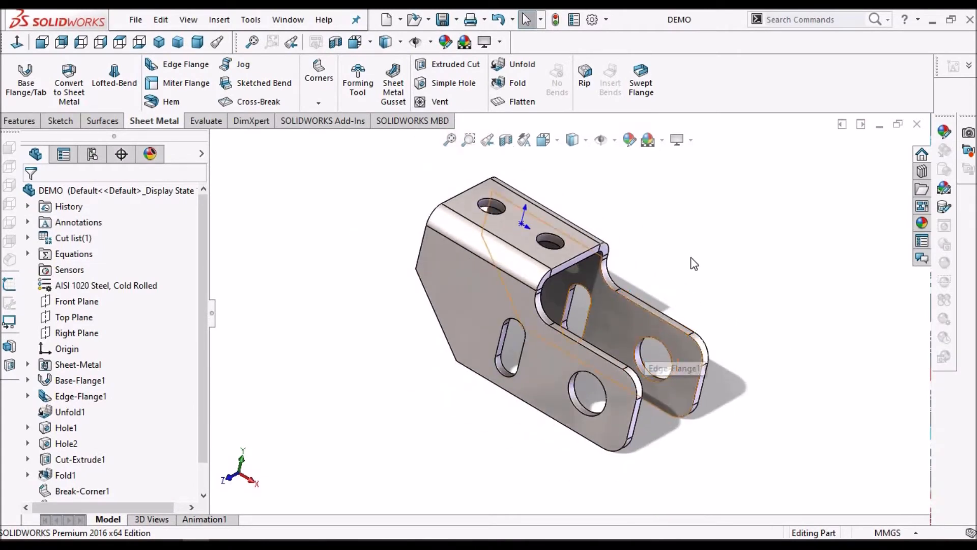
# Make a drawing from the part and place its front view in the upper-left area of the sheet
pyautogui.click(401, 21)
pyautogui.click(415, 59)
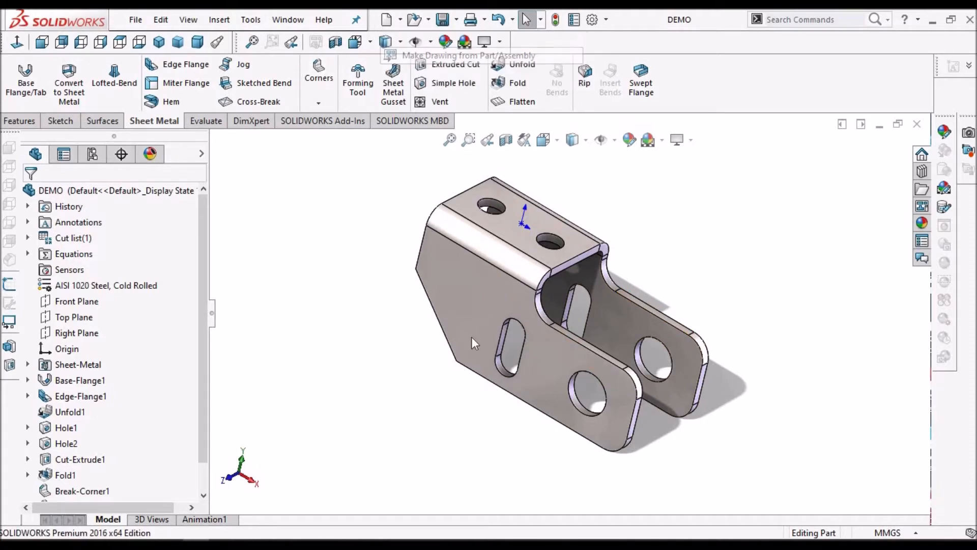
pyautogui.doubleClick(453, 157)
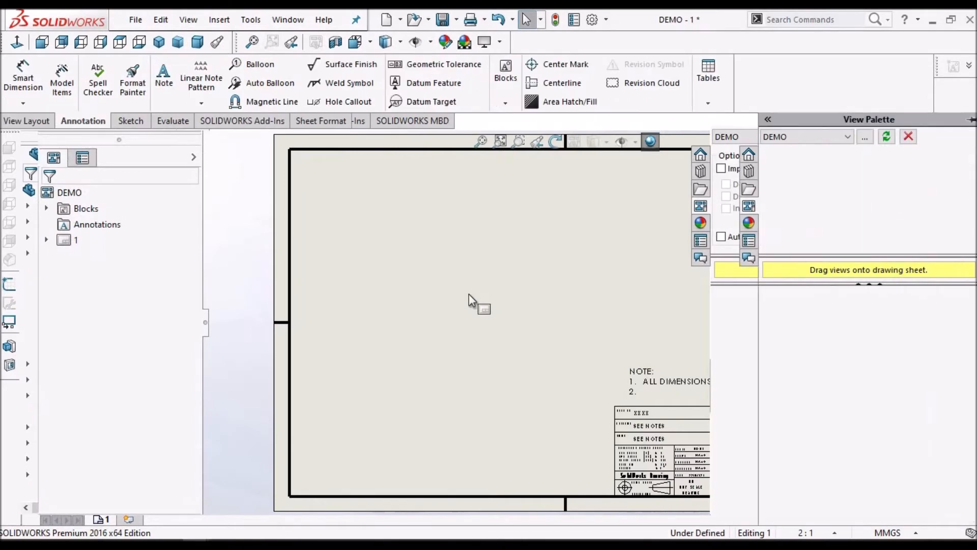
pyautogui.click(802, 317)
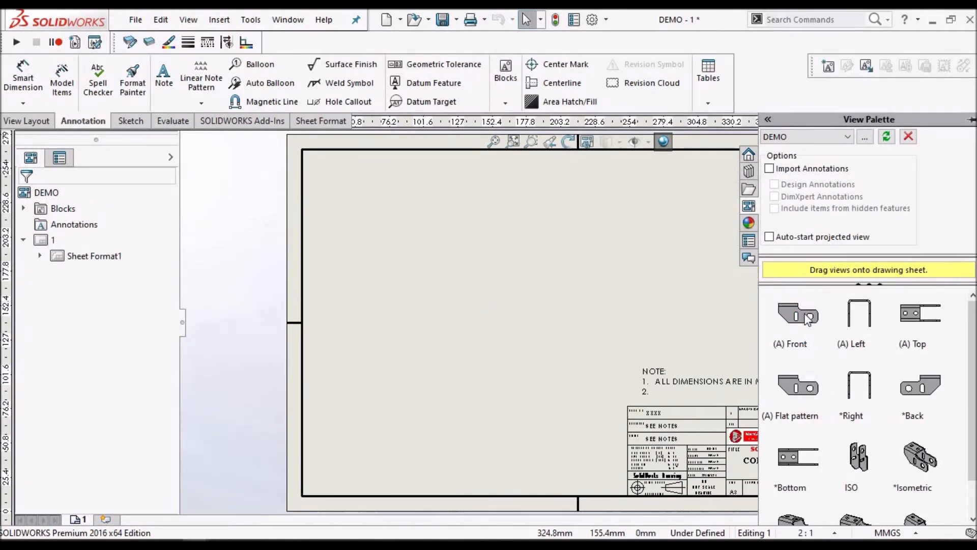
pyautogui.moveTo(805, 318); pyautogui.dragTo(478, 293)
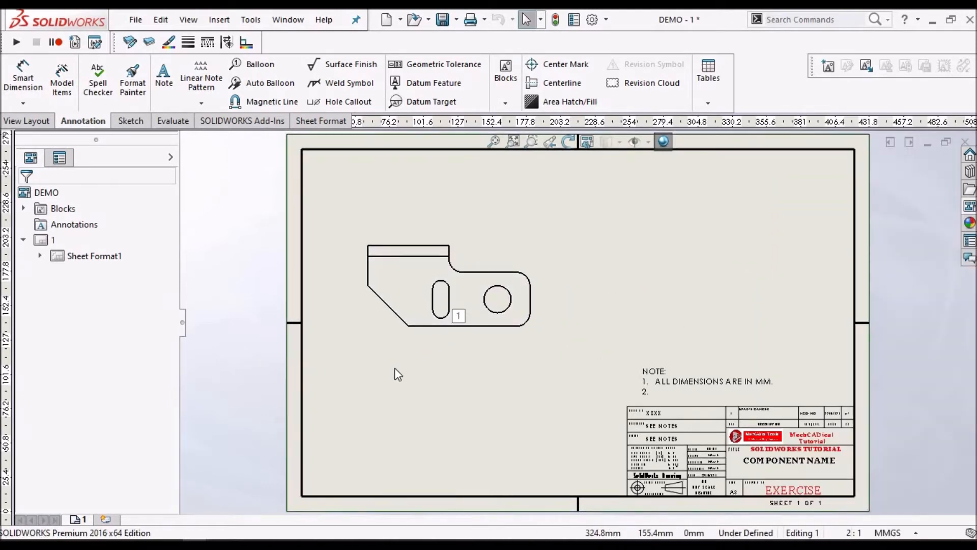
# Give the front view a custom scale of 1:1
pyautogui.click(392, 320)
pyautogui.moveTo(170, 283); pyautogui.dragTo(174, 403)
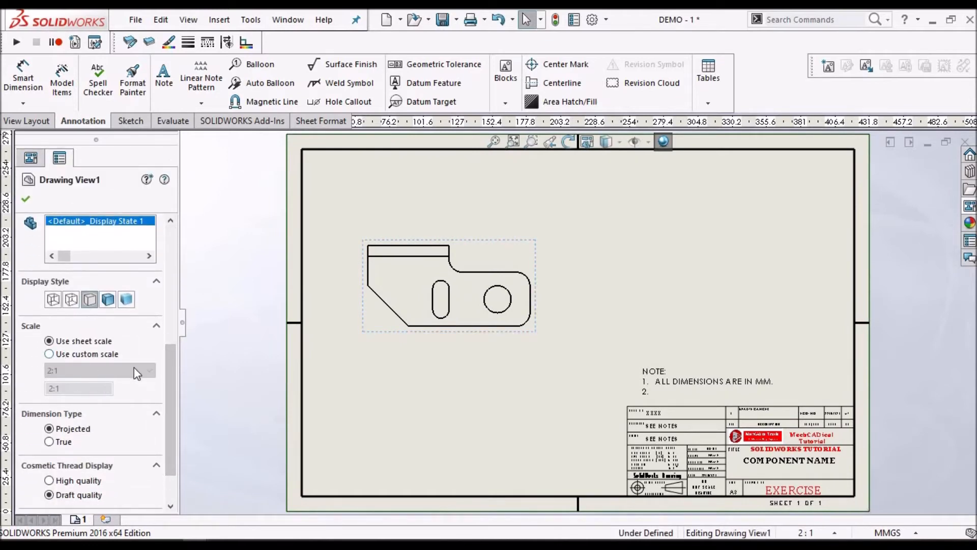
pyautogui.click(49, 355)
pyautogui.click(150, 370)
pyautogui.click(116, 385)
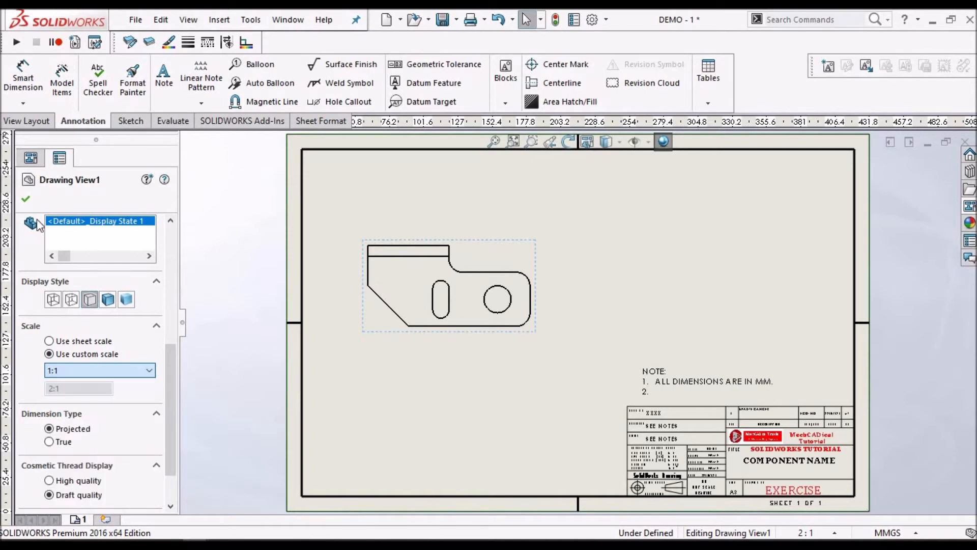
pyautogui.click(502, 238)
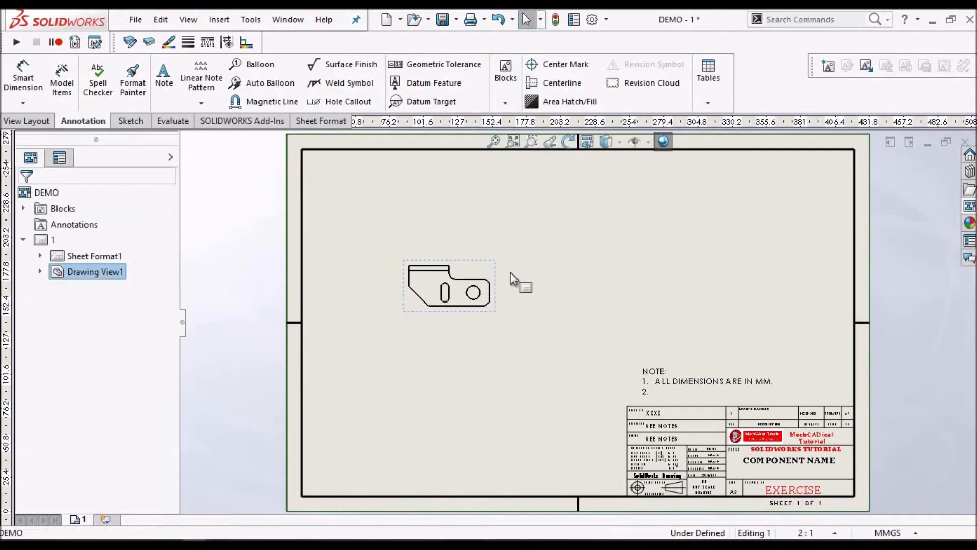
# Project the top view from the front view and place it directly above
pyautogui.scroll(-2, 509, 273)
pyautogui.scroll(2, 511, 273)
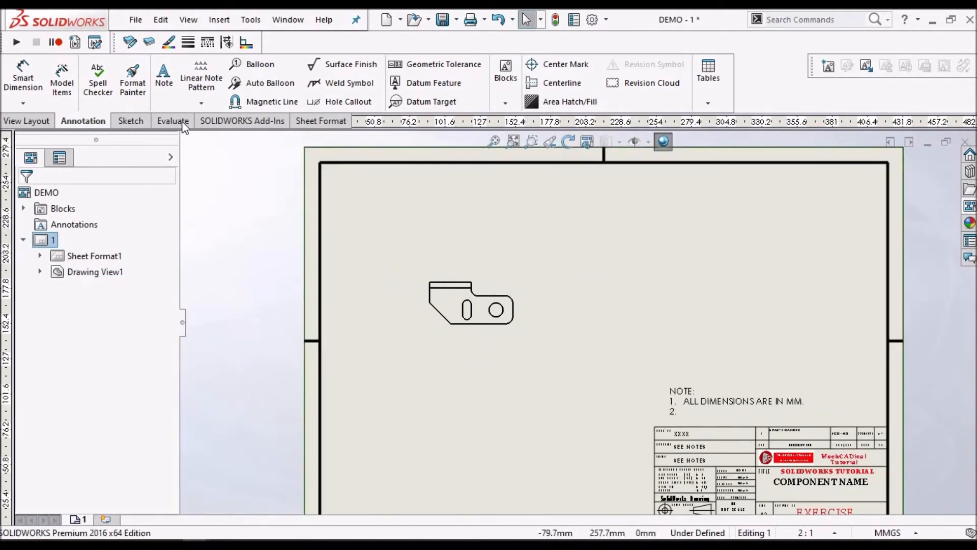
pyautogui.click(40, 126)
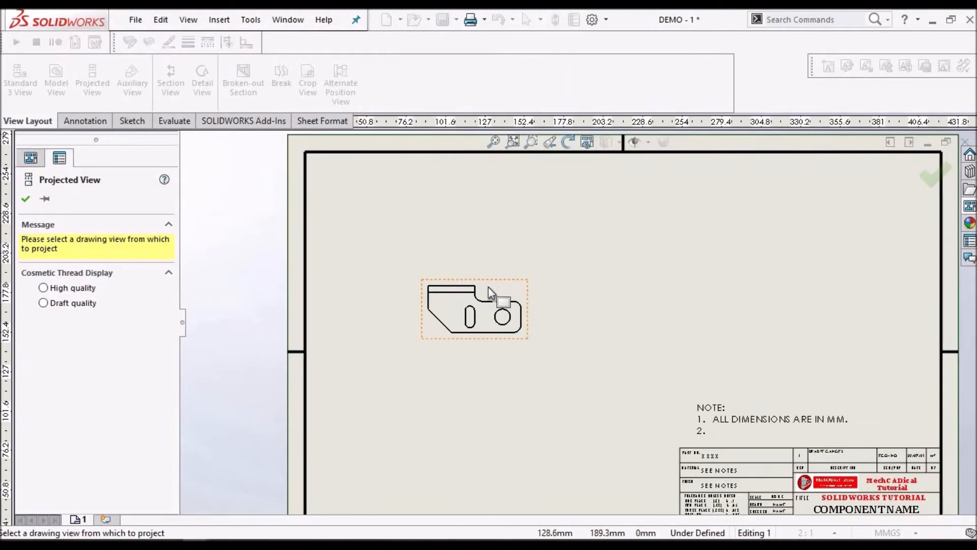
pyautogui.click(494, 225)
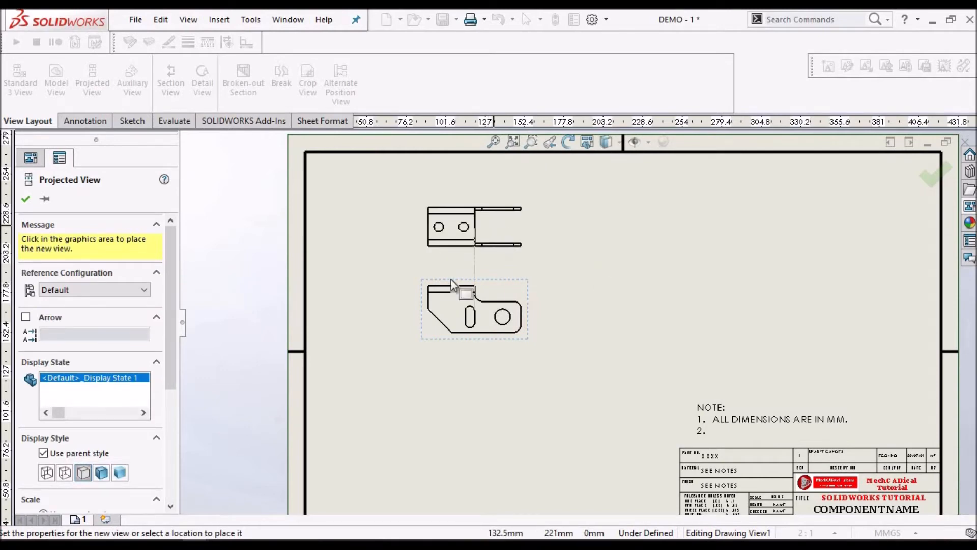
pyautogui.click(25, 198)
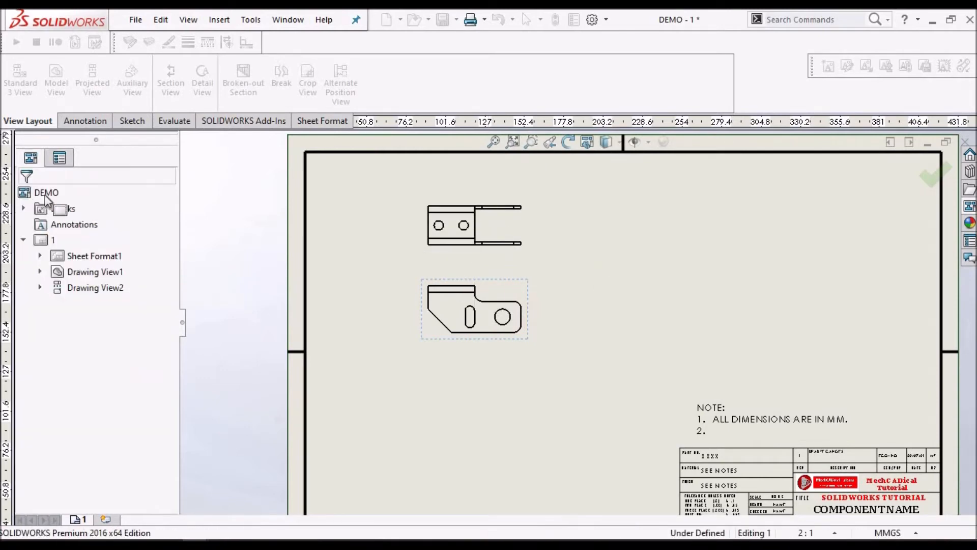
# Return to the DEMO part document and activate its DefaultSM-FLAT-PATTERN configuration
pyautogui.click(288, 20)
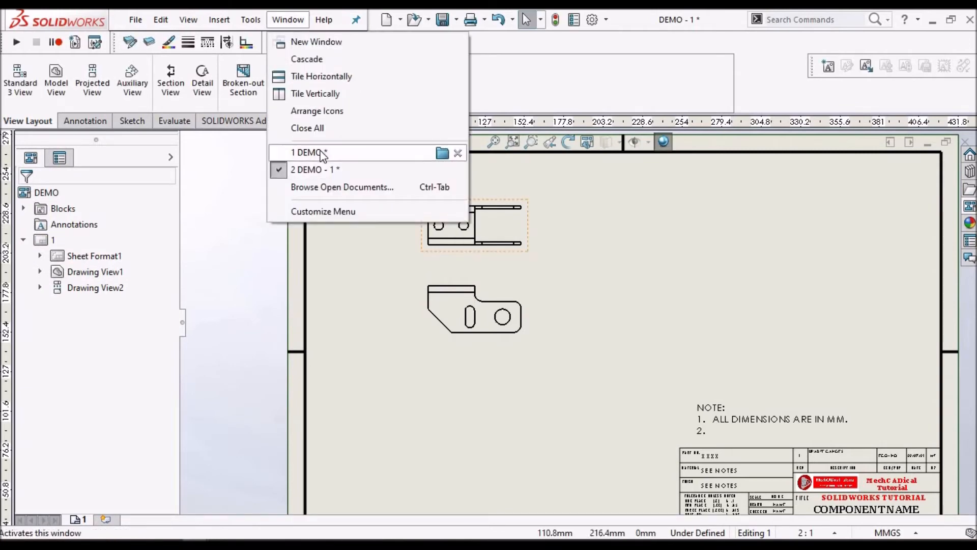
pyautogui.click(321, 152)
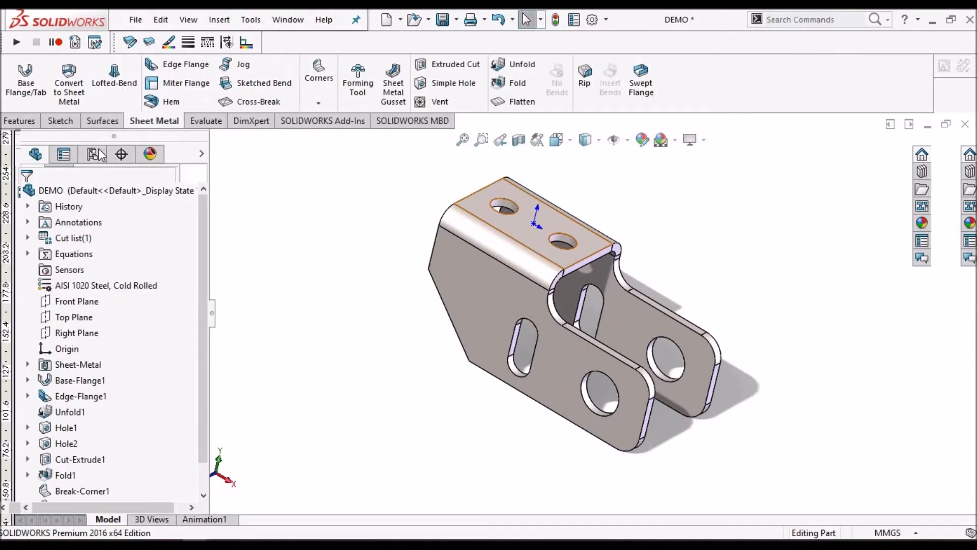
pyautogui.click(93, 154)
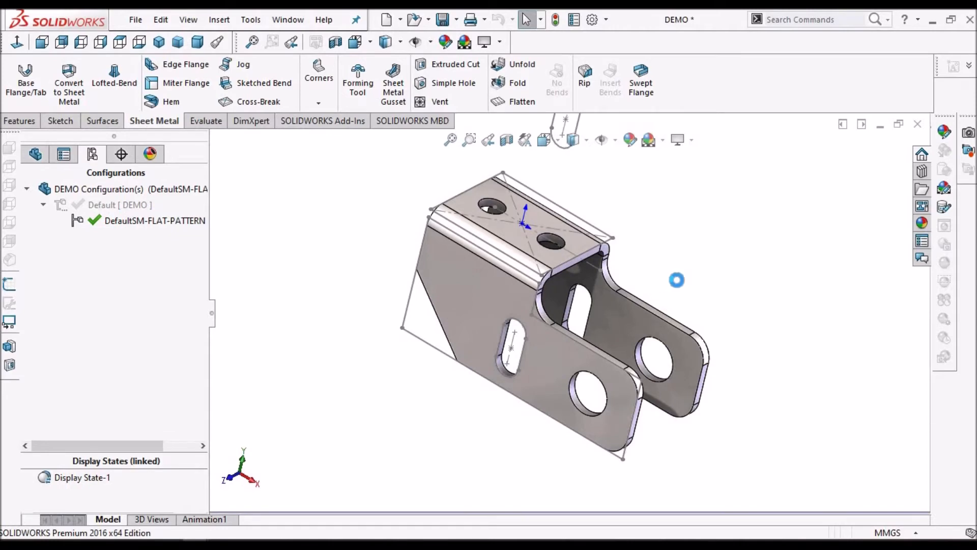
# Unsuppress the flat-pattern feature so the bracket is flattened in the DefaultSM-FLAT-PATTERN configuration
pyautogui.click(34, 156)
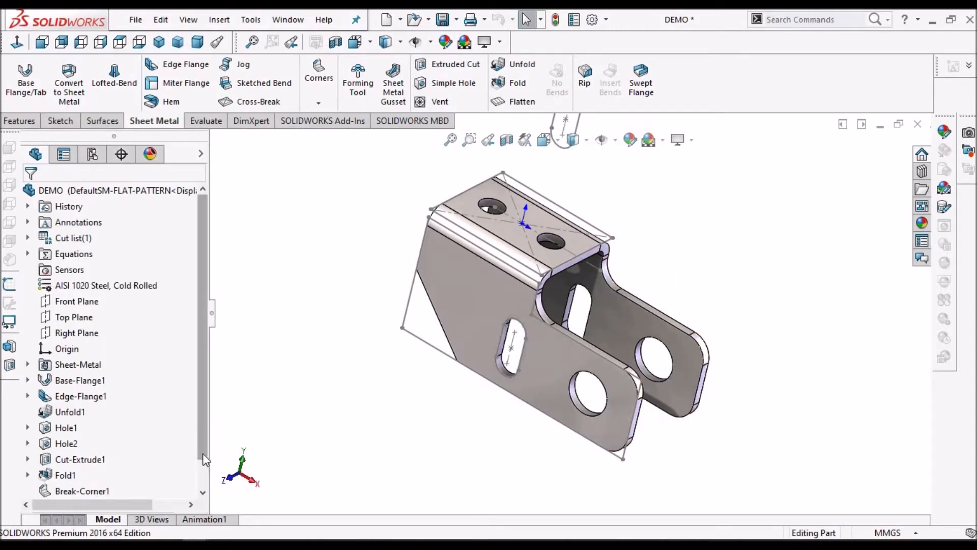
pyautogui.scroll(-1, 157, 502)
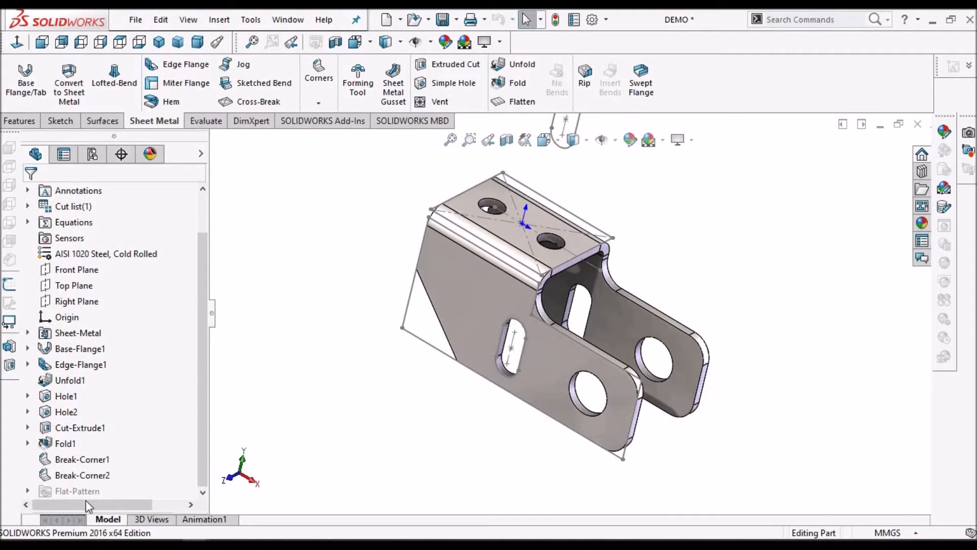
pyautogui.click(28, 490)
pyautogui.click(101, 487)
pyautogui.click(129, 447)
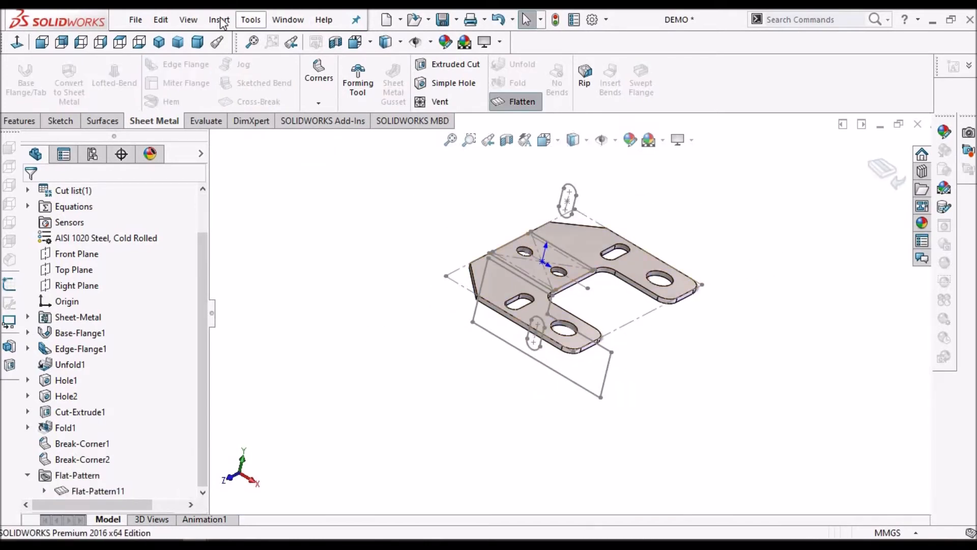
# Hide the sketches and origin in the flattened part, and reactivate the Default configuration
pyautogui.click(196, 23)
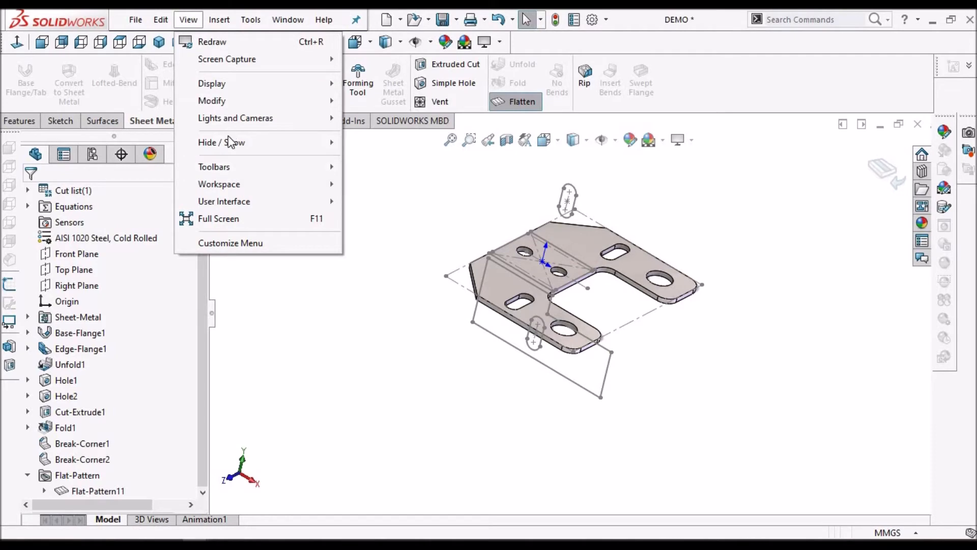
pyautogui.moveTo(232, 142)
pyautogui.click(389, 45)
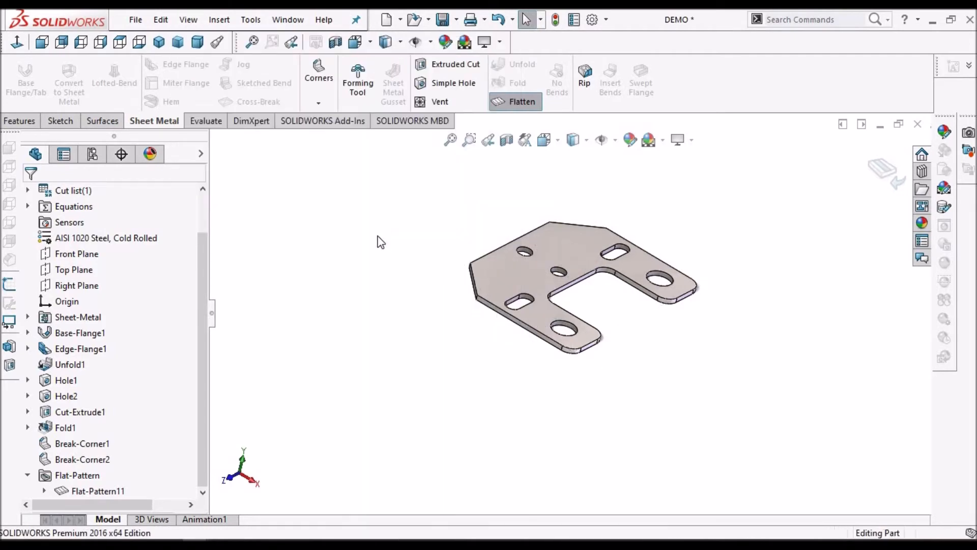
pyautogui.click(92, 154)
pyautogui.doubleClick(122, 206)
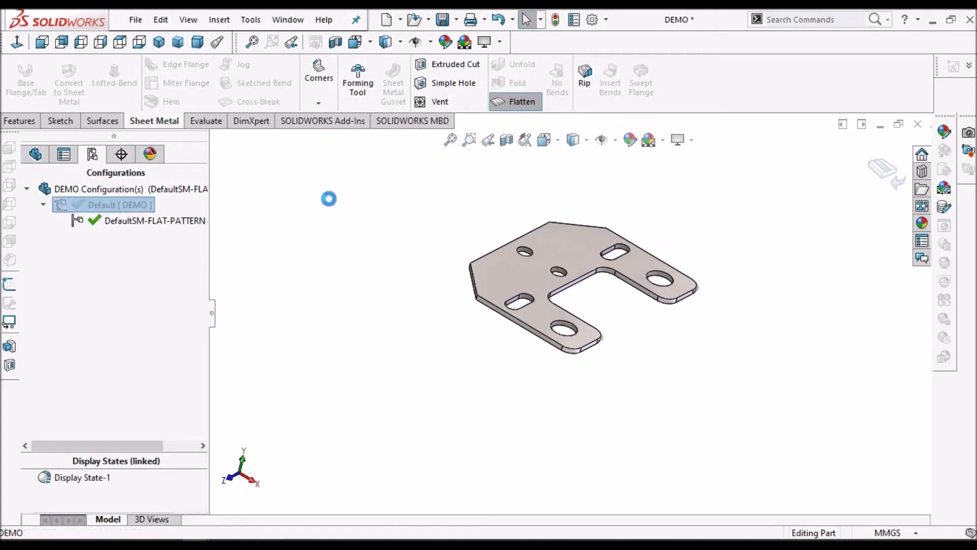
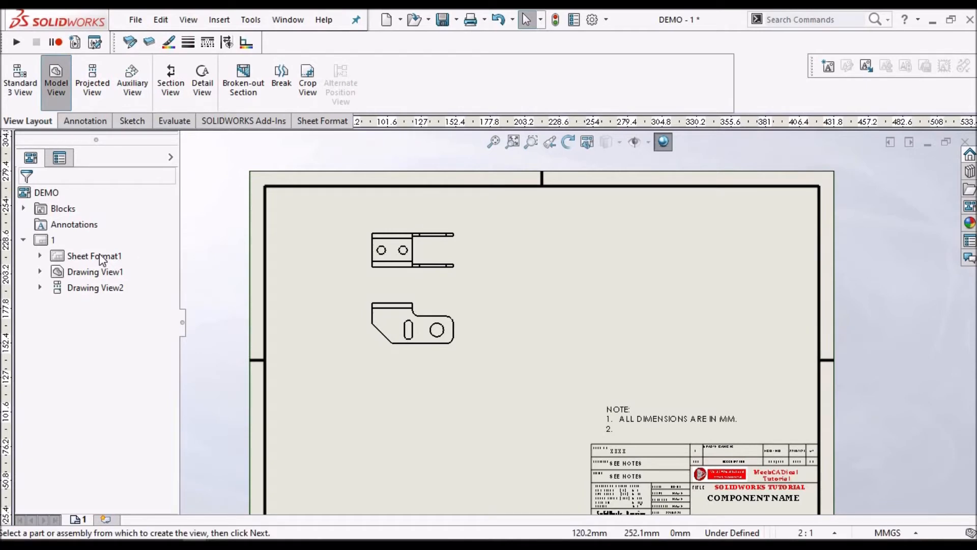
# Insert a model view of the DEMO part to the right of the existing views with a custom scale of 1:1
pyautogui.click(73, 301)
pyautogui.doubleClick(73, 301)
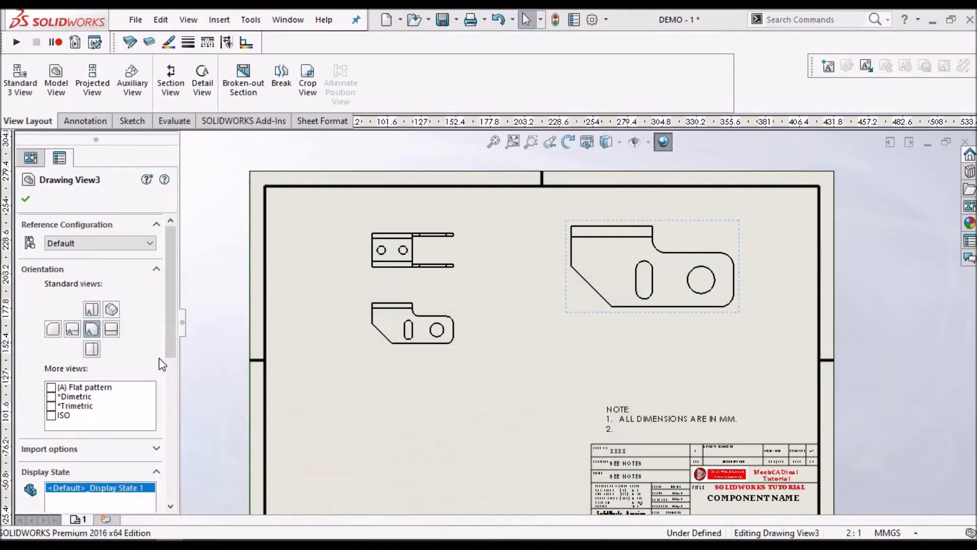
pyautogui.moveTo(175, 352); pyautogui.dragTo(176, 465)
pyautogui.click(49, 417)
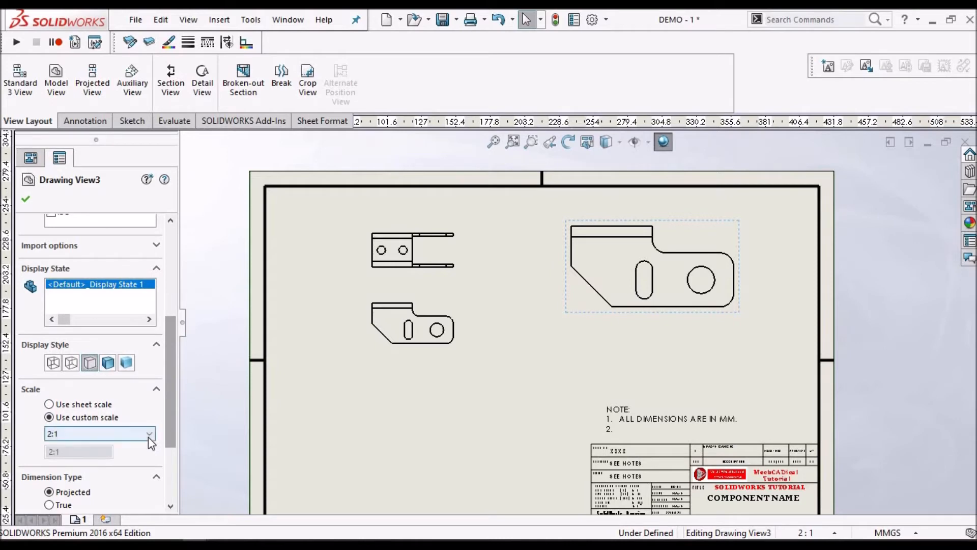
pyautogui.click(148, 434)
pyautogui.click(90, 308)
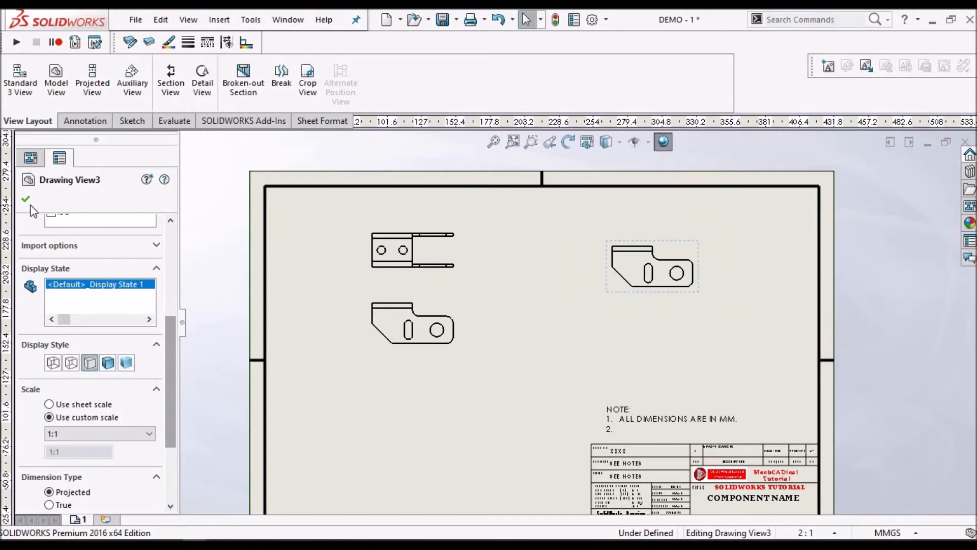
# Change the new view's orientation to Flat pattern
pyautogui.moveTo(167, 369); pyautogui.dragTo(167, 275)
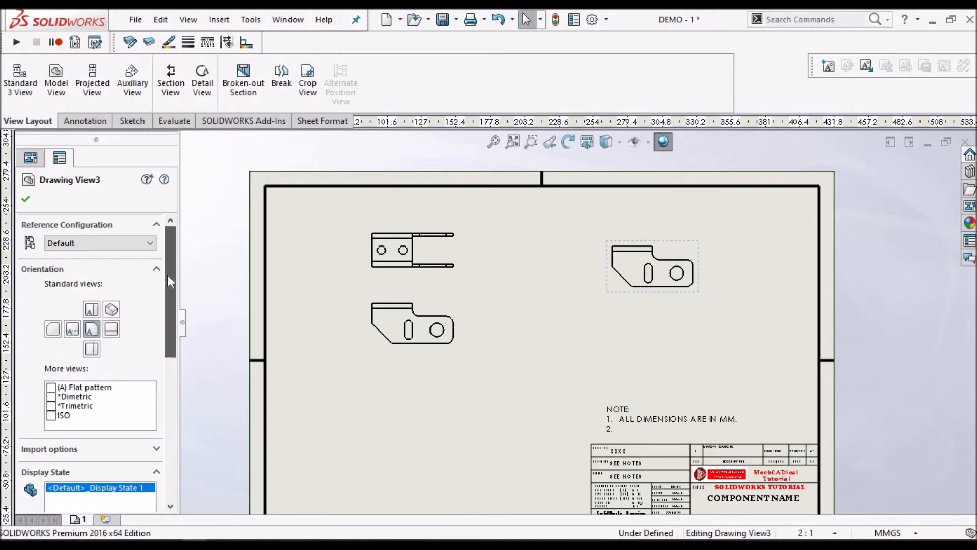
pyautogui.click(51, 387)
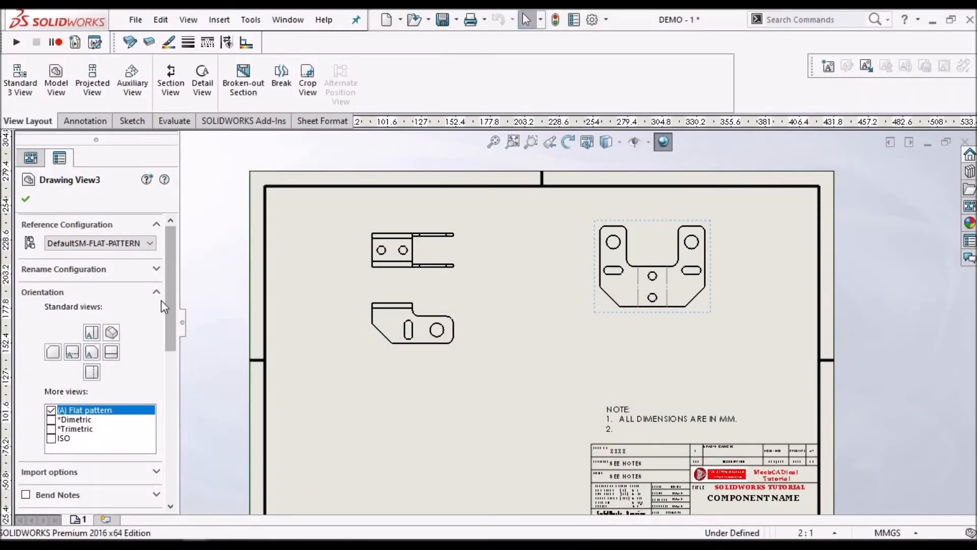
pyautogui.click(27, 198)
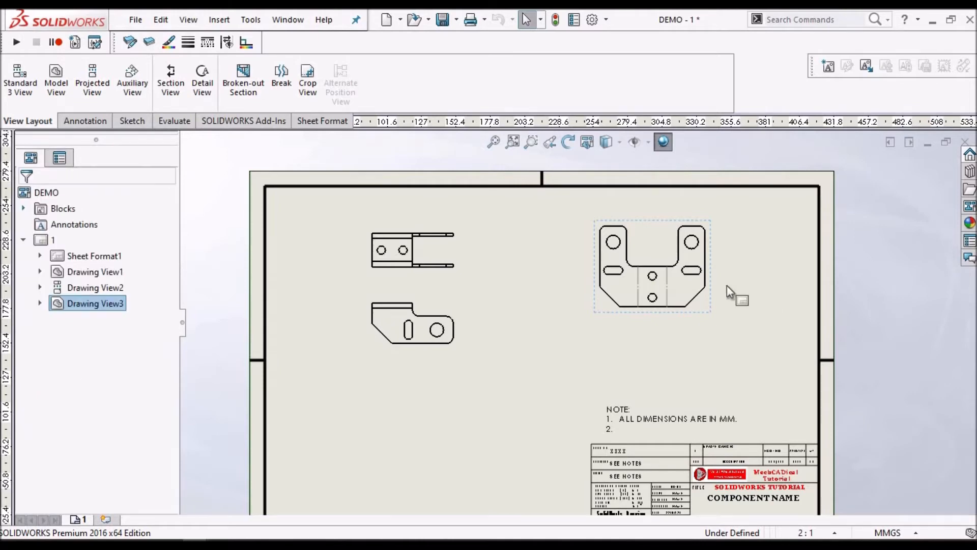
# Rotate the flat-pattern view by 90 degrees
pyautogui.click(655, 225)
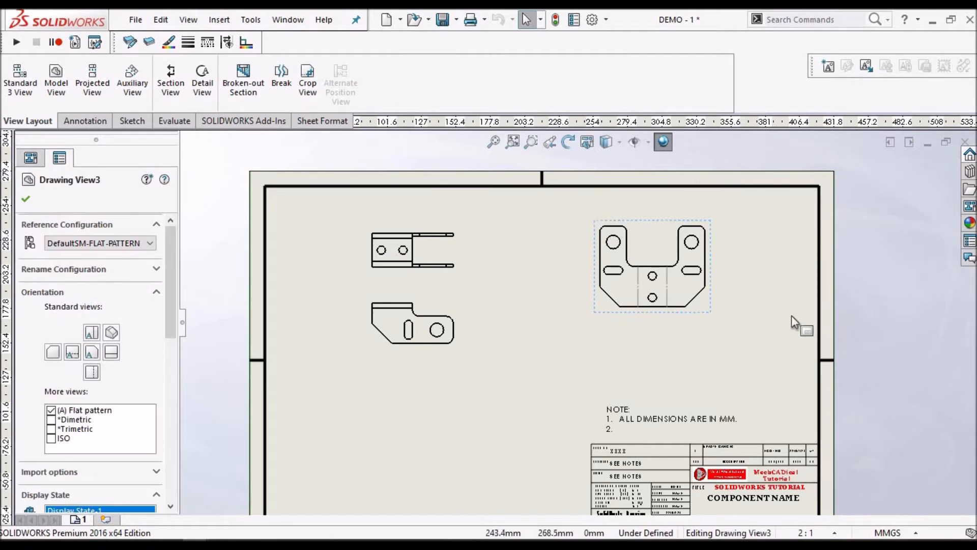
pyautogui.click(576, 142)
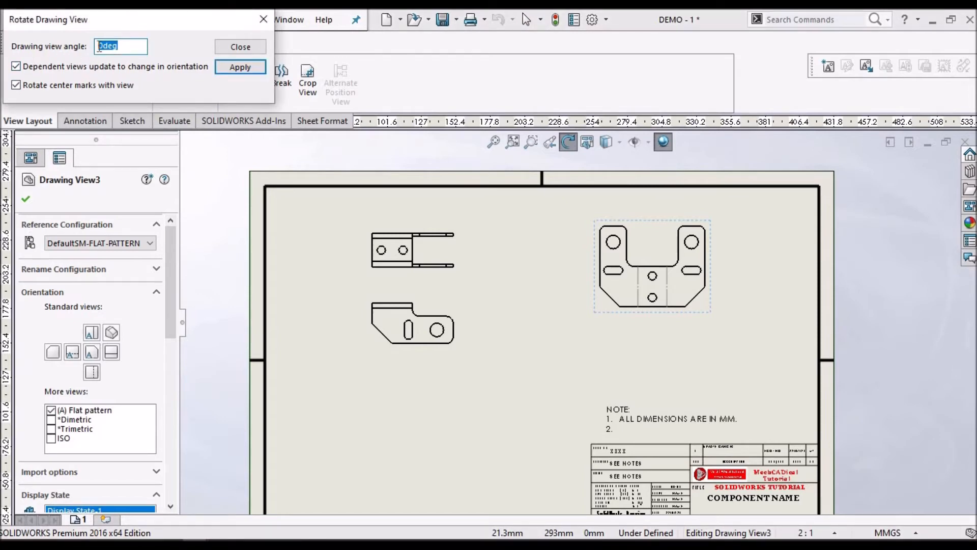
pyautogui.press('Return')
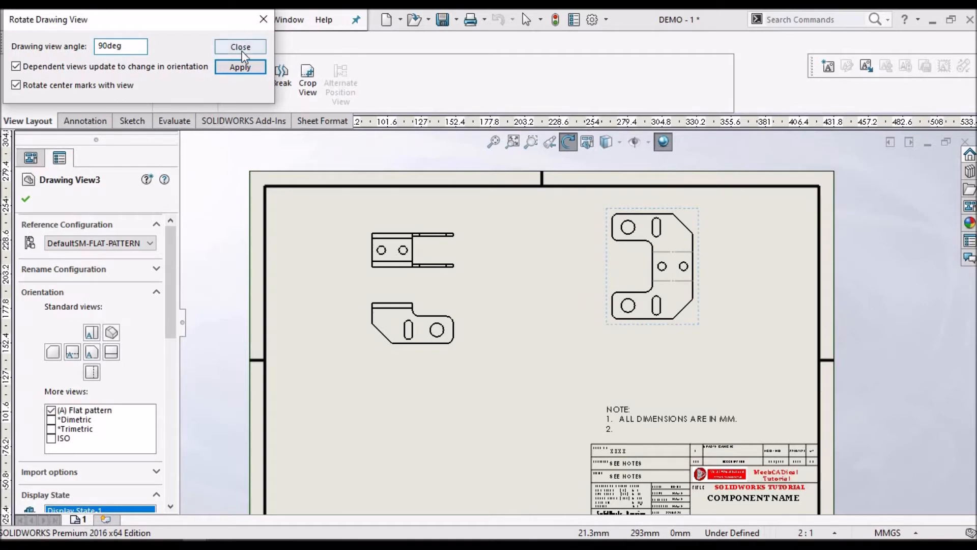
pyautogui.click(264, 20)
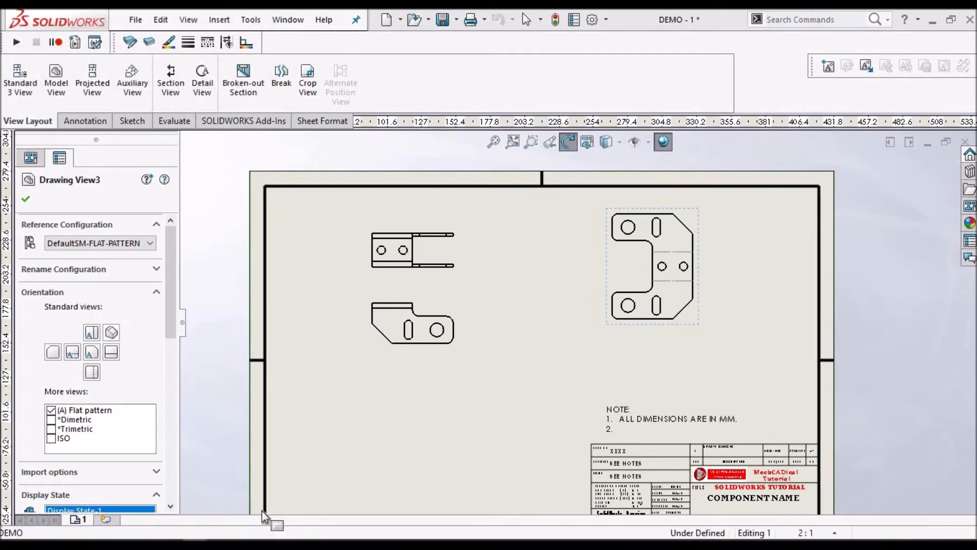
# Check the layout in the reference PDF and reposition the front and flat-pattern views to leave room for dimensions
pyautogui.moveTo(701, 329)
pyautogui.mouseDown()
pyautogui.moveTo(707, 355)
pyautogui.moveTo(719, 357)
pyautogui.mouseUp()
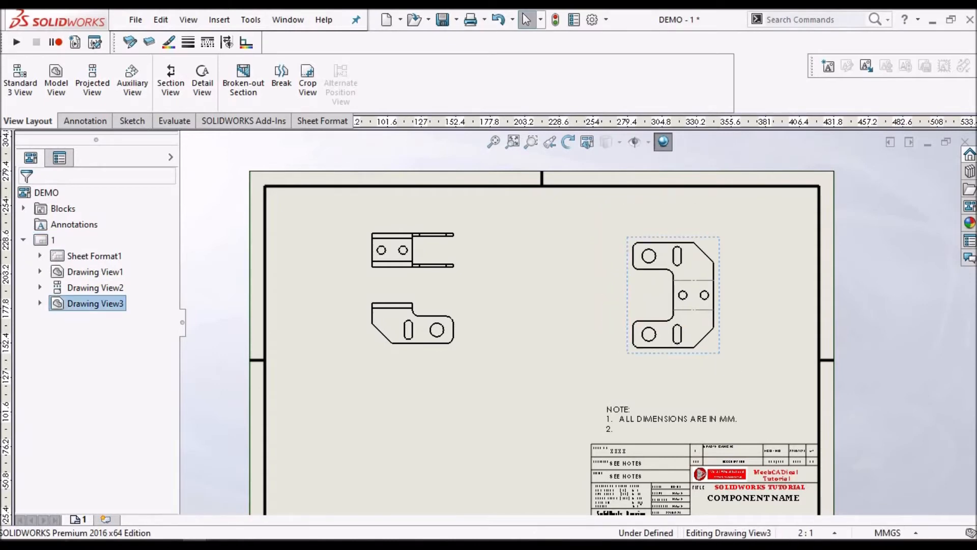
pyautogui.hotkey('alt', 'Tab')
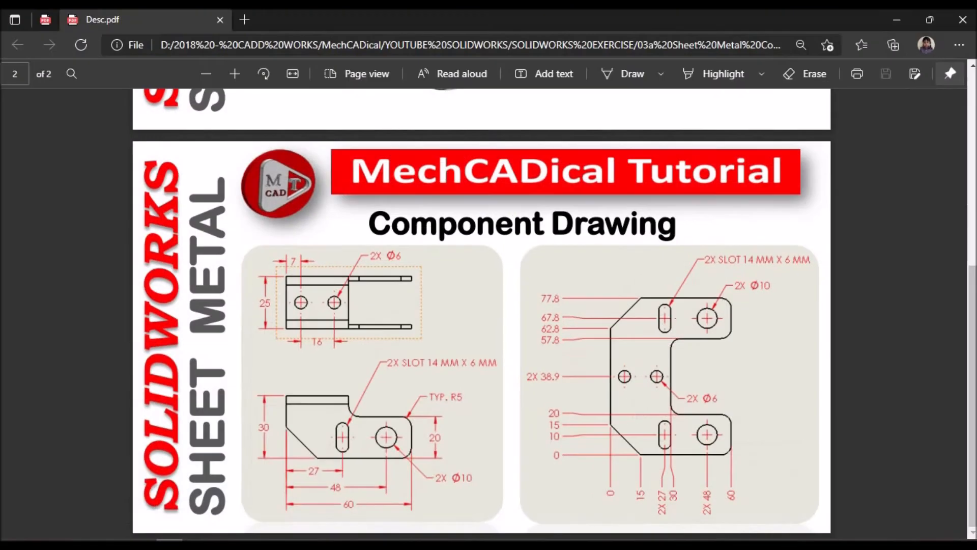
pyautogui.hotkey('alt', 'Tab')
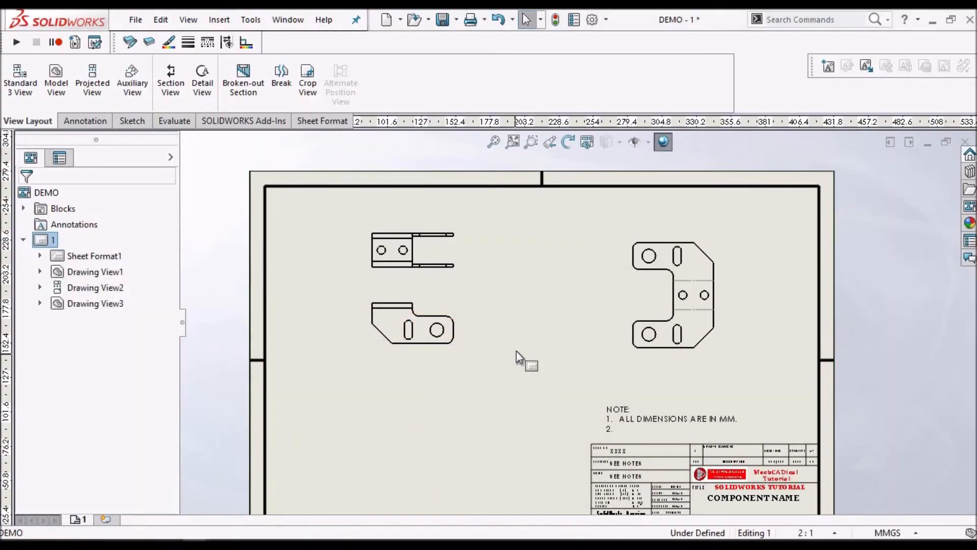
pyautogui.scroll(-1, 515, 351)
pyautogui.moveTo(410, 347)
pyautogui.mouseDown()
pyautogui.moveTo(394, 395)
pyautogui.moveTo(376, 392)
pyautogui.mouseUp()
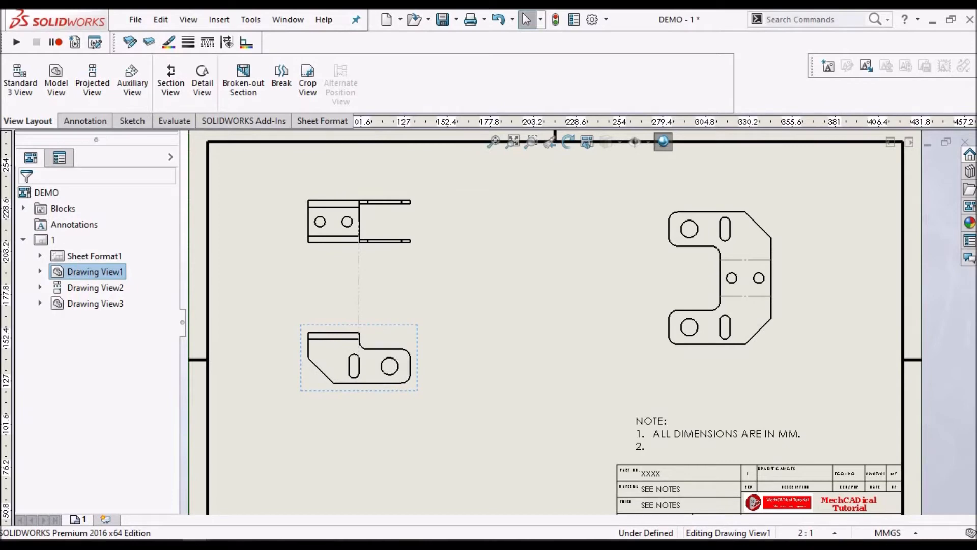
pyautogui.click(770, 343)
pyautogui.moveTo(774, 352); pyautogui.dragTo(683, 362)
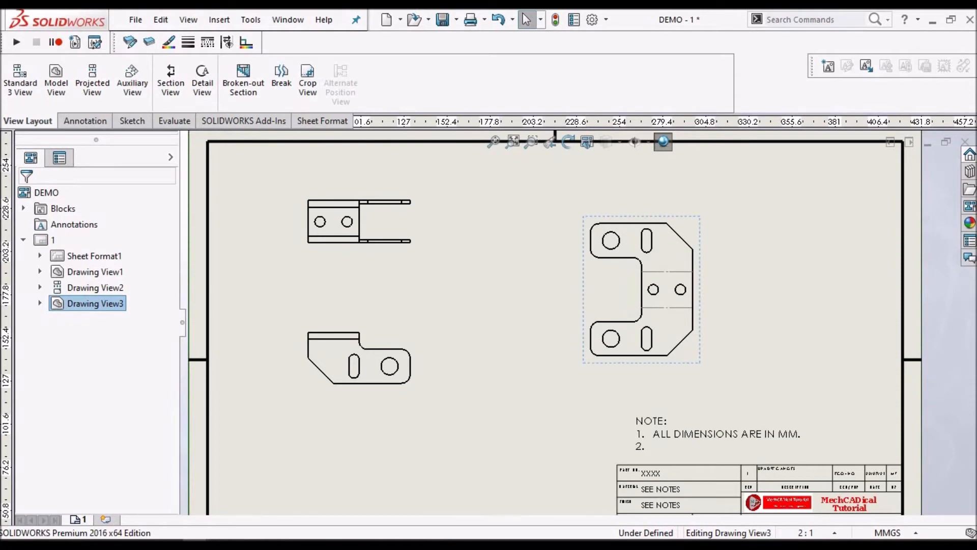
pyautogui.click(440, 371)
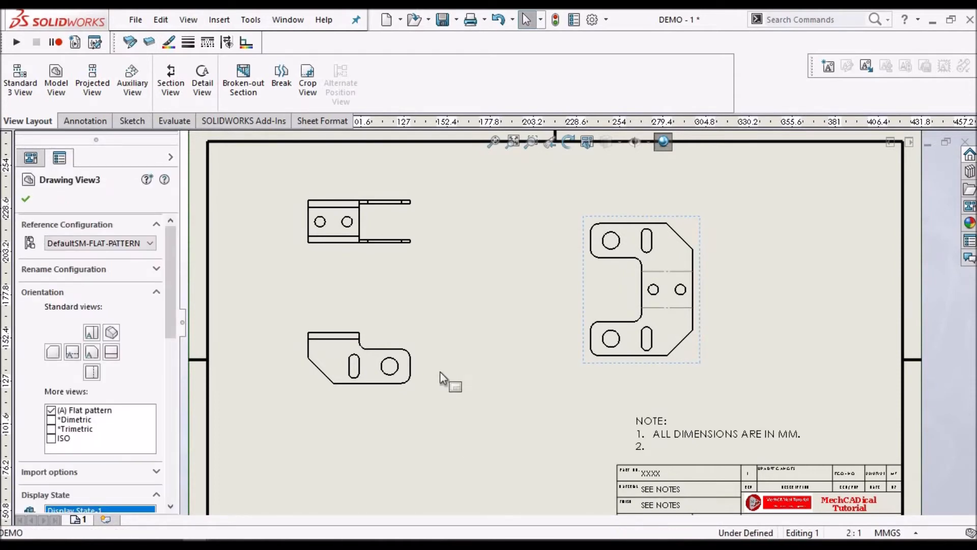
# Add center marks to the slot and the large hole in the front view
pyautogui.scroll(-2, 447, 382)
pyautogui.press('f')
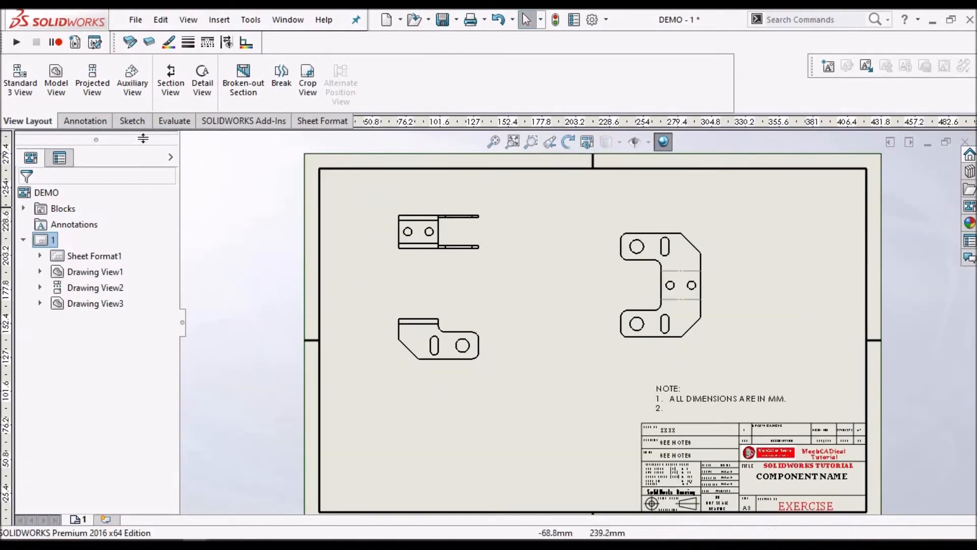
pyautogui.click(141, 122)
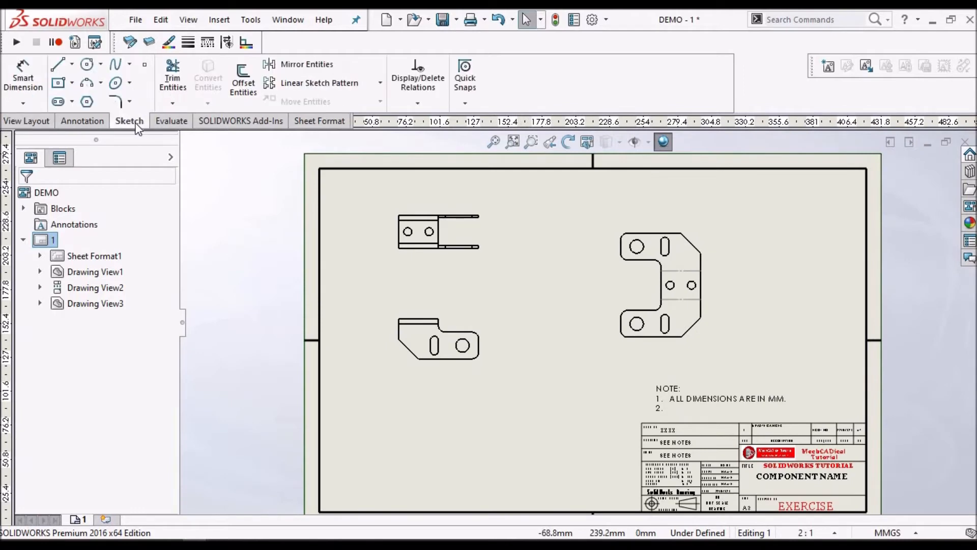
pyautogui.click(85, 121)
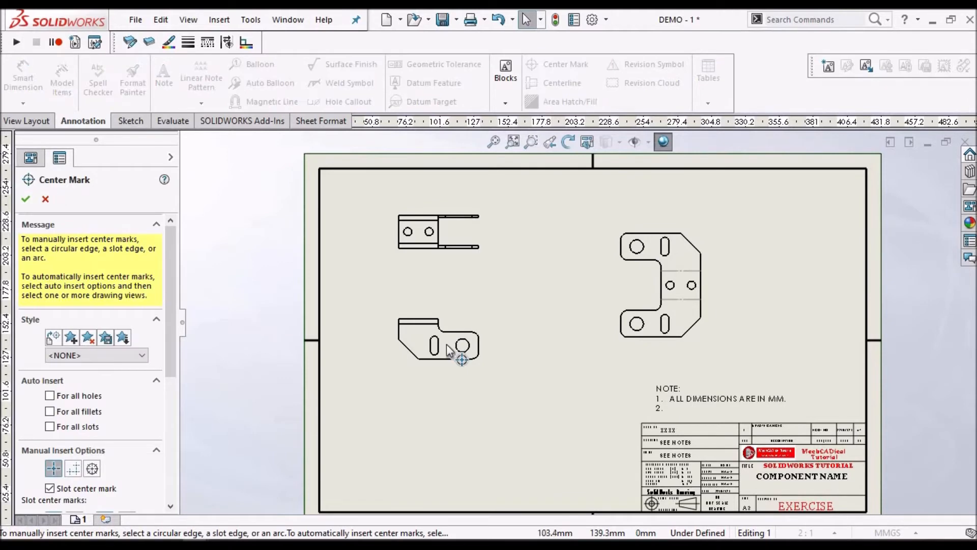
pyautogui.scroll(-4, 447, 340)
pyautogui.scroll(-2, 456, 336)
pyautogui.click(465, 338)
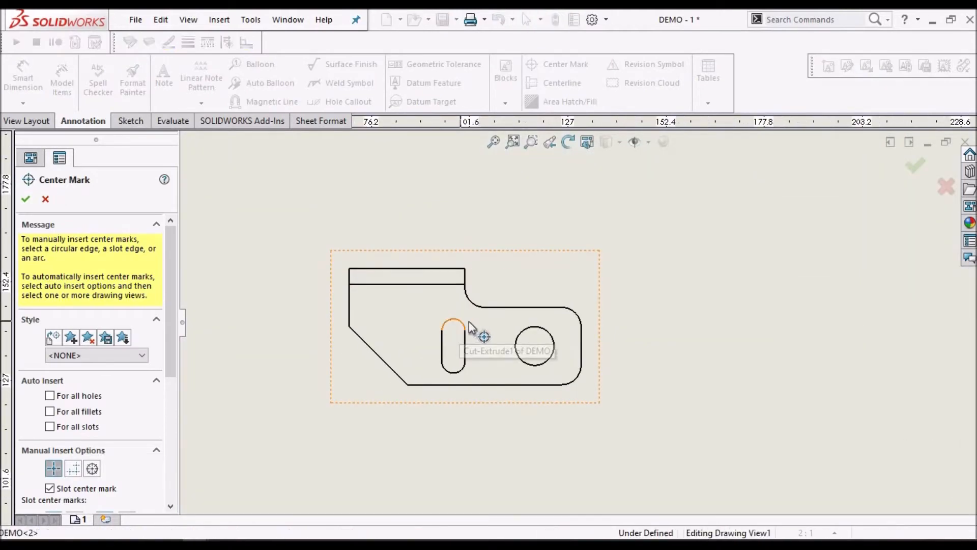
pyautogui.click(536, 328)
# Add center marks to the two small holes in the top view and finish the Center Mark command
pyautogui.scroll(3, 545, 309)
pyautogui.scroll(3, 546, 310)
pyautogui.scroll(-5, 556, 250)
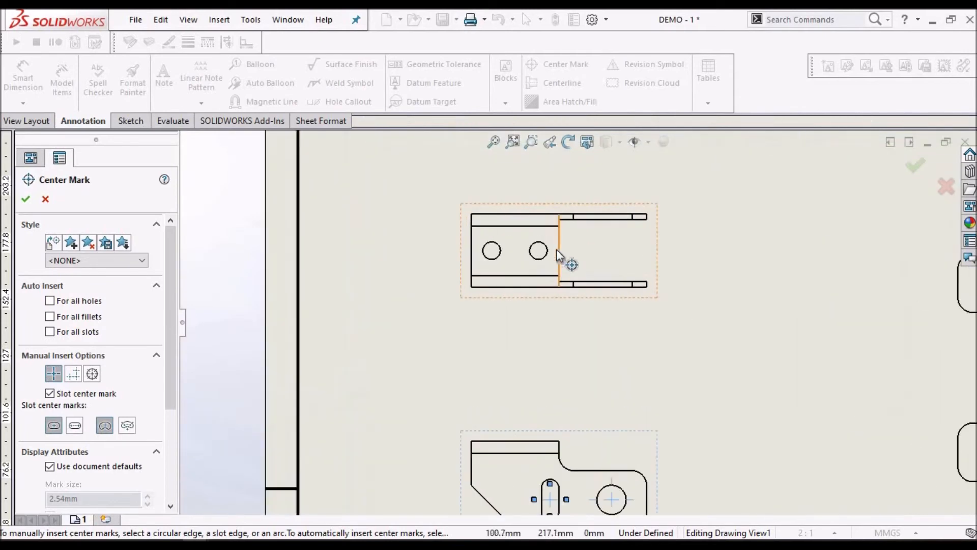
pyautogui.click(544, 259)
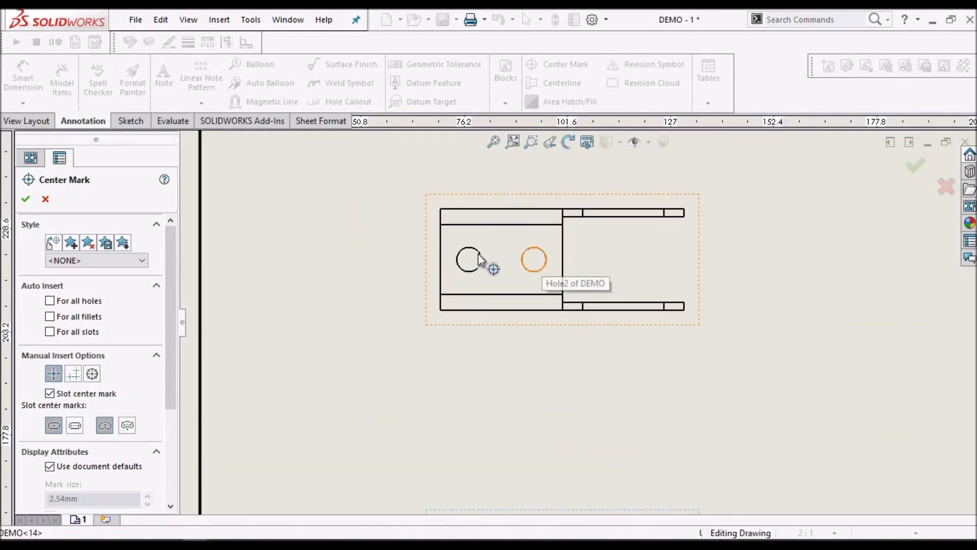
pyautogui.scroll(3, 525, 303)
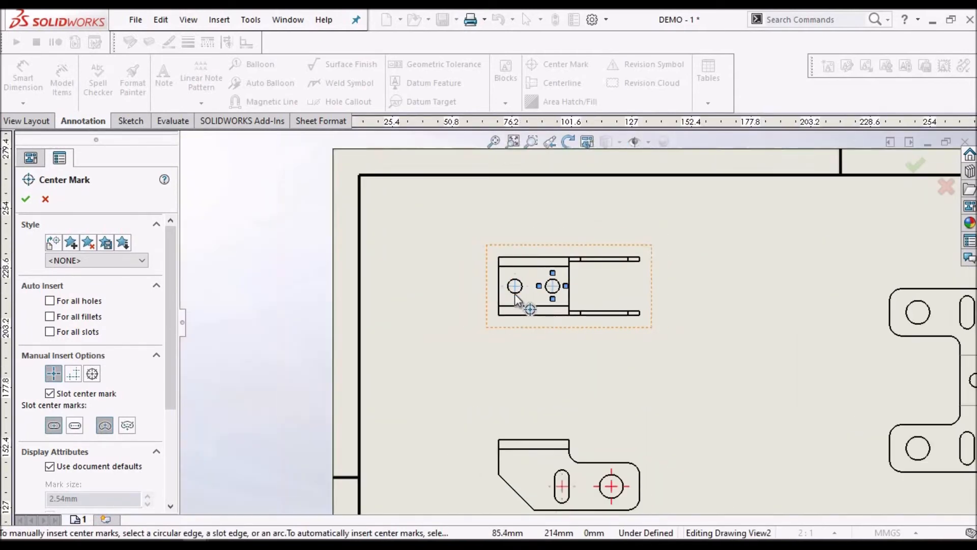
pyautogui.click(46, 201)
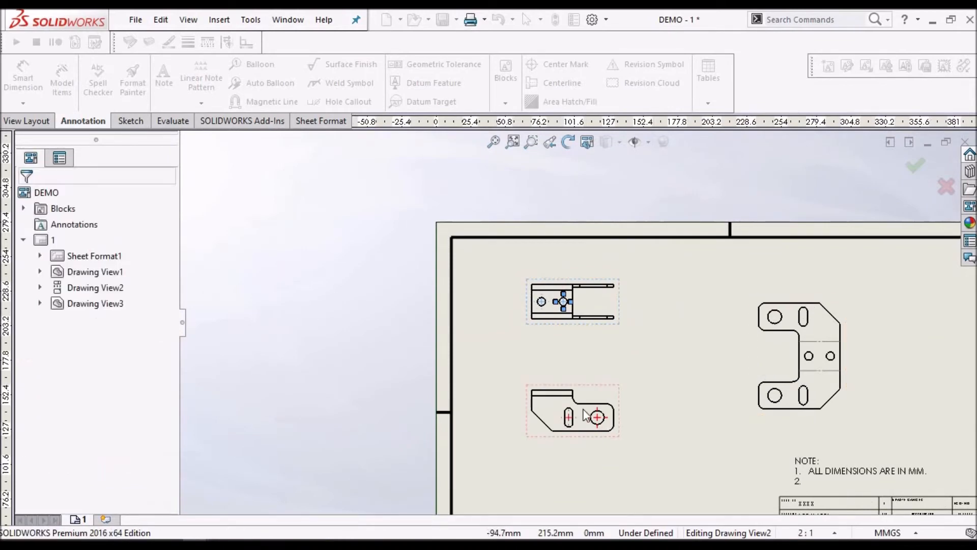
# Dimension the horizontal distance from the front view's left edge to the slot center, placed below the view
pyautogui.scroll(-2, 629, 432)
pyautogui.scroll(-1, 629, 431)
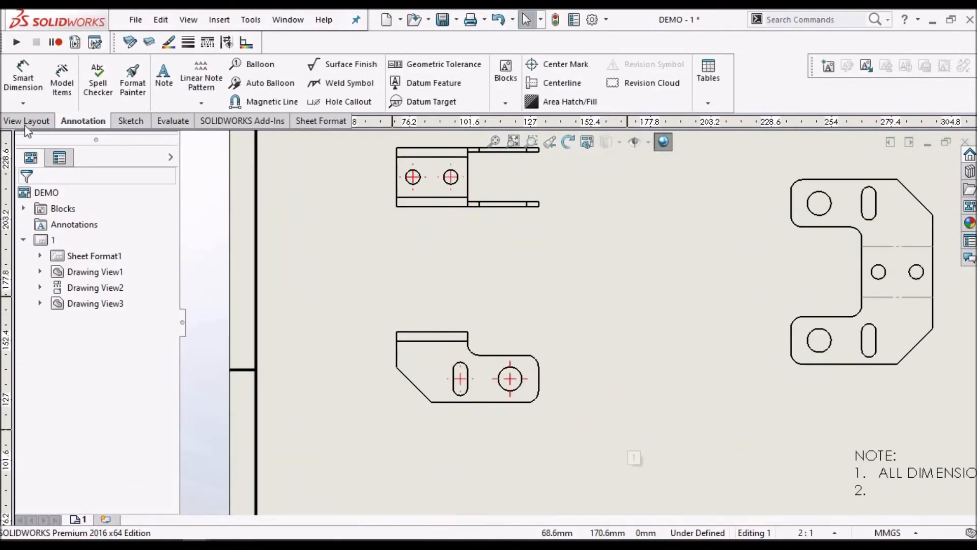
pyautogui.click(23, 80)
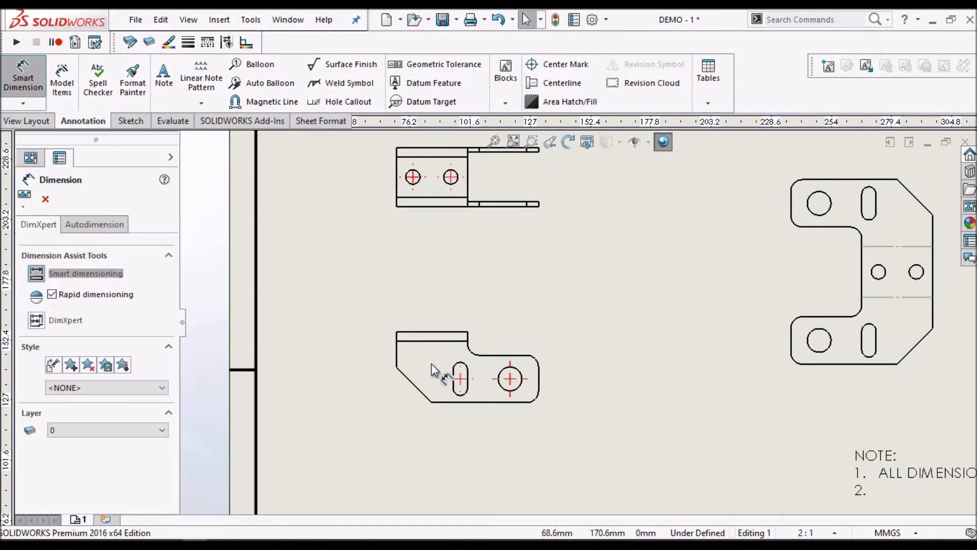
pyautogui.scroll(-2, 432, 364)
pyautogui.click(407, 347)
pyautogui.scroll(-3, 539, 414)
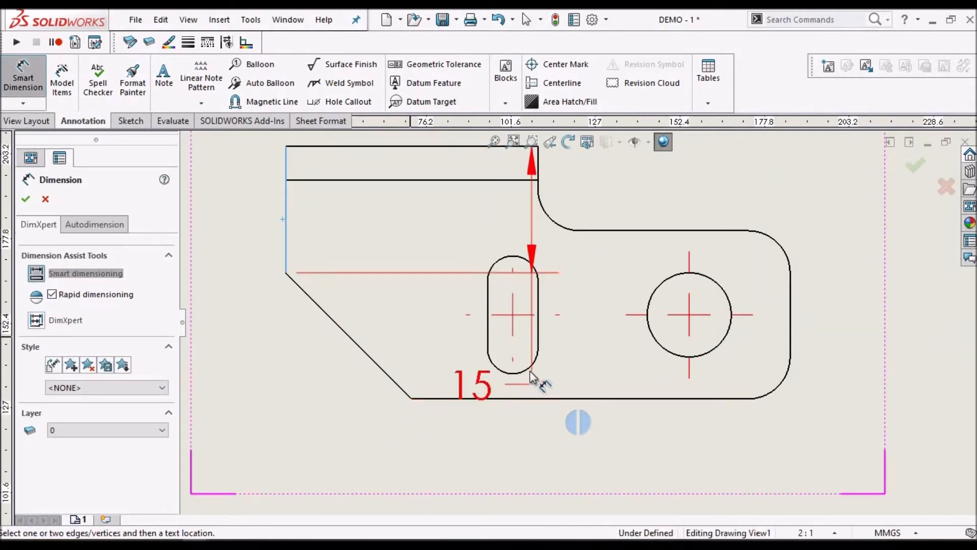
pyautogui.click(531, 381)
pyautogui.scroll(2, 441, 456)
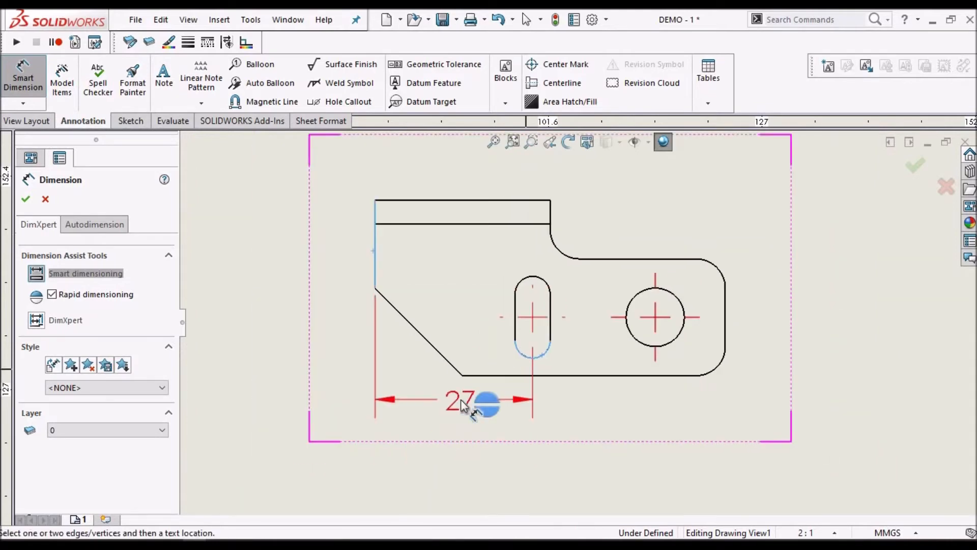
pyautogui.scroll(-2, 462, 405)
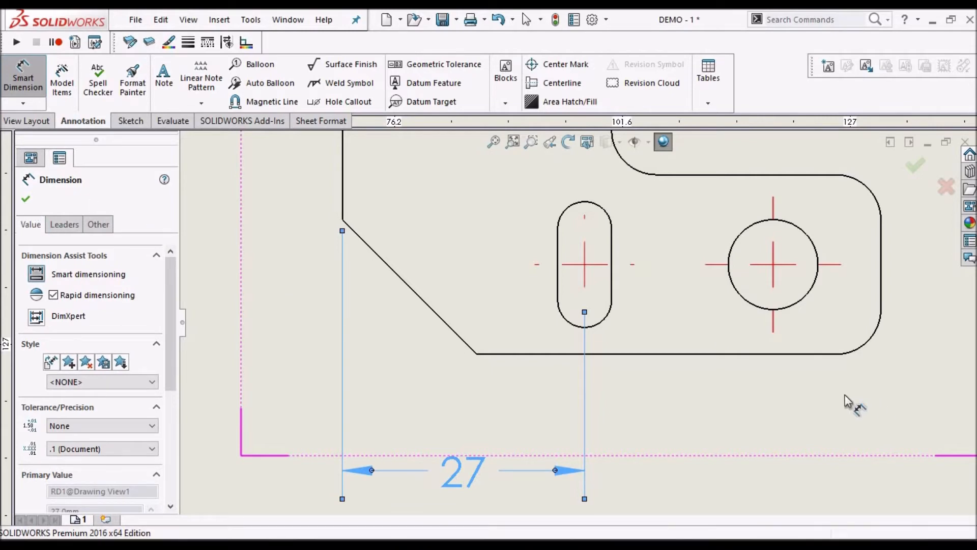
pyautogui.press('Escape')
# Dimension the horizontal distance from the front view's left edge to the large hole's center, below the slot dimension
pyautogui.scroll(5, 679, 379)
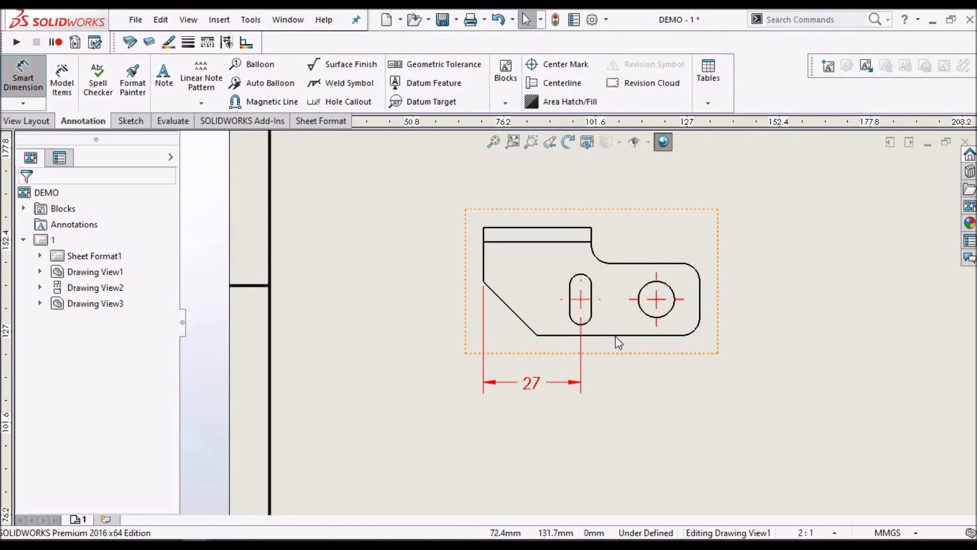
pyautogui.scroll(-3, 615, 335)
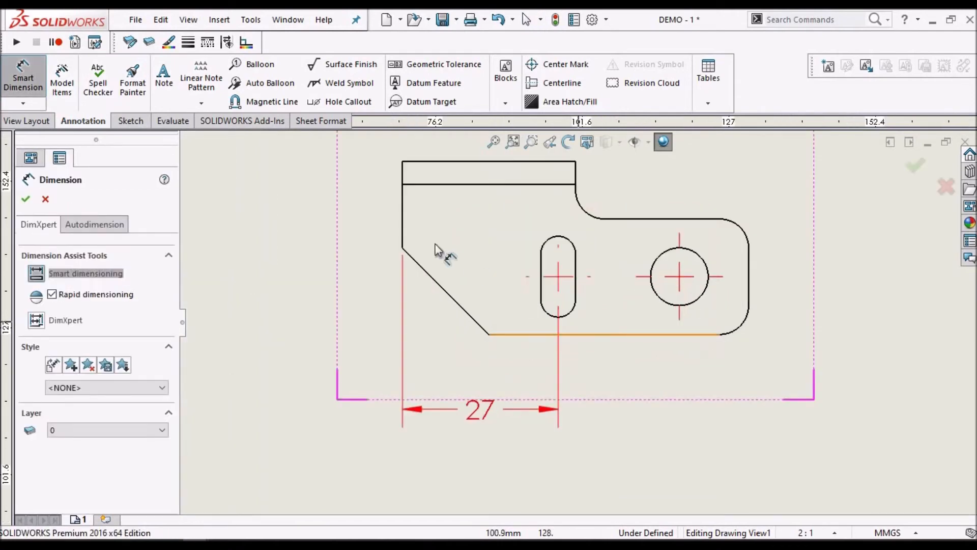
pyautogui.click(402, 210)
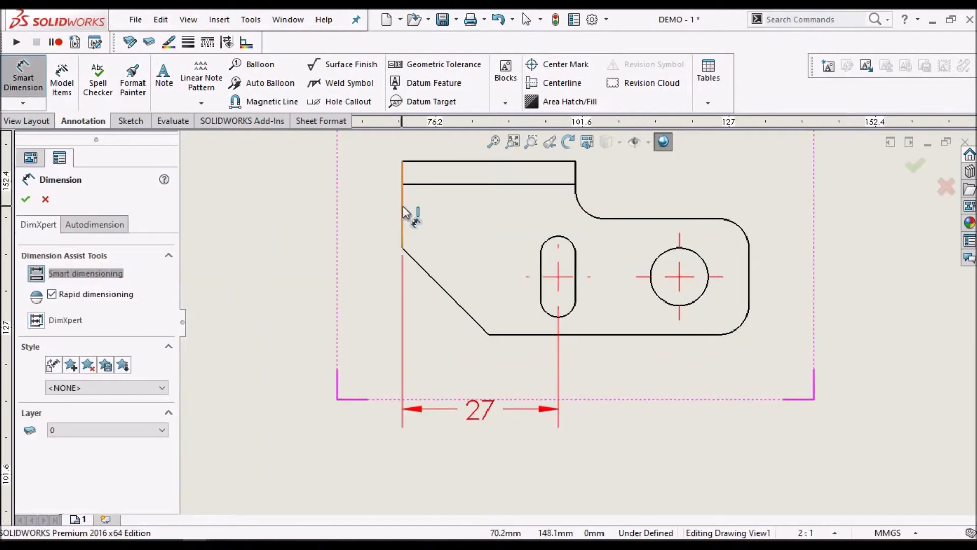
pyautogui.click(703, 300)
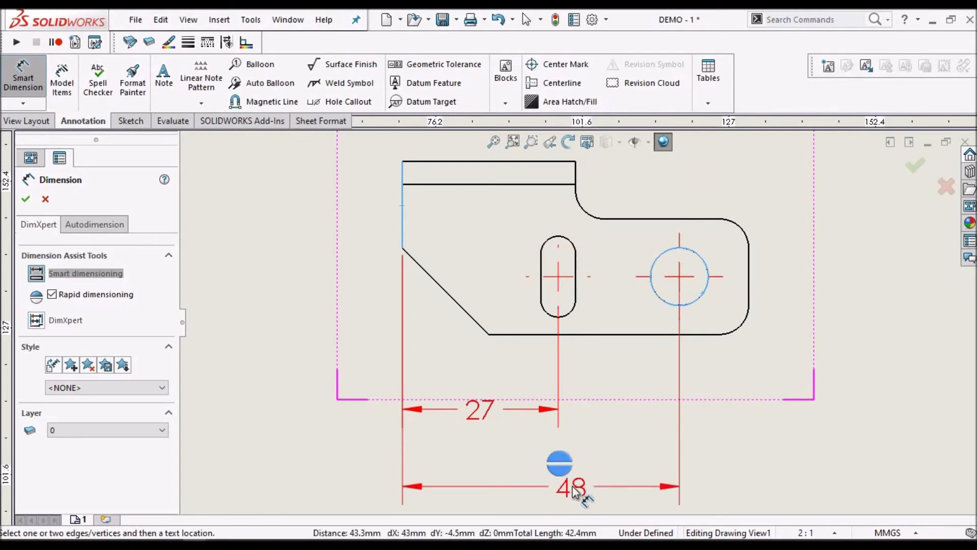
pyautogui.click(565, 473)
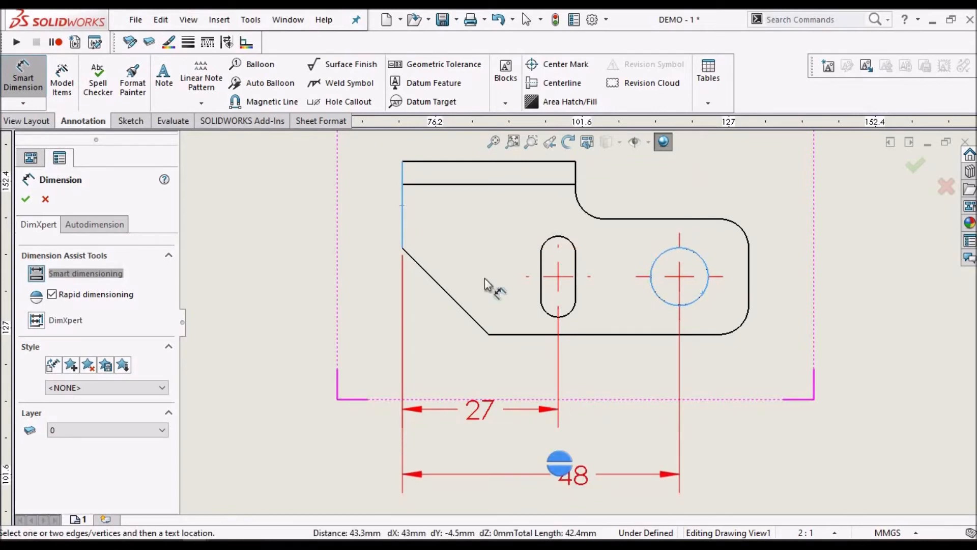
# Dimension the front view's overall width from its left edge to its right edge, placed below the hole position dimension
pyautogui.click(402, 203)
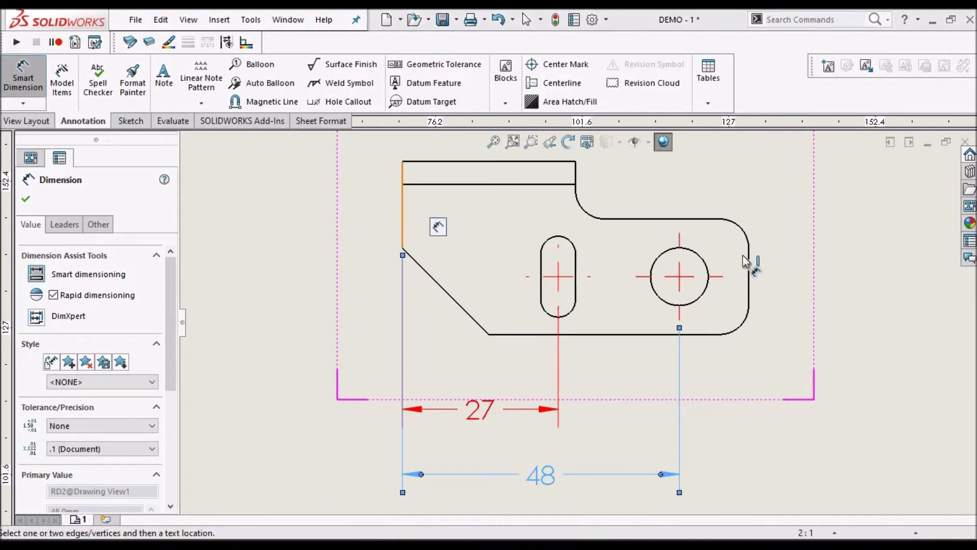
pyautogui.click(740, 280)
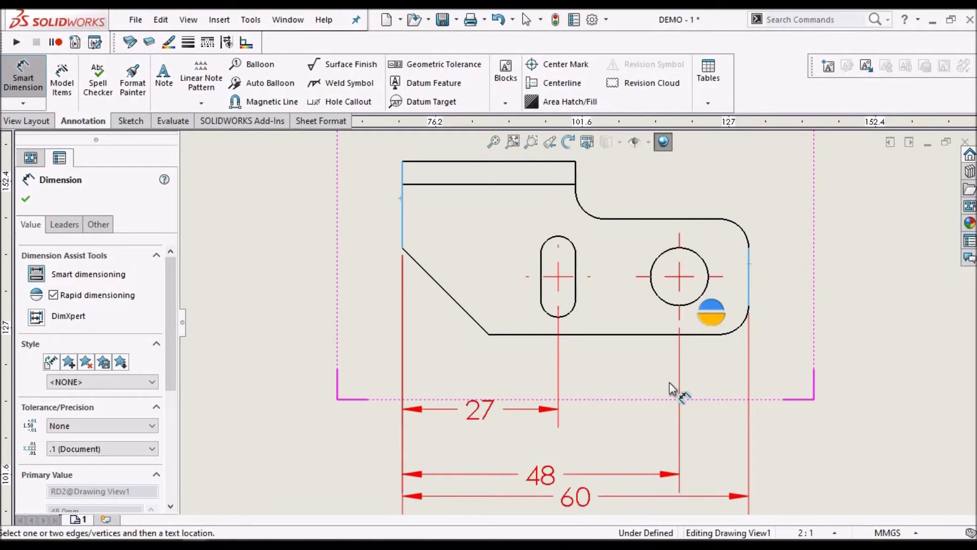
pyautogui.scroll(2, 637, 392)
pyautogui.scroll(-2, 585, 412)
pyautogui.click(573, 434)
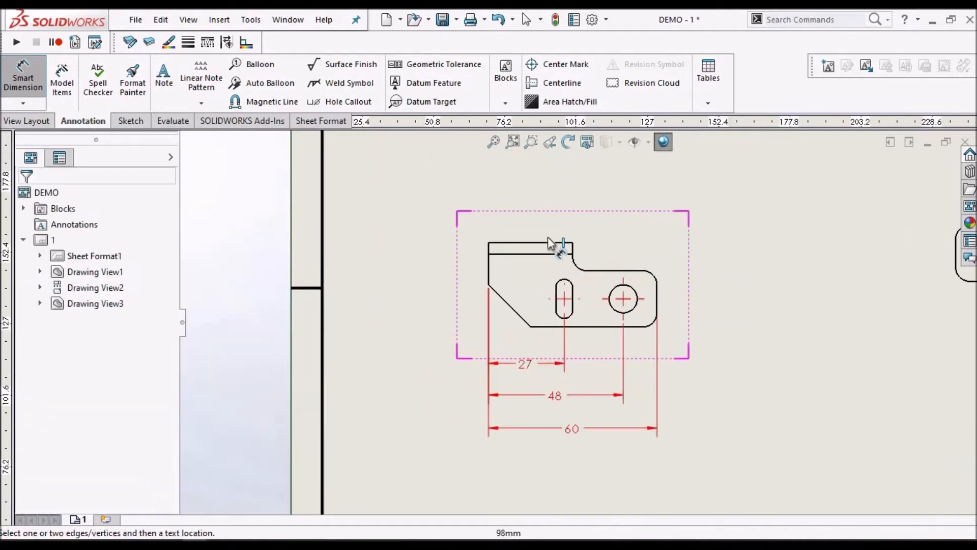
# Dimension the front view's overall height between its top and bottom edges, placed to the left of the view
pyautogui.click(538, 243)
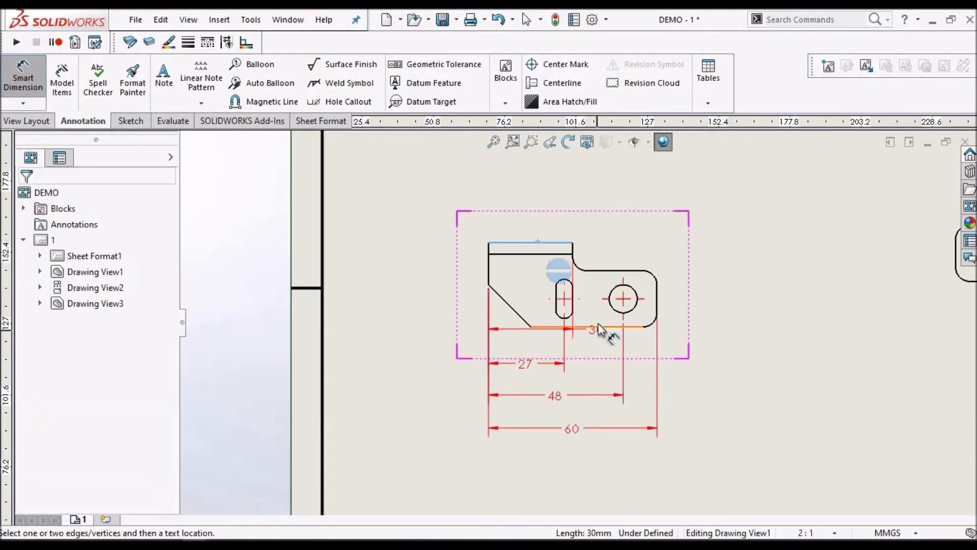
pyautogui.click(601, 326)
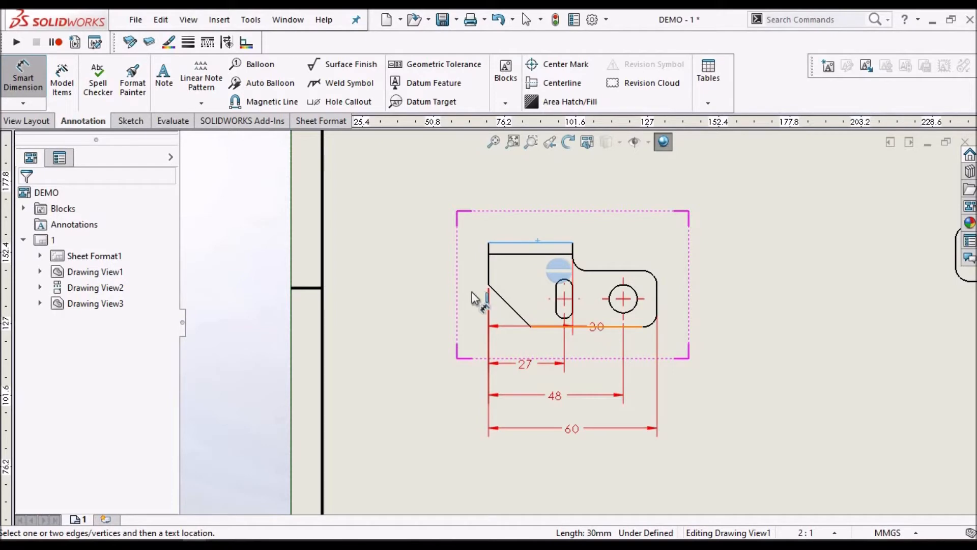
pyautogui.click(450, 290)
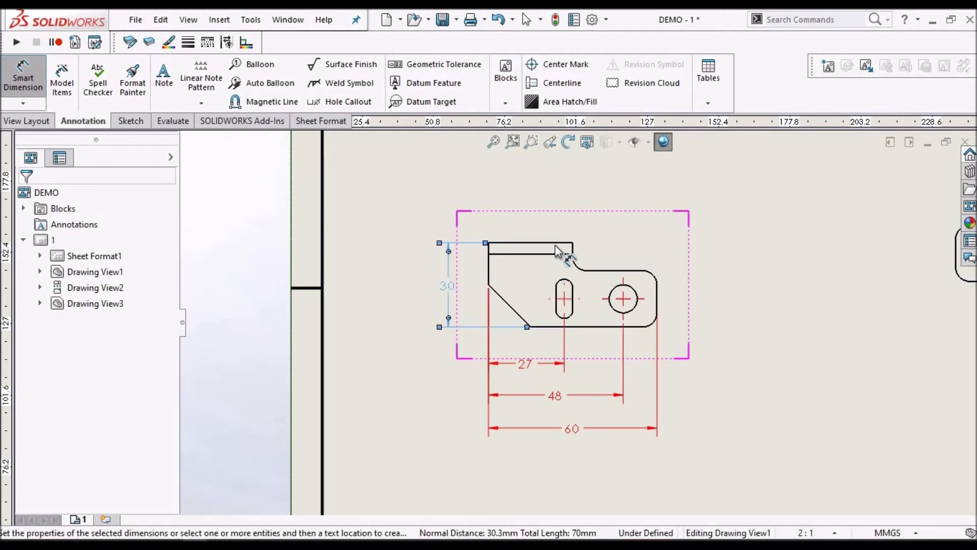
# Add a second vertical dimension between the front view's top and bottom edges, placed to the right of the view
pyautogui.scroll(-2, 555, 246)
pyautogui.click(564, 258)
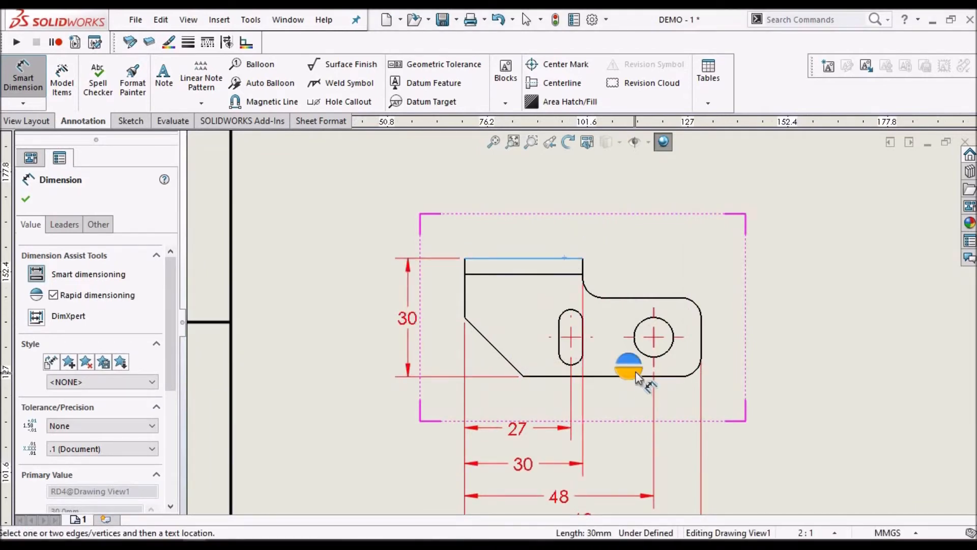
pyautogui.click(643, 377)
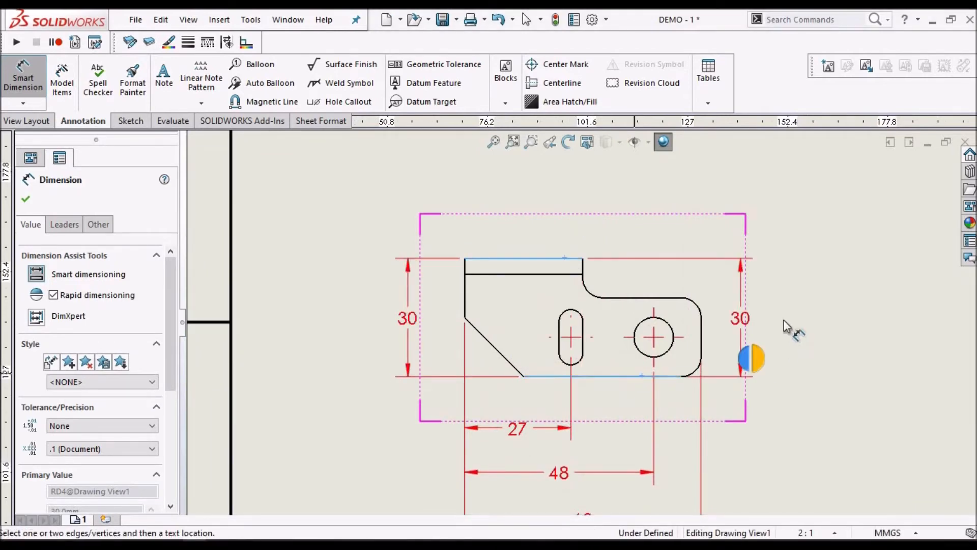
pyautogui.click(784, 341)
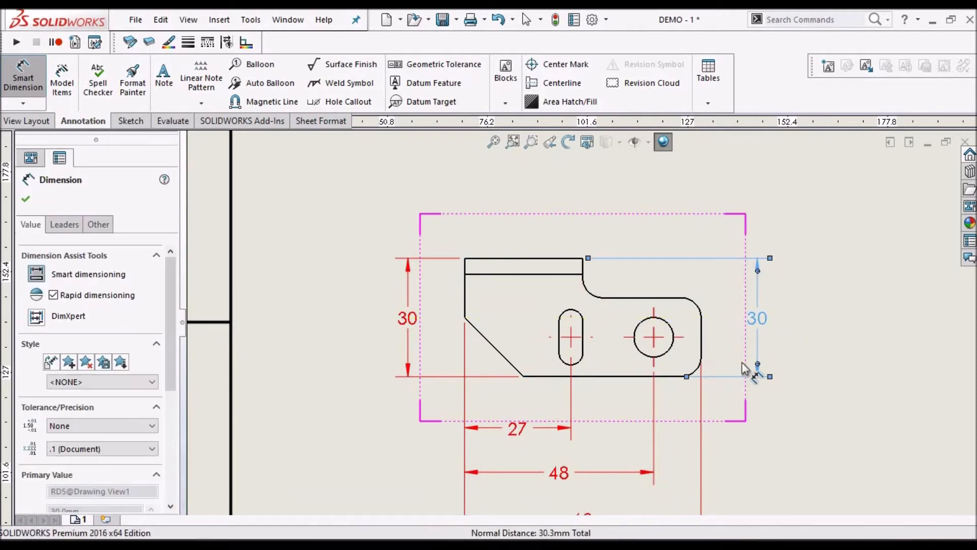
# Dimension the diameter of the large hole in the front view, placed below and to the right of the view
pyautogui.scroll(5, 746, 369)
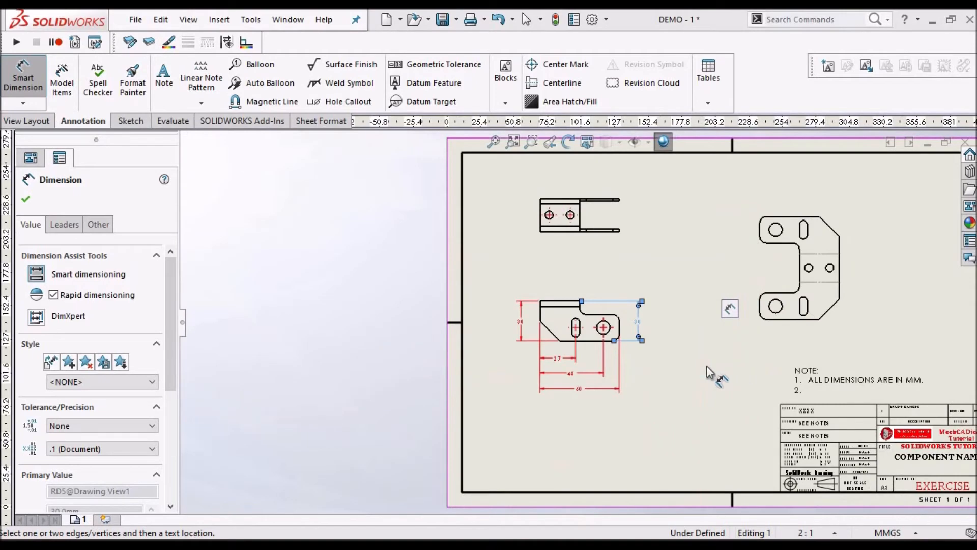
pyautogui.scroll(-2, 573, 315)
pyautogui.scroll(-2, 573, 315)
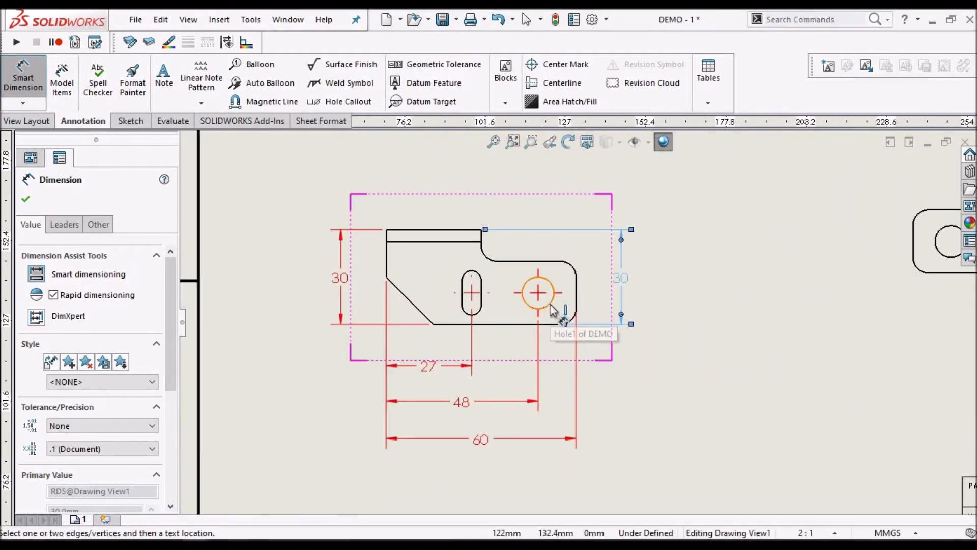
pyautogui.click(551, 304)
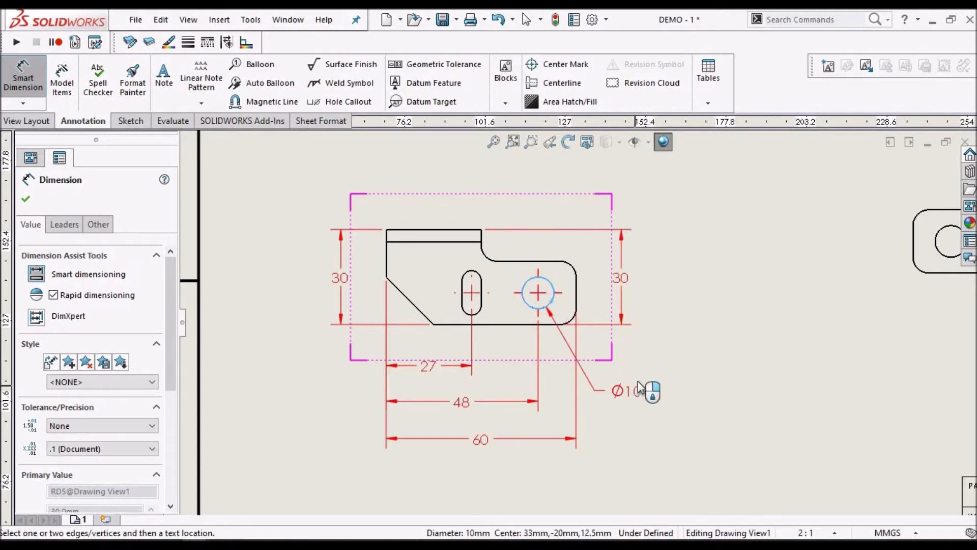
pyautogui.click(654, 381)
pyautogui.press('Escape')
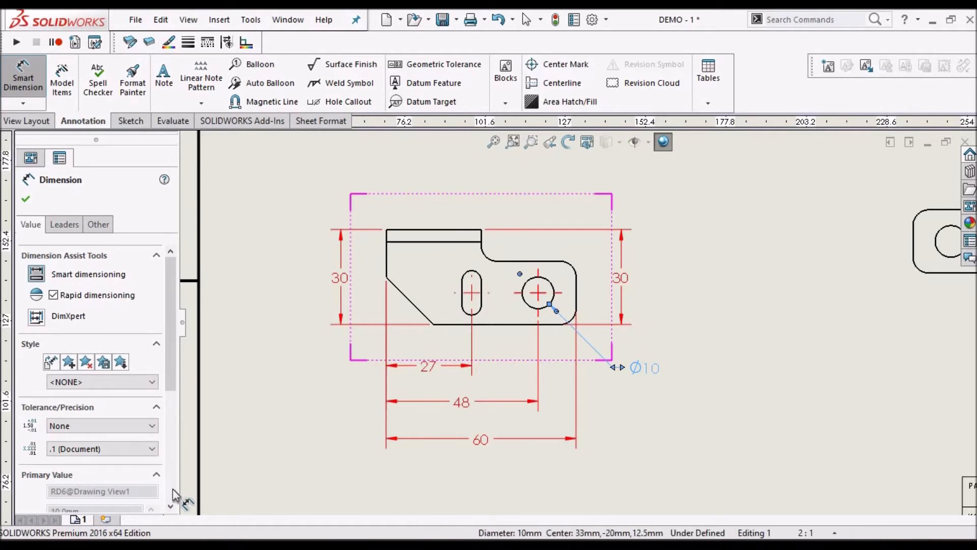
# Add the prefix "2X" to the large hole's diameter dimension and finish the Dimension command
pyautogui.scroll(-5, 170, 396)
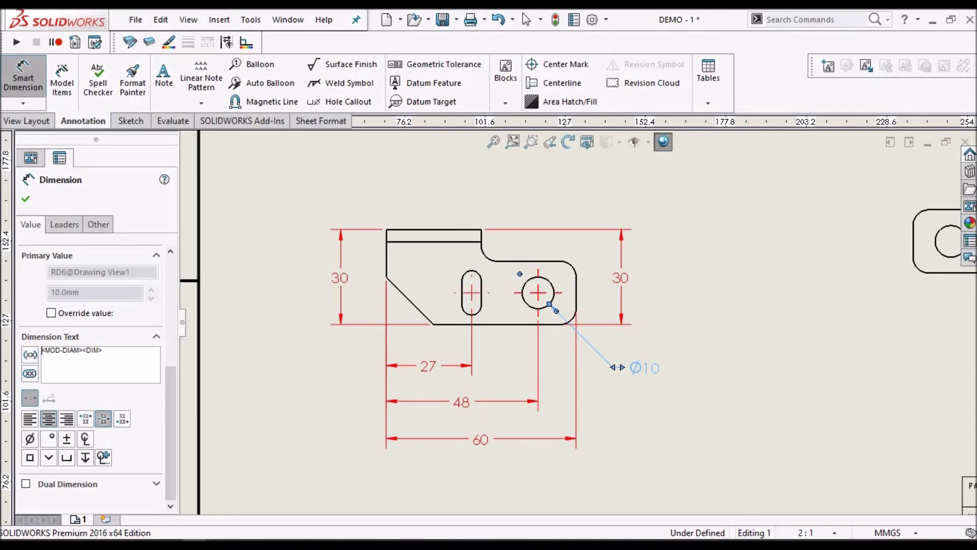
pyautogui.write('2X')
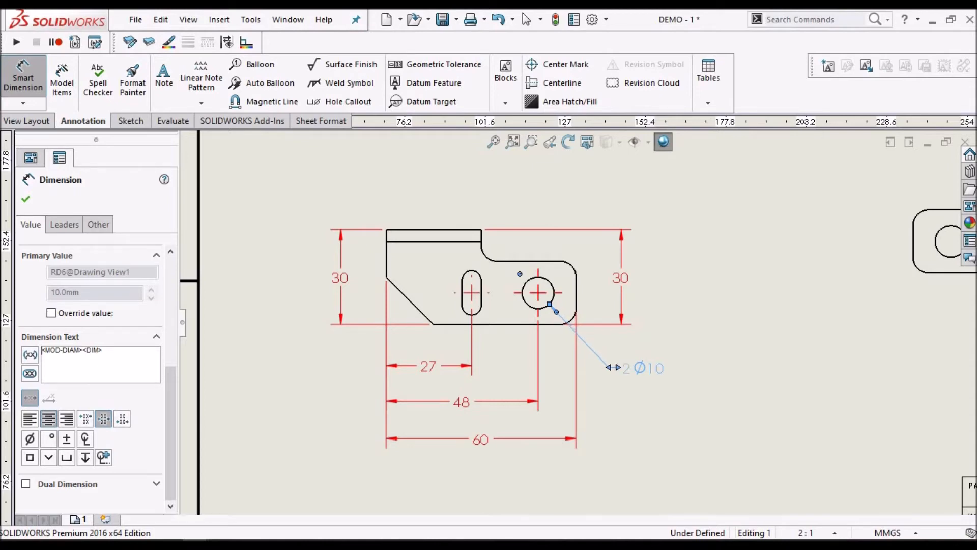
pyautogui.click(28, 199)
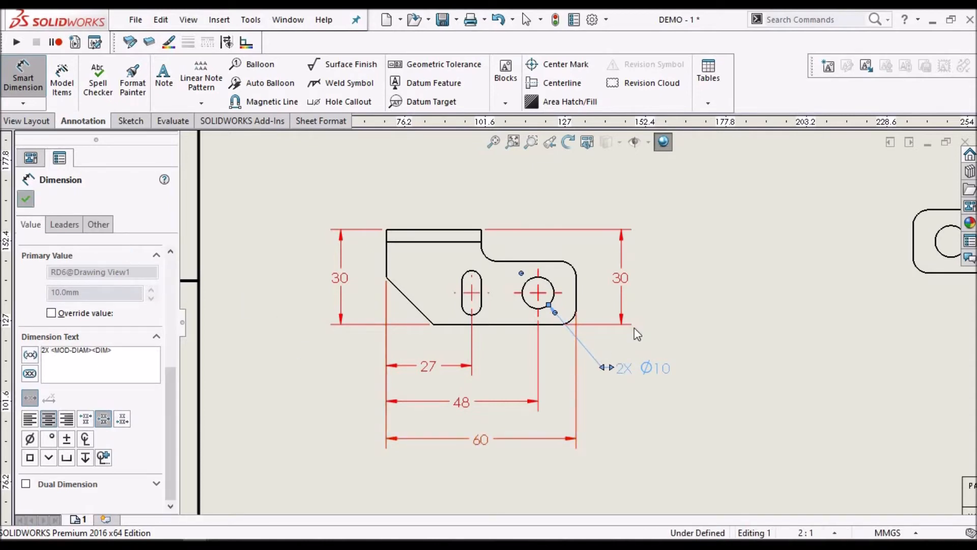
# Check the slot callout in the reference PDF and attach a bent-leader note to the front view's slot, placed above the view
pyautogui.press('f')
pyautogui.scroll(1, 727, 301)
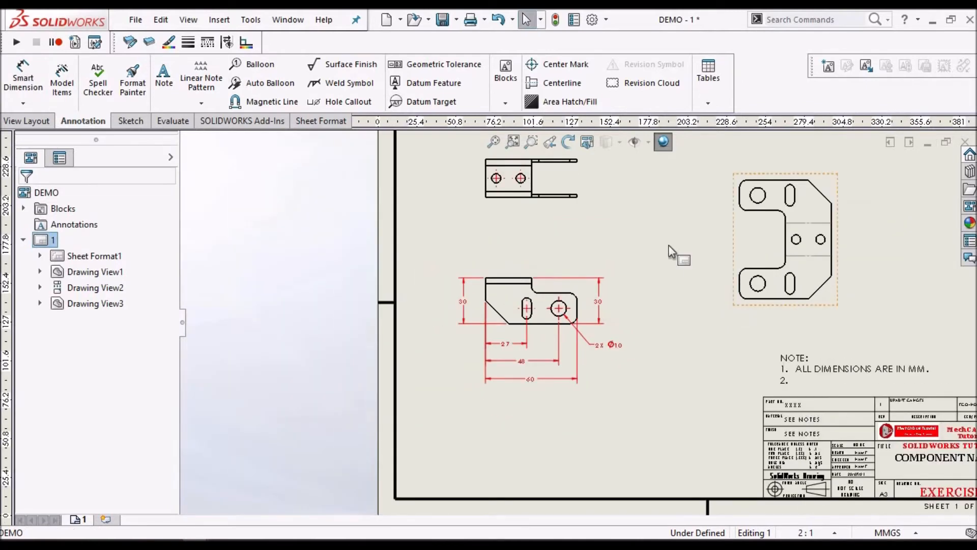
pyautogui.scroll(-2, 700, 229)
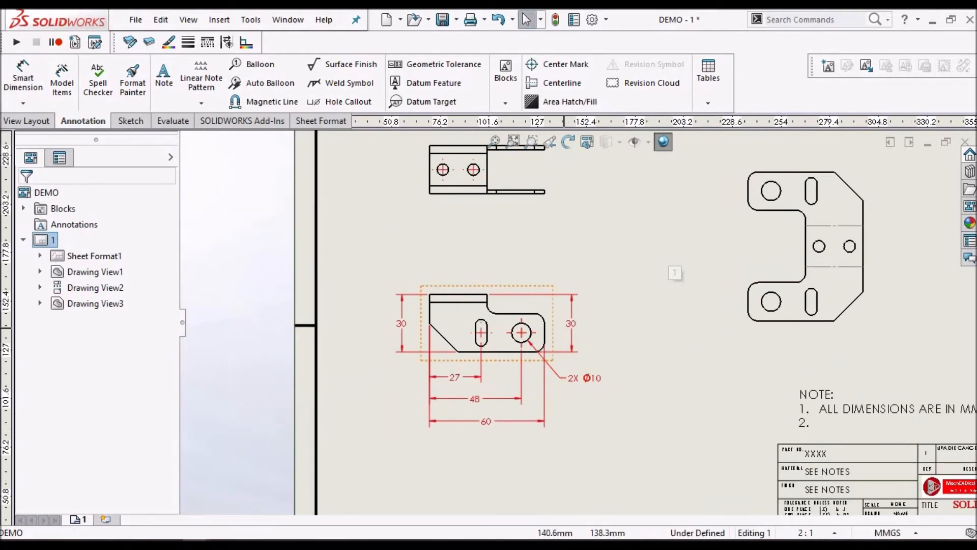
pyautogui.click(169, 544)
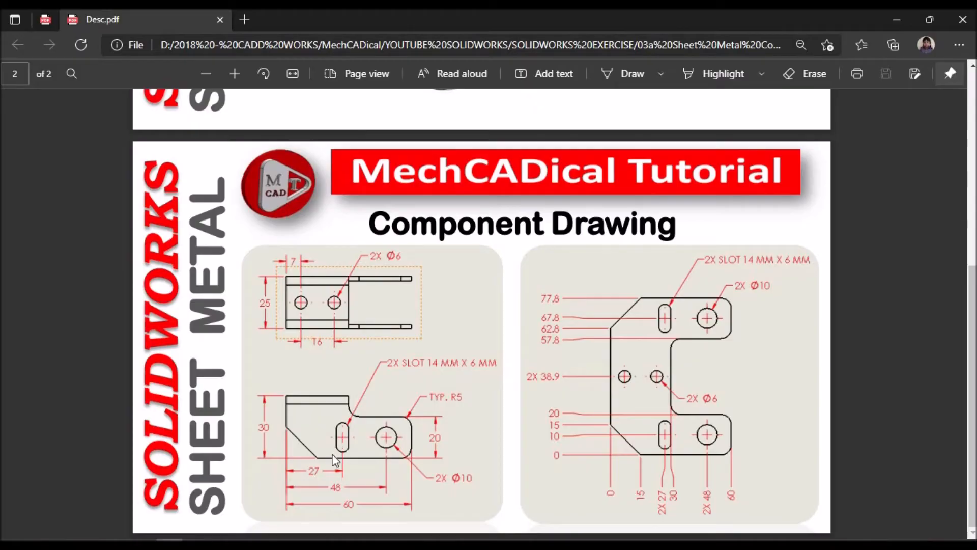
pyautogui.hotkey('alt', 'Tab')
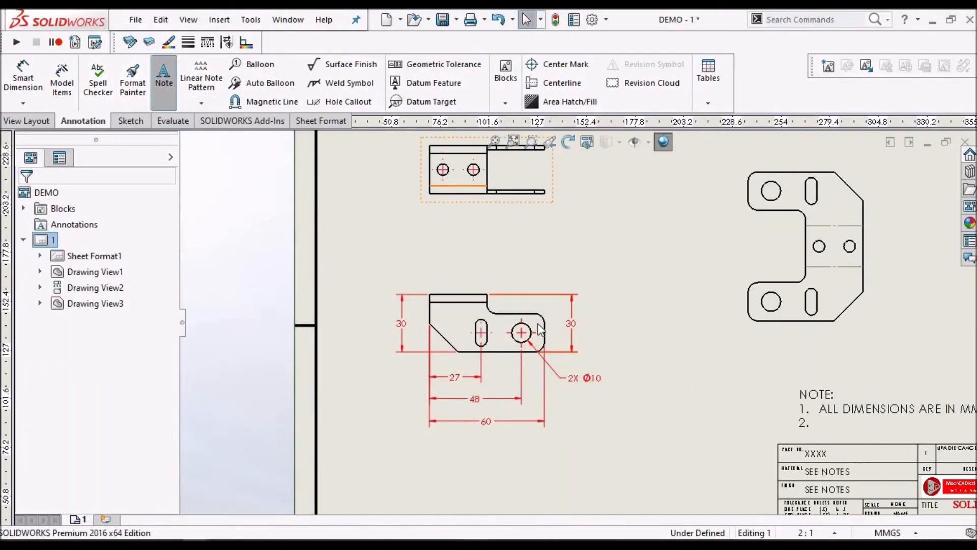
pyautogui.scroll(-3, 487, 322)
pyautogui.click(487, 323)
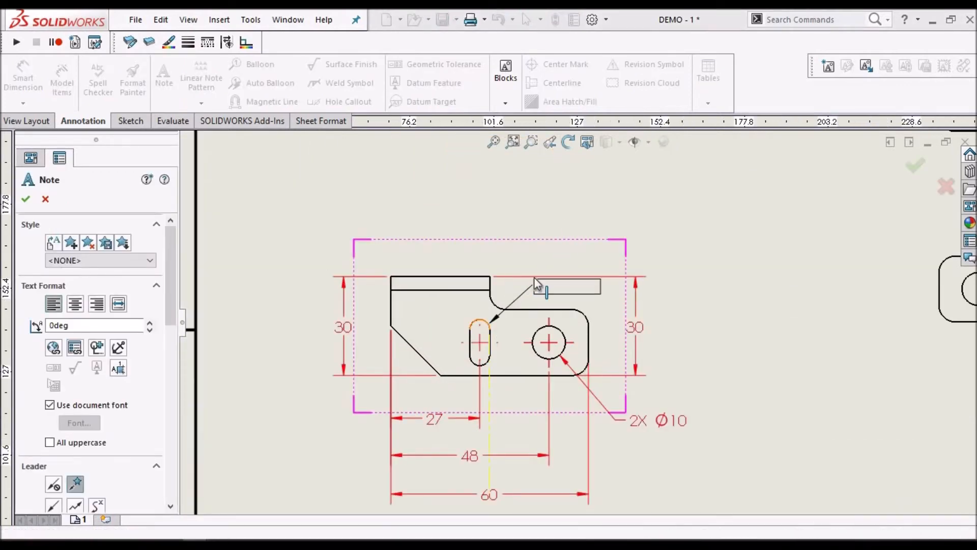
pyautogui.click(554, 204)
pyautogui.write('XXXXXXX')
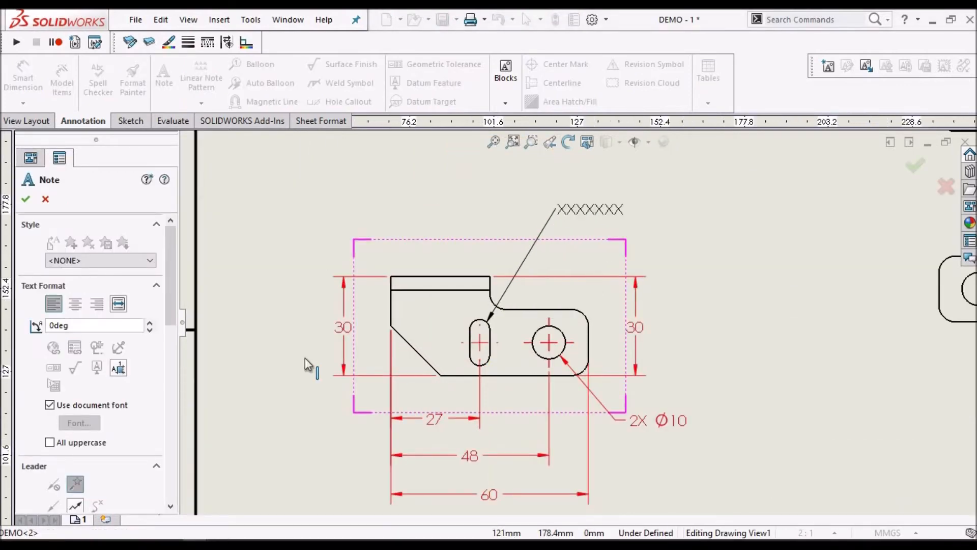
pyautogui.moveTo(171, 316); pyautogui.dragTo(169, 374)
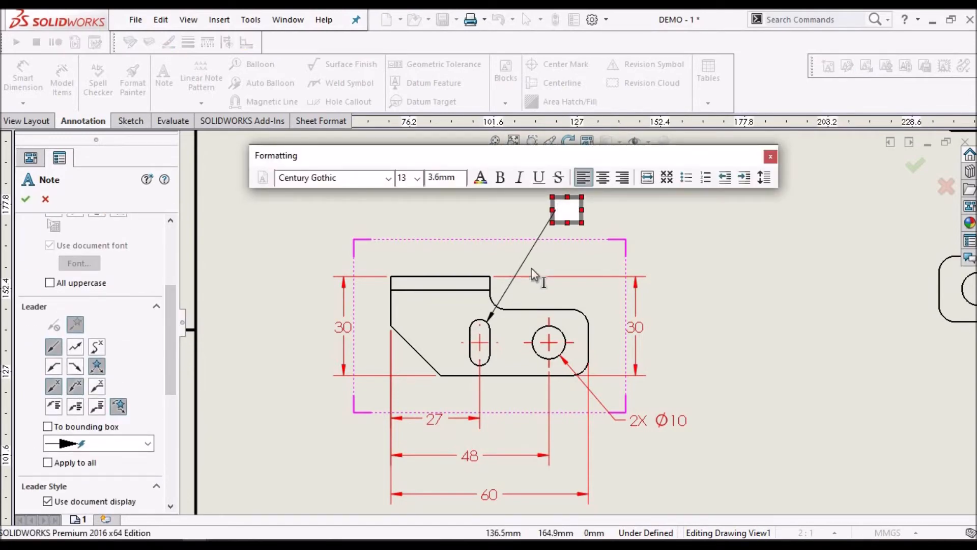
pyautogui.click(566, 213)
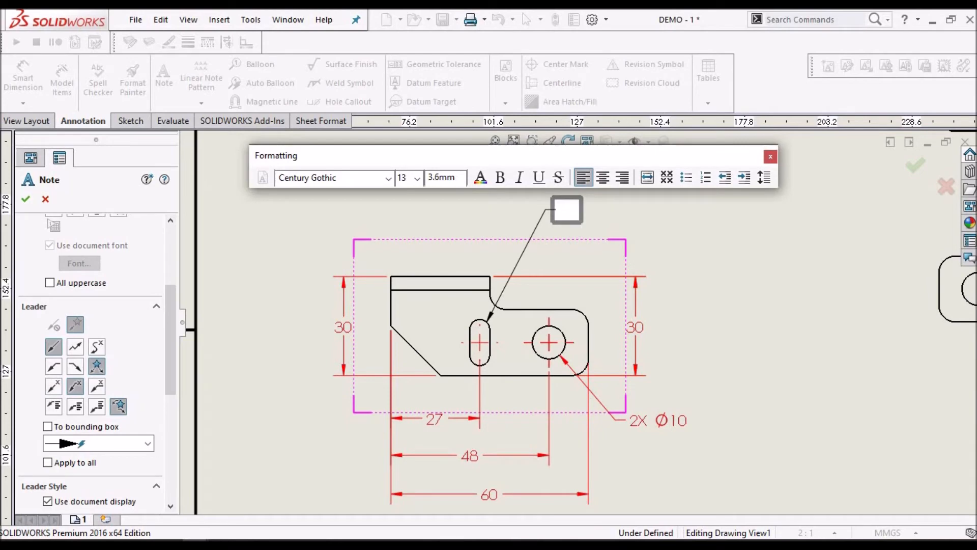
# Enter "2X SLOT 14MM x" in the slot note, checking the slot length against the reference PDF
pyautogui.write('2X SLOT 16MM x')
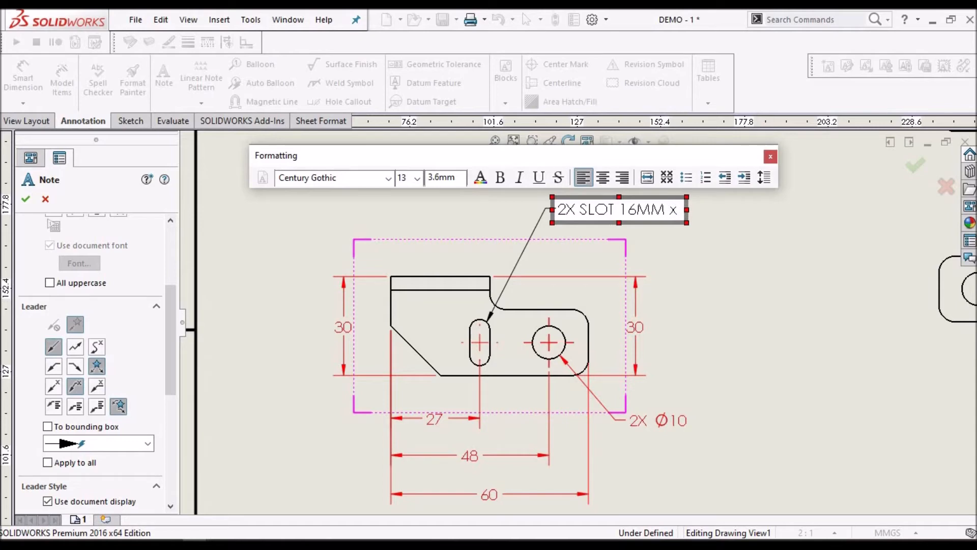
pyautogui.hotkey('alt', 'Tab')
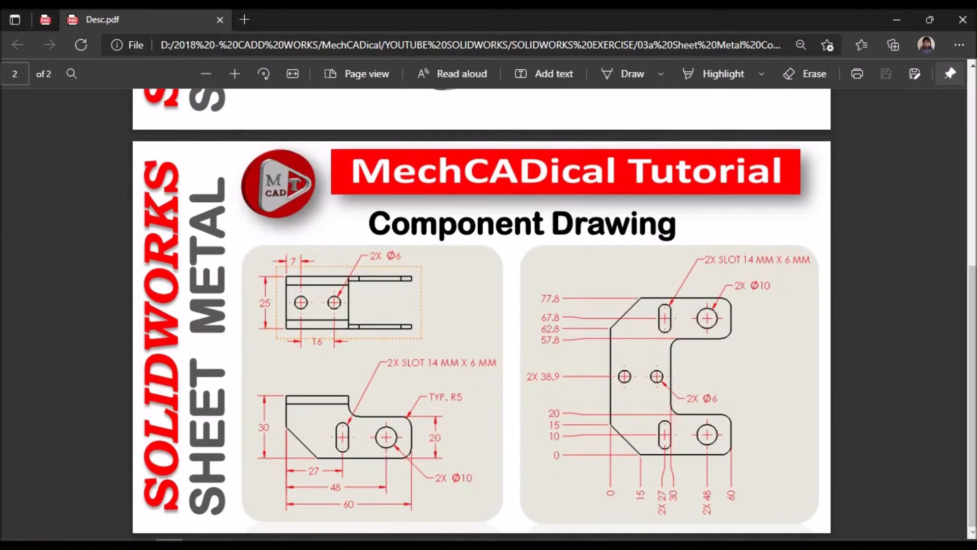
pyautogui.hotkey('alt', 'Tab')
pyautogui.click(638, 210)
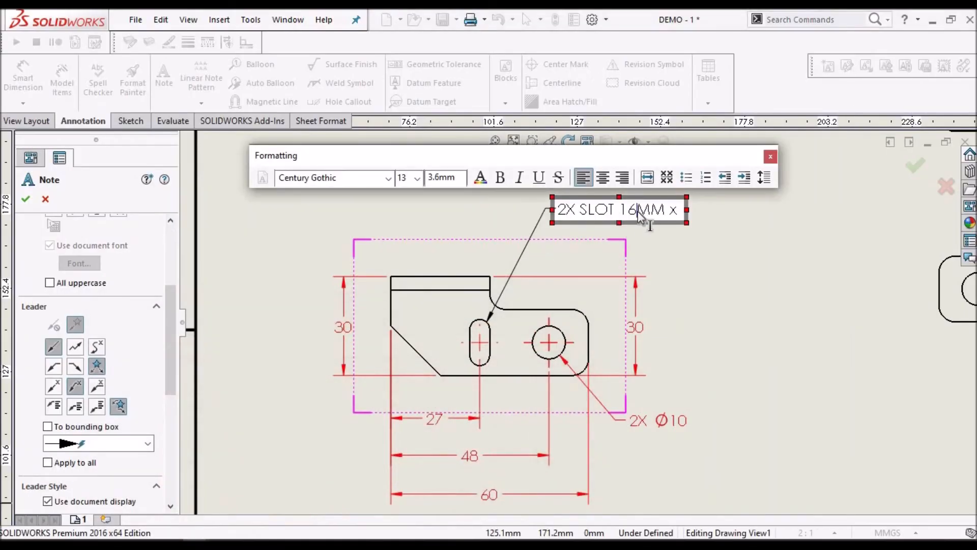
pyautogui.press('BackSpace')
pyautogui.write('4')
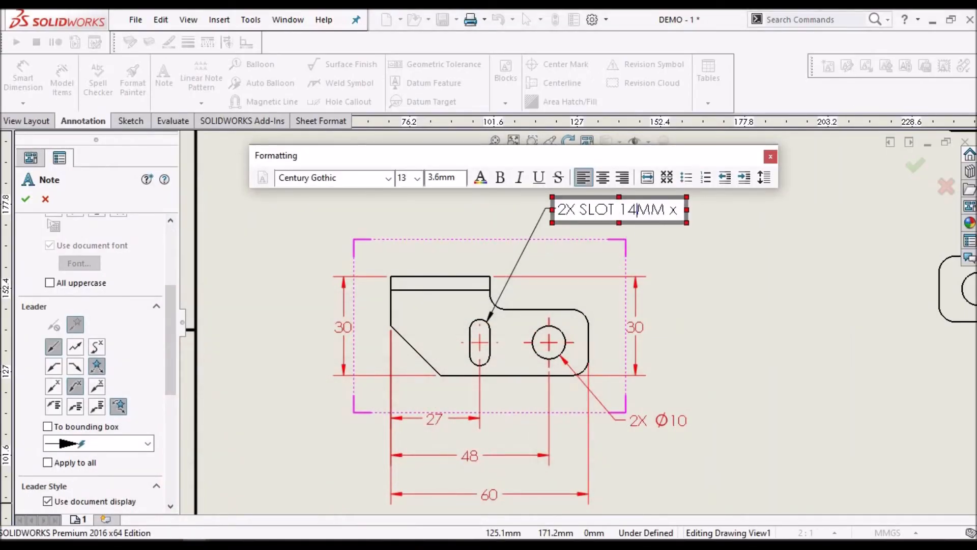
# Complete the slot note as "2X SLOT 14 MM x 6 MM" and confirm it
pyautogui.click(679, 210)
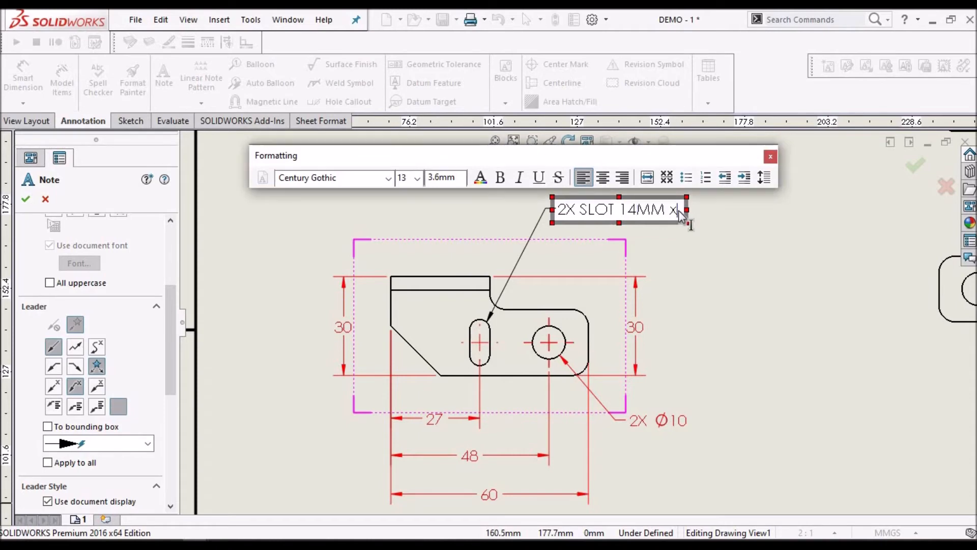
pyautogui.write('6 MM')
pyautogui.click(639, 218)
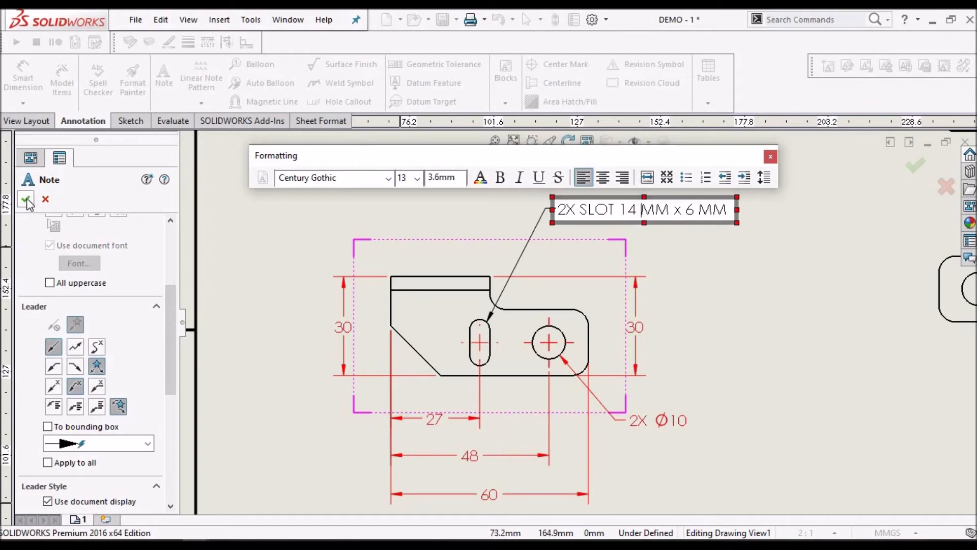
pyautogui.click(733, 308)
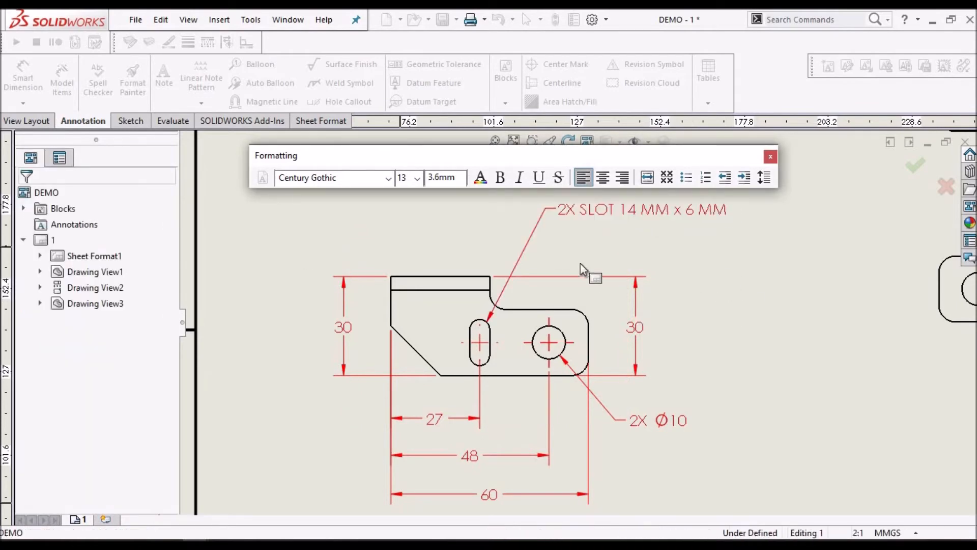
# Move the slot note closer to the top of the front view
pyautogui.scroll(1, 590, 263)
pyautogui.scroll(2, 597, 261)
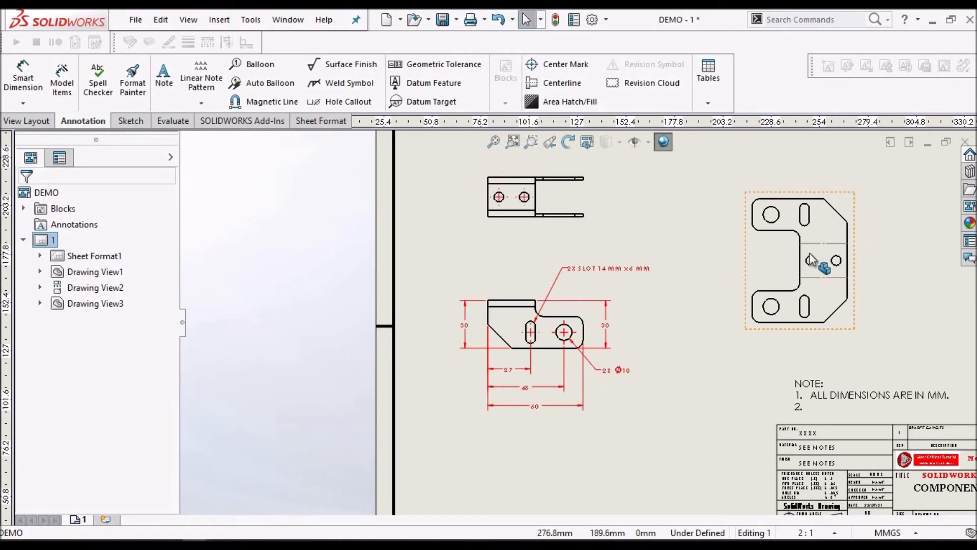
pyautogui.scroll(-2, 809, 256)
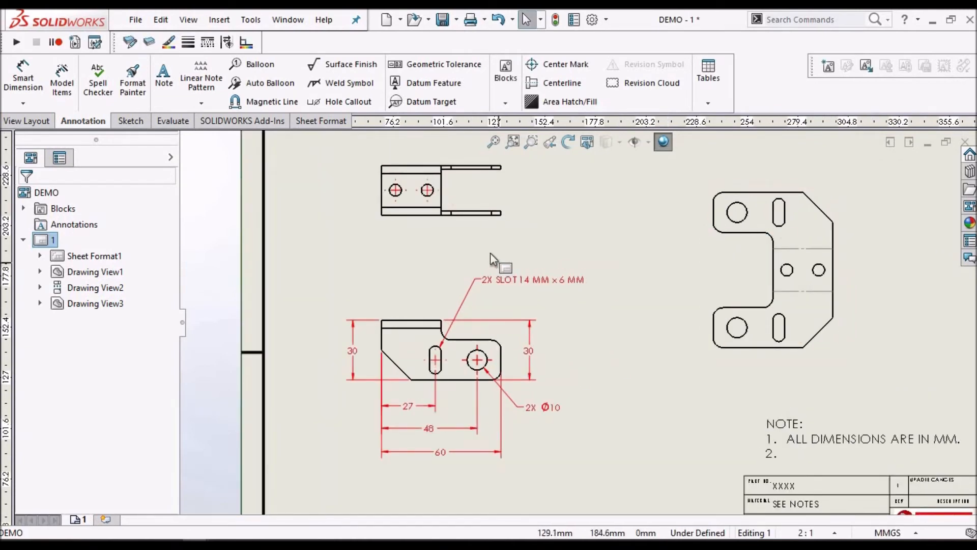
pyautogui.scroll(-2, 467, 234)
pyautogui.moveTo(559, 296); pyautogui.dragTo(573, 320)
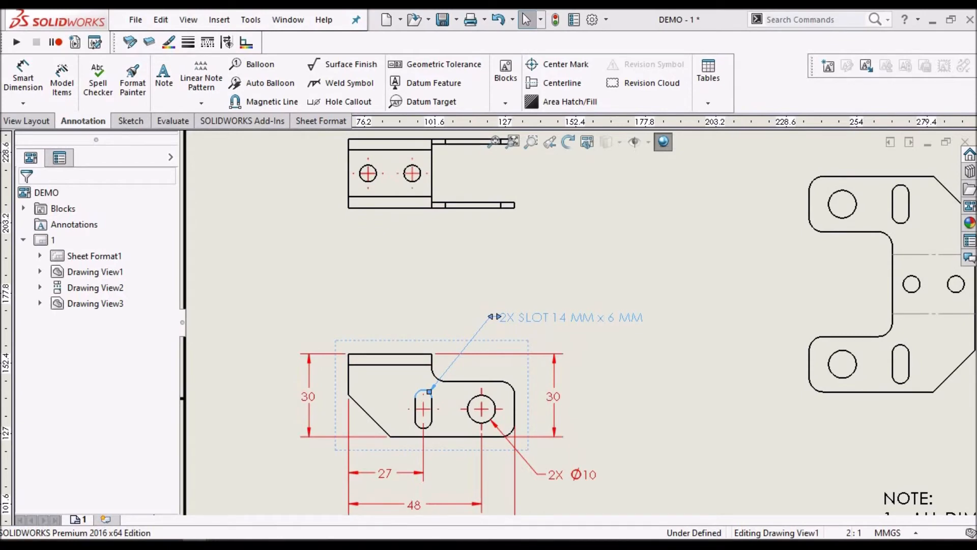
pyautogui.click(493, 316)
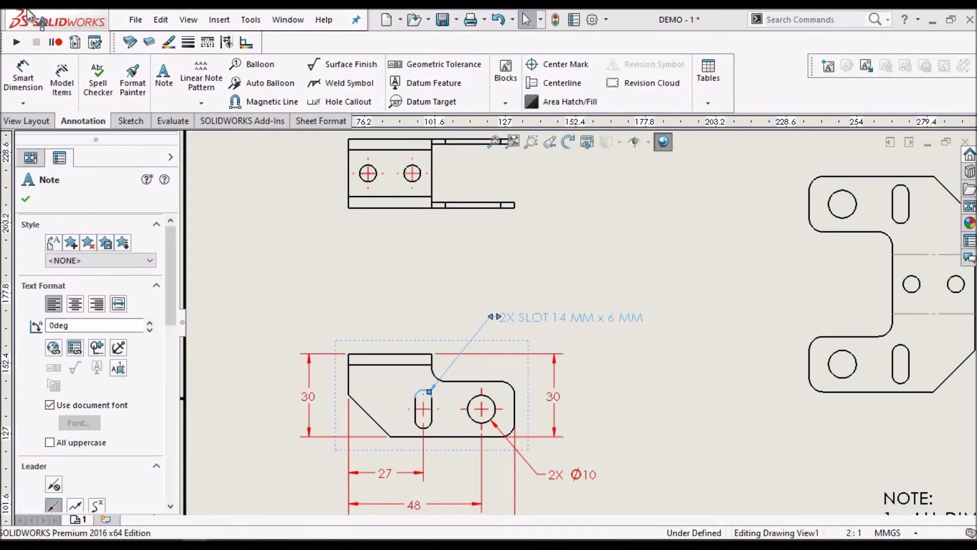
# Dimension the overall length of the bracket in the top view, placing the dimension below the view
pyautogui.click(21, 84)
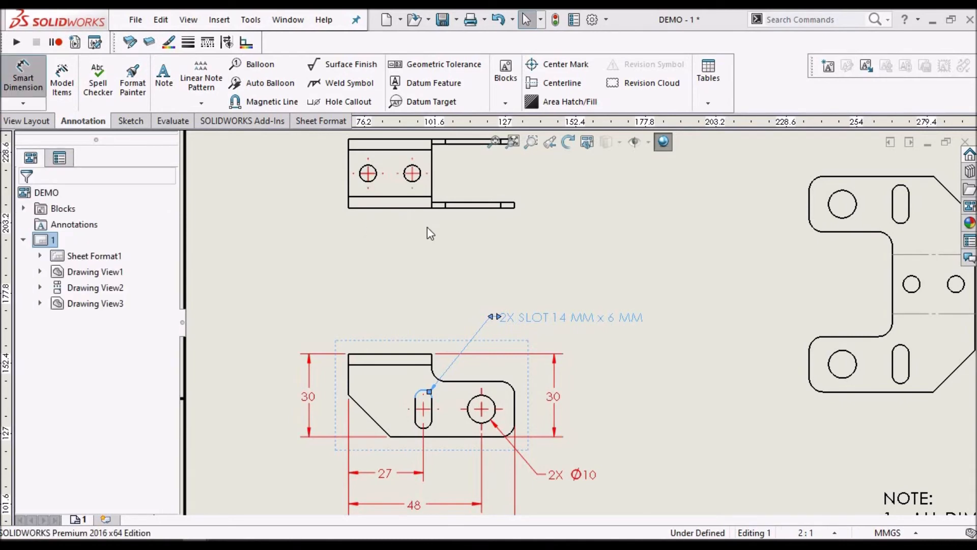
pyautogui.scroll(-3, 428, 173)
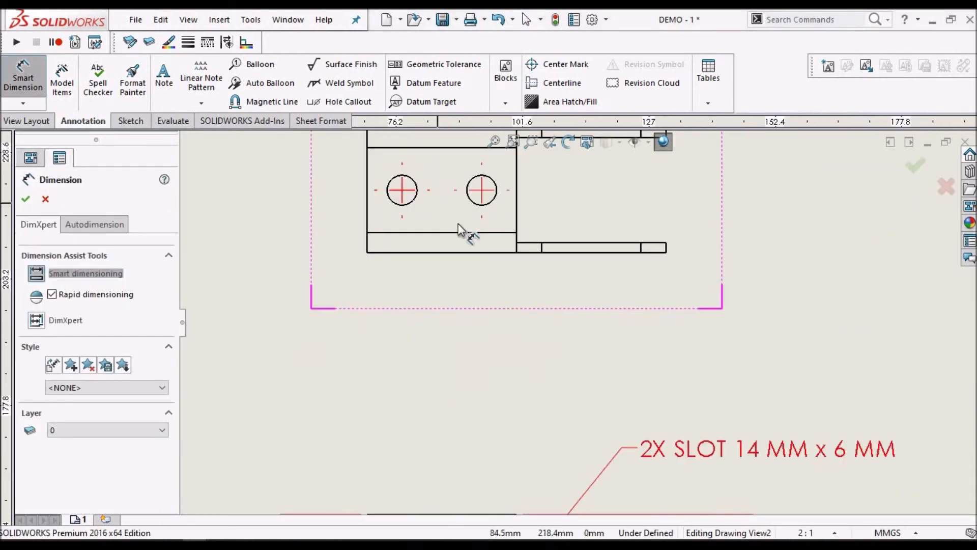
pyautogui.scroll(3, 572, 241)
pyautogui.scroll(-2, 572, 242)
pyautogui.click(440, 269)
pyautogui.scroll(-2, 665, 331)
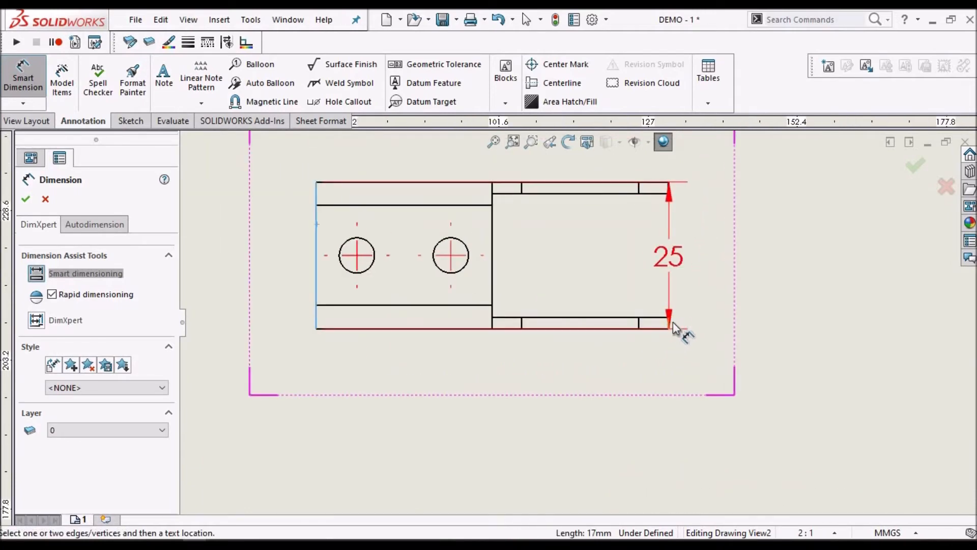
pyautogui.scroll(-2, 672, 328)
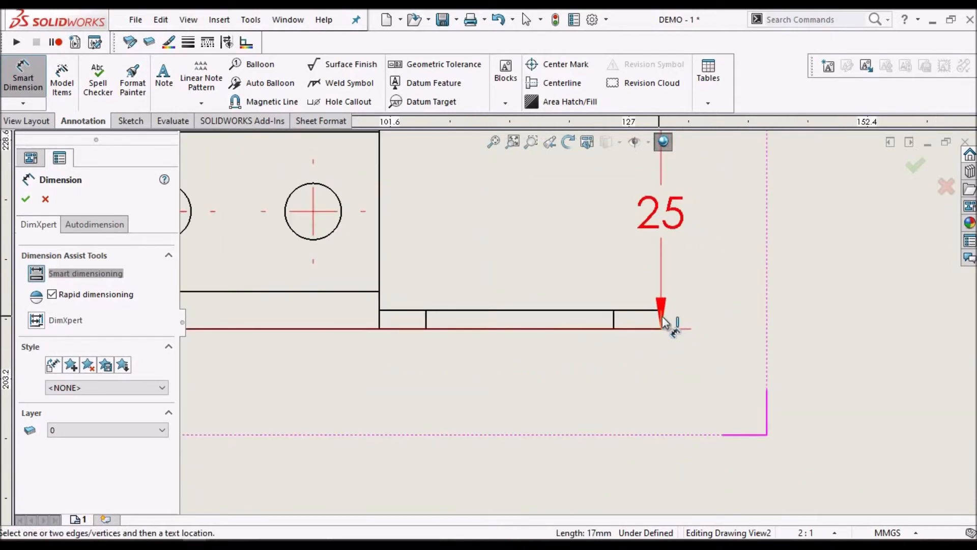
pyautogui.click(663, 317)
pyautogui.scroll(1, 425, 386)
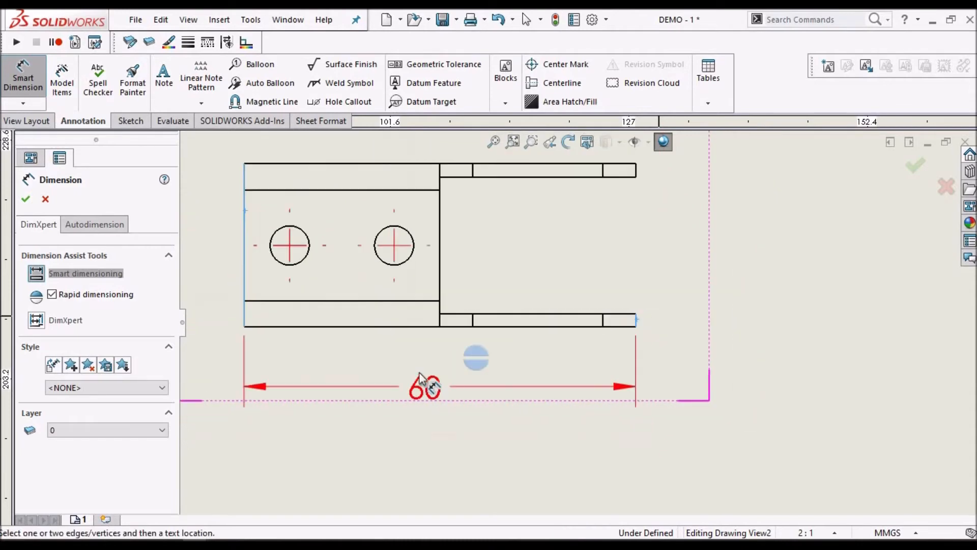
pyautogui.scroll(4, 426, 387)
pyautogui.scroll(-2, 480, 399)
pyautogui.click(474, 399)
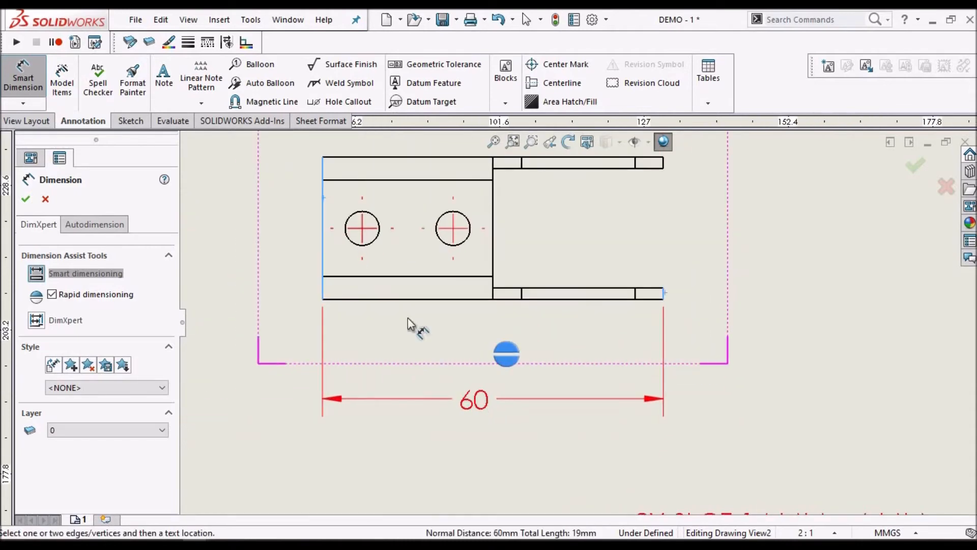
# Dimension the center distance between the two holes in the top view, placing it between the view and the overall length dimension
pyautogui.click(375, 241)
pyautogui.click(534, 356)
pyautogui.click(464, 245)
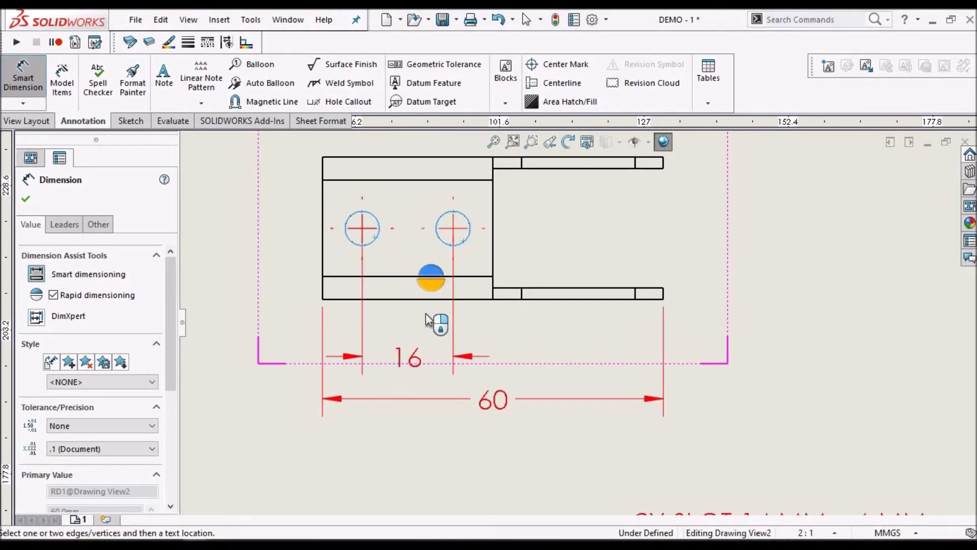
pyautogui.click(534, 346)
pyautogui.press('Escape')
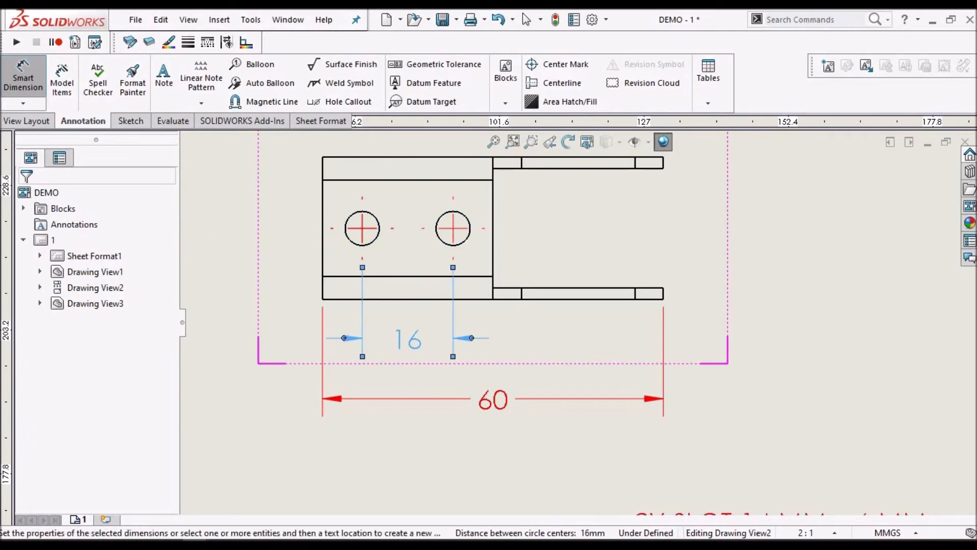
pyautogui.click(26, 201)
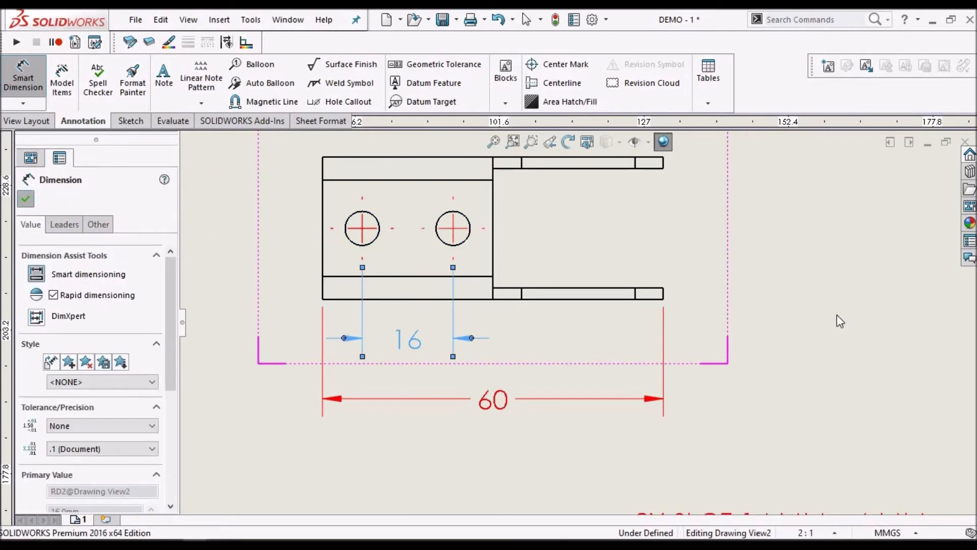
pyautogui.click(814, 294)
# Dimension the overall width of the bracket in the top view between its two outer edges, beside the closed end
pyautogui.scroll(1, 786, 292)
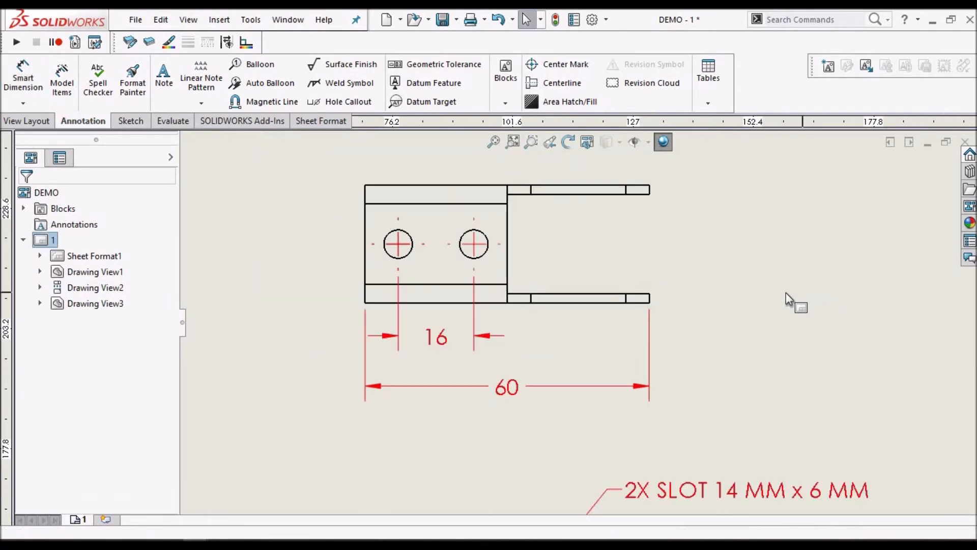
pyautogui.scroll(4, 786, 292)
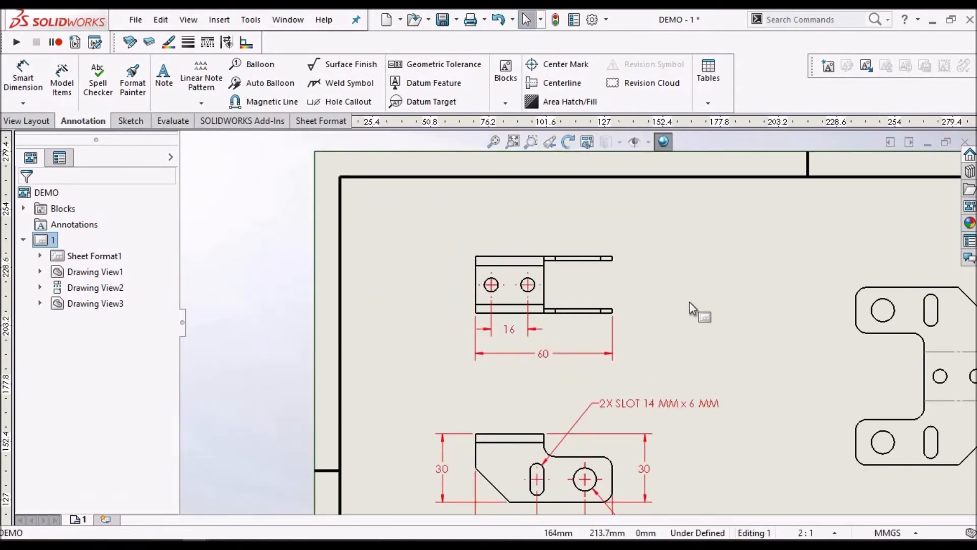
pyautogui.scroll(3, 689, 301)
pyautogui.scroll(-3, 590, 284)
pyautogui.click(20, 76)
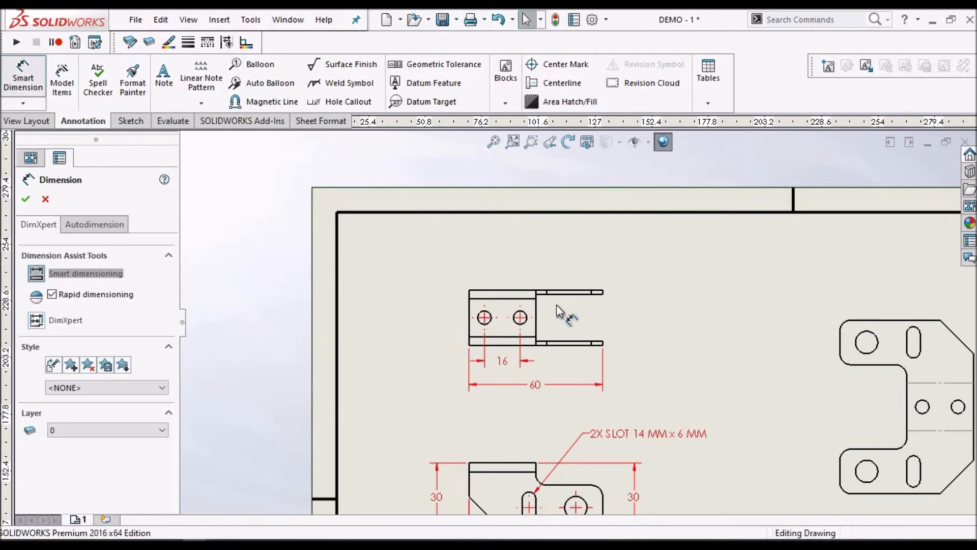
pyautogui.scroll(-3, 563, 312)
pyautogui.click(547, 235)
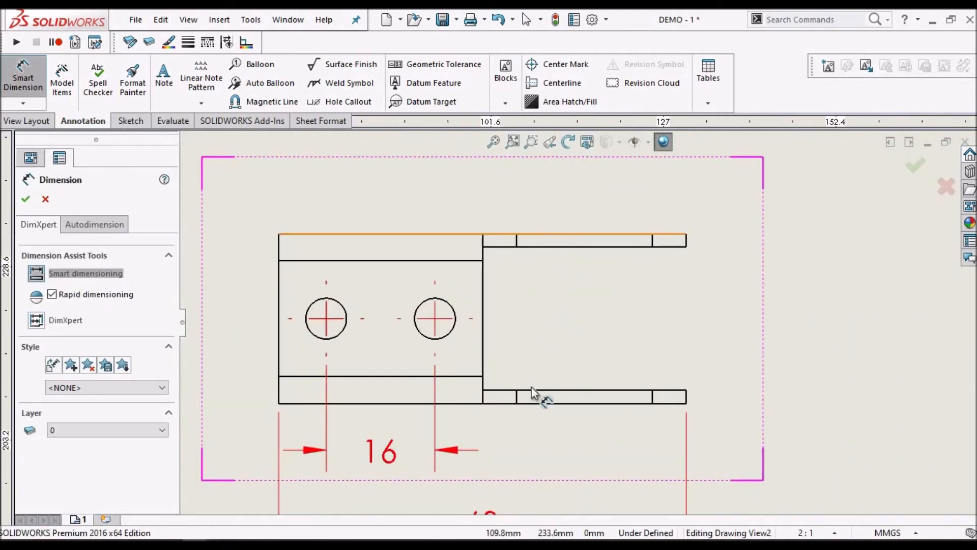
pyautogui.click(549, 405)
pyautogui.click(244, 324)
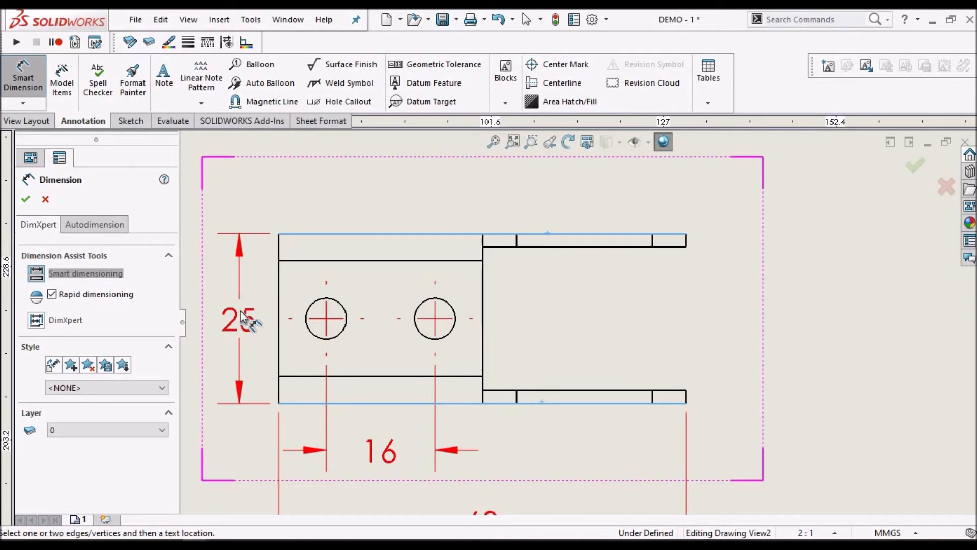
pyautogui.press('Escape')
pyautogui.click(835, 301)
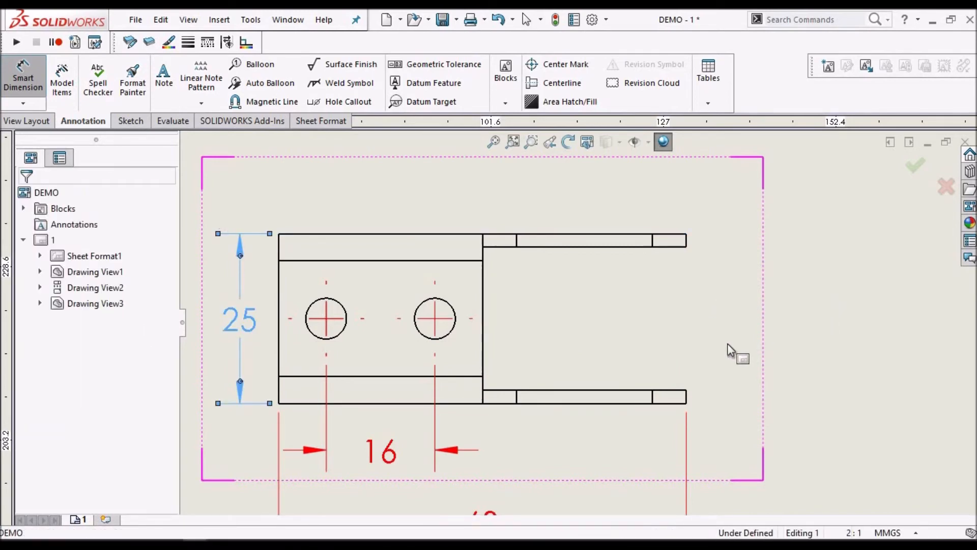
# Show the top view's overall length dimension in parentheses as a reference dimension and move it slightly farther below the view
pyautogui.scroll(7, 728, 343)
pyautogui.scroll(-2, 571, 351)
pyautogui.scroll(-2, 573, 350)
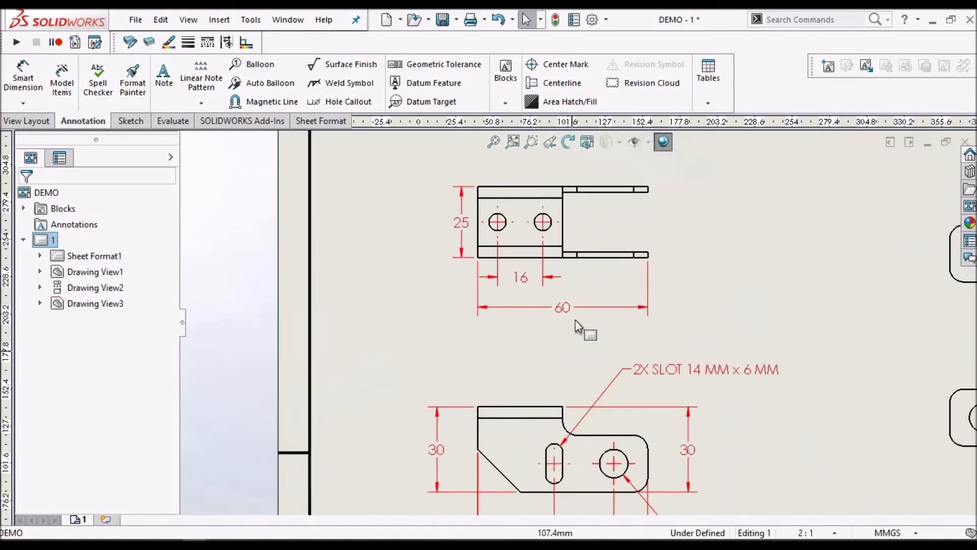
pyautogui.moveTo(569, 313); pyautogui.dragTo(558, 204, button='middle')
pyautogui.scroll(-3, 560, 430)
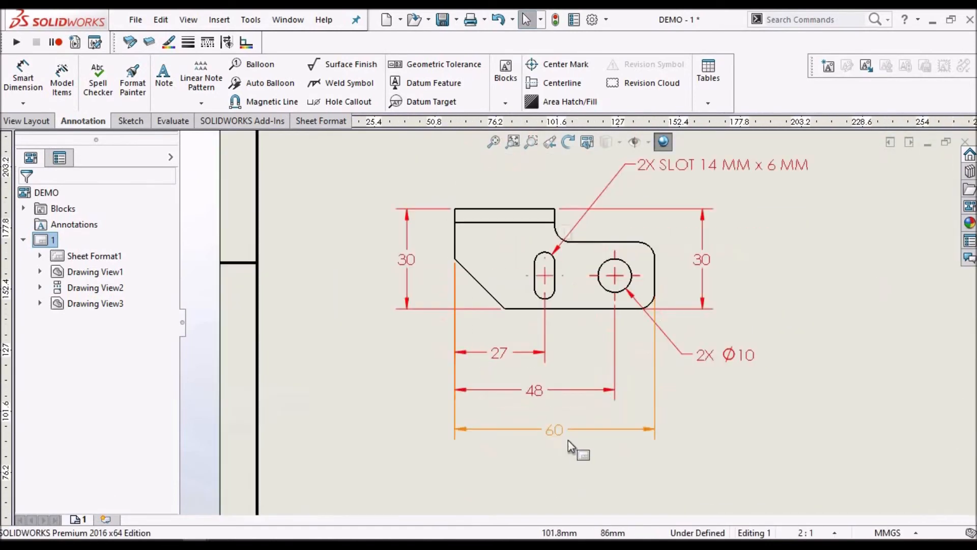
pyautogui.press('f')
pyautogui.click(579, 245)
pyautogui.scroll(-3, 580, 243)
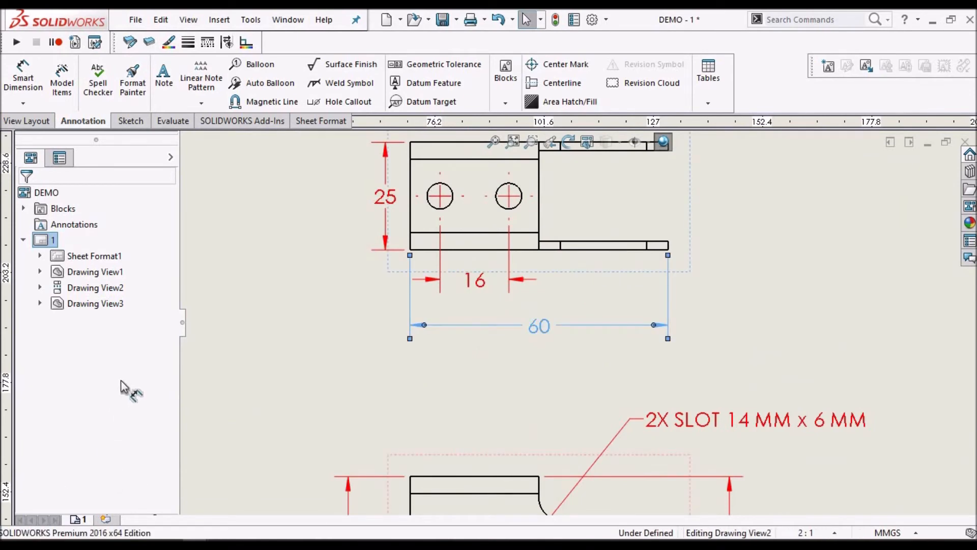
pyautogui.scroll(-3, 136, 477)
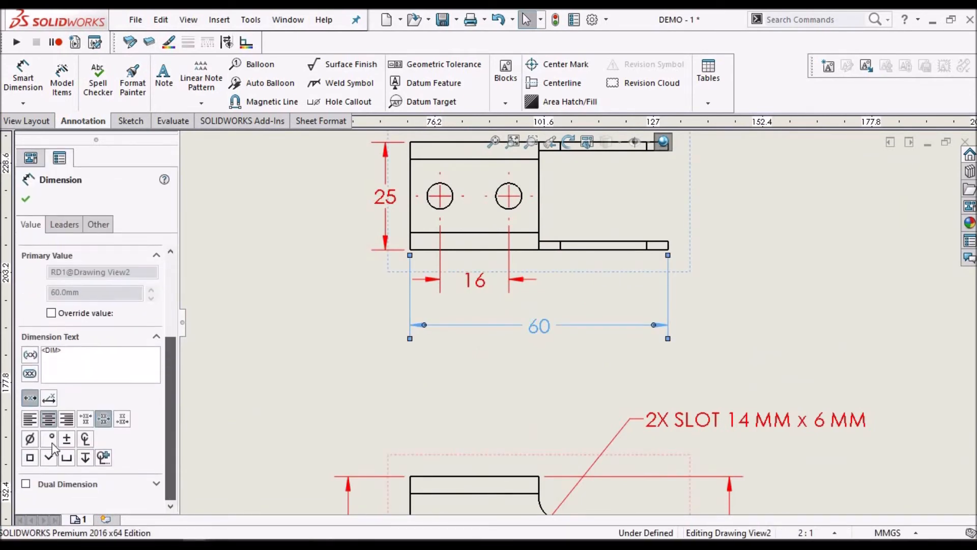
pyautogui.click(28, 355)
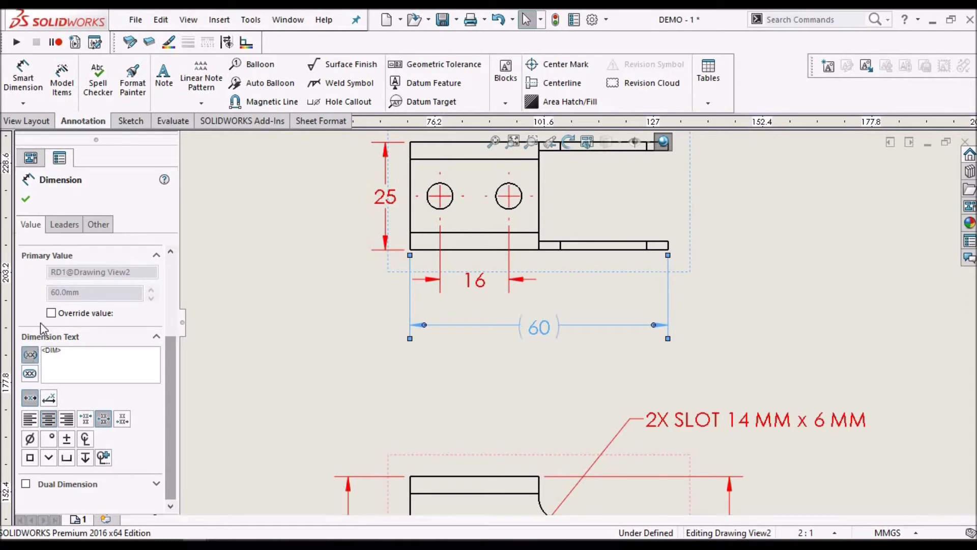
pyautogui.click(25, 199)
pyautogui.click(528, 342)
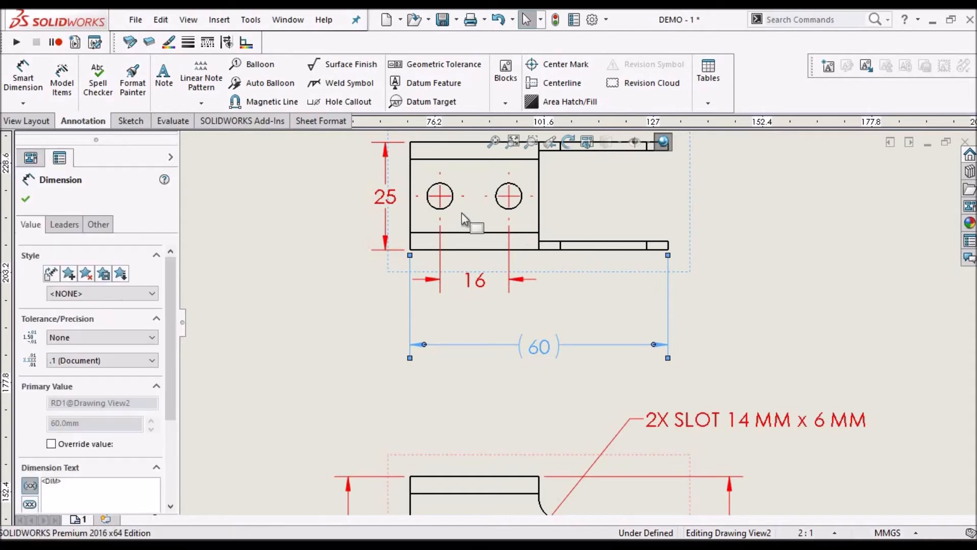
pyautogui.scroll(4, 622, 245)
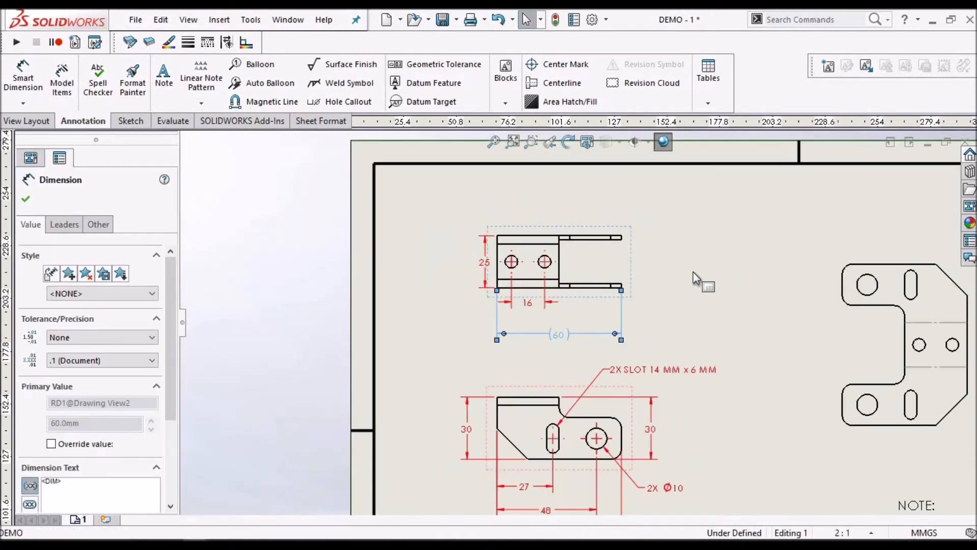
pyautogui.click(692, 273)
# Dimension the diameter of the top view's left hole, place the callout above the view and prefix its text with "2X"
pyautogui.scroll(1, 675, 278)
pyautogui.scroll(-2, 530, 495)
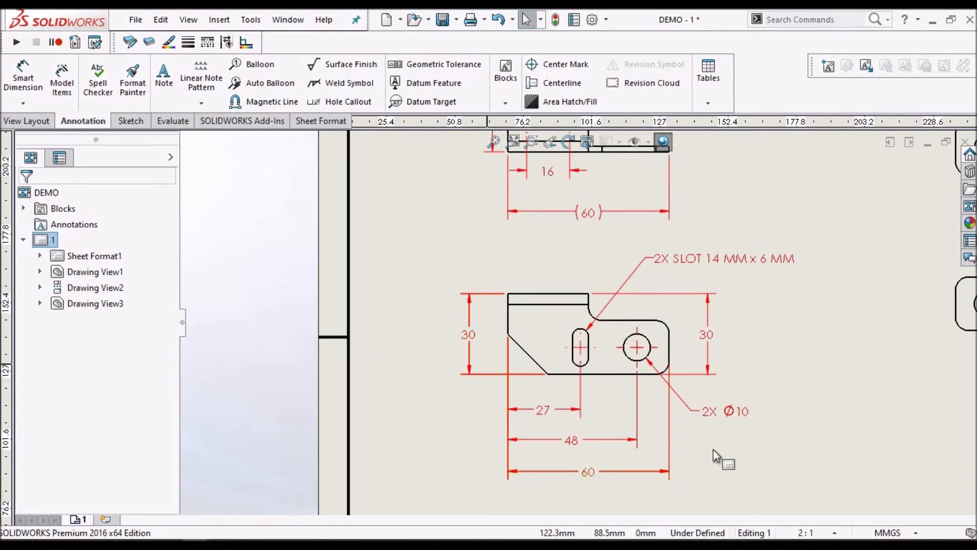
pyautogui.scroll(3, 713, 449)
pyautogui.scroll(-1, 759, 312)
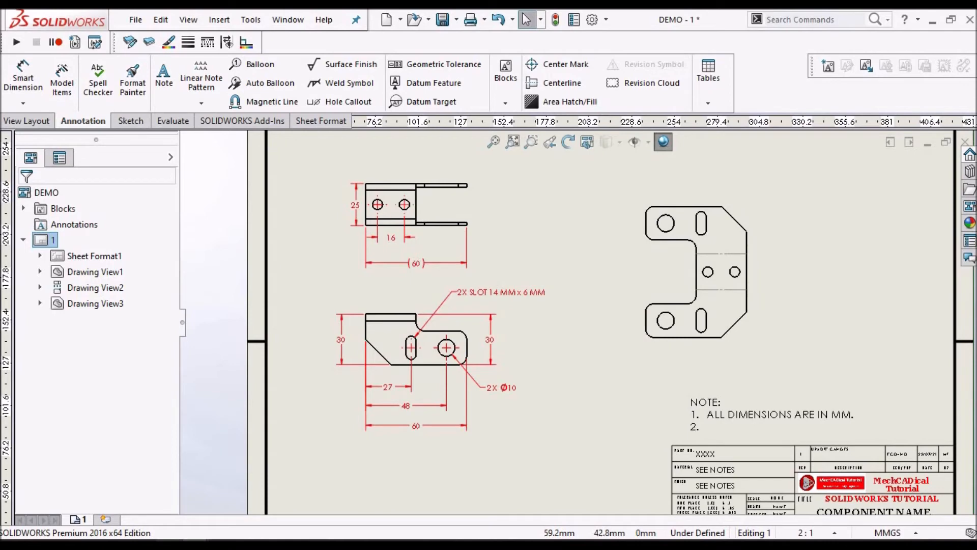
pyautogui.scroll(-4, 424, 182)
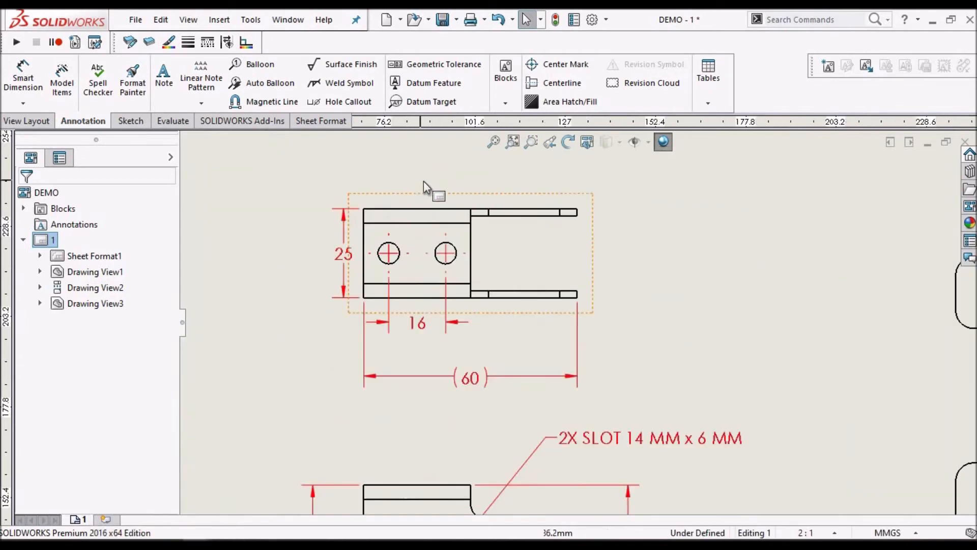
pyautogui.click(24, 77)
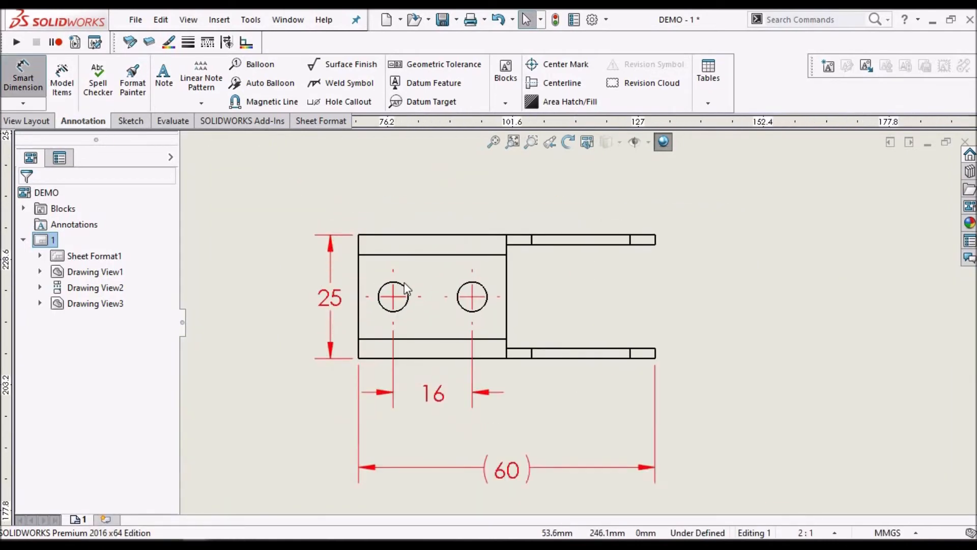
pyautogui.scroll(-2, 413, 282)
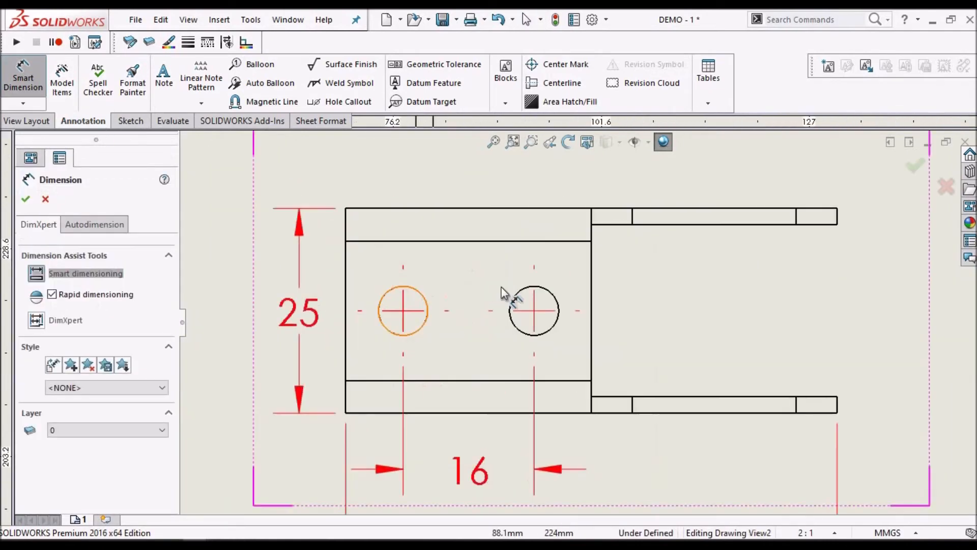
pyautogui.click(419, 294)
pyautogui.scroll(3, 531, 214)
pyautogui.scroll(-2, 560, 229)
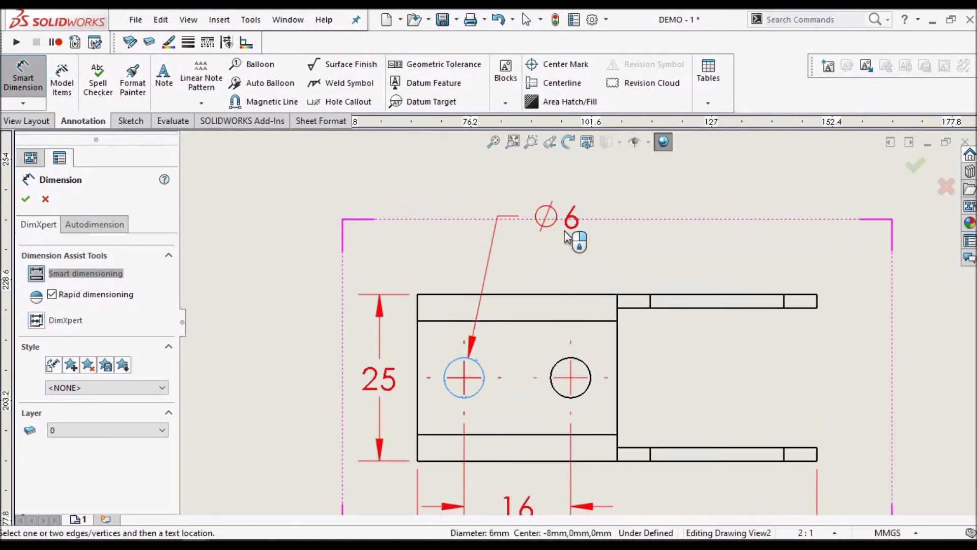
pyautogui.click(588, 239)
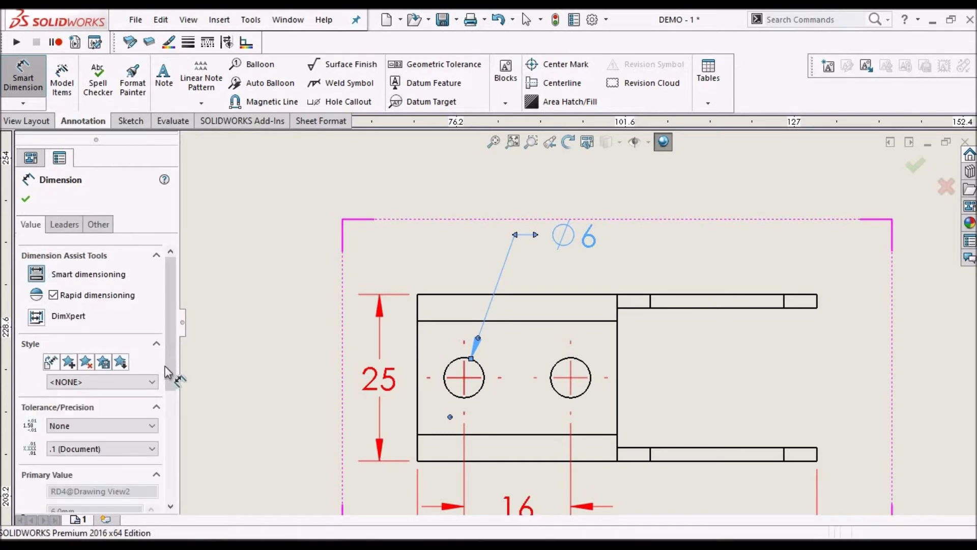
pyautogui.moveTo(170, 369); pyautogui.dragTo(171, 479)
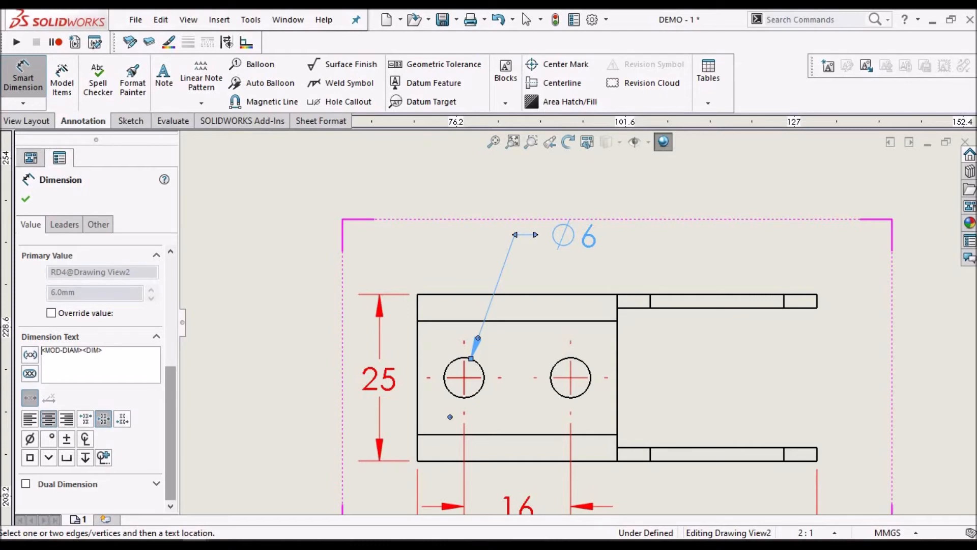
pyautogui.write('2X')
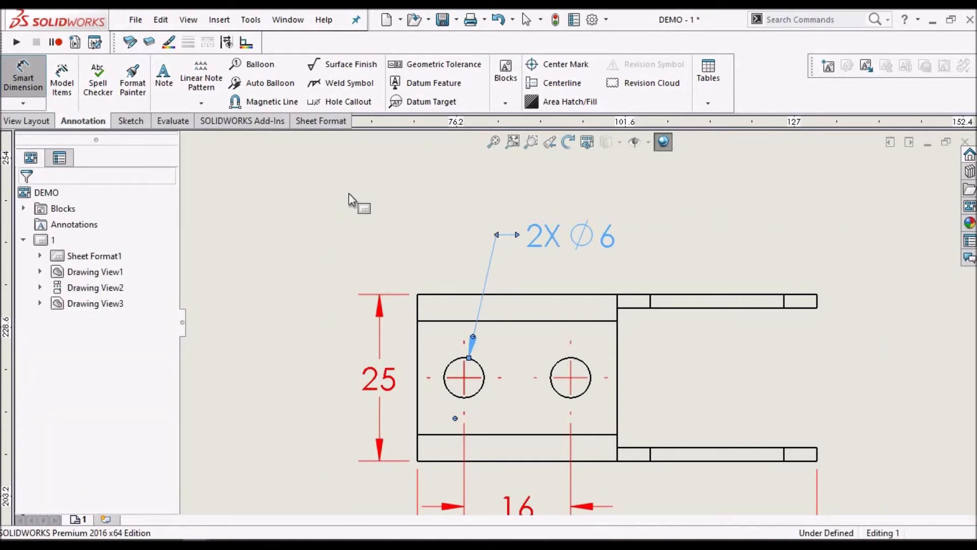
pyautogui.scroll(6, 771, 230)
pyautogui.scroll(2, 728, 444)
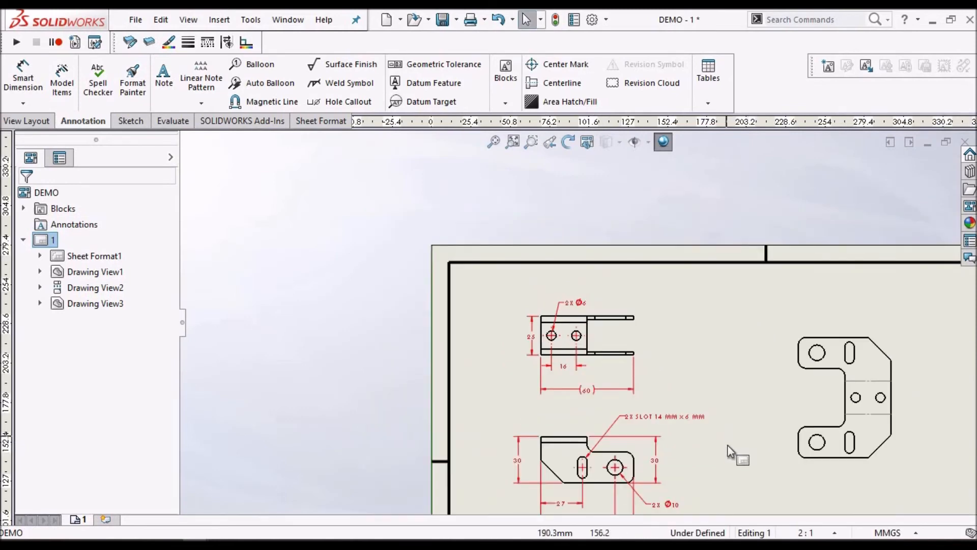
pyautogui.scroll(-5, 728, 444)
pyautogui.scroll(-2, 648, 427)
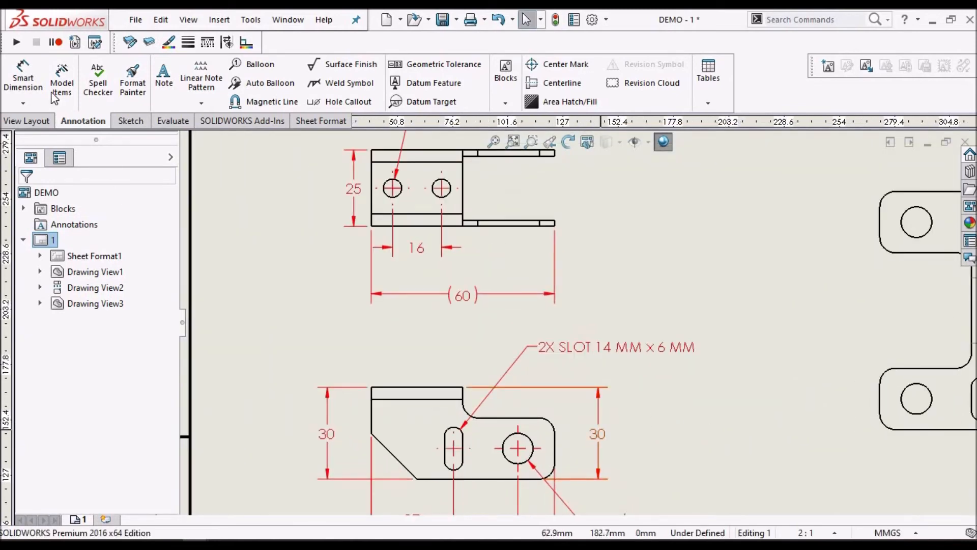
pyautogui.click(33, 74)
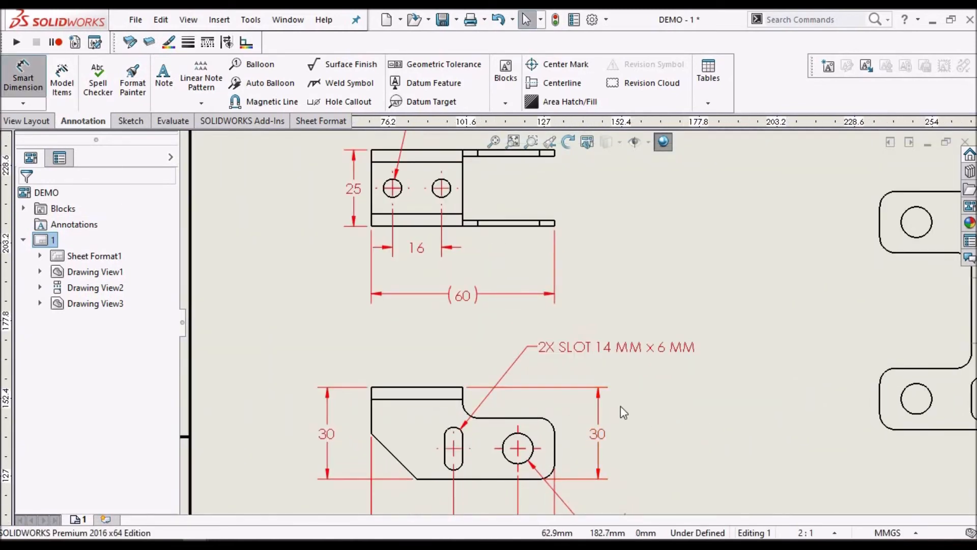
pyautogui.scroll(-2, 646, 397)
pyautogui.scroll(2, 647, 393)
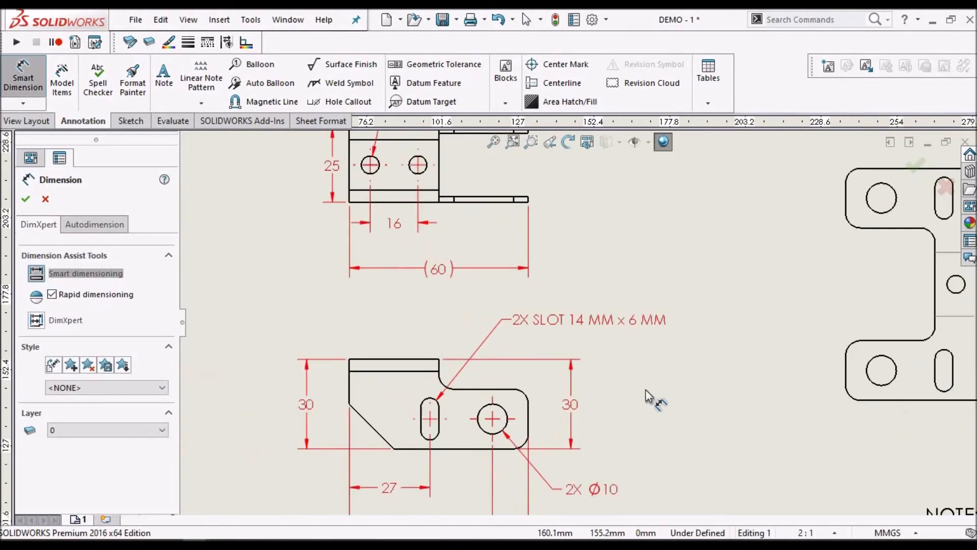
pyautogui.scroll(2, 631, 382)
pyautogui.scroll(-1, 611, 370)
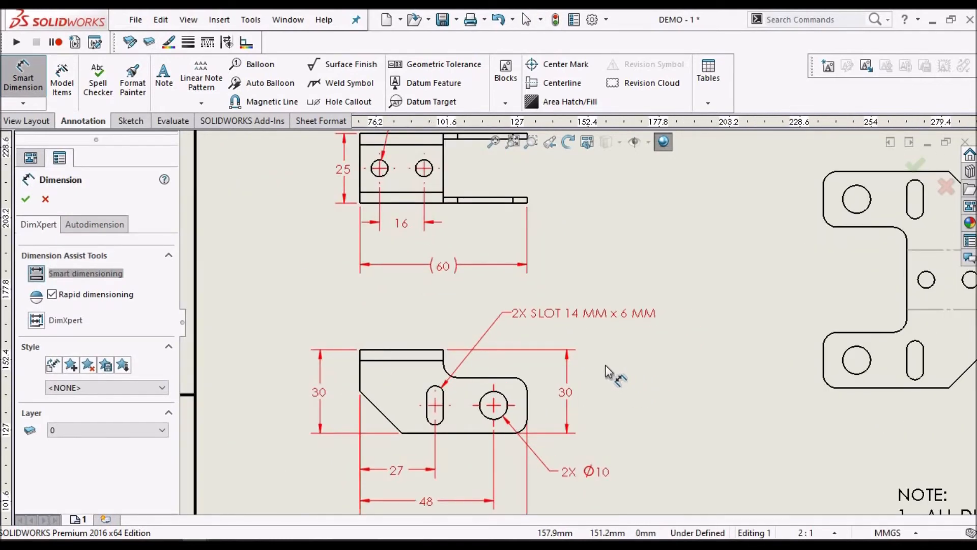
pyautogui.scroll(-1, 584, 369)
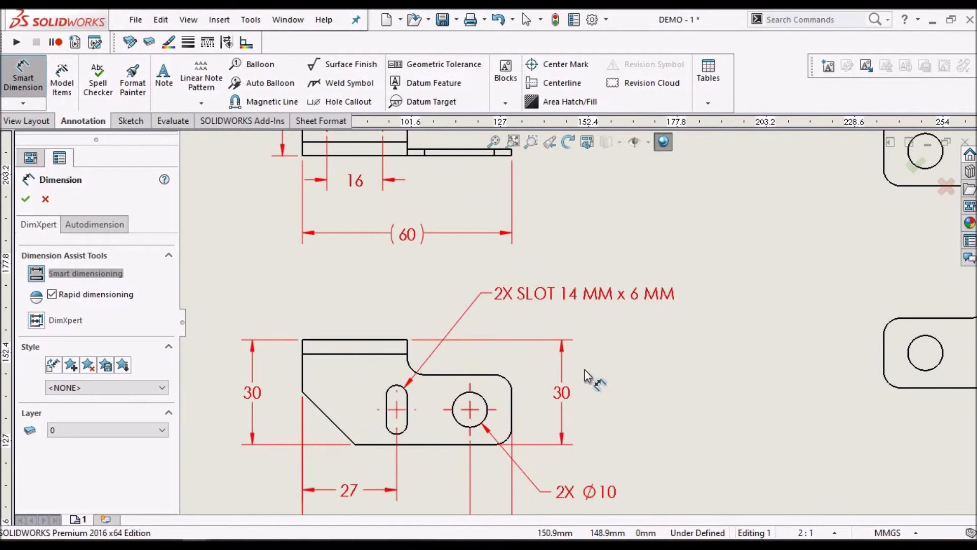
pyautogui.scroll(2, 509, 389)
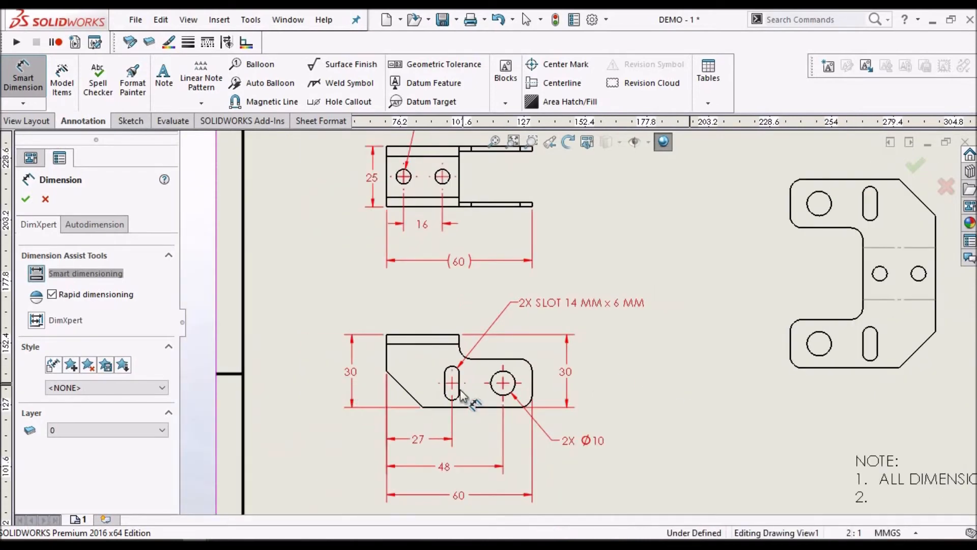
pyautogui.scroll(-3, 458, 366)
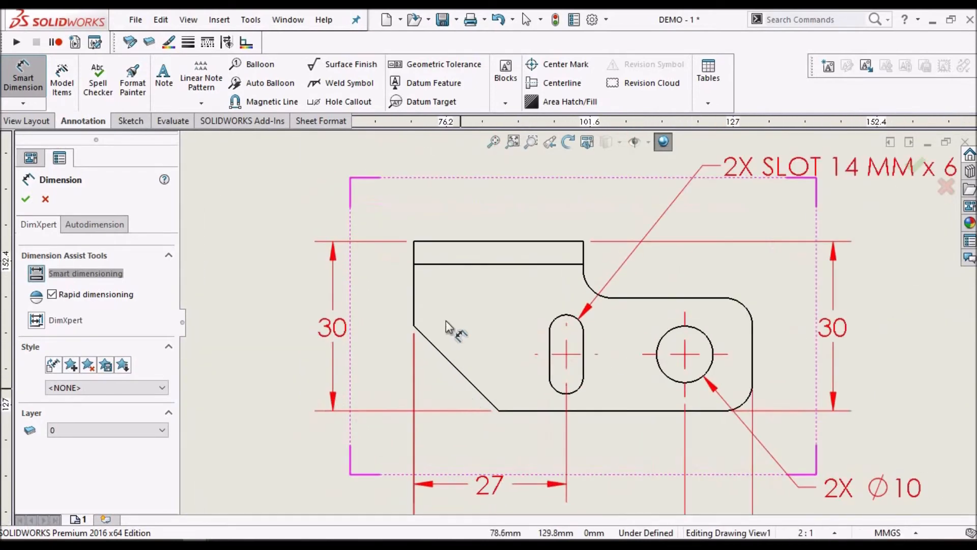
pyautogui.click(497, 394)
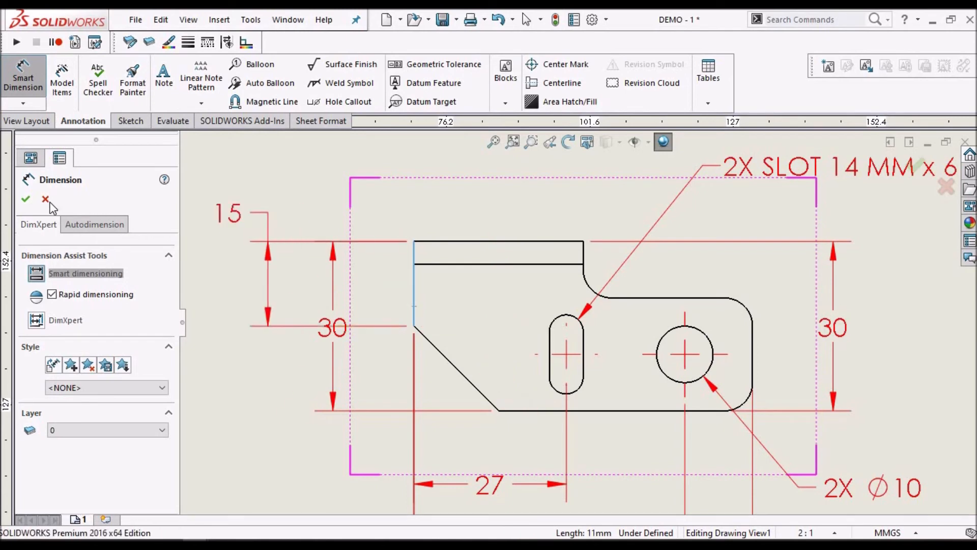
pyautogui.press('Escape')
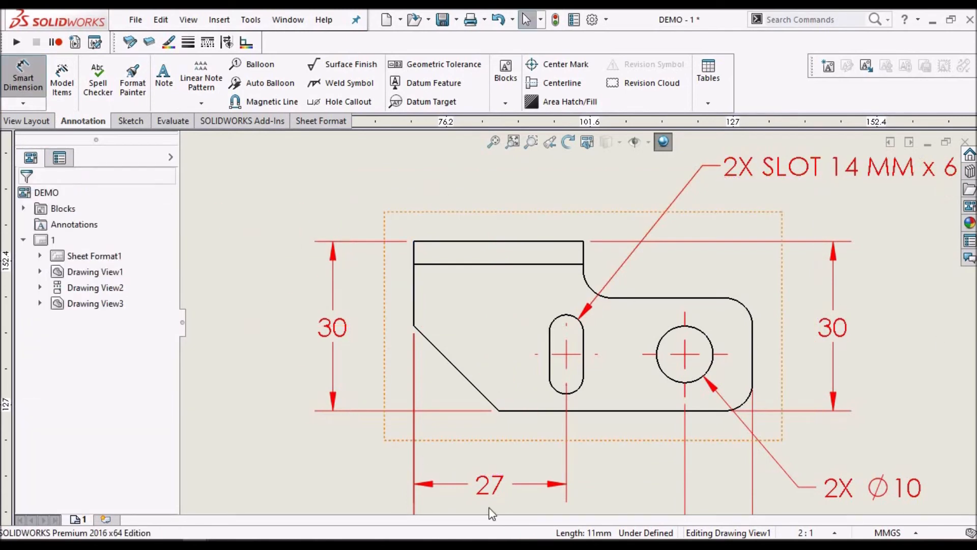
# Dimension the vertical height of the front view's angled corner cut, placing it between the view and the overall height dimension
pyautogui.click(509, 410)
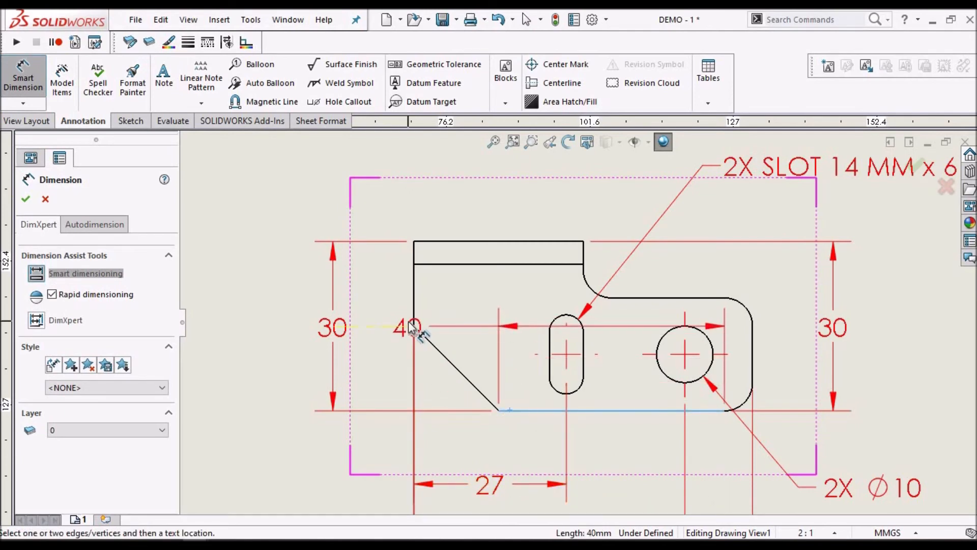
pyautogui.scroll(-2, 413, 329)
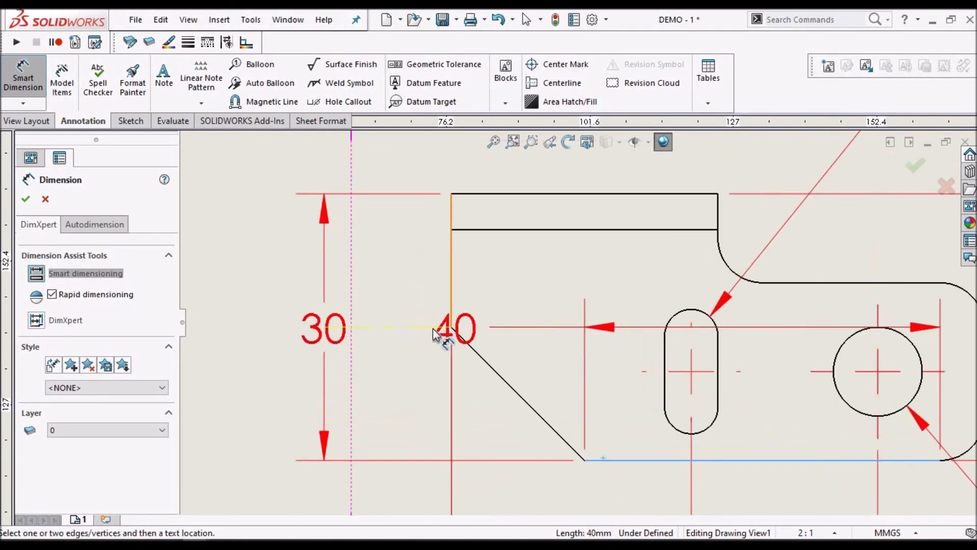
pyautogui.click(451, 327)
pyautogui.click(402, 387)
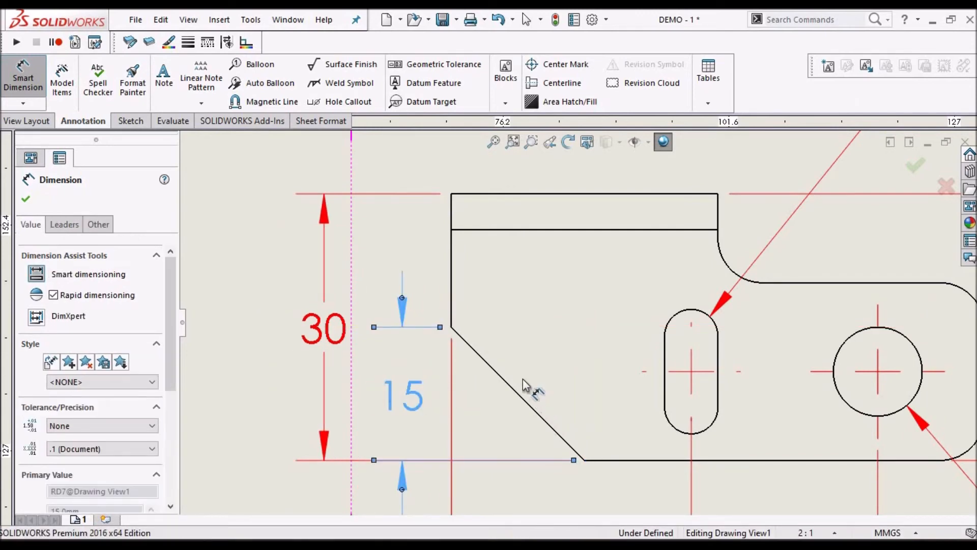
# Dimension the horizontal length of the front view's angled corner cut, placing it directly below the view, and end dimensioning
pyautogui.scroll(4, 631, 395)
pyautogui.scroll(-2, 616, 387)
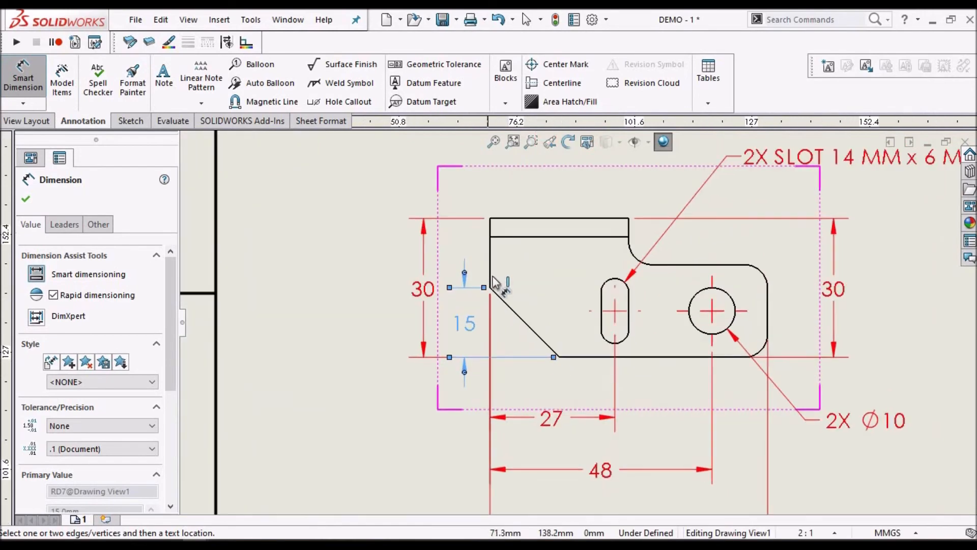
pyautogui.click(490, 268)
pyautogui.click(553, 357)
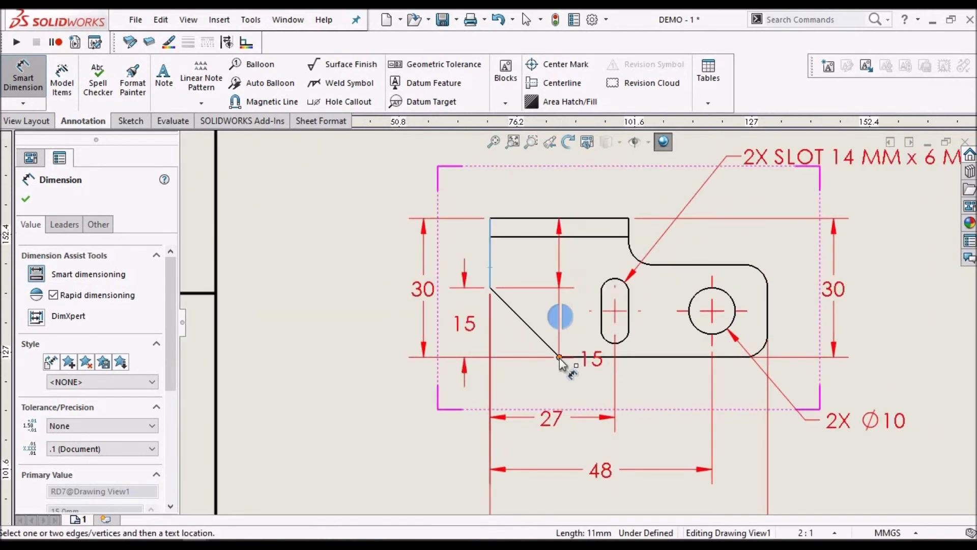
pyautogui.scroll(-2, 530, 390)
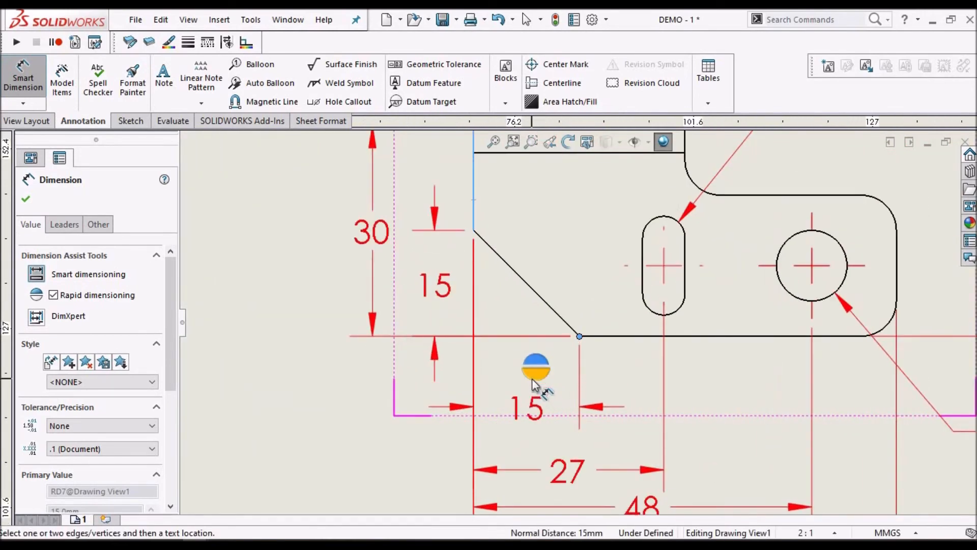
pyautogui.click(532, 378)
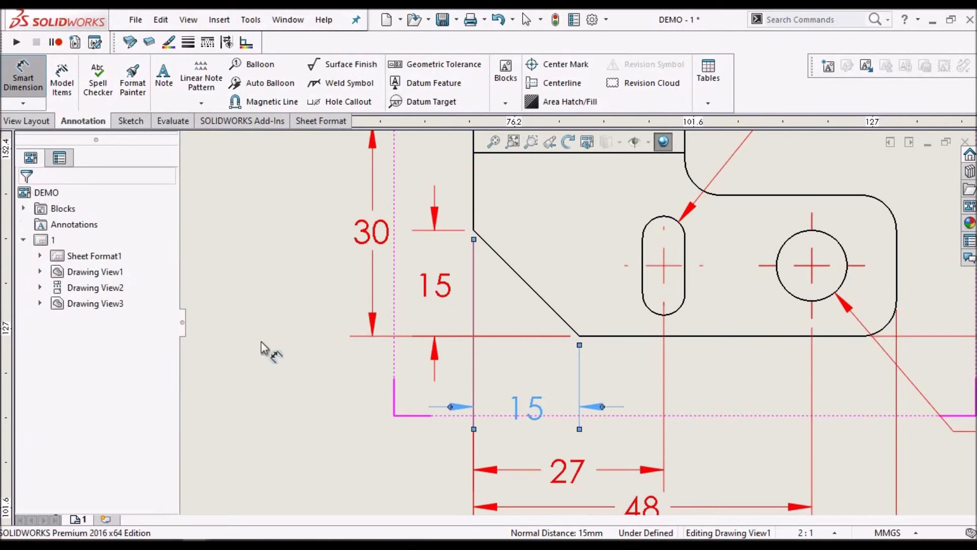
pyautogui.click(504, 378)
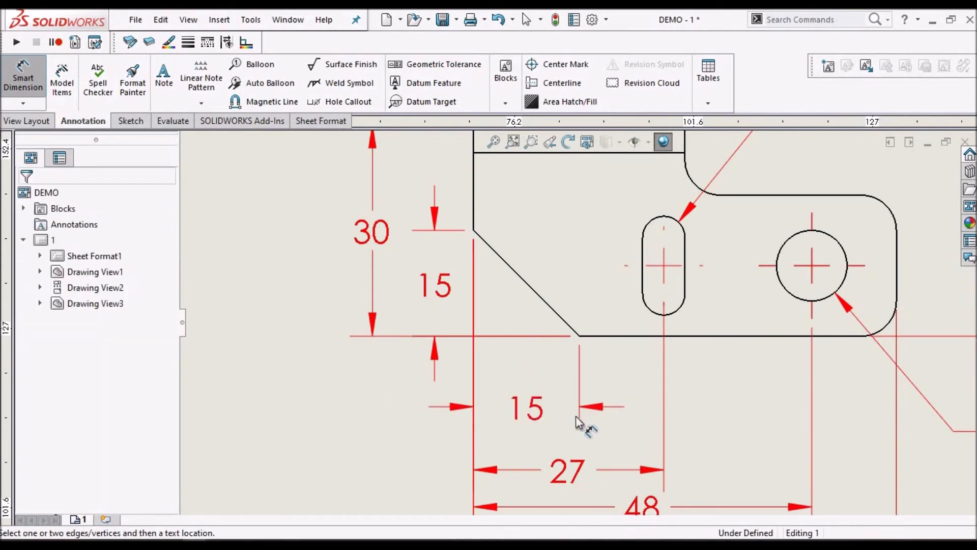
pyautogui.scroll(6, 327, 418)
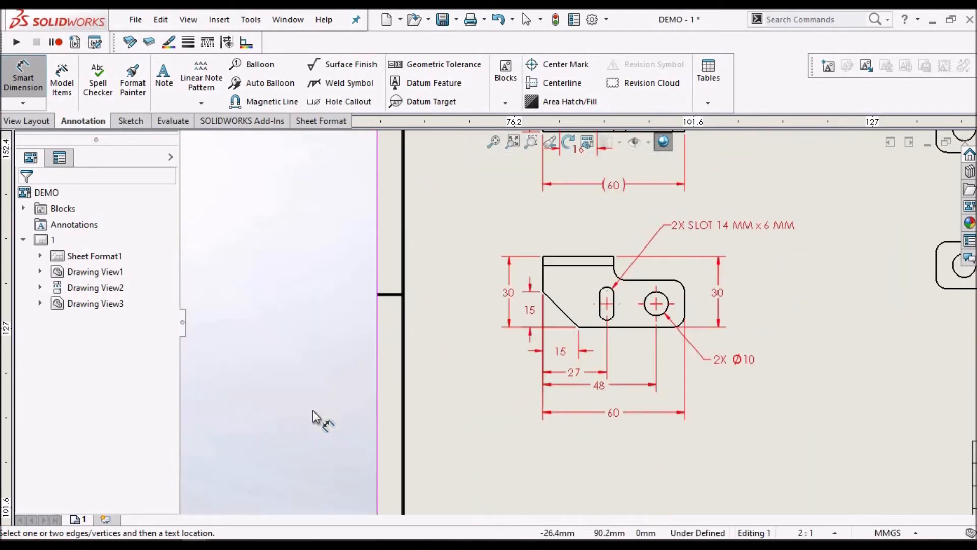
pyautogui.rightClick(316, 399)
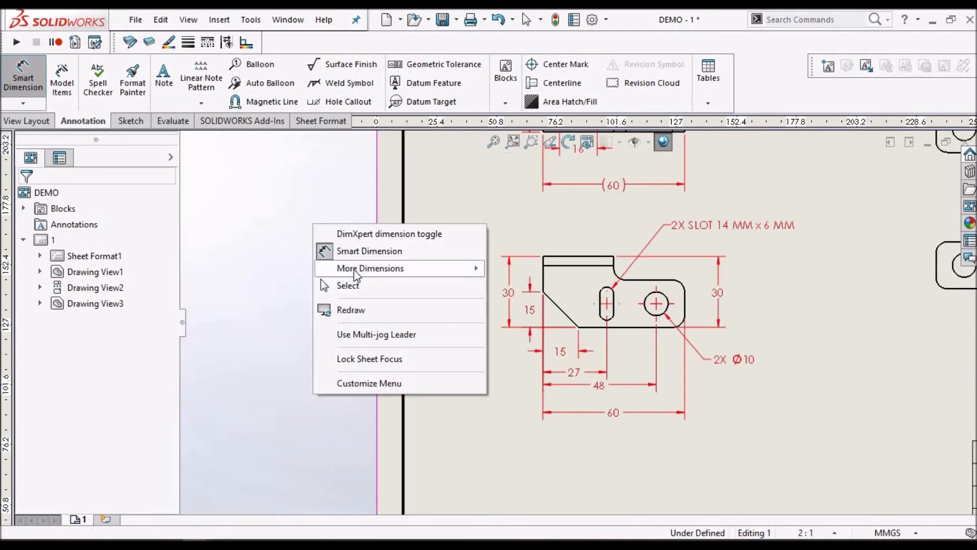
pyautogui.click(350, 283)
# Space out the stacked slot-position, hole-position and overall length dimensions below the front view at roughly even intervals
pyautogui.scroll(-5, 567, 402)
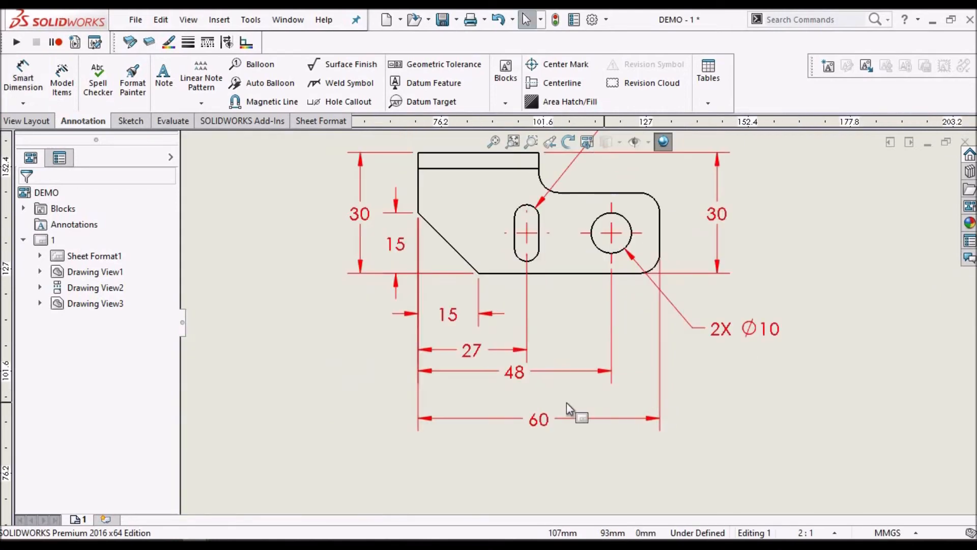
pyautogui.click(528, 410)
pyautogui.moveTo(526, 452); pyautogui.dragTo(534, 458)
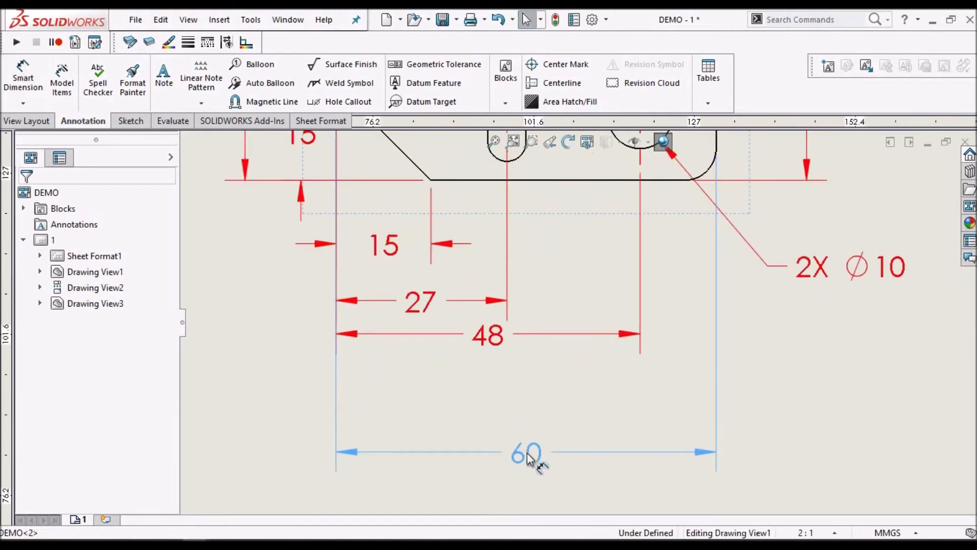
pyautogui.moveTo(522, 354); pyautogui.dragTo(523, 335)
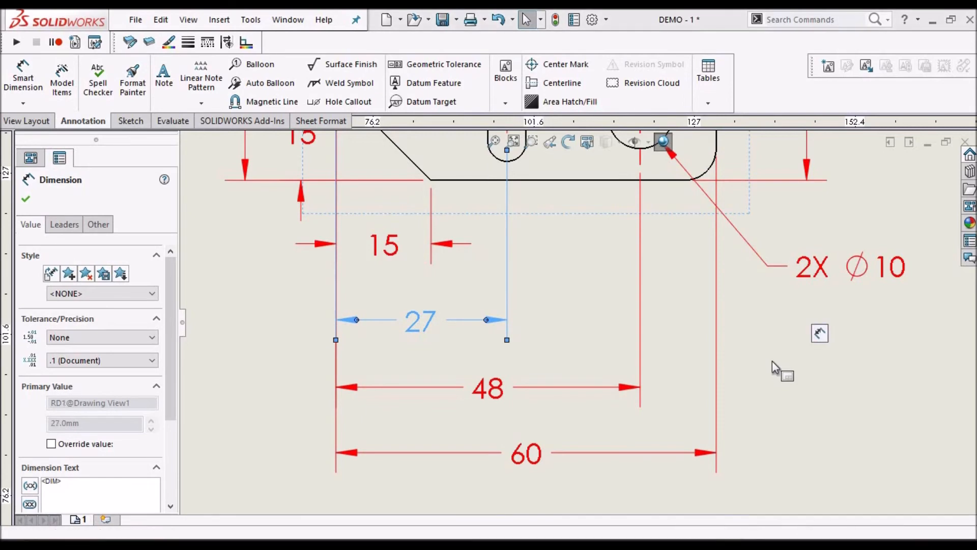
pyautogui.click(805, 374)
pyautogui.scroll(2, 804, 374)
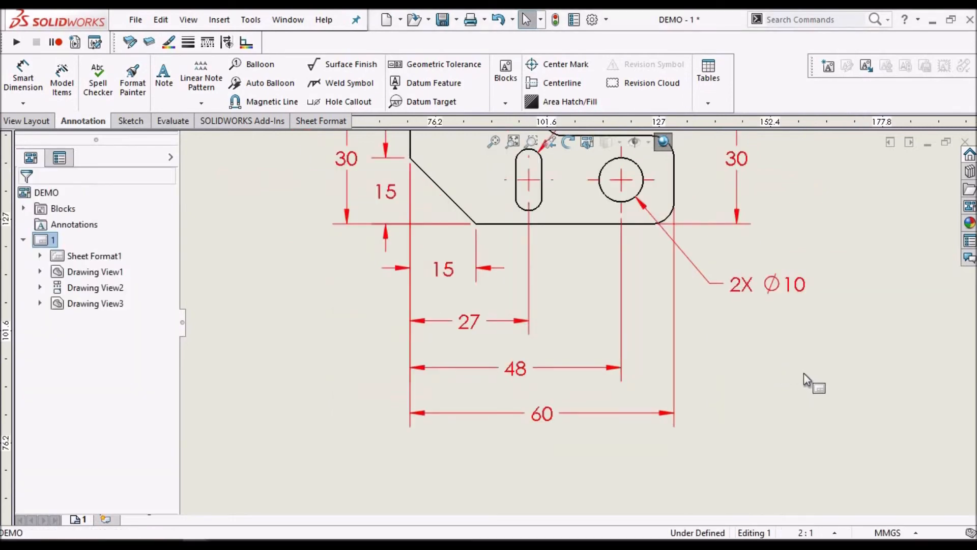
# Dimension the horizontal distance from the top view's left edge to the left hole's center, placing it above the view
pyautogui.scroll(4, 804, 374)
pyautogui.scroll(3, 804, 373)
pyautogui.scroll(-2, 677, 205)
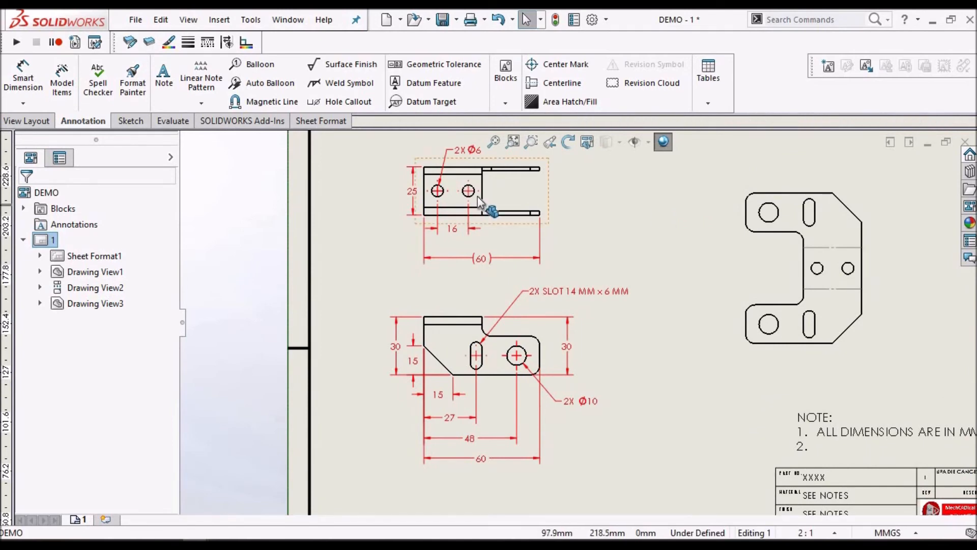
pyautogui.scroll(-4, 477, 196)
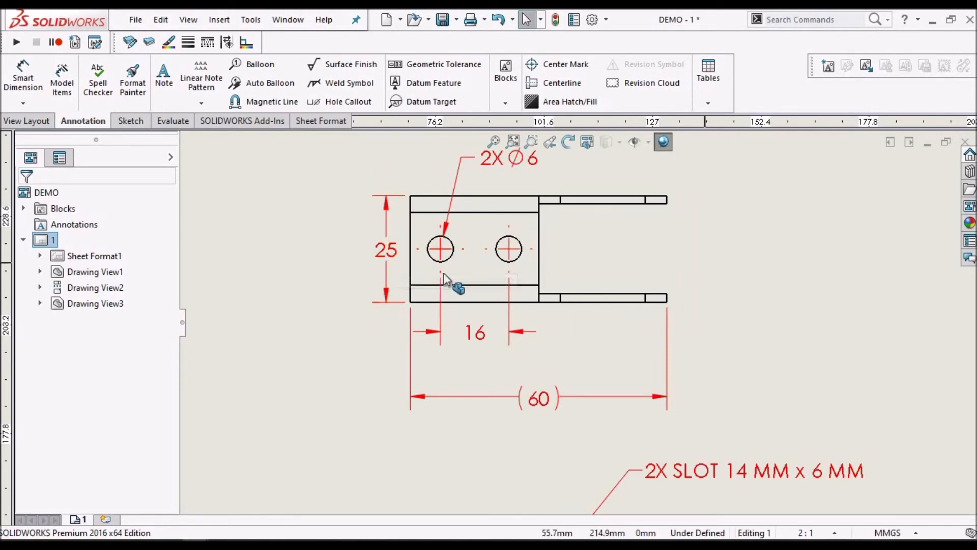
pyautogui.scroll(-3, 534, 265)
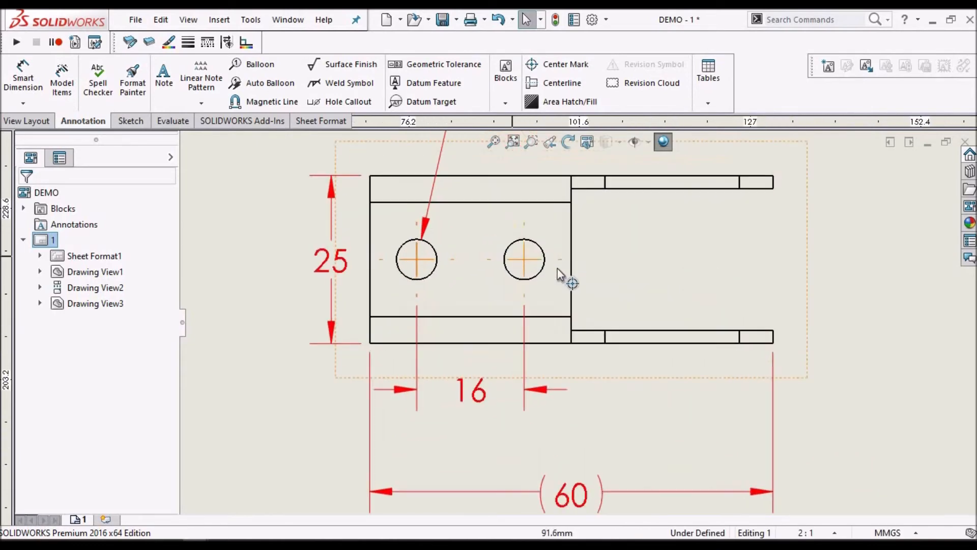
pyautogui.scroll(3, 501, 201)
pyautogui.scroll(-4, 485, 196)
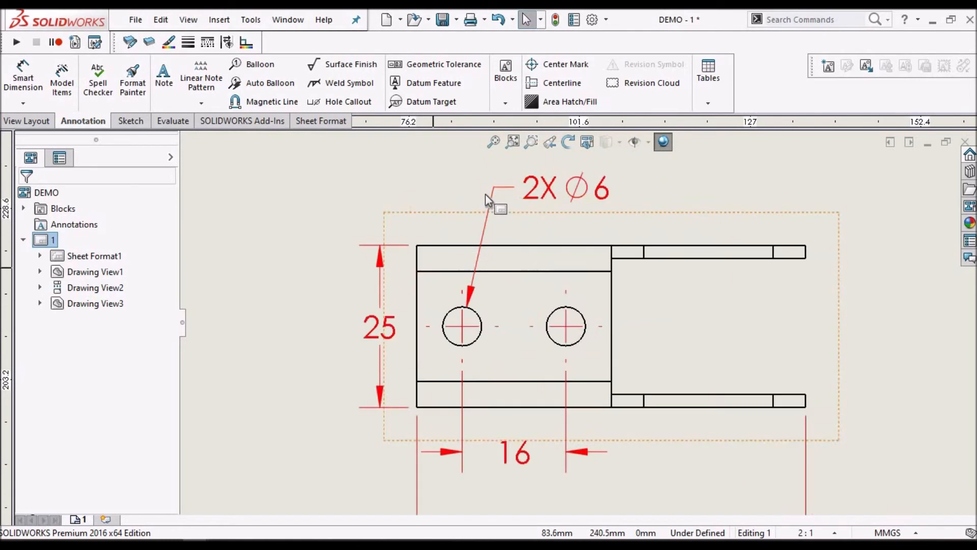
pyautogui.click(21, 81)
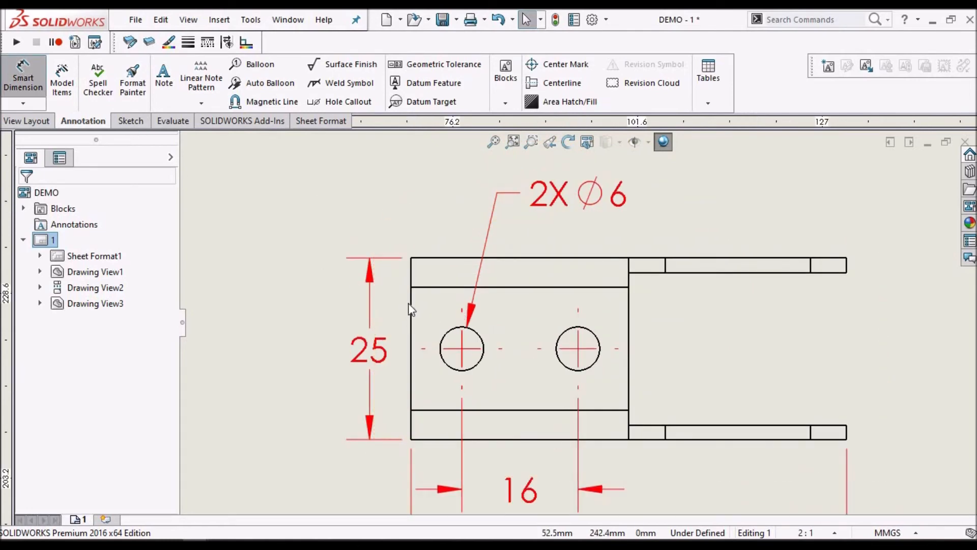
pyautogui.scroll(-3, 405, 306)
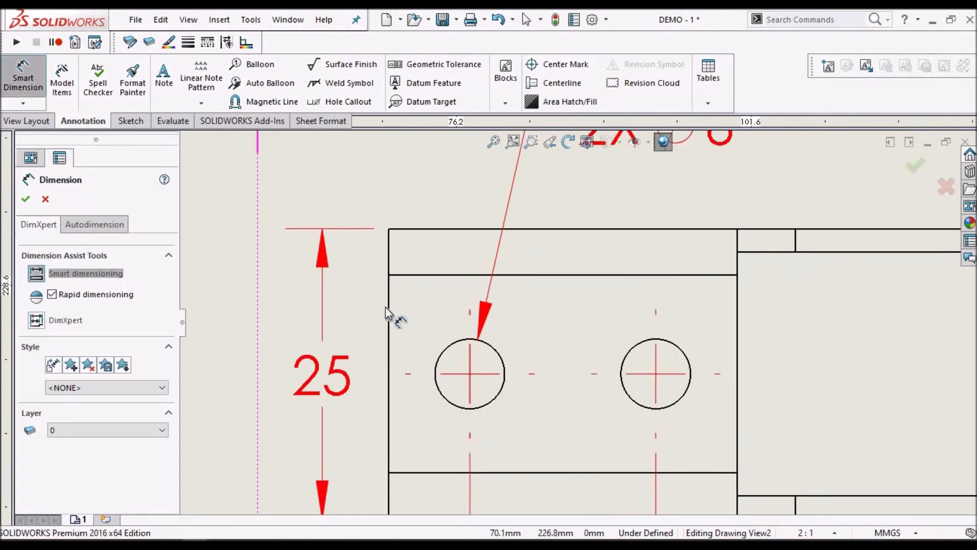
pyautogui.click(388, 308)
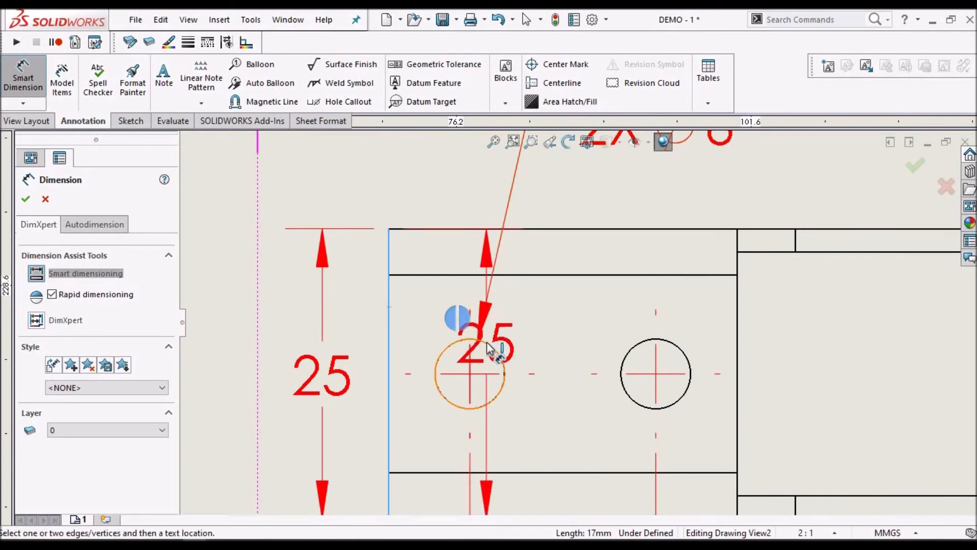
pyautogui.click(487, 342)
pyautogui.scroll(2, 458, 178)
pyautogui.scroll(-1, 466, 207)
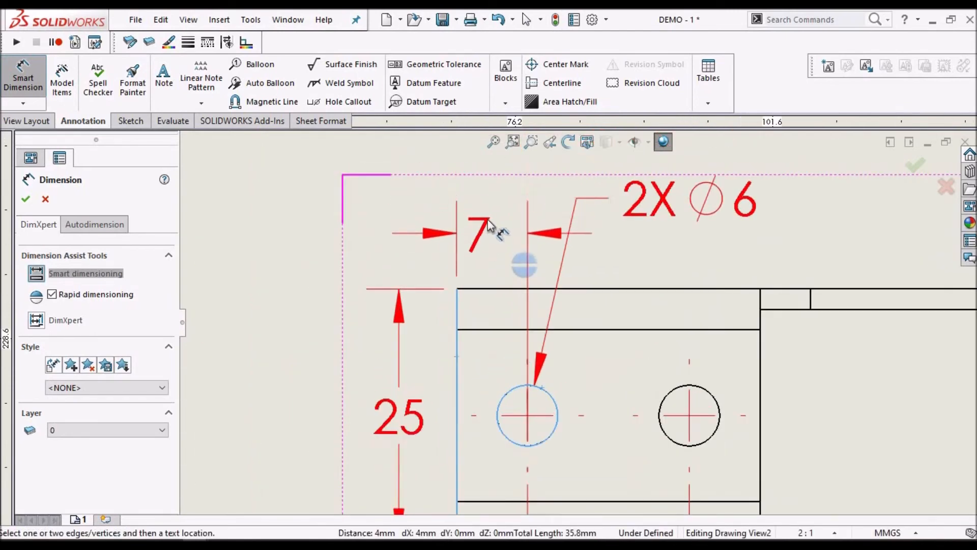
pyautogui.click(489, 220)
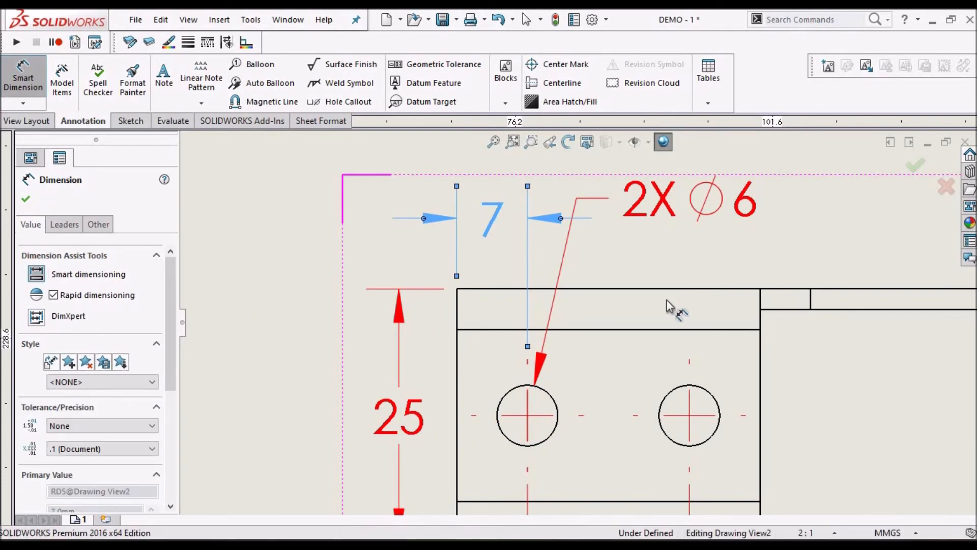
pyautogui.press('Escape')
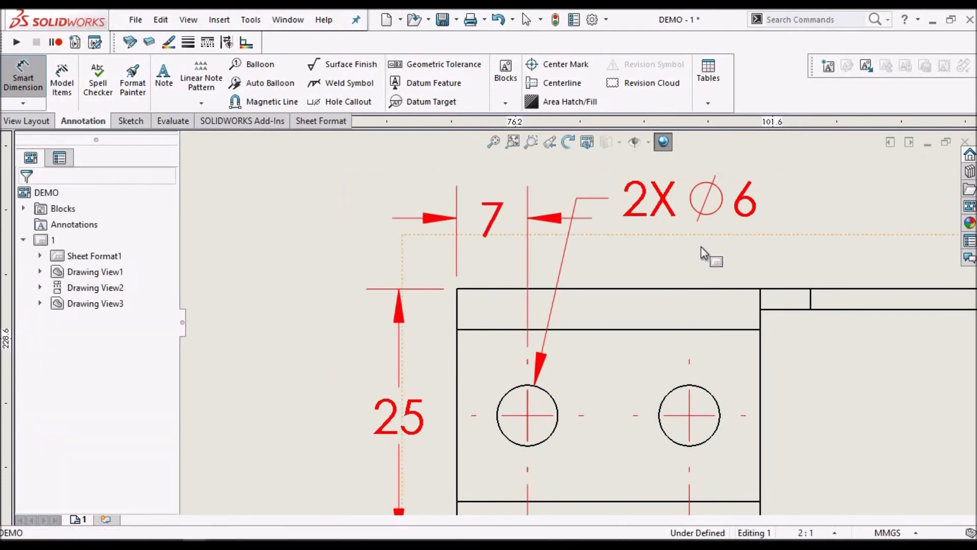
pyautogui.scroll(4, 701, 246)
pyautogui.press('Escape')
pyautogui.scroll(-2, 696, 251)
pyautogui.scroll(-3, 600, 302)
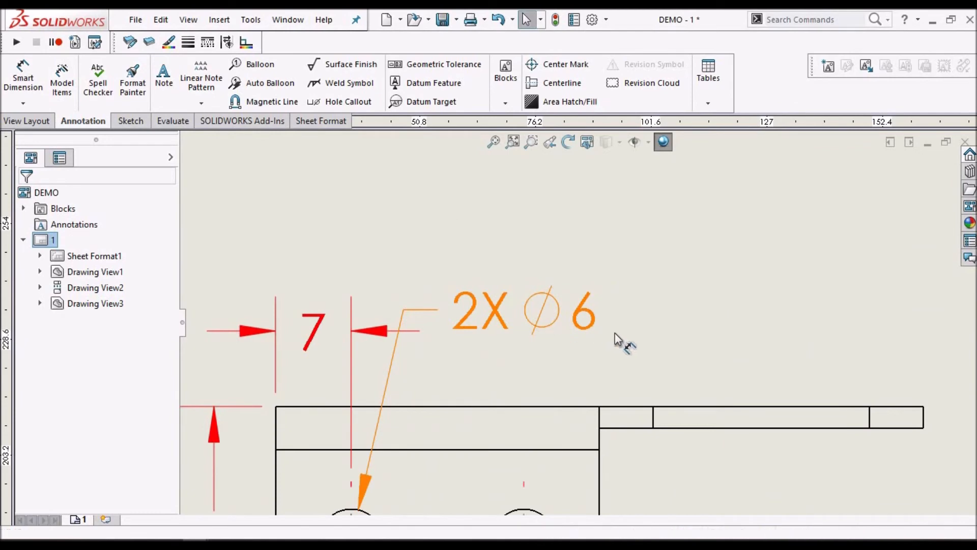
# Reposition the top view's 2X Ø6 hole callout farther right above the view, clear of the left hole's position dimension
pyautogui.click(630, 337)
pyautogui.moveTo(630, 337); pyautogui.dragTo(719, 357)
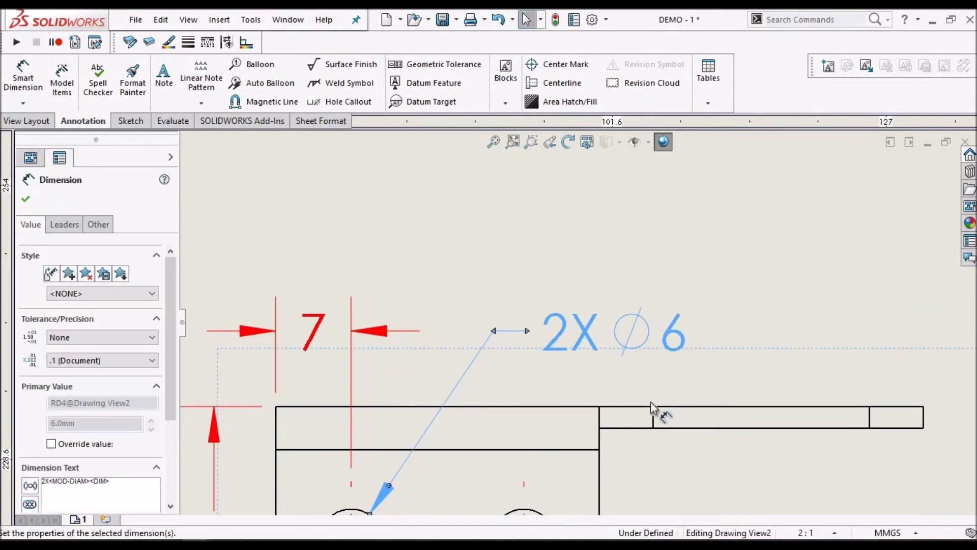
pyautogui.press('Escape')
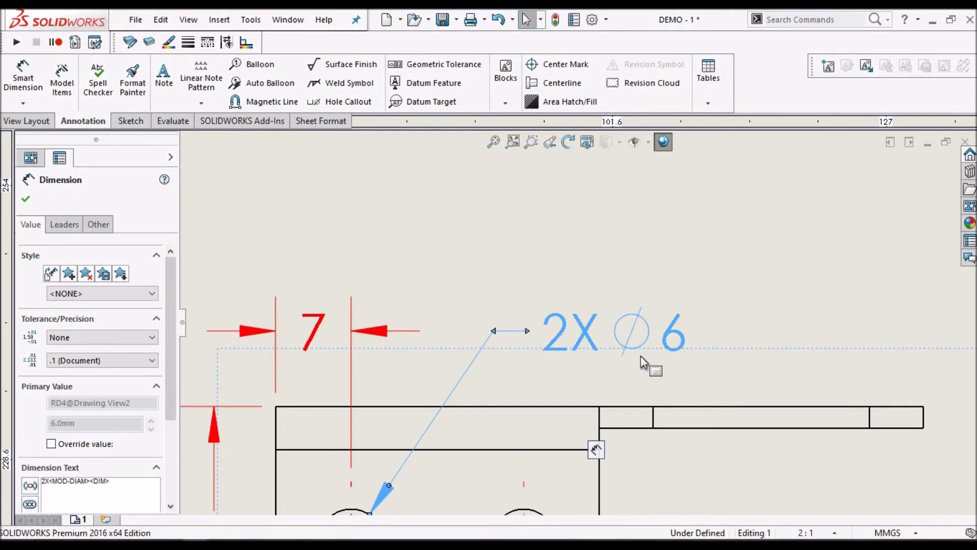
# Move the front view's 2X SLOT 14 MM x 6 MM note above the view's upper-left corner, to the left of its slot
pyautogui.scroll(5, 640, 357)
pyautogui.scroll(8, 667, 481)
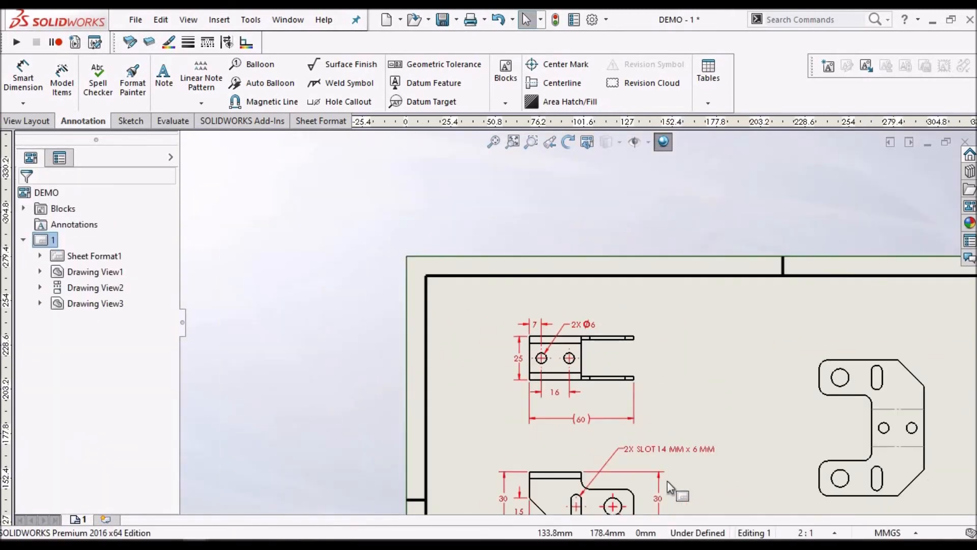
pyautogui.scroll(-3, 588, 390)
pyautogui.scroll(-6, 588, 390)
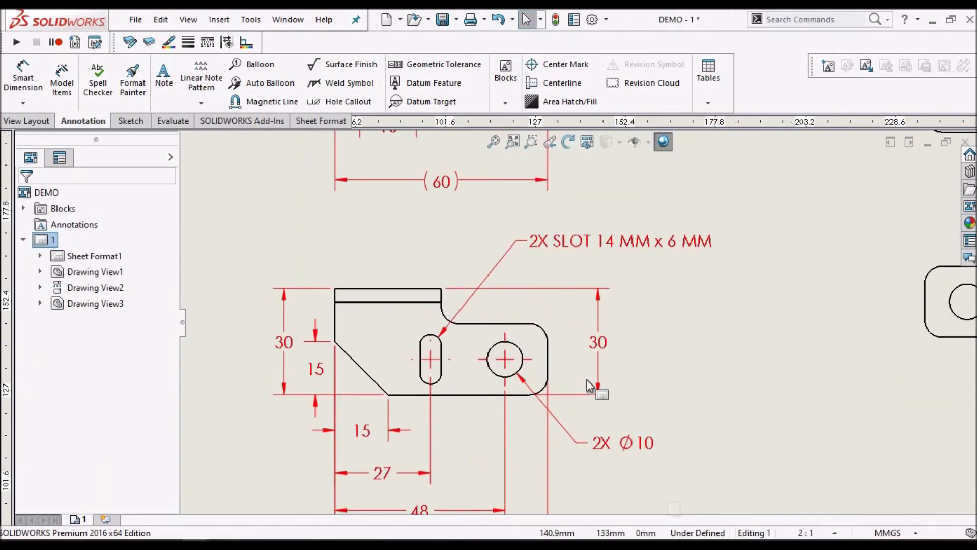
pyautogui.scroll(4, 679, 336)
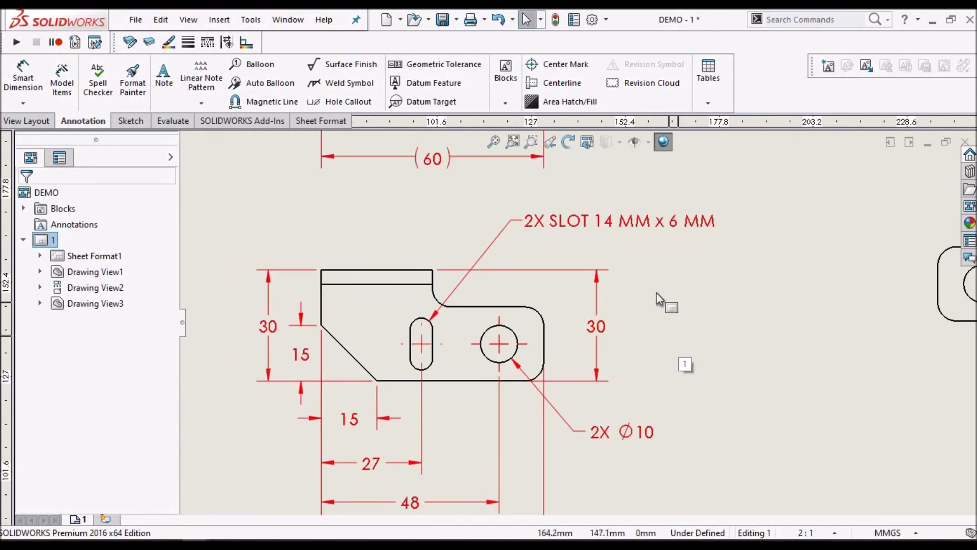
pyautogui.moveTo(616, 239); pyautogui.dragTo(338, 234)
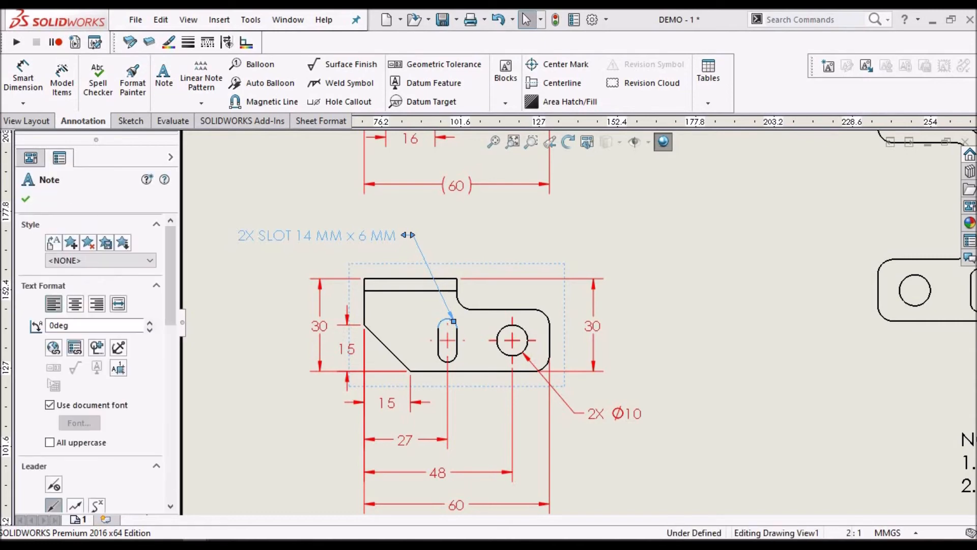
# Dimension the radius of the front view's upper-right rounded corner above and right of it, and prefix the text with TYP
pyautogui.click(30, 79)
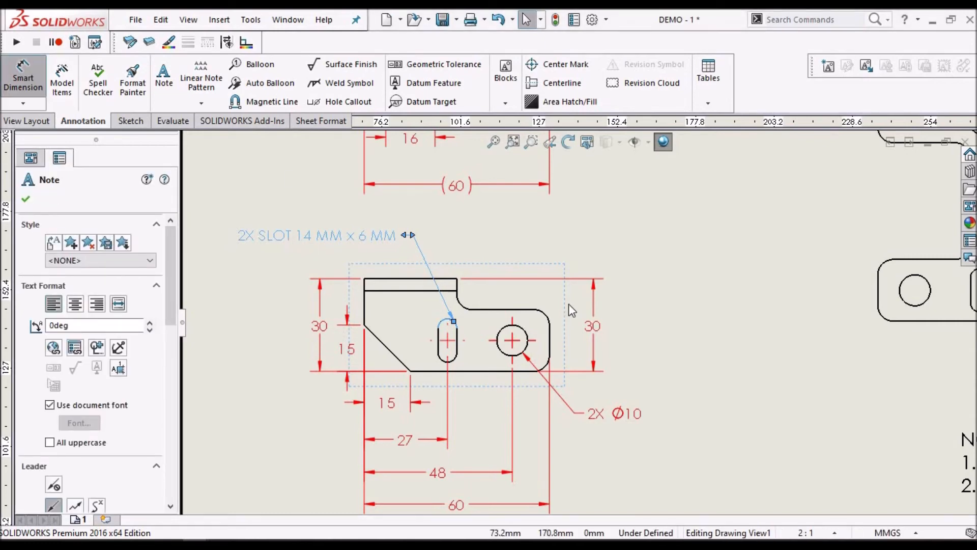
pyautogui.scroll(-3, 579, 300)
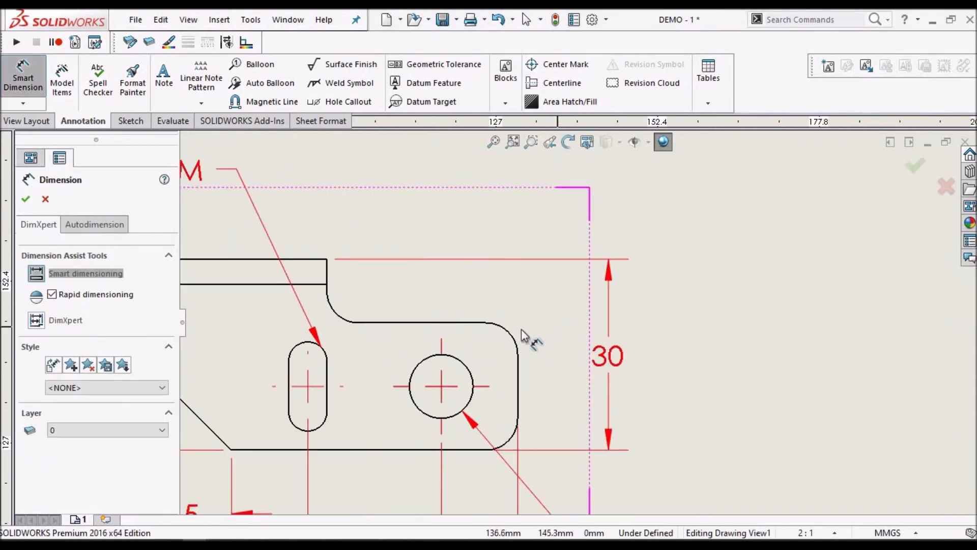
pyautogui.click(506, 333)
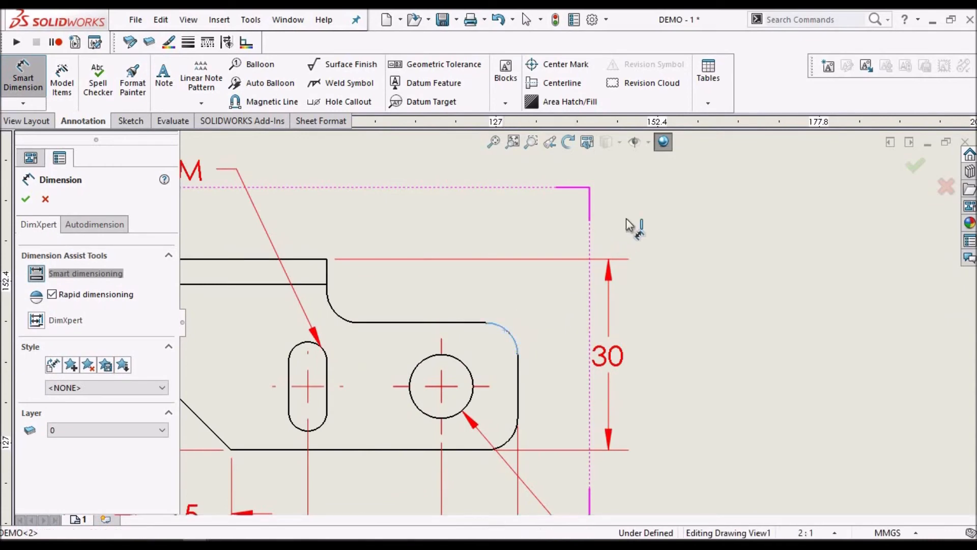
pyautogui.click(638, 207)
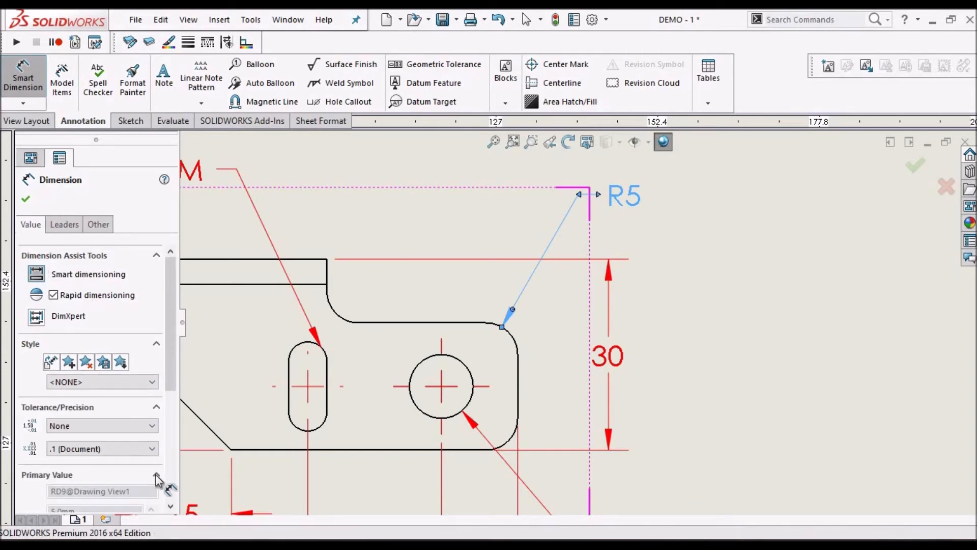
pyautogui.scroll(-5, 164, 474)
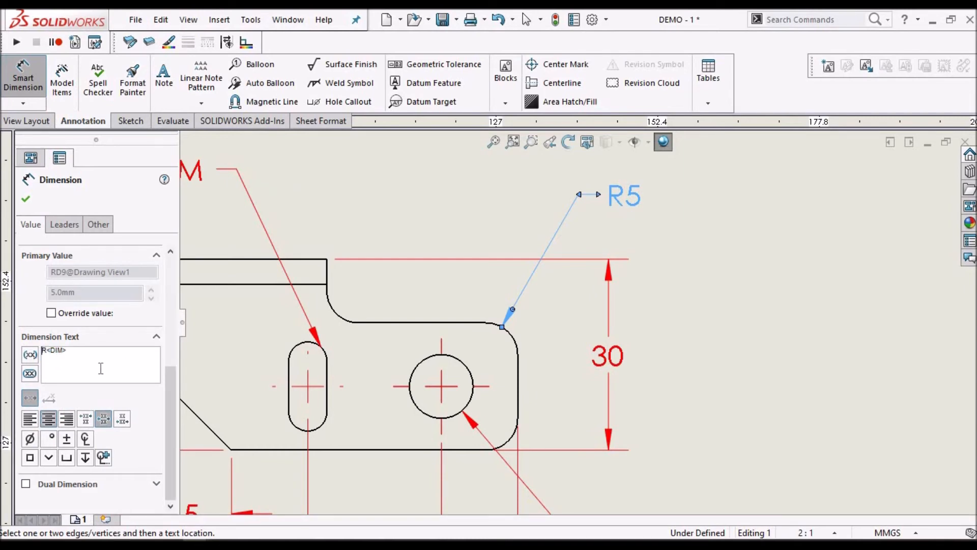
pyautogui.write('TYP.')
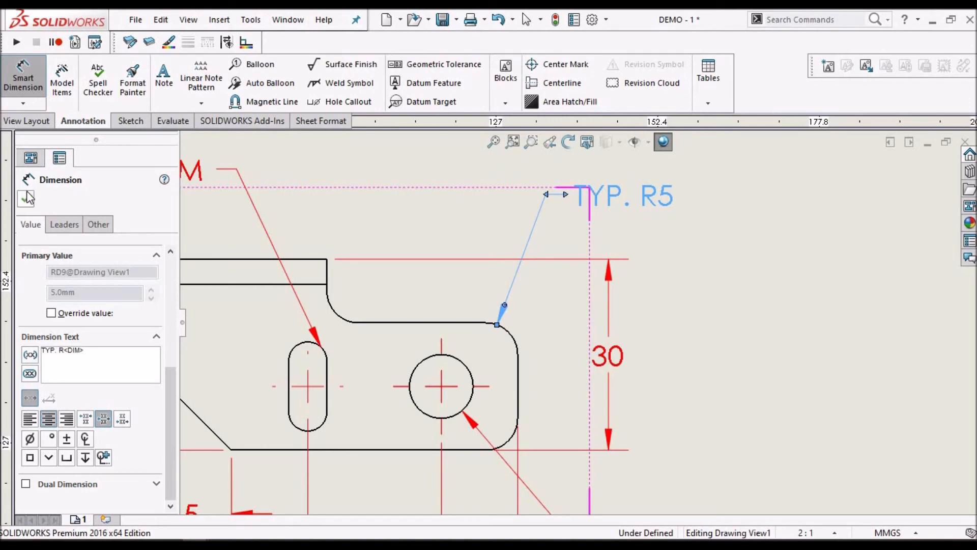
pyautogui.click(733, 270)
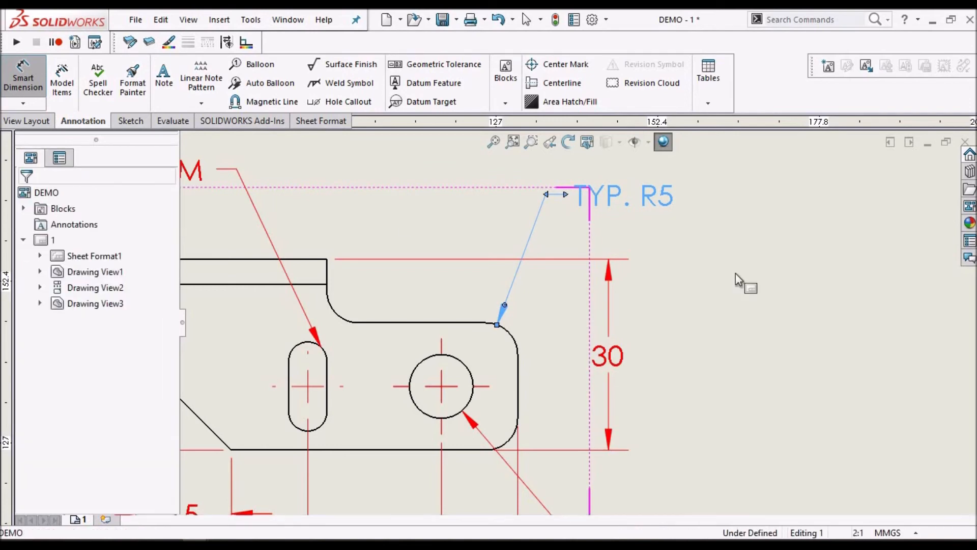
# Shift the front view's TYP. R5 callout farther right, just above the overall height dimension on the view's right side
pyautogui.scroll(1, 648, 294)
pyautogui.scroll(-2, 562, 244)
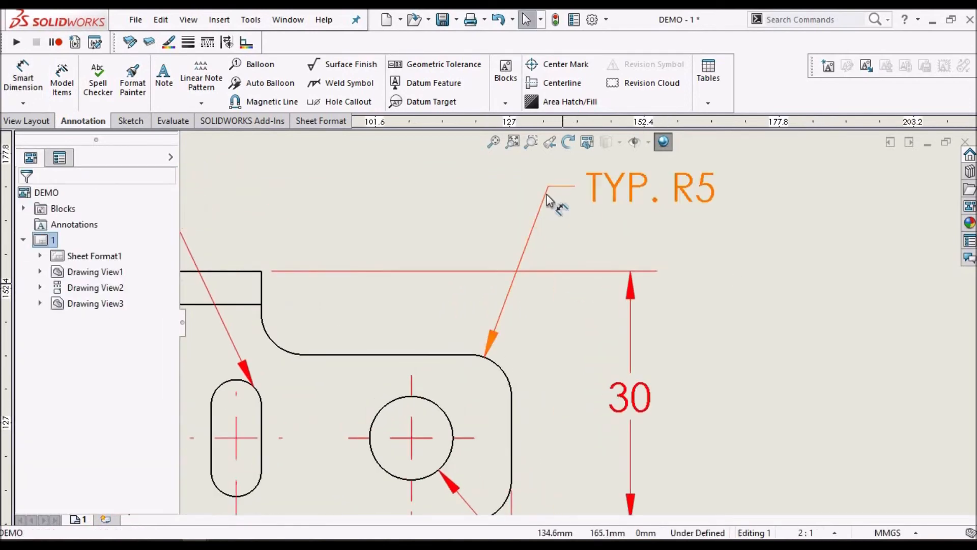
pyautogui.click(630, 183)
pyautogui.scroll(2, 645, 245)
pyautogui.scroll(-2, 617, 255)
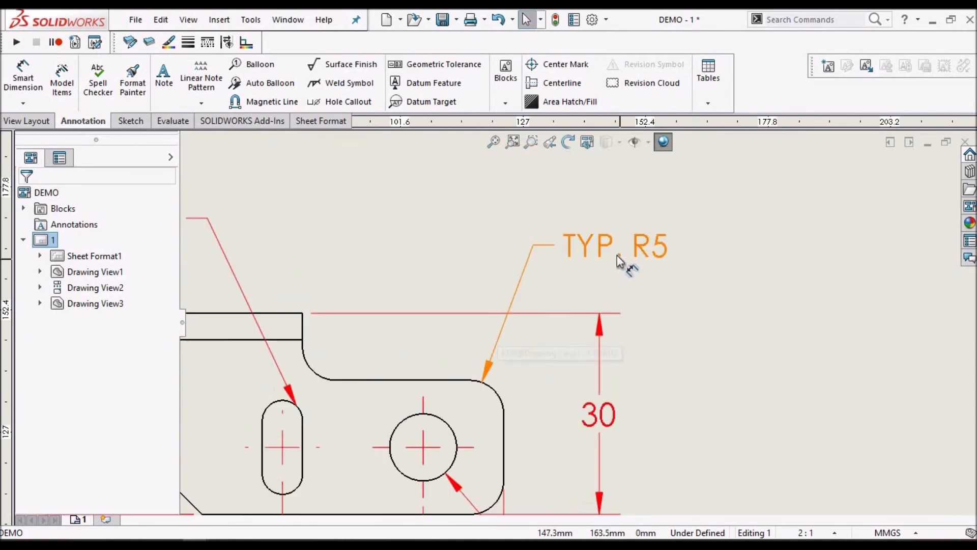
pyautogui.scroll(-1, 671, 267)
pyautogui.click(676, 270)
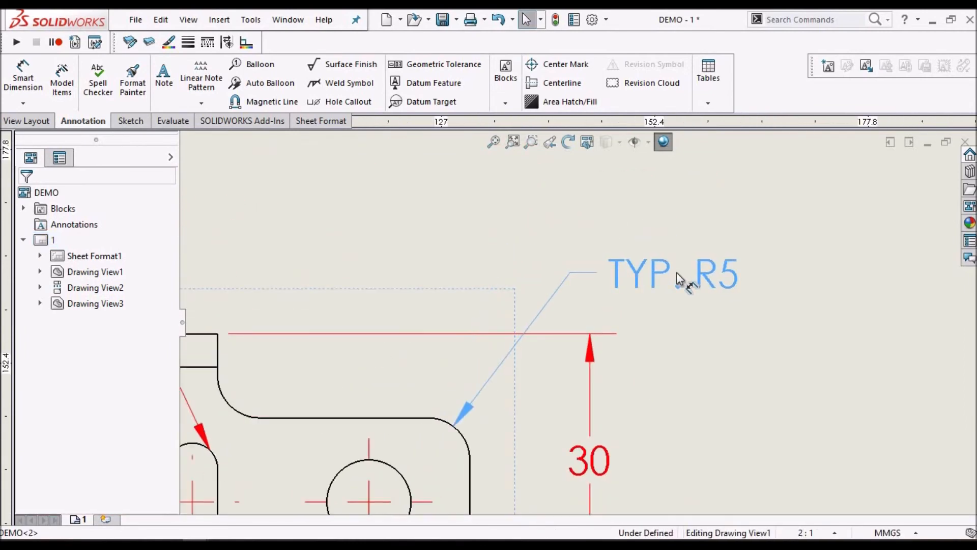
pyautogui.click(685, 322)
pyautogui.scroll(5, 685, 322)
pyautogui.scroll(-2, 585, 413)
pyautogui.scroll(-1, 511, 385)
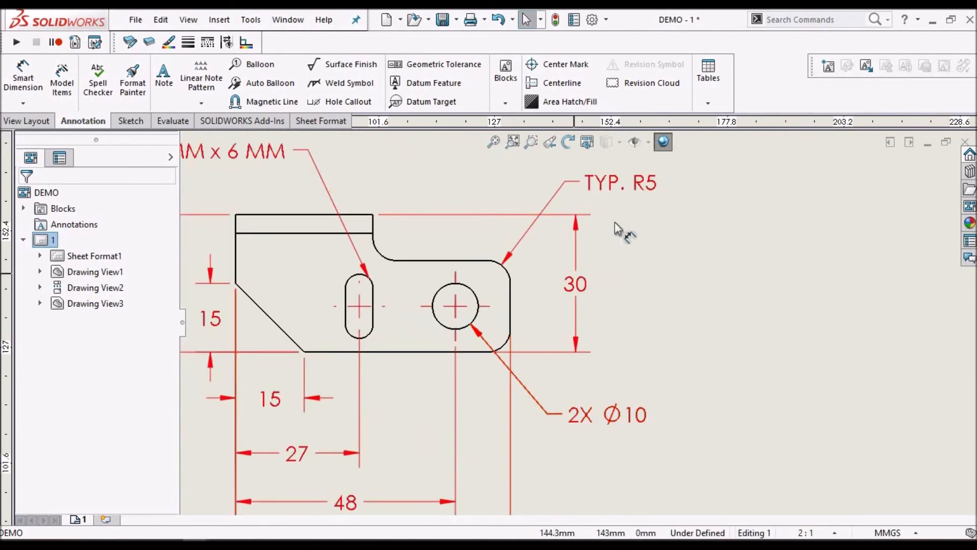
# Move the flat-pattern view farther right and slightly higher on the sheet, toward the upper-right part of the frame
pyautogui.scroll(2, 592, 280)
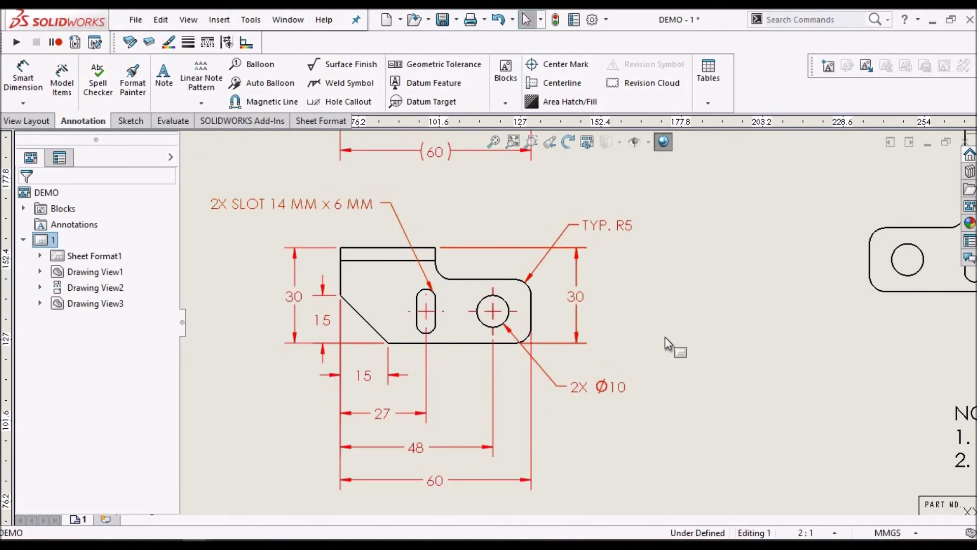
pyautogui.scroll(5, 664, 337)
pyautogui.scroll(-2, 801, 270)
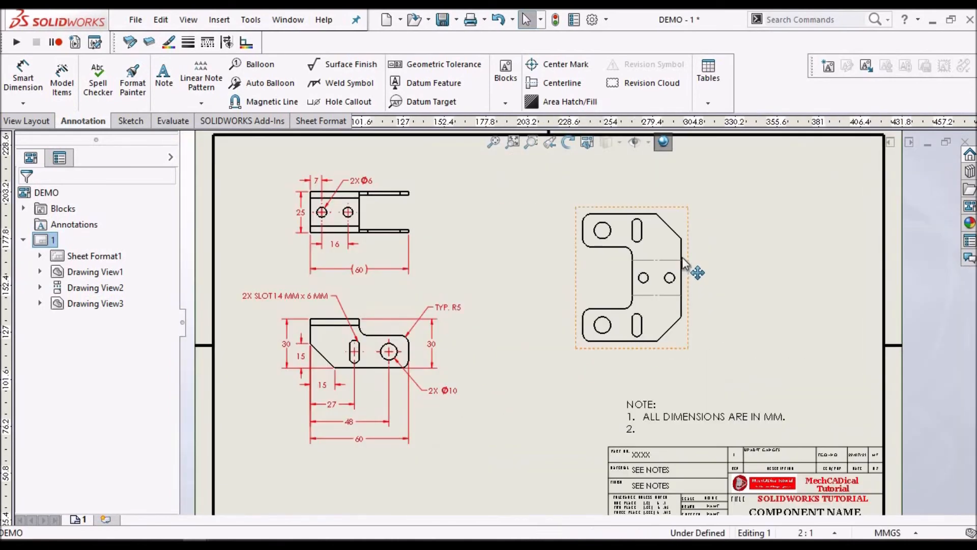
pyautogui.click(683, 260)
pyautogui.scroll(-1, 732, 239)
pyautogui.moveTo(741, 233); pyautogui.dragTo(740, 228)
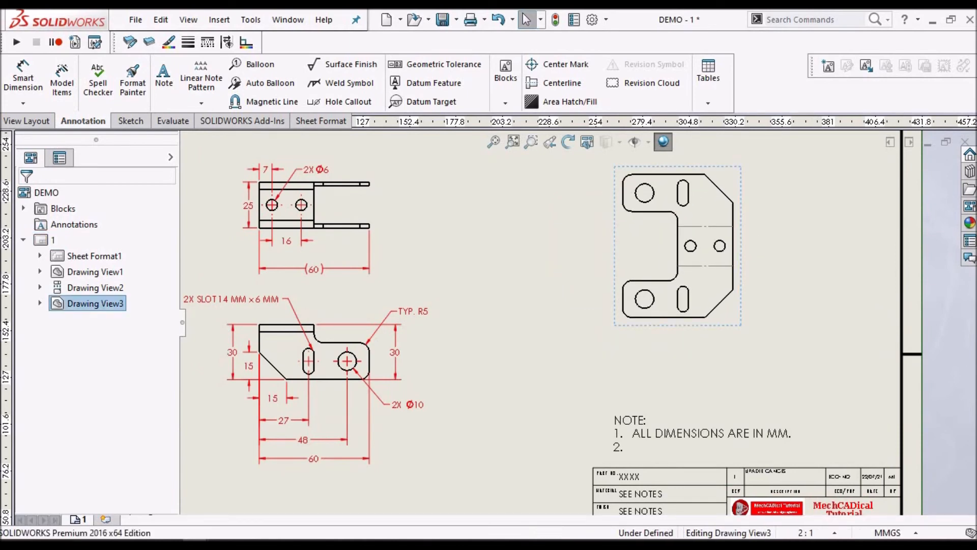
pyautogui.click(701, 435)
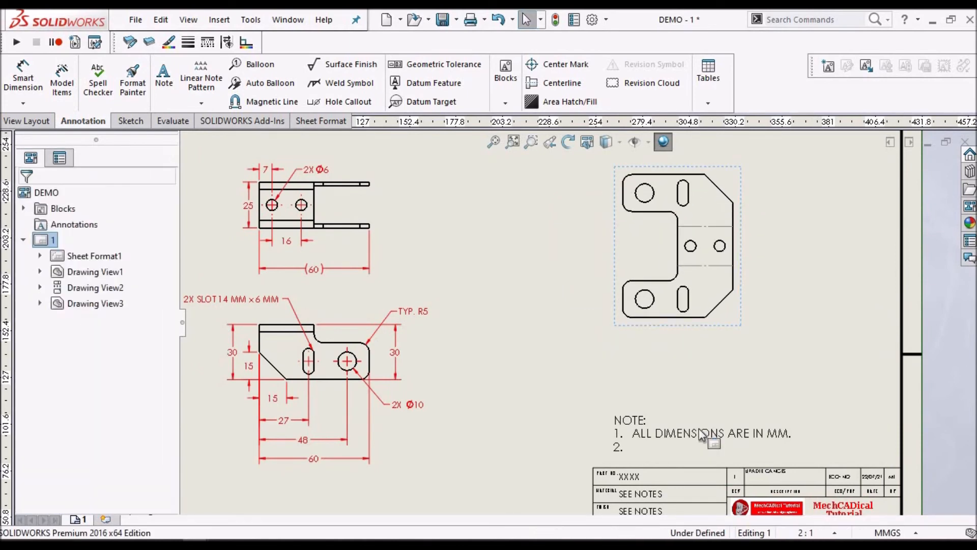
# Move the general notes block to the sheet's lower-left corner, below the front view
pyautogui.scroll(3, 584, 322)
pyautogui.scroll(-5, 448, 249)
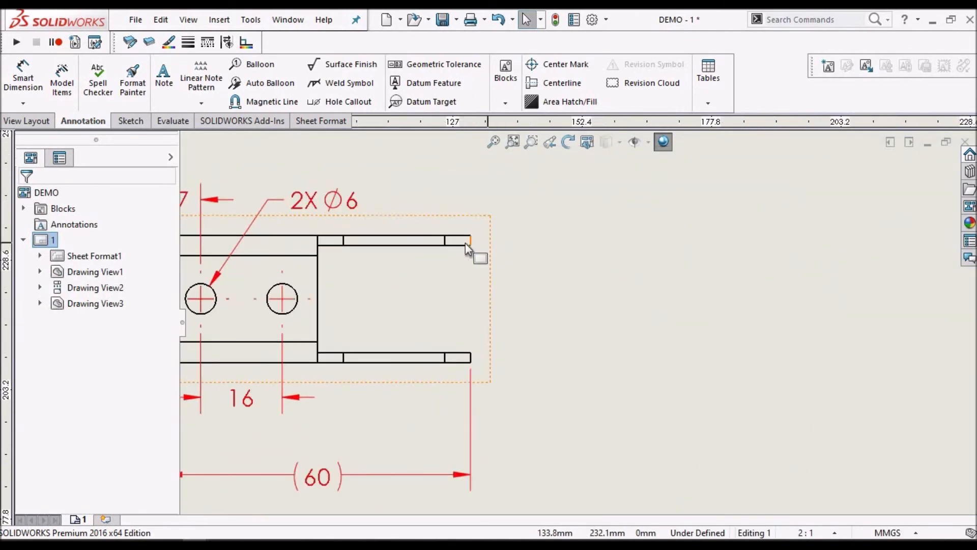
pyautogui.scroll(6, 543, 313)
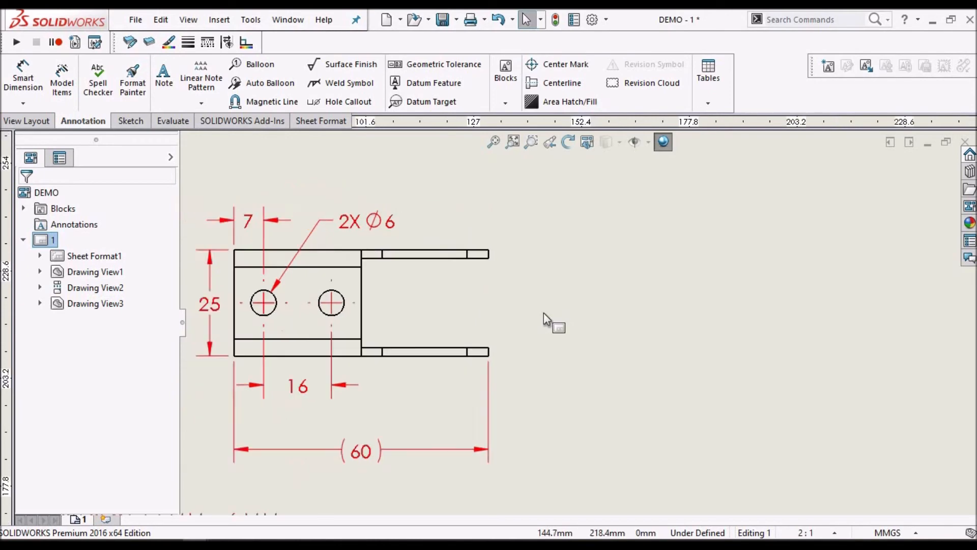
pyautogui.moveTo(685, 422); pyautogui.dragTo(504, 471)
# Fill in the second line of the notes with SHEET THICKNESS IS 2 MM
pyautogui.doubleClick(525, 481)
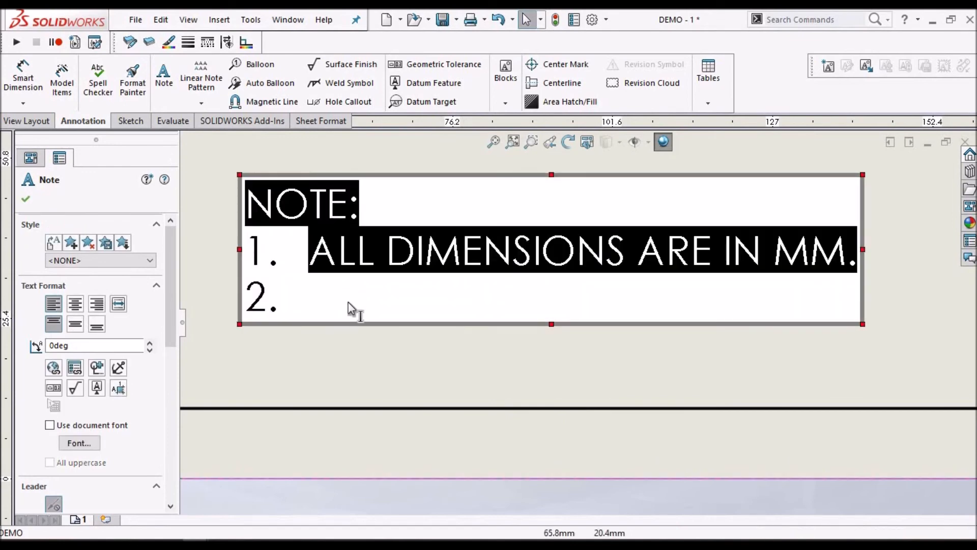
pyautogui.click(349, 307)
pyautogui.write('SHEET THIC')
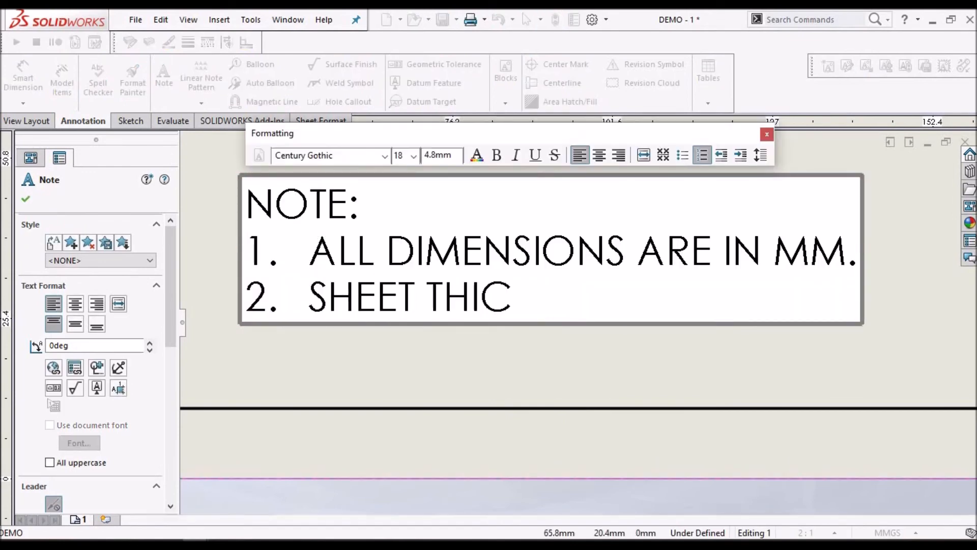
pyautogui.write('KNESS IS 2 MM.')
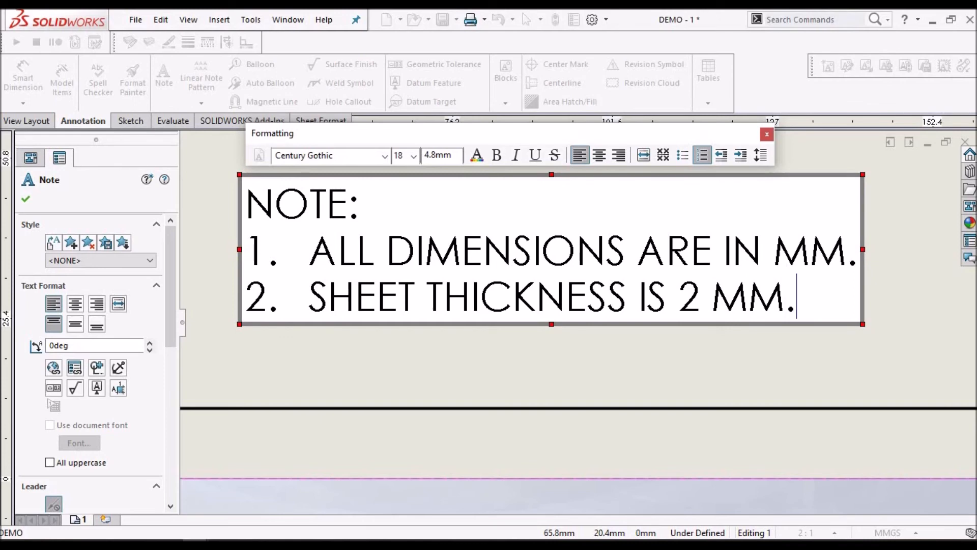
pyautogui.click(487, 376)
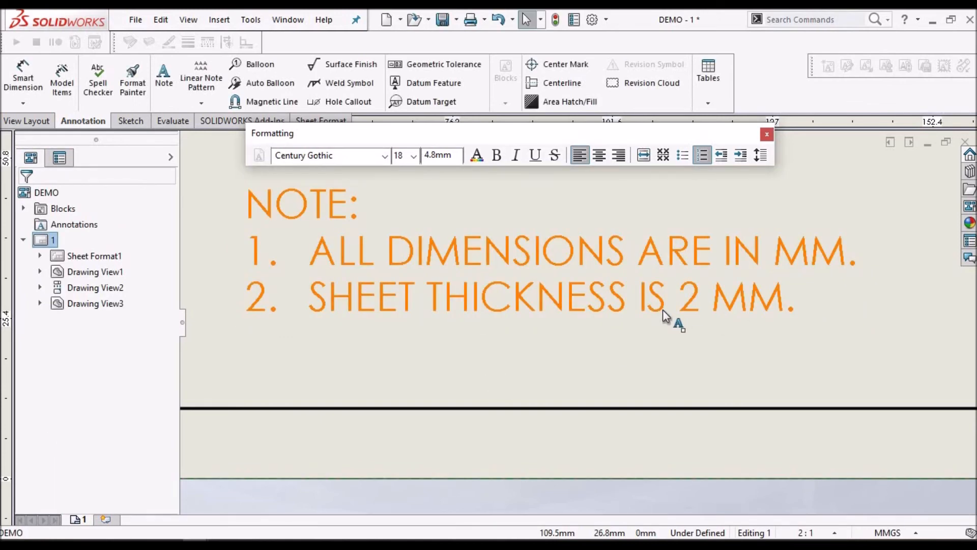
# Review the wording and placement of the general notes and the overall layout of the drawing sheet
pyautogui.scroll(5, 667, 315)
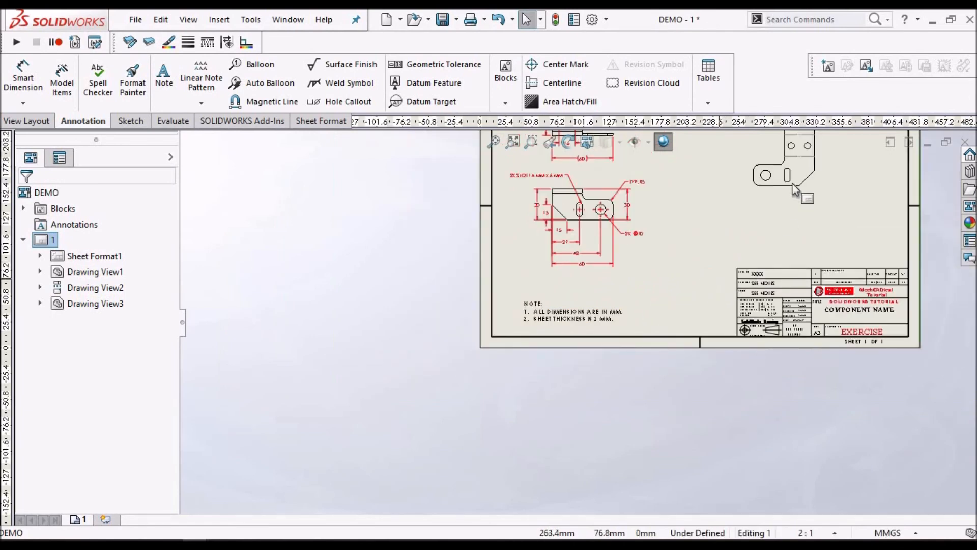
pyautogui.scroll(1, 800, 191)
pyautogui.scroll(-5, 569, 323)
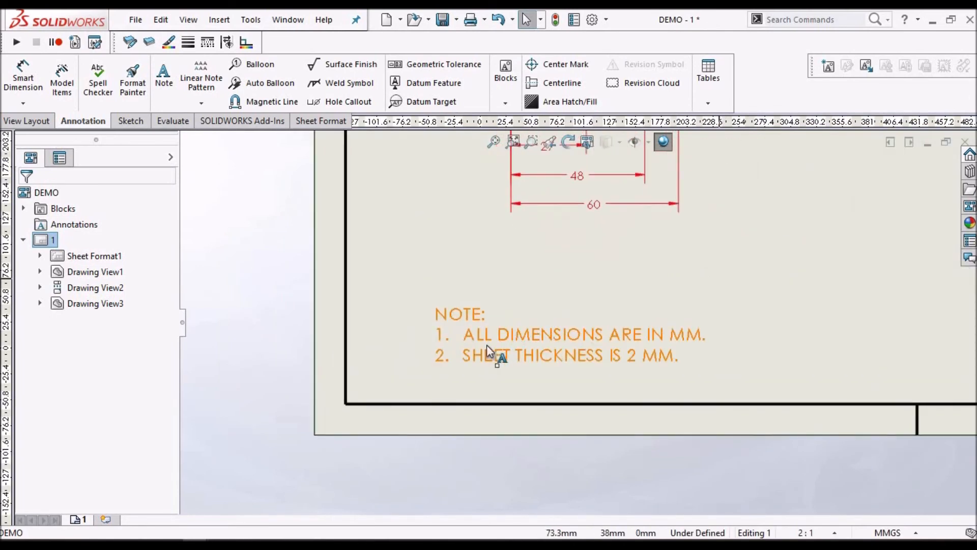
pyautogui.scroll(-3, 619, 343)
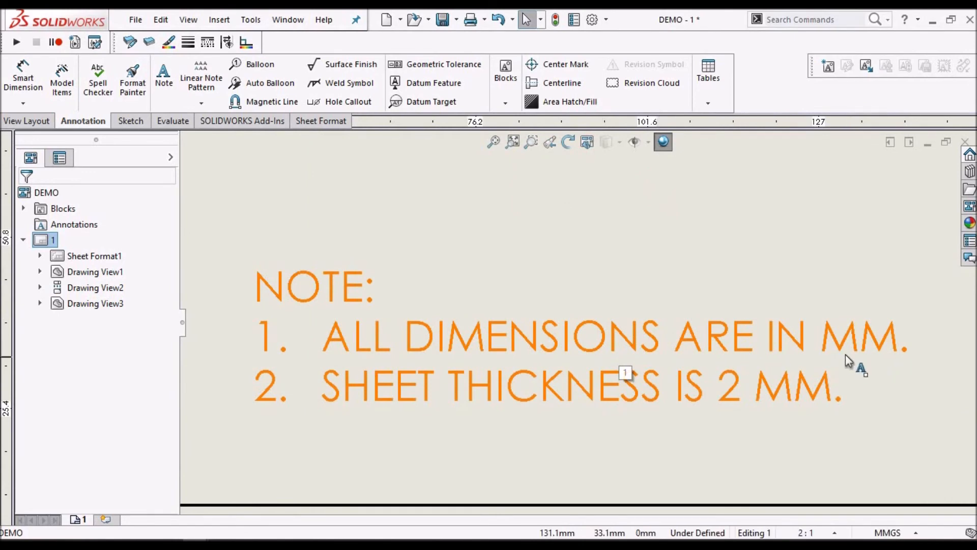
pyautogui.scroll(3, 847, 359)
pyautogui.scroll(2, 621, 312)
pyautogui.scroll(-1, 622, 371)
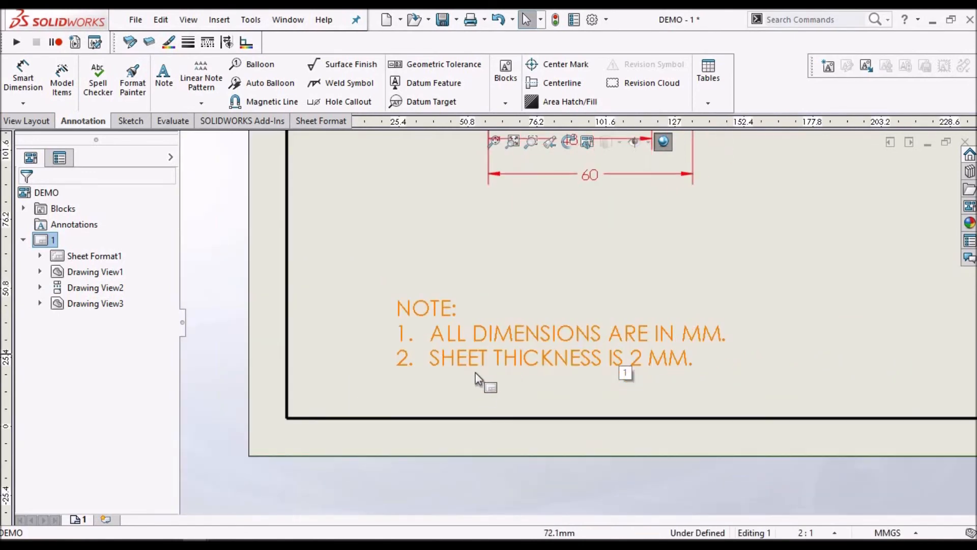
pyautogui.scroll(-3, 546, 365)
pyautogui.scroll(-1, 670, 356)
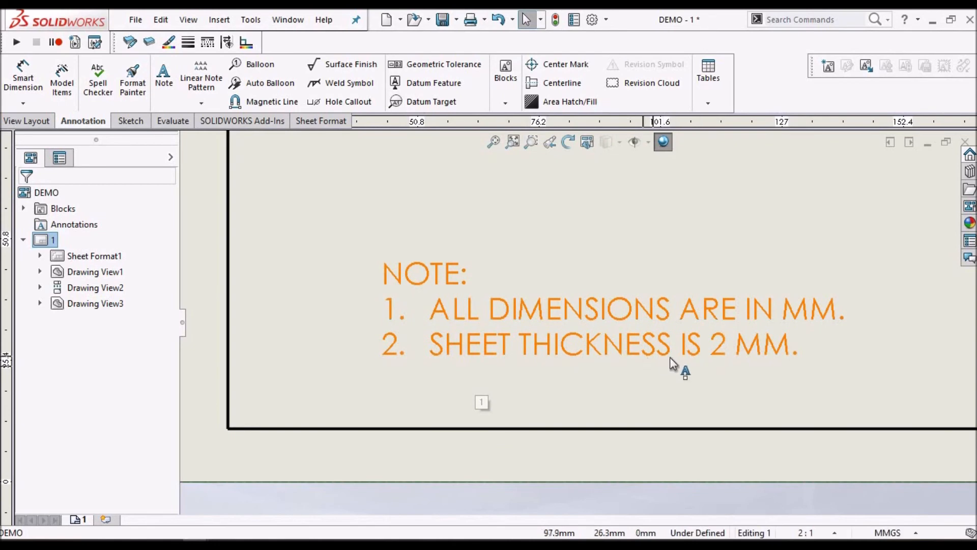
pyautogui.scroll(5, 814, 296)
pyautogui.scroll(4, 729, 214)
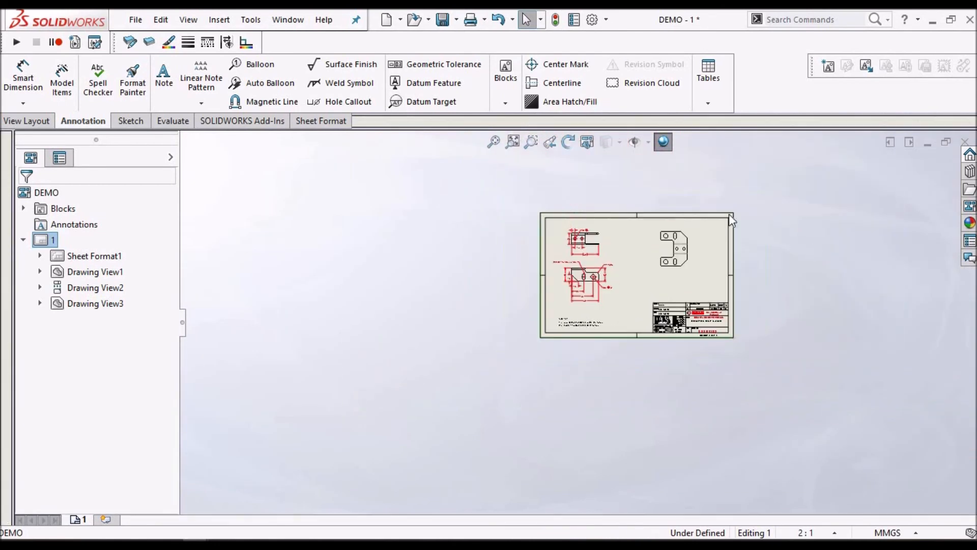
# Add center marks to the two large holes, both slots and the two small holes in the flat-pattern view
pyautogui.scroll(-6, 704, 298)
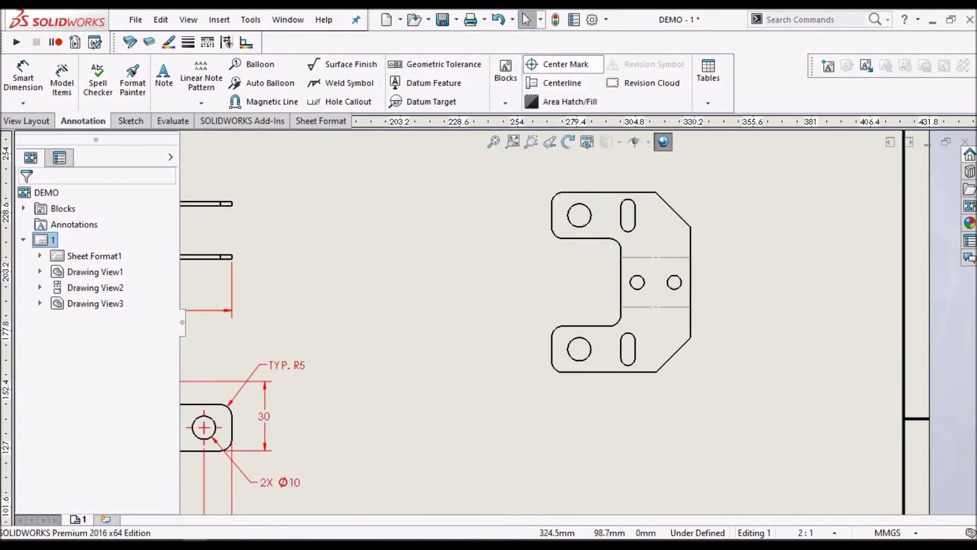
pyautogui.click(560, 64)
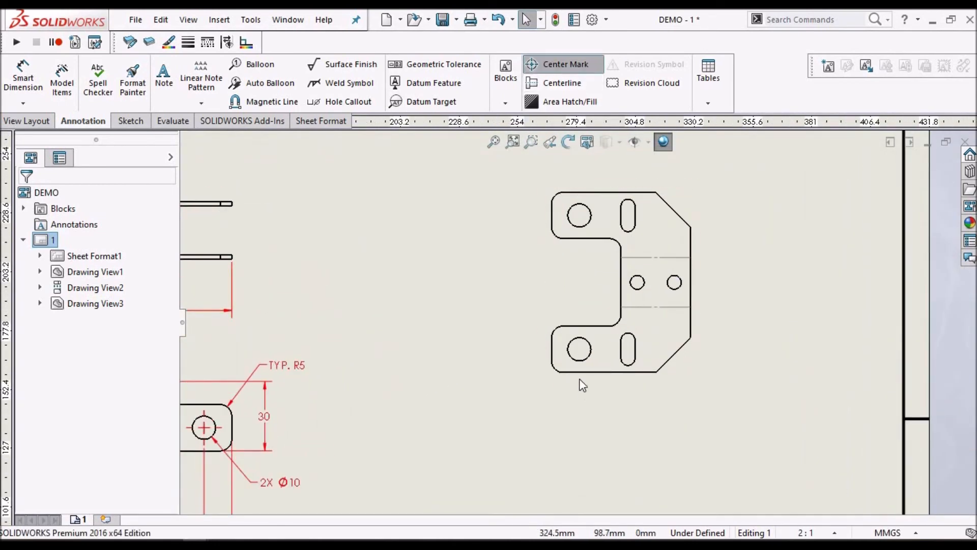
pyautogui.click(588, 341)
pyautogui.click(577, 225)
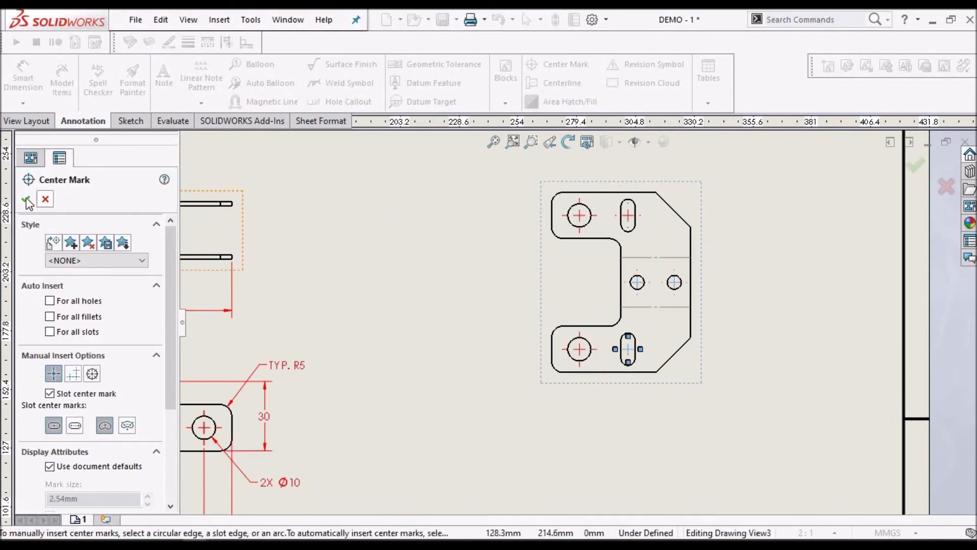
pyautogui.press('Escape')
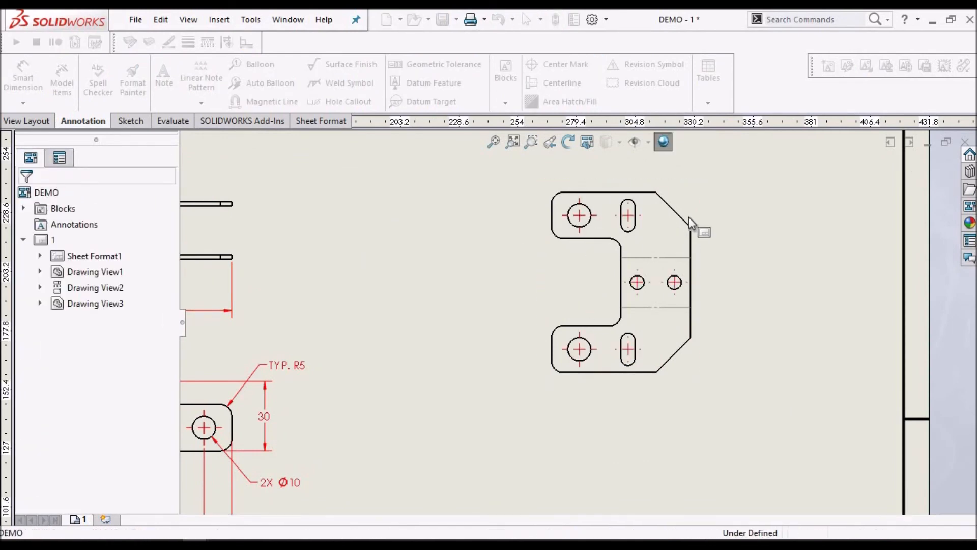
# Start a horizontal ordinate dimension set on the flat pattern, with its zero at the left edge placed below the view
pyautogui.scroll(-3, 688, 217)
pyautogui.scroll(2, 689, 221)
pyautogui.scroll(-1, 589, 404)
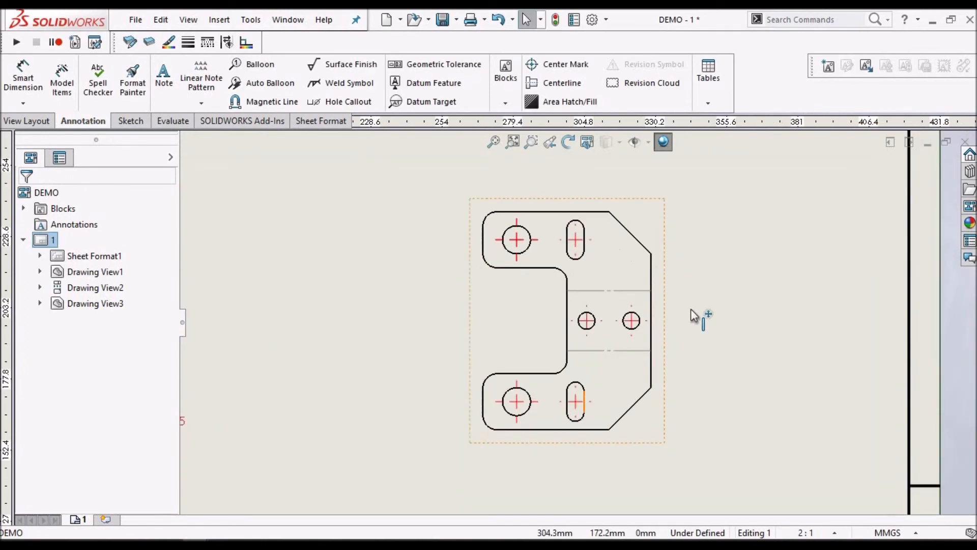
pyautogui.click(26, 101)
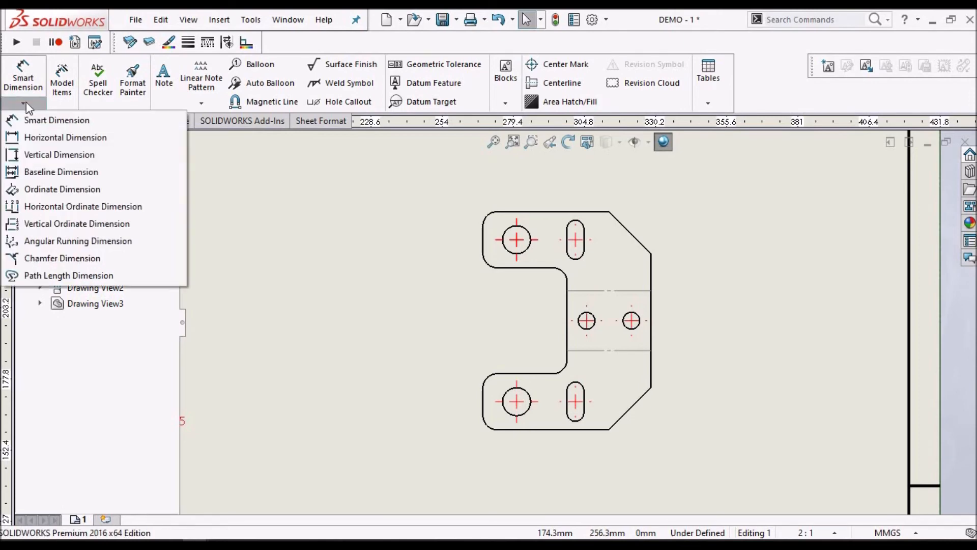
pyautogui.click(33, 206)
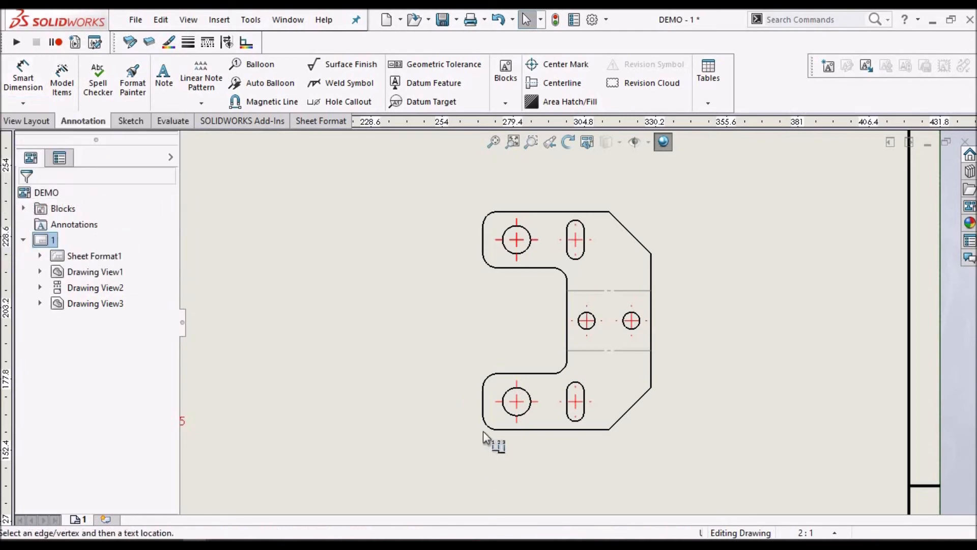
pyautogui.click(482, 401)
pyautogui.scroll(2, 484, 464)
pyautogui.scroll(-4, 529, 437)
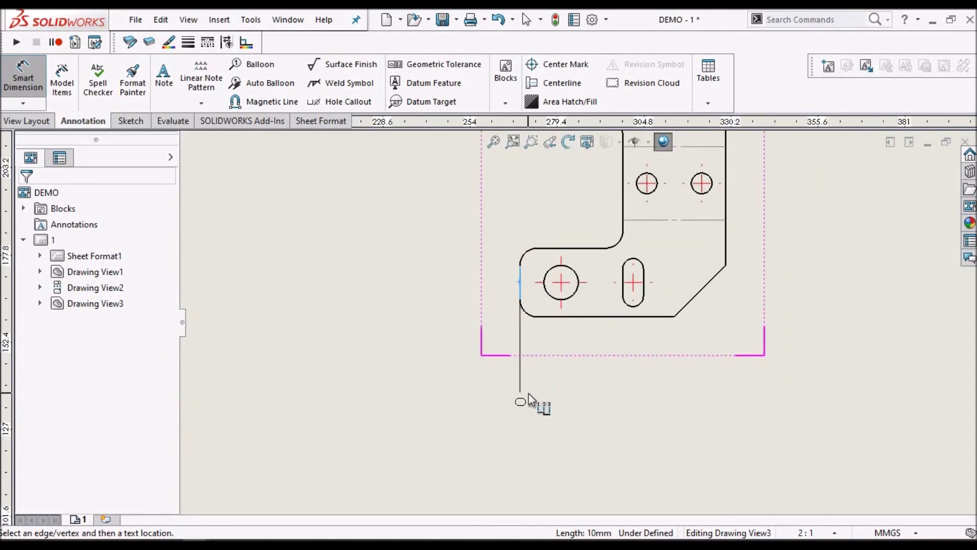
pyautogui.click(528, 394)
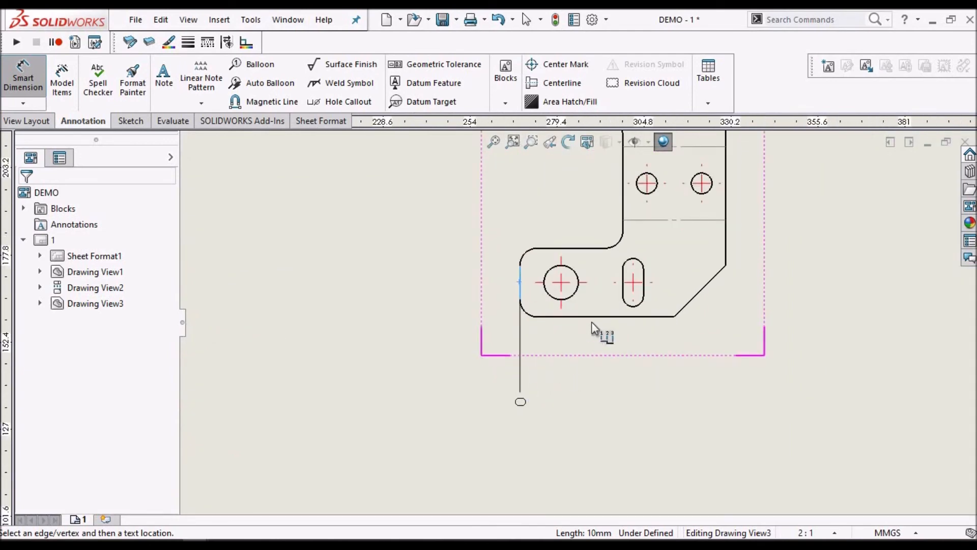
# Add horizontal ordinate dimensions for the lower large hole, the notch's inner vertical edge, the lower slot's center and the chamfer's lower corner
pyautogui.click(573, 299)
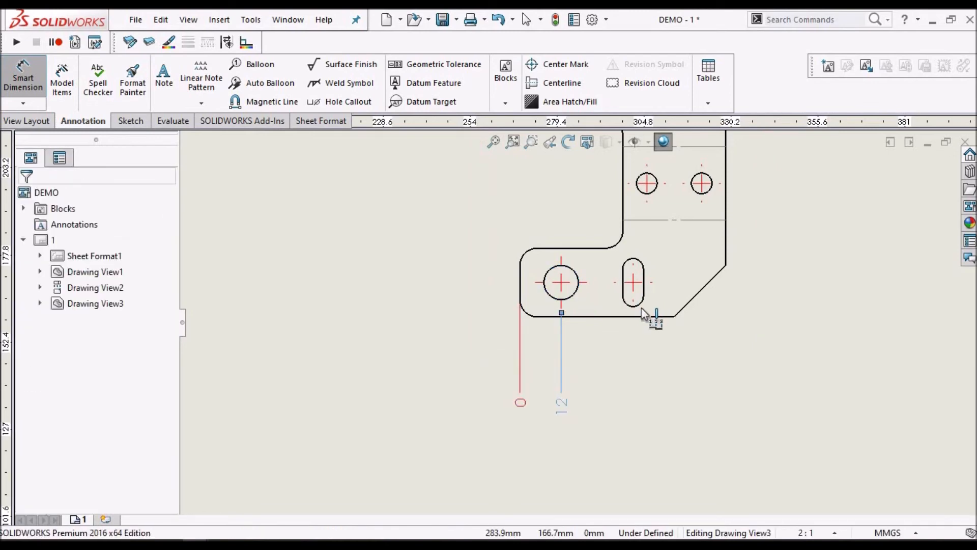
pyautogui.click(625, 209)
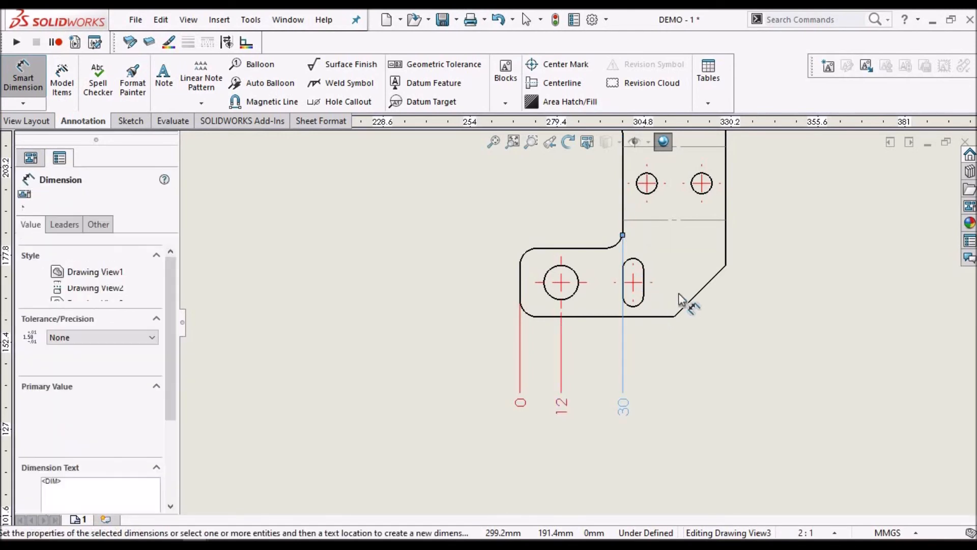
pyautogui.scroll(4, 679, 292)
pyautogui.scroll(-5, 618, 281)
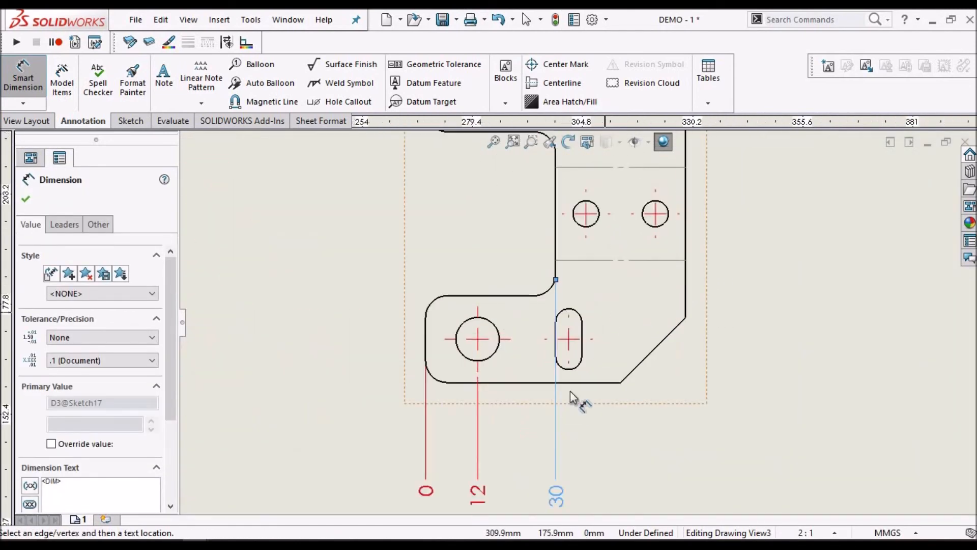
pyautogui.click(572, 367)
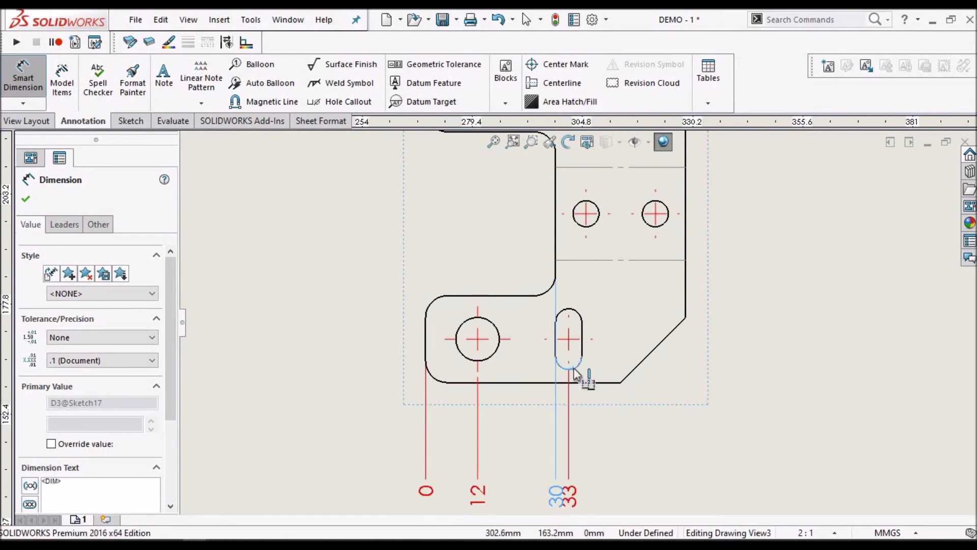
pyautogui.click(621, 383)
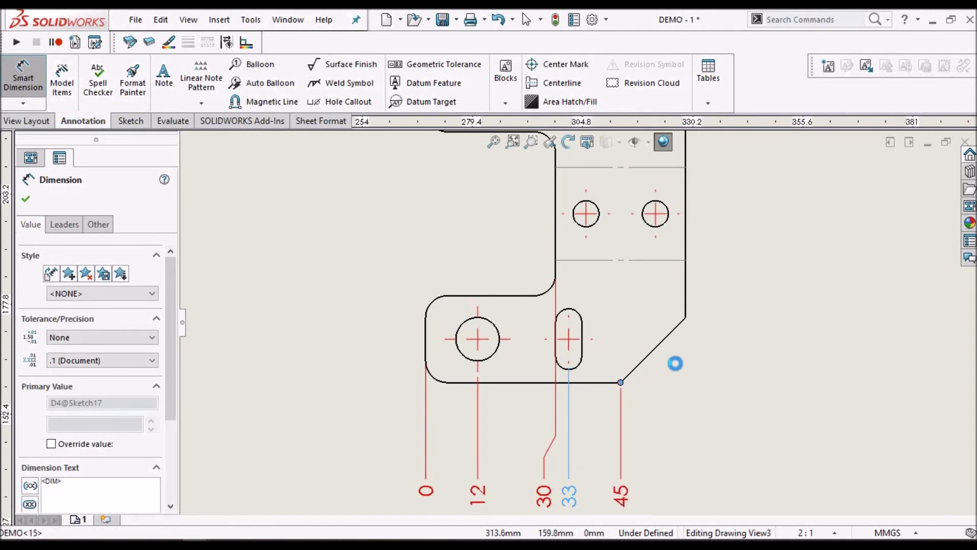
# Complete the horizontal ordinate set with the two small holes and the lower chamfer's corner on the flat pattern's right edge
pyautogui.click(686, 317)
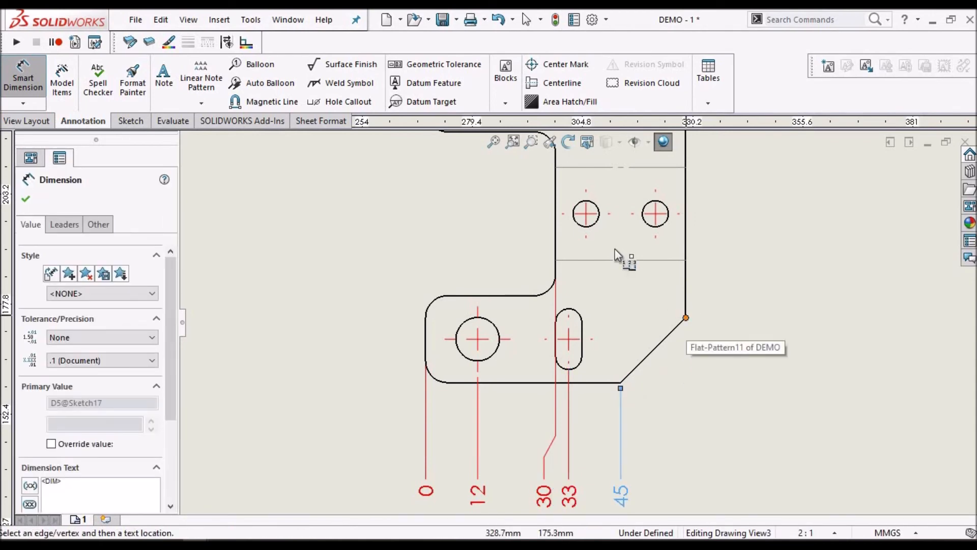
pyautogui.click(587, 218)
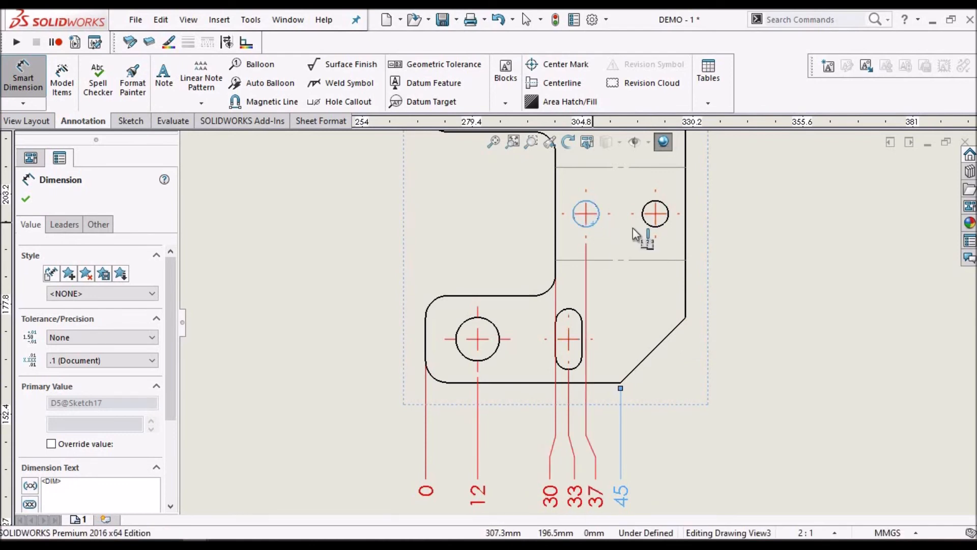
pyautogui.click(665, 222)
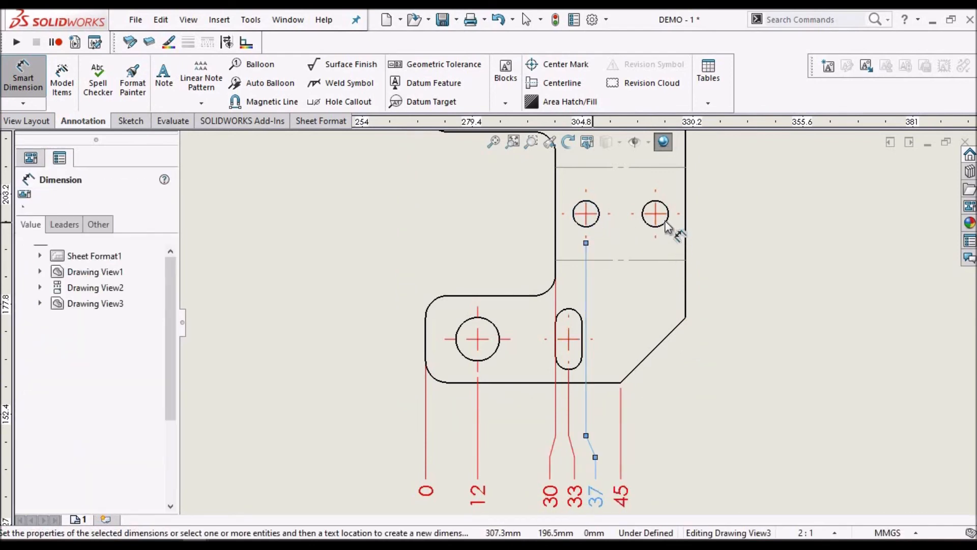
pyautogui.click(685, 316)
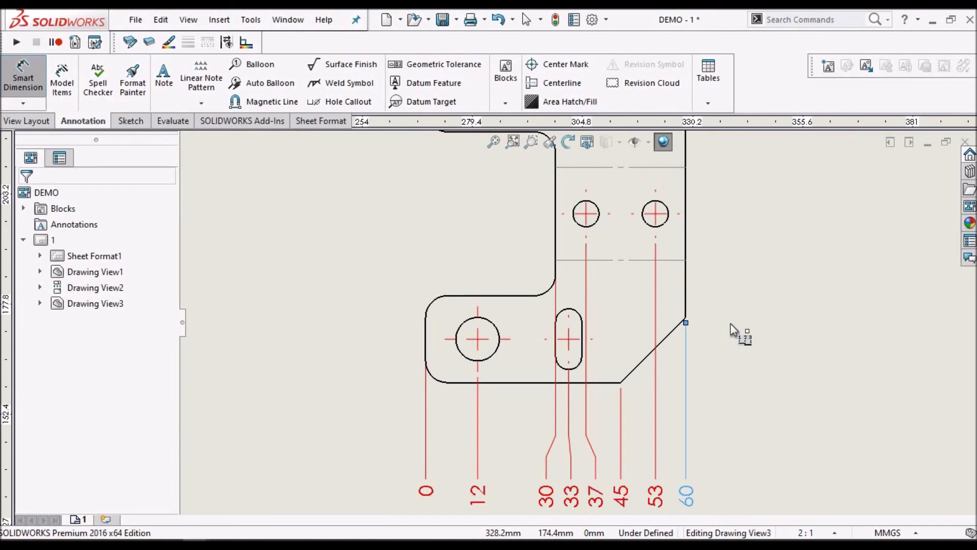
pyautogui.press('Escape')
pyautogui.press('Return')
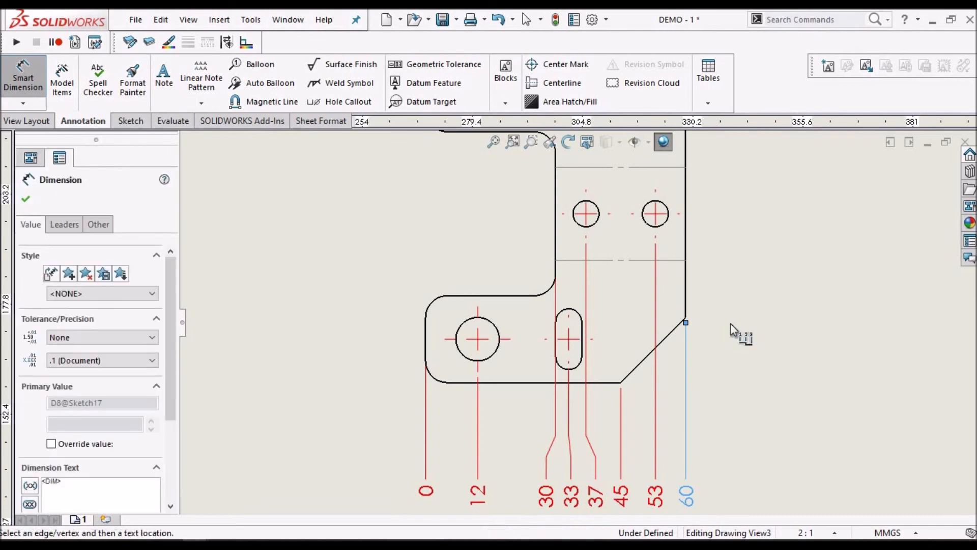
pyautogui.scroll(4, 731, 322)
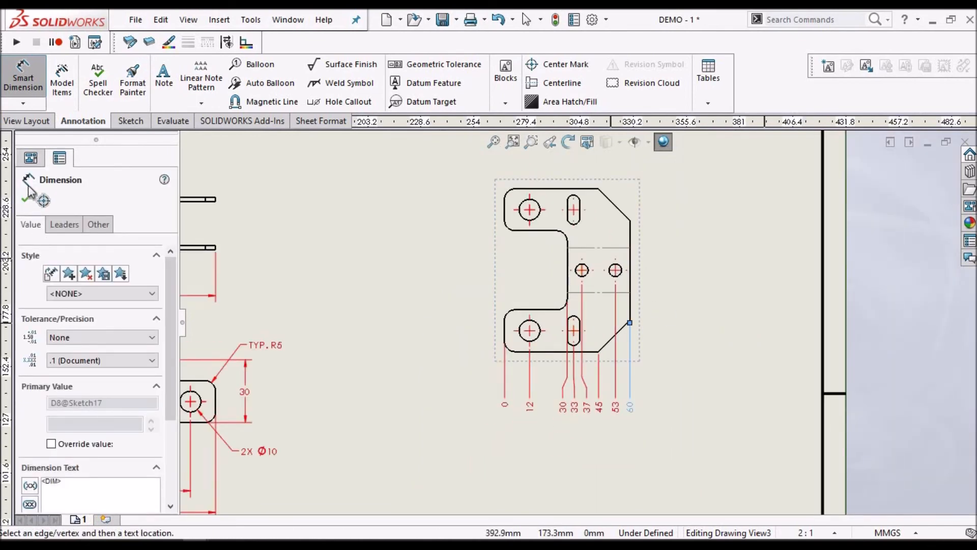
pyautogui.click(27, 199)
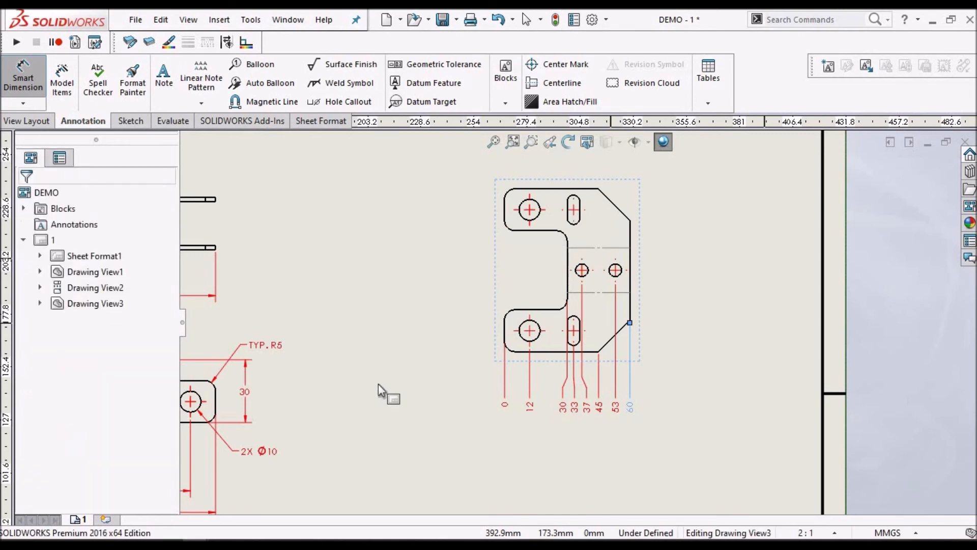
pyautogui.press('Escape')
# Add the prefix 2X to the slot's horizontal ordinate dimension below the flat pattern
pyautogui.scroll(-4, 578, 407)
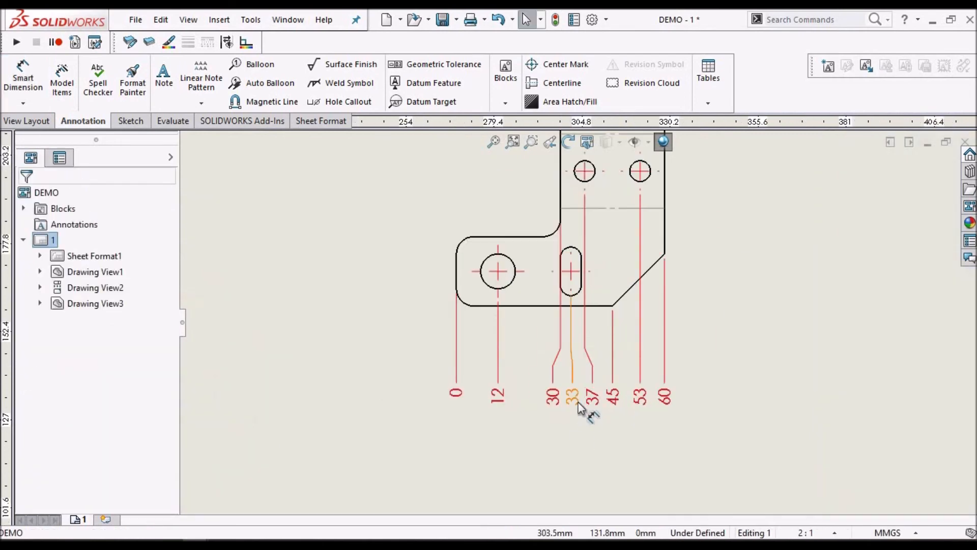
pyautogui.click(574, 374)
pyautogui.scroll(6, 679, 289)
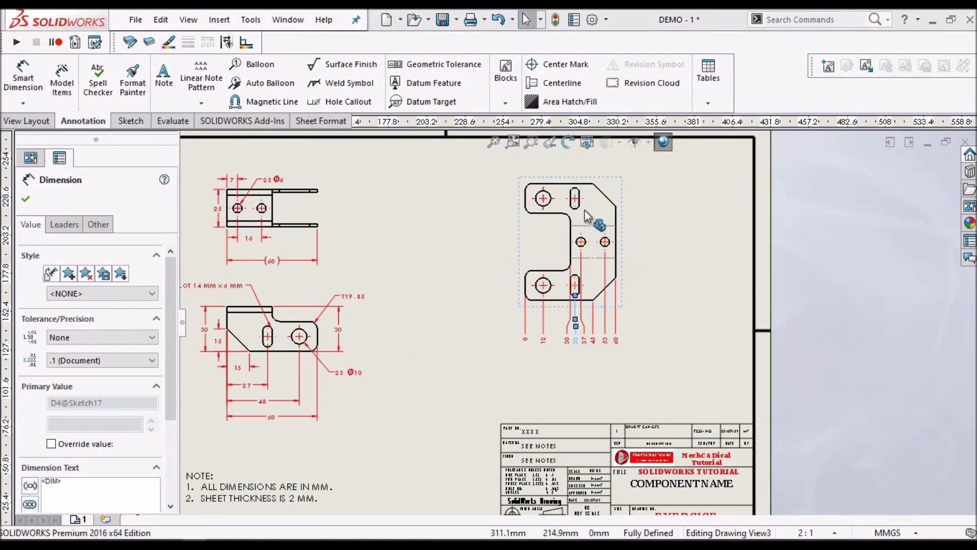
pyautogui.scroll(-3, 575, 214)
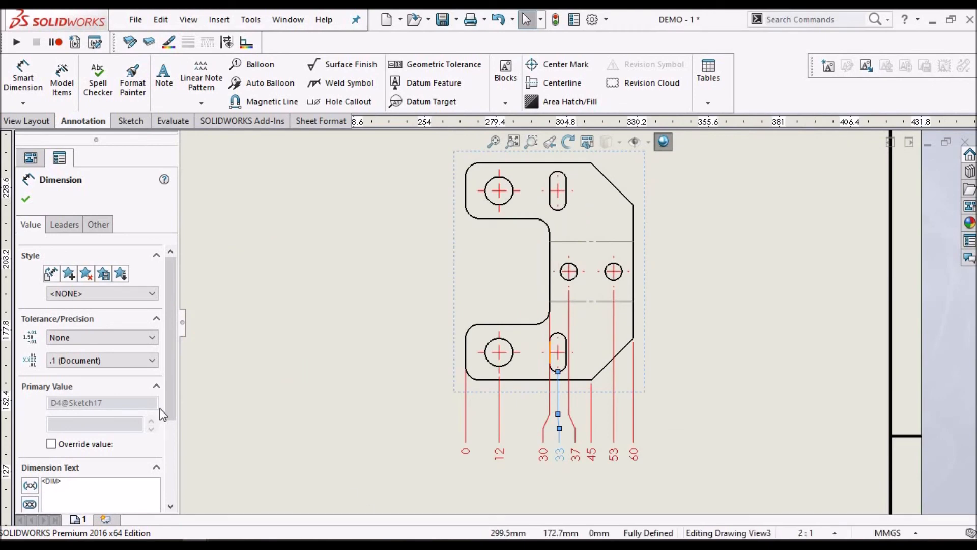
pyautogui.scroll(-3, 167, 411)
pyautogui.click(43, 398)
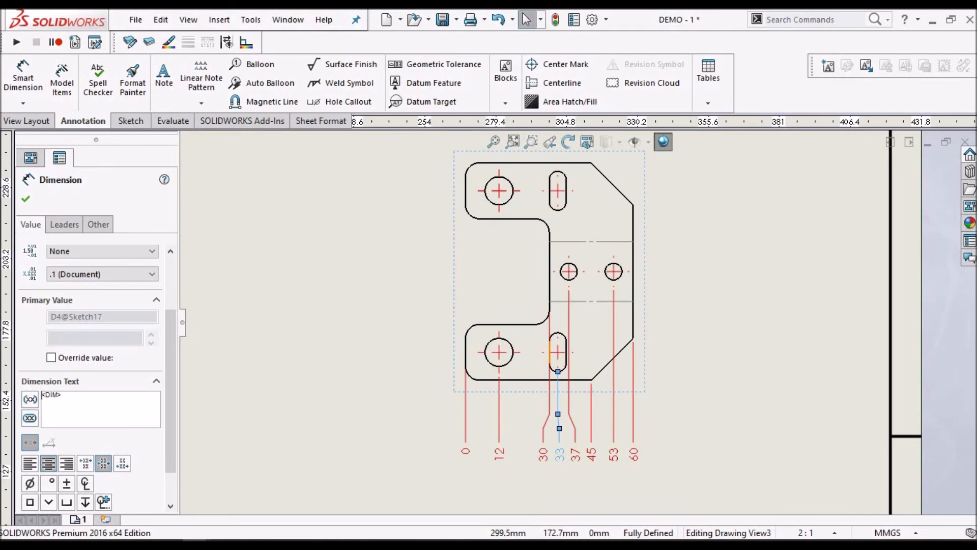
pyautogui.write('2X')
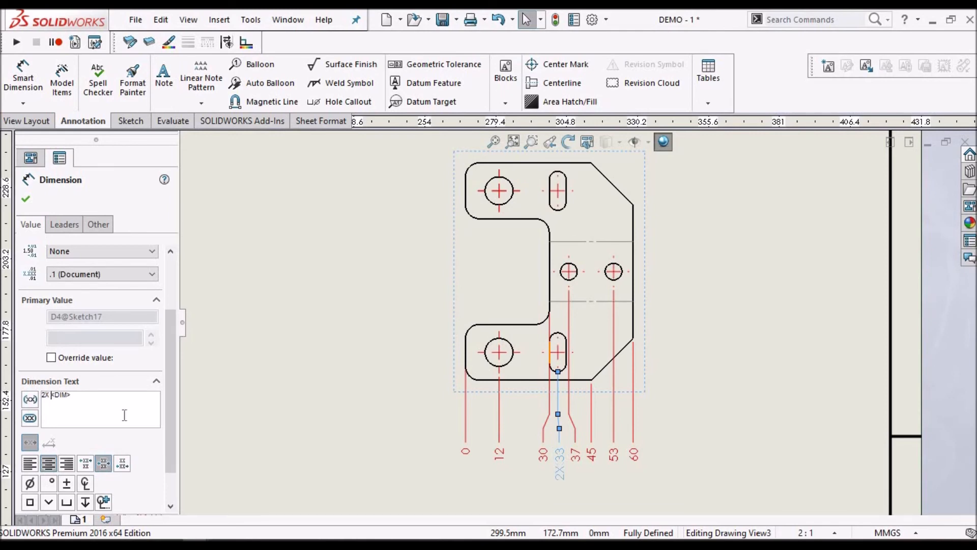
pyautogui.click(278, 301)
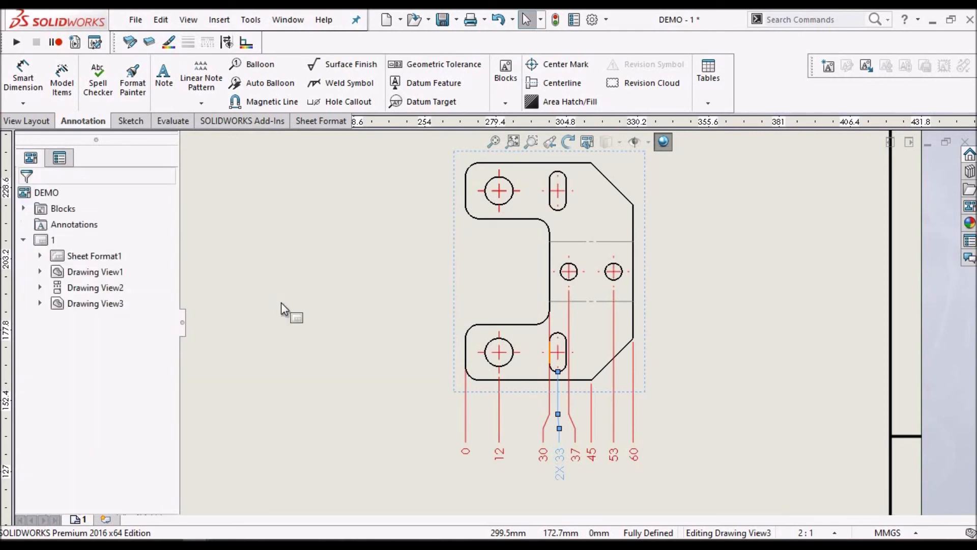
# Prefix the large hole's horizontal ordinate dimension with 2X
pyautogui.click(496, 452)
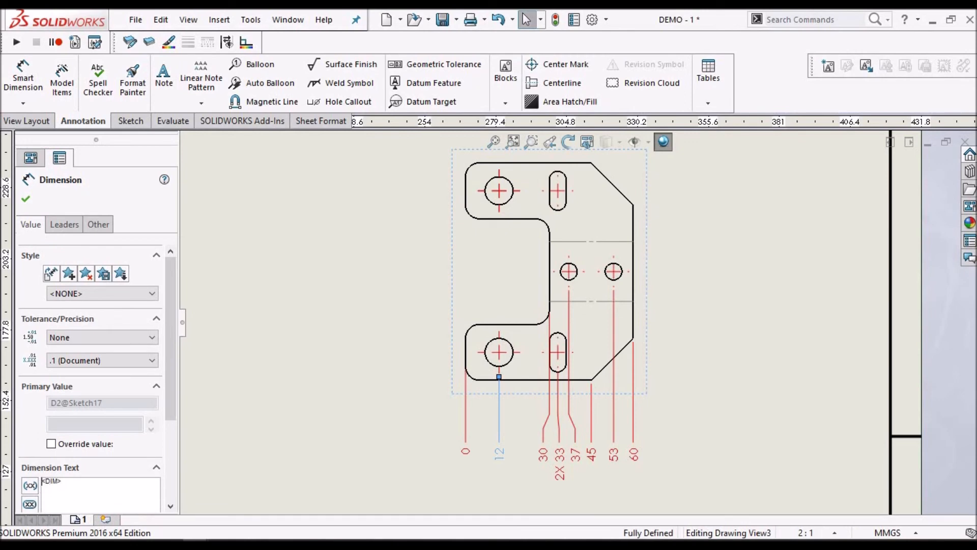
pyautogui.write('2X')
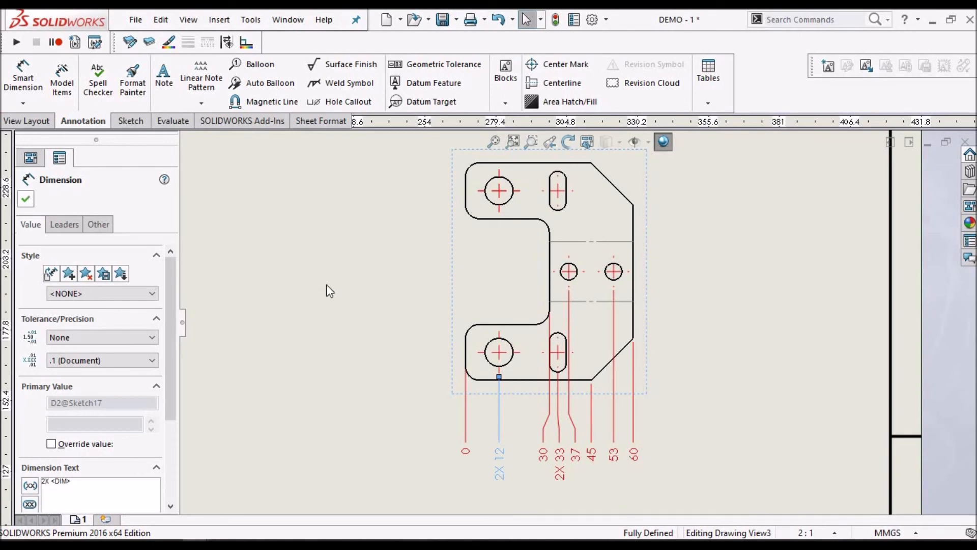
pyautogui.click(25, 199)
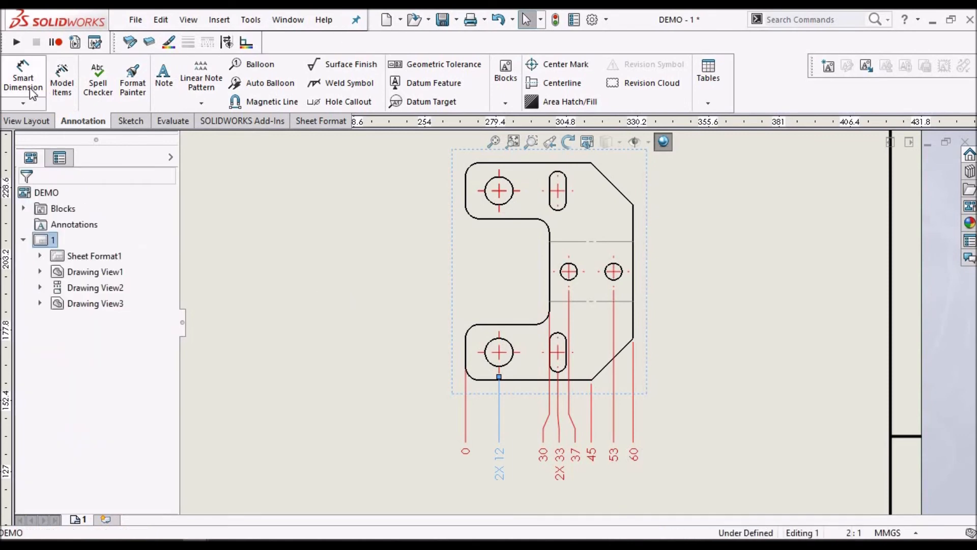
# Add vertical ordinate dimensions from the flat pattern's bottom edge to the lower large hole, the lower chamfer's upper corner and the notch's lower edge
pyautogui.click(24, 103)
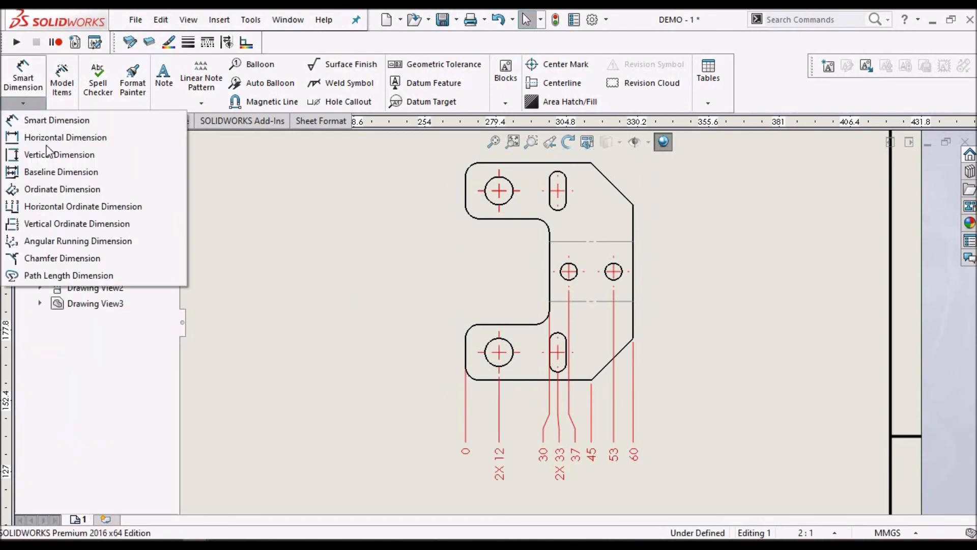
pyautogui.click(60, 224)
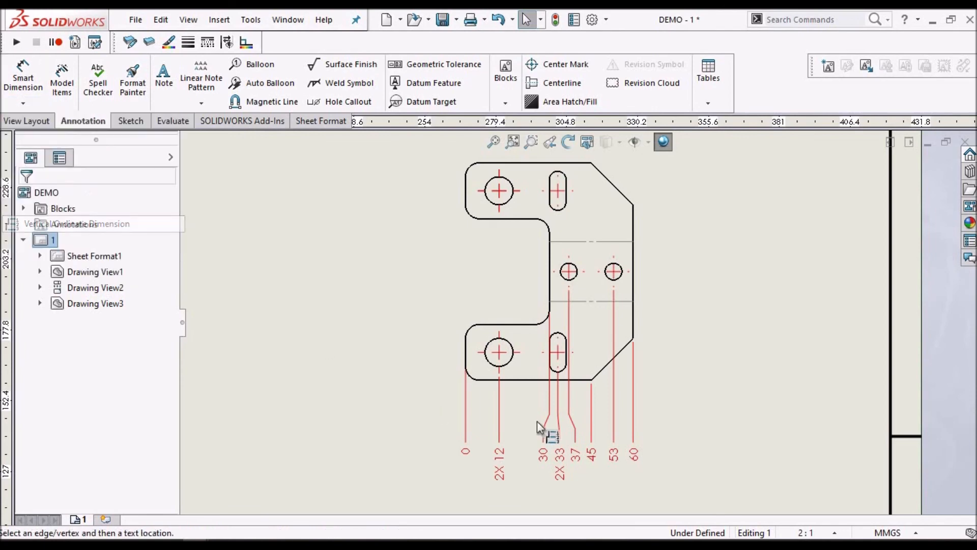
pyautogui.click(486, 379)
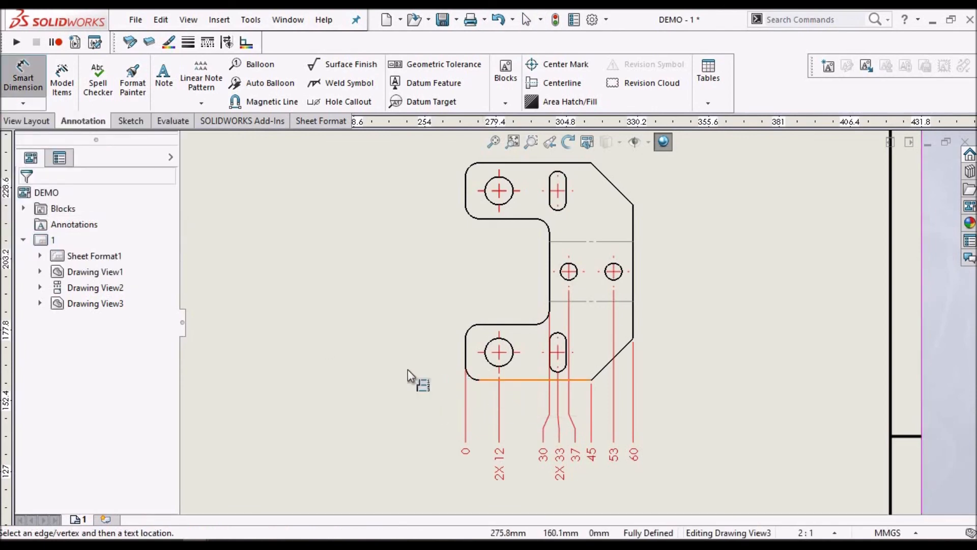
pyautogui.click(420, 376)
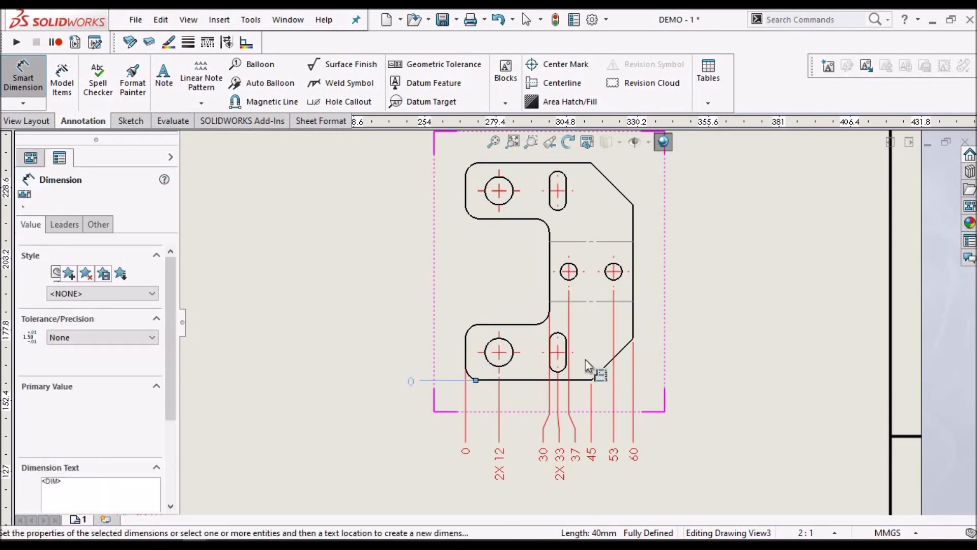
pyautogui.click(490, 362)
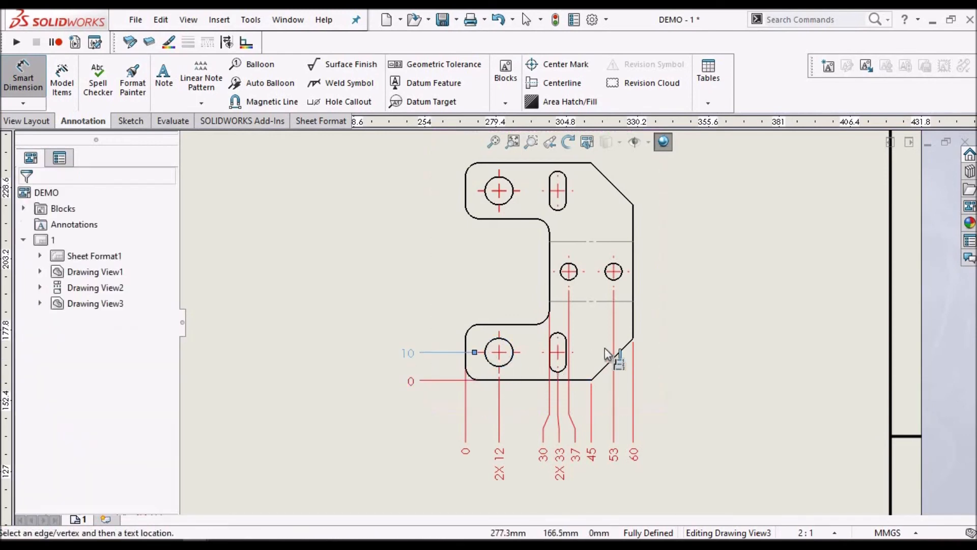
pyautogui.click(633, 338)
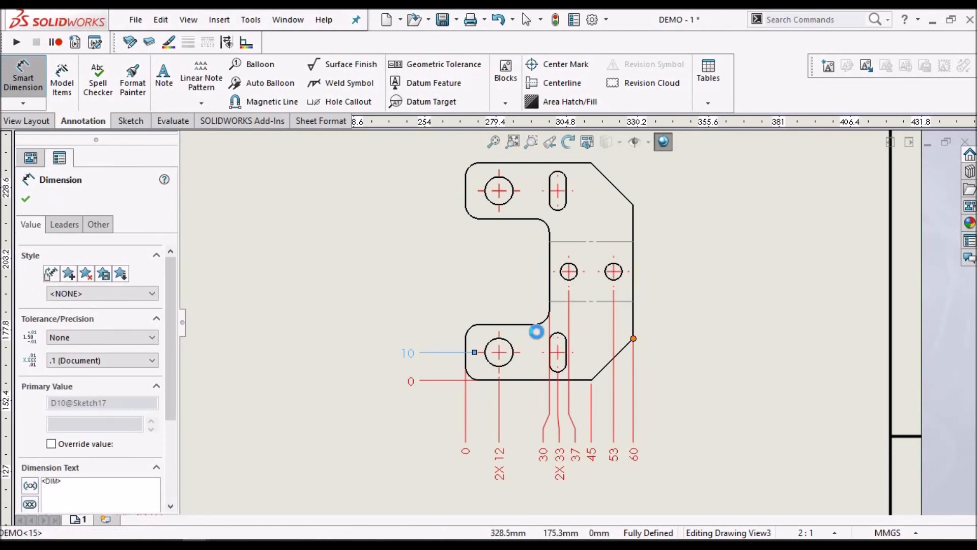
pyautogui.click(498, 324)
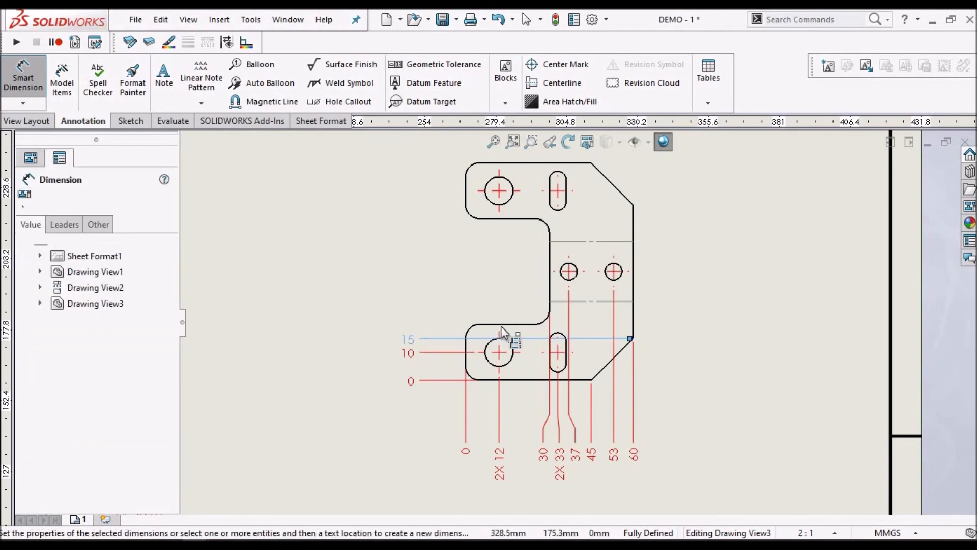
# Complete the vertical ordinate set with the small holes, notch's upper edge, upper large hole, upper chamfer's lower corner and top edge
pyautogui.click(562, 277)
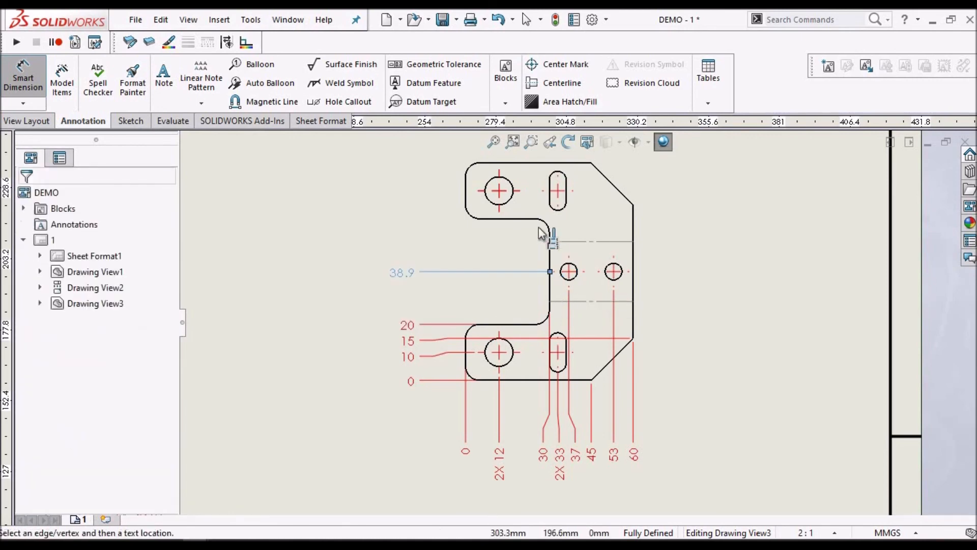
pyautogui.click(512, 216)
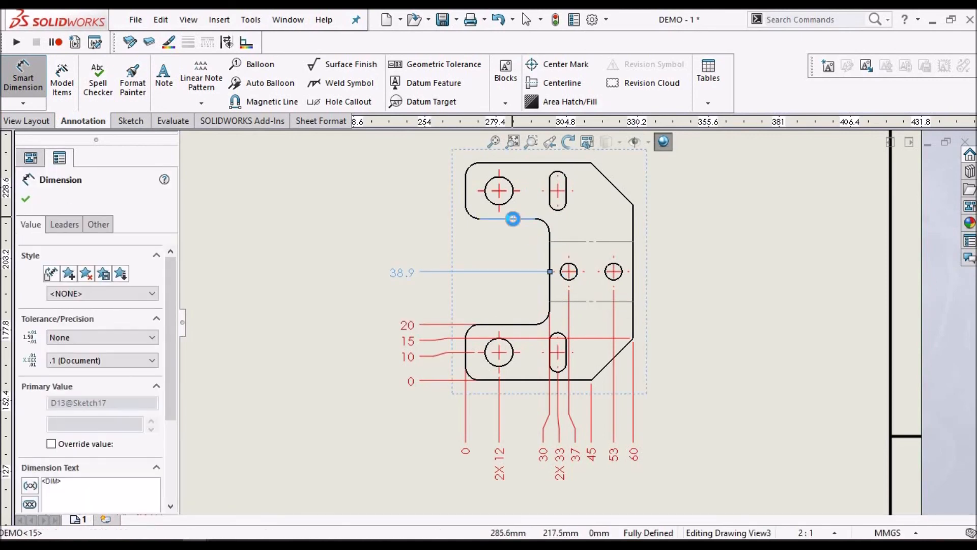
pyautogui.click(512, 219)
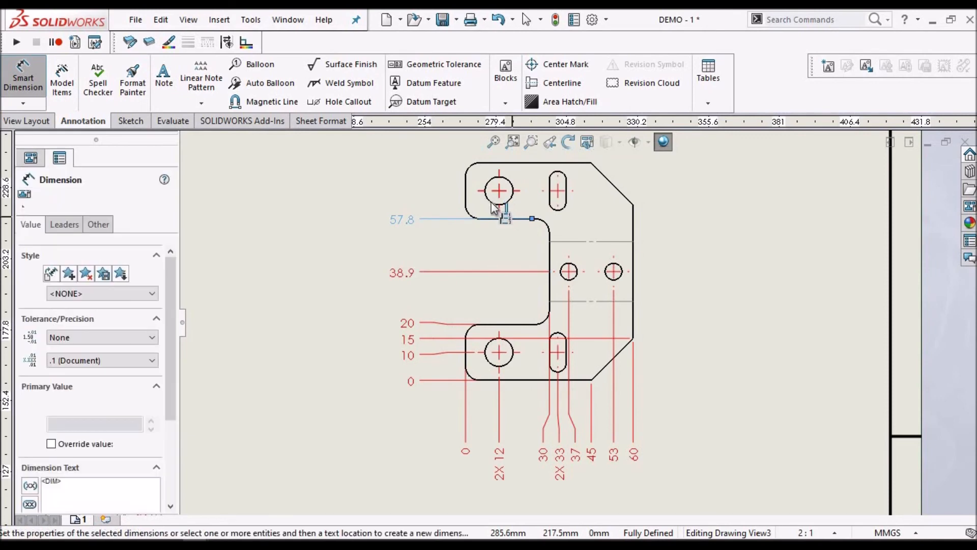
pyautogui.click(491, 185)
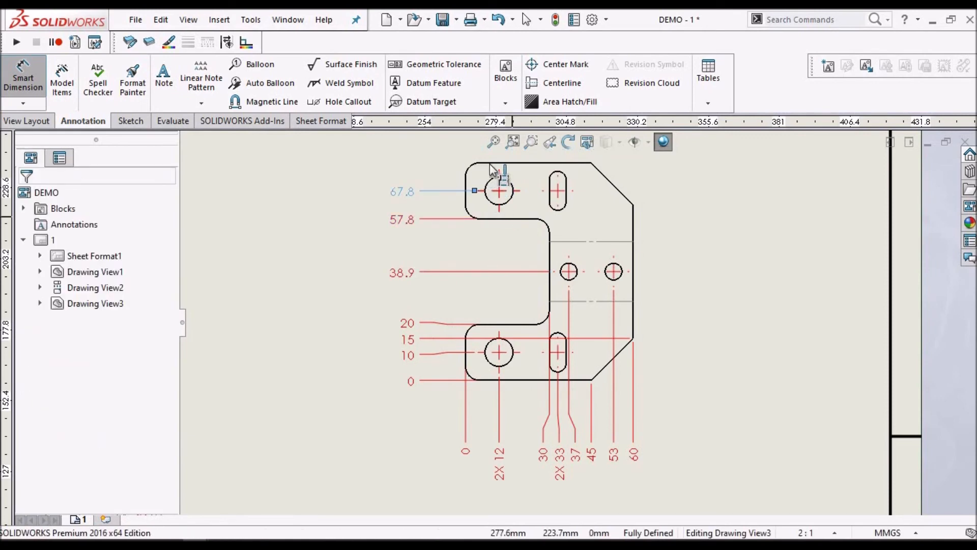
pyautogui.click(633, 206)
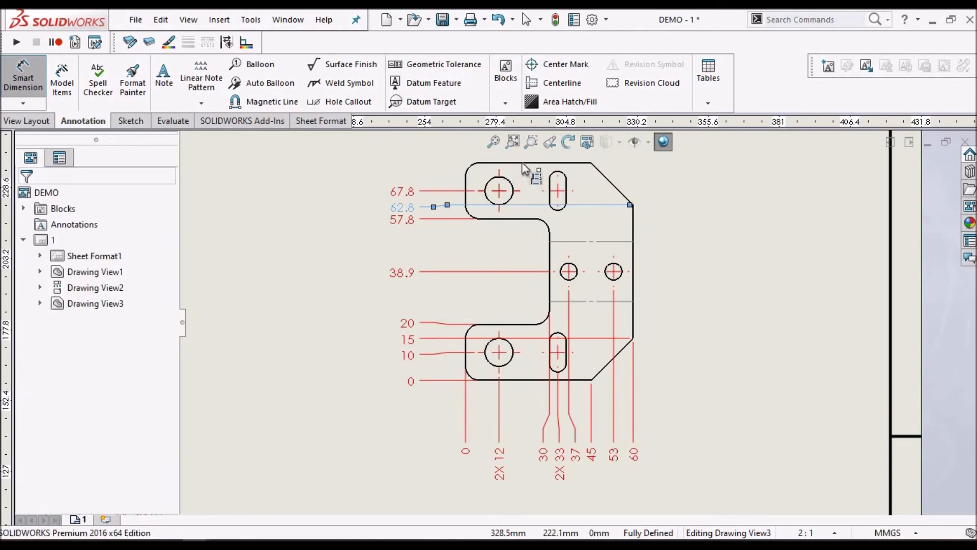
pyautogui.click(521, 161)
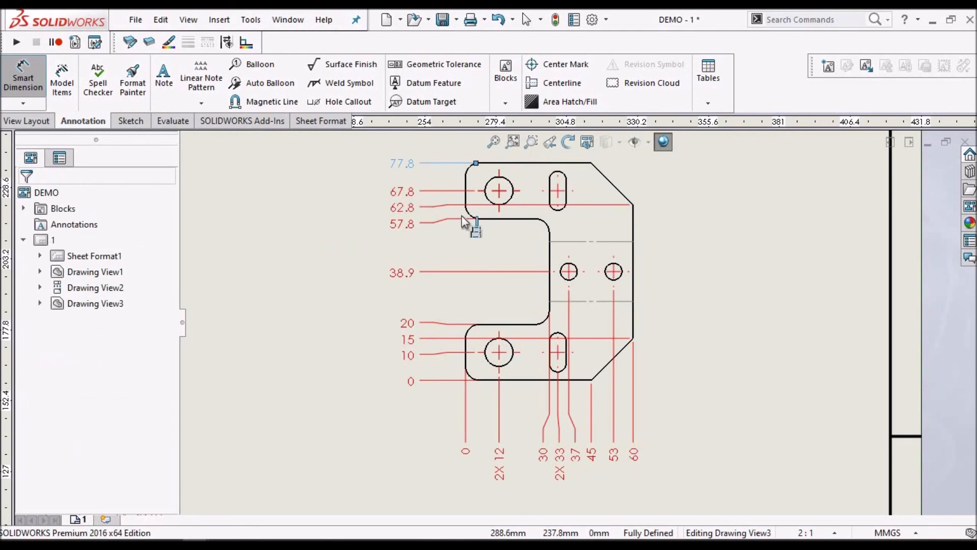
pyautogui.press('Escape')
pyautogui.scroll(-2, 416, 285)
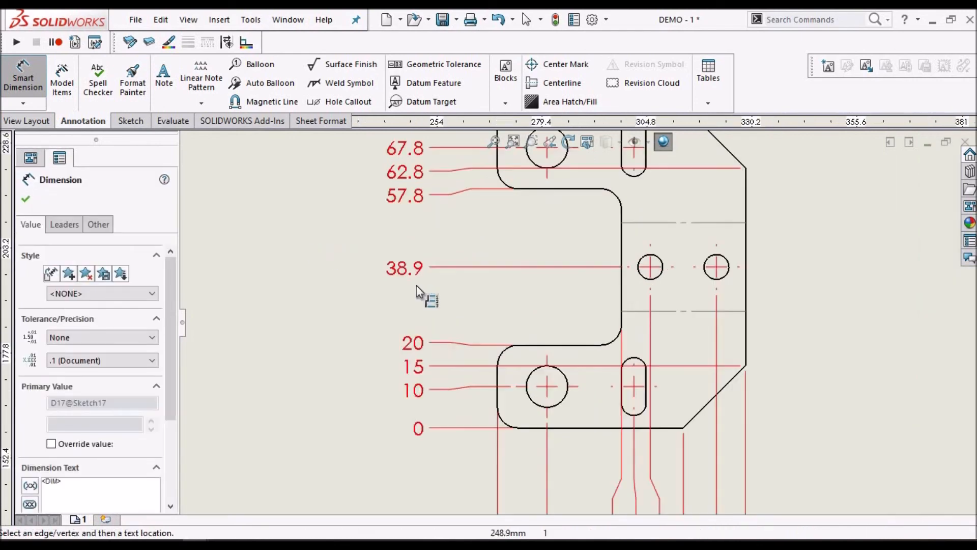
# Add the prefix 2X to the small holes' vertical ordinate dimension on the flat pattern
pyautogui.scroll(3, 566, 265)
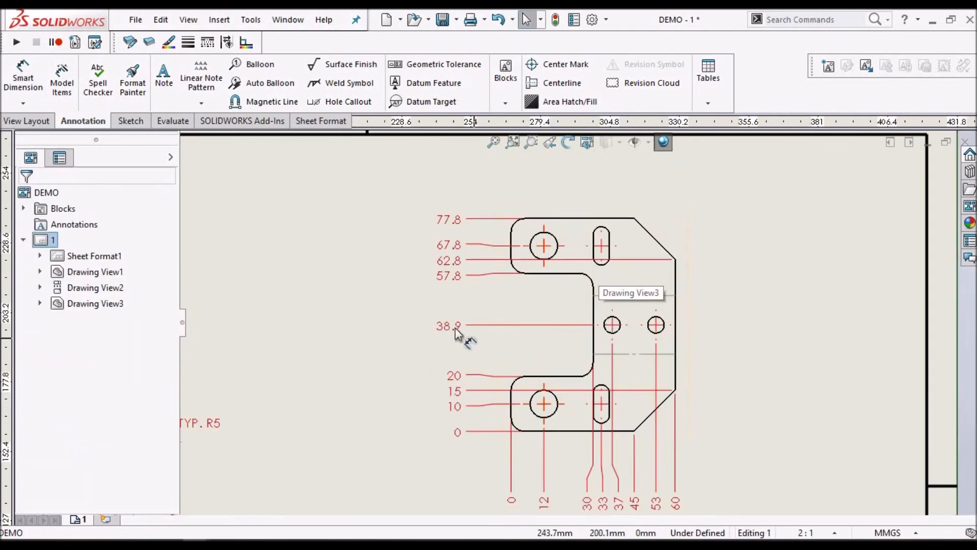
pyautogui.scroll(-1, 460, 332)
pyautogui.click(461, 327)
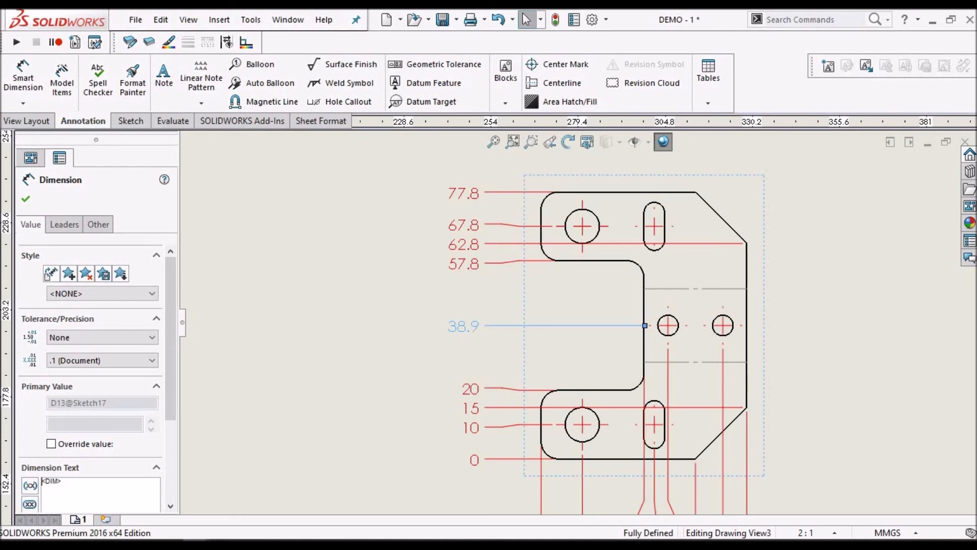
pyautogui.click(43, 482)
pyautogui.write('2X')
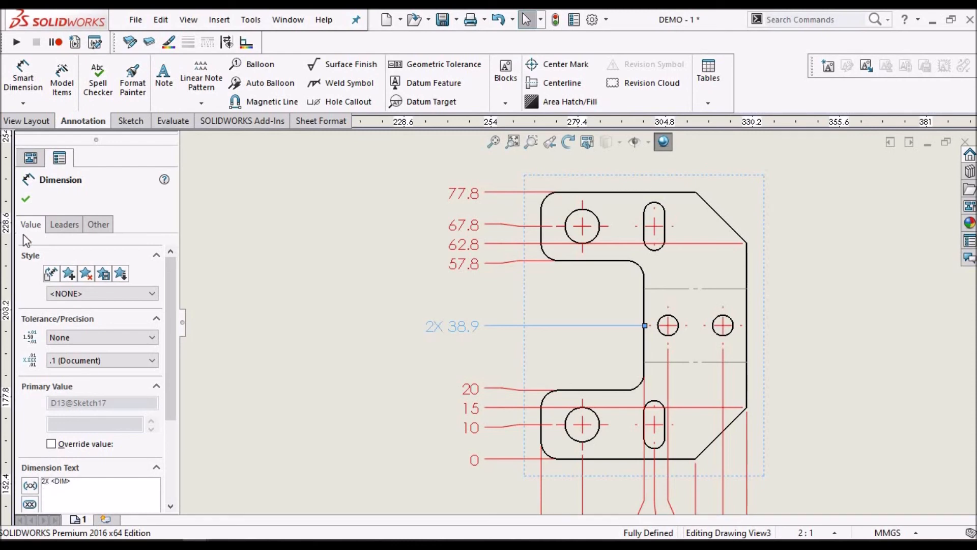
pyautogui.click(292, 295)
# Copy the note "2X SLOT 14 MM x 6 MM" from the side view and place it beyond the flat pattern's upper-right corner
pyautogui.click(261, 362)
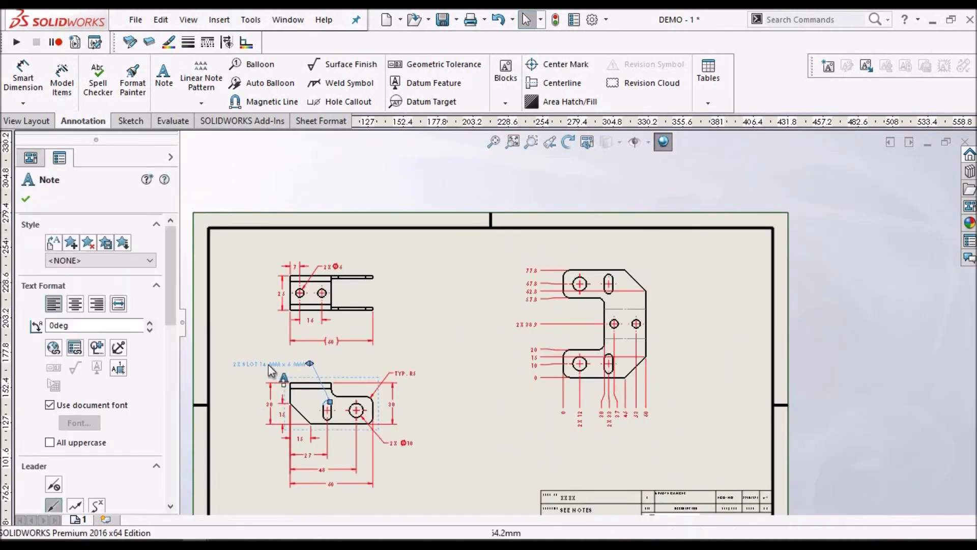
pyautogui.click(265, 363)
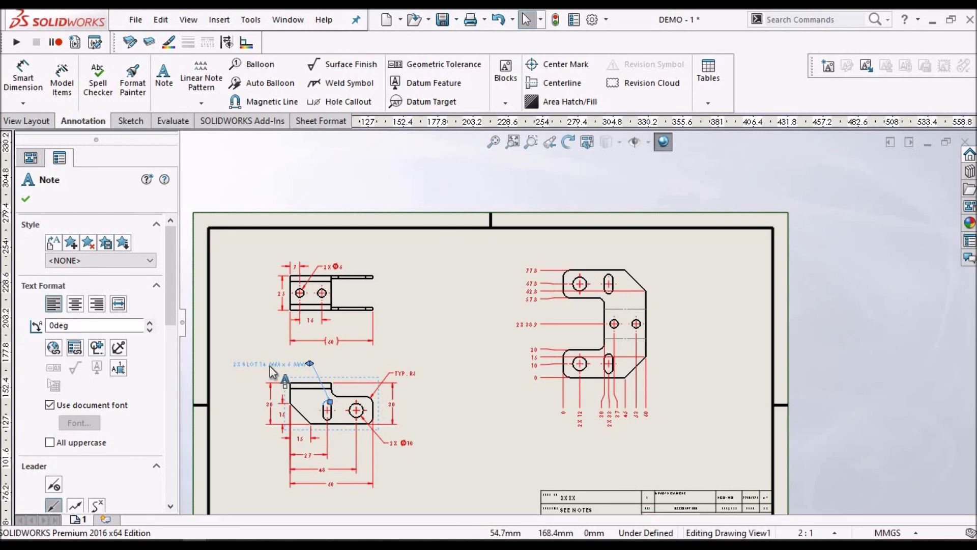
pyautogui.keyDown('ctrl'); pyautogui.moveTo(484, 292); pyautogui.dragTo(483, 292); pyautogui.keyUp('ctrl')
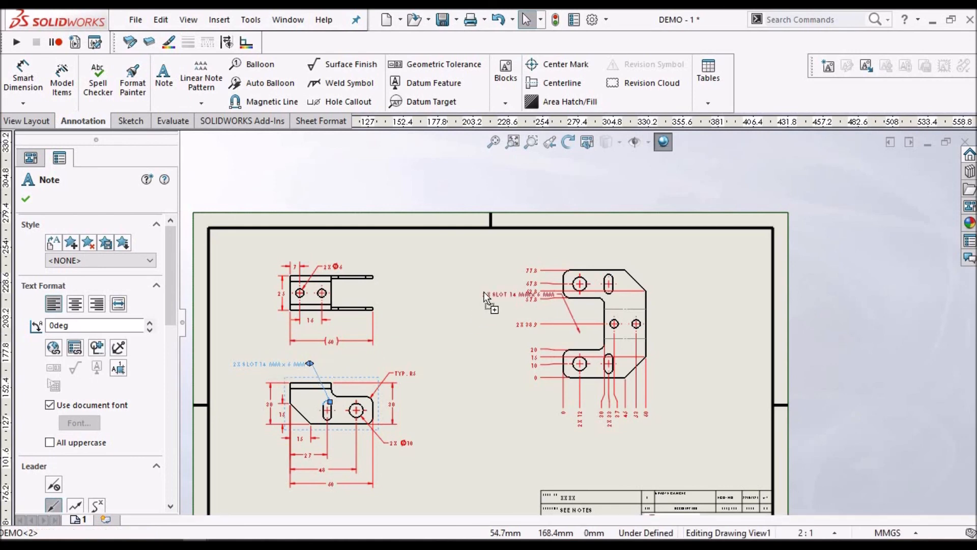
pyautogui.scroll(-3, 552, 322)
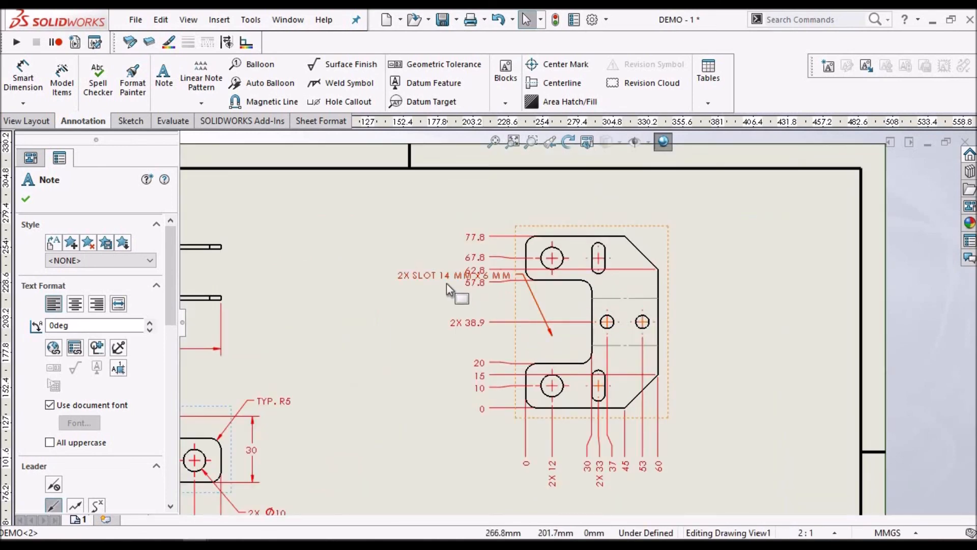
pyautogui.moveTo(577, 242); pyautogui.dragTo(710, 213)
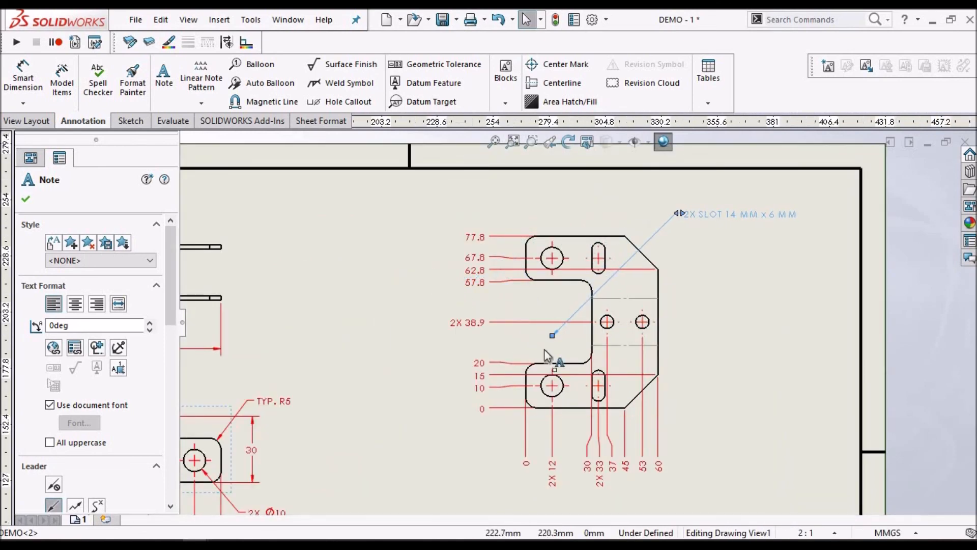
# Attach the copied slot note's leader to the upper slot on the flat pattern
pyautogui.click(552, 335)
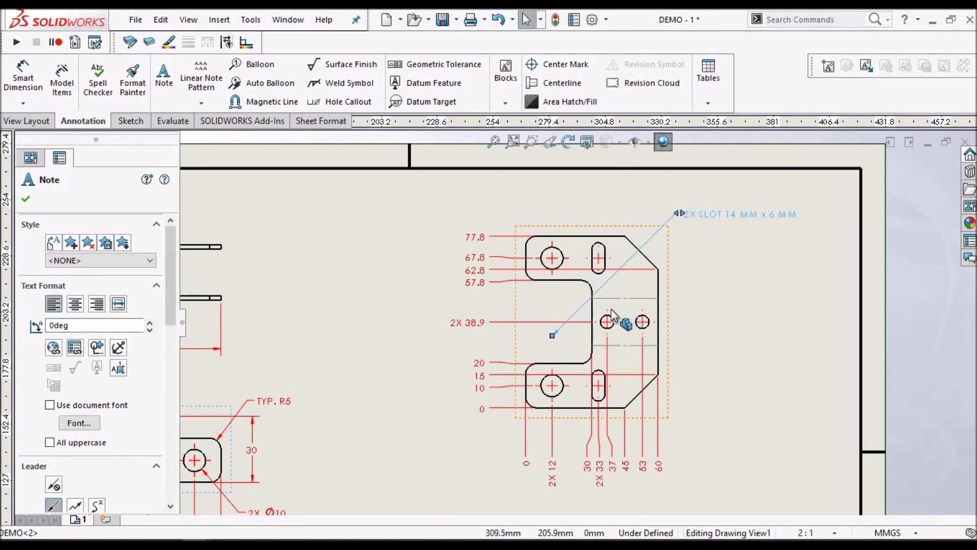
pyautogui.scroll(-2, 618, 307)
pyautogui.moveTo(517, 351); pyautogui.dragTo(596, 214)
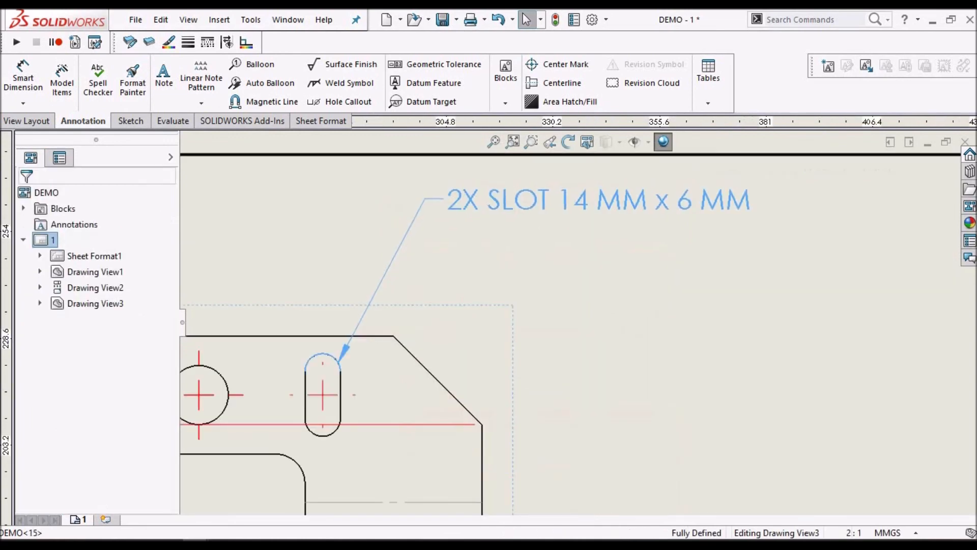
pyautogui.moveTo(559, 197); pyautogui.dragTo(572, 219)
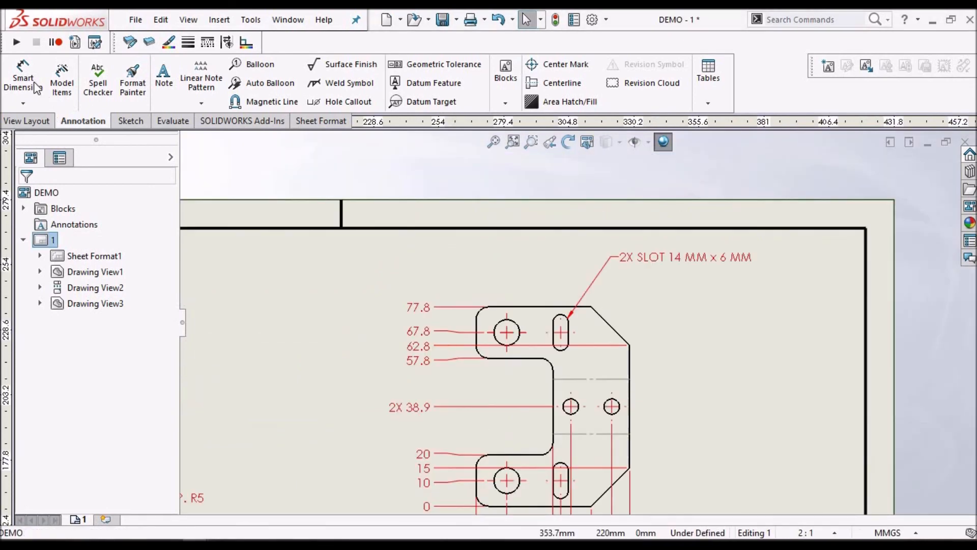
# Dimension the diameter of the flat pattern's upper large hole, placing the text above the view's upper-left corner
pyautogui.click(18, 73)
pyautogui.scroll(-4, 488, 319)
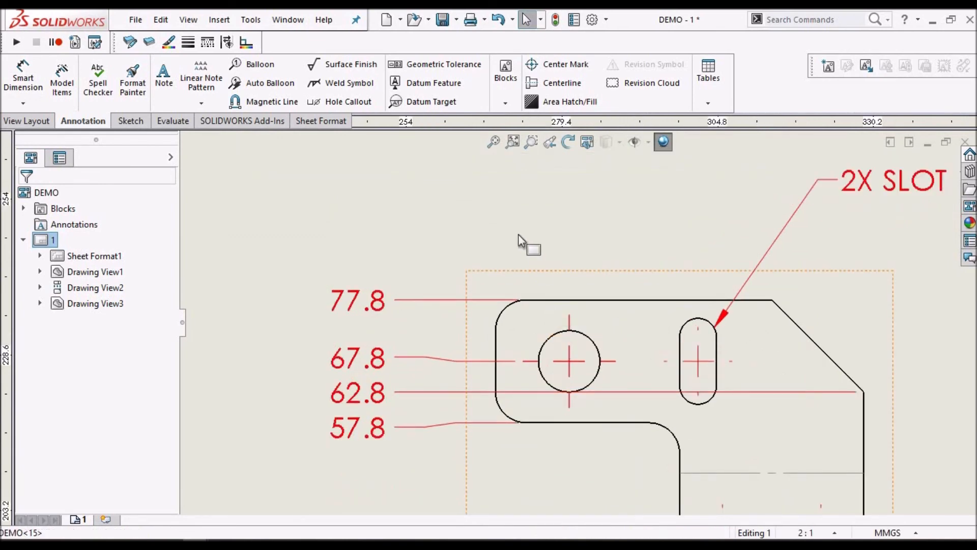
pyautogui.click(560, 333)
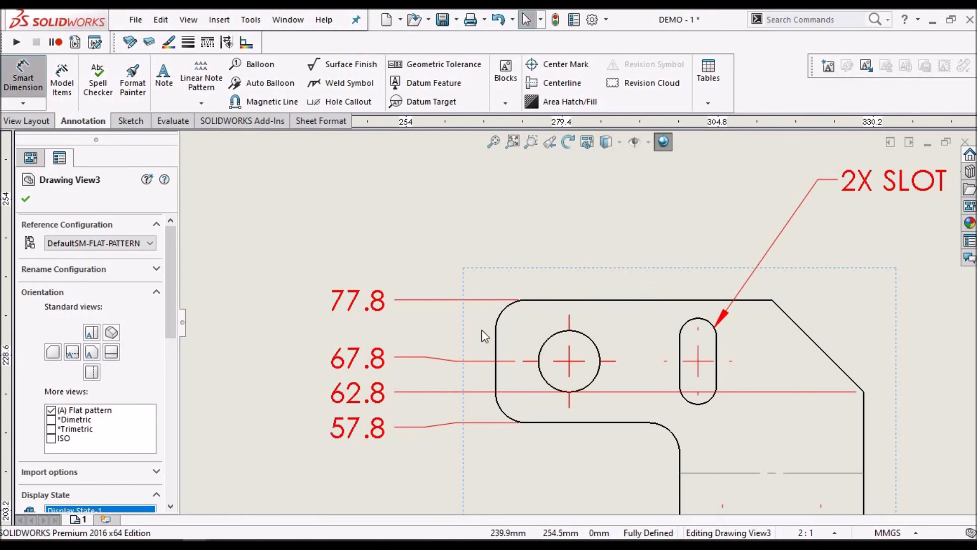
pyautogui.click(558, 335)
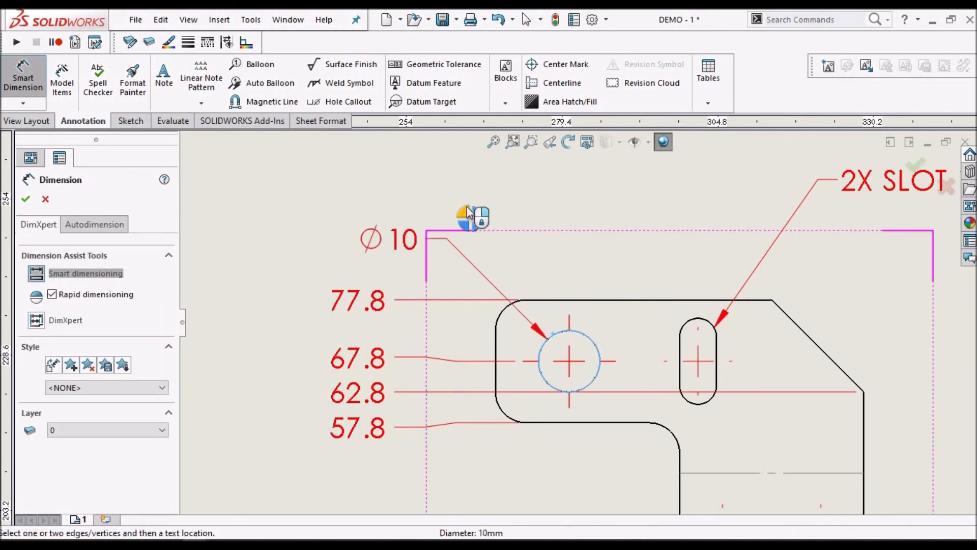
pyautogui.click(411, 200)
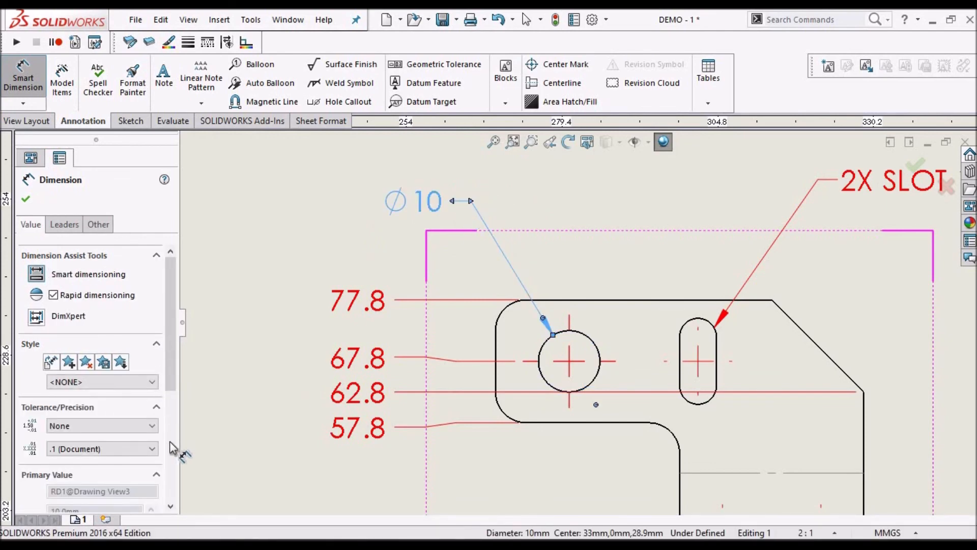
# Add the prefix 2X to the upper large hole's diameter dimension
pyautogui.scroll(-3, 153, 447)
pyautogui.click(43, 442)
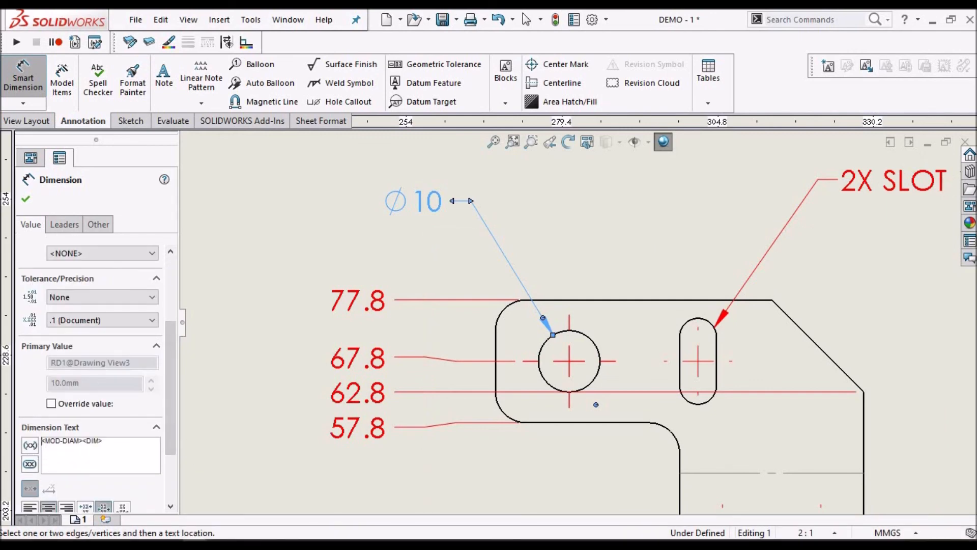
pyautogui.write('2X')
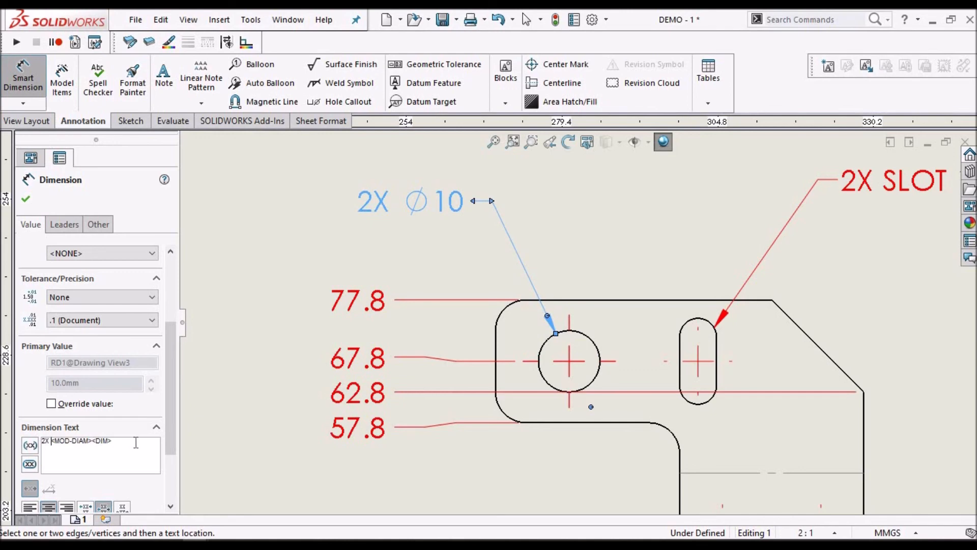
pyautogui.moveTo(113, 443); pyautogui.dragTo(15, 444)
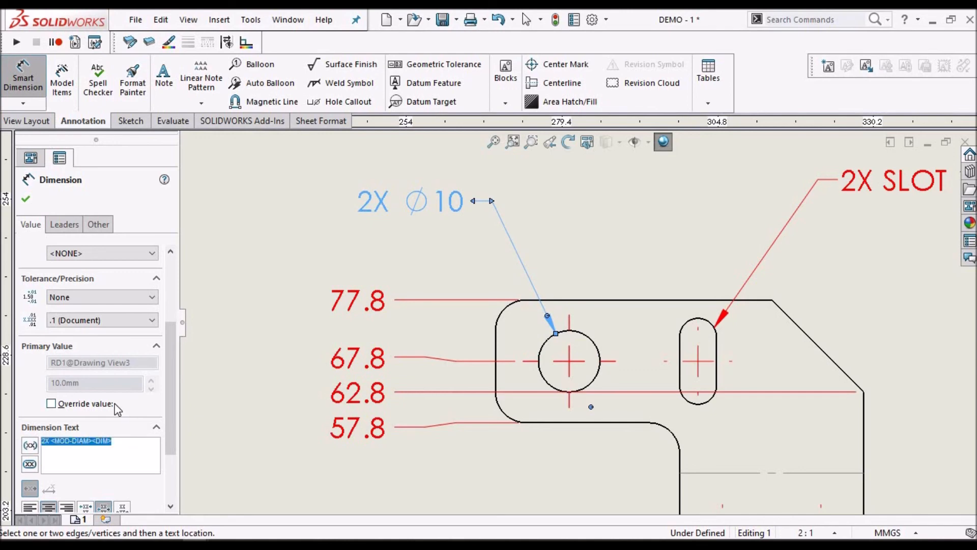
pyautogui.click(19, 199)
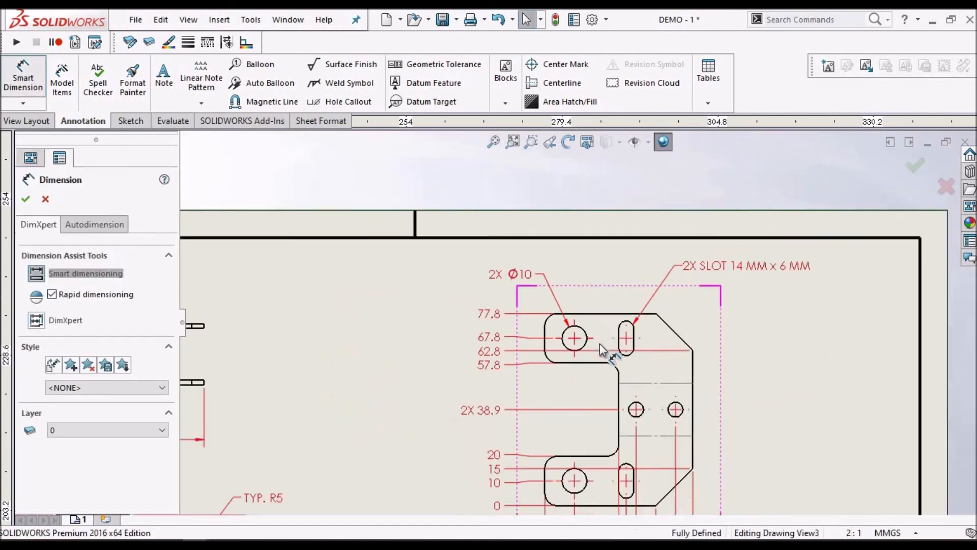
# Dimension the diameter of the flat pattern's right small hole, placing the text beyond the view's right edge
pyautogui.scroll(5, 636, 367)
pyautogui.scroll(-3, 670, 389)
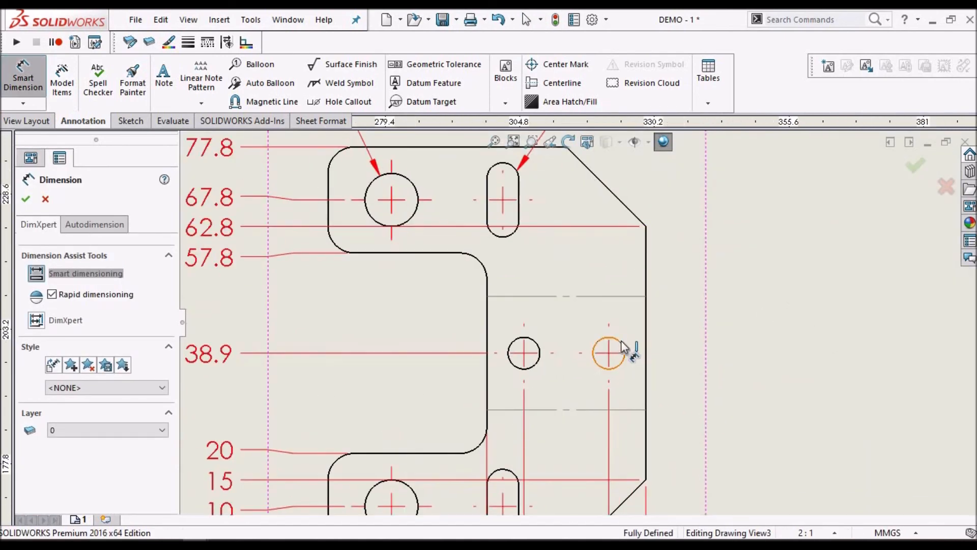
pyautogui.click(623, 347)
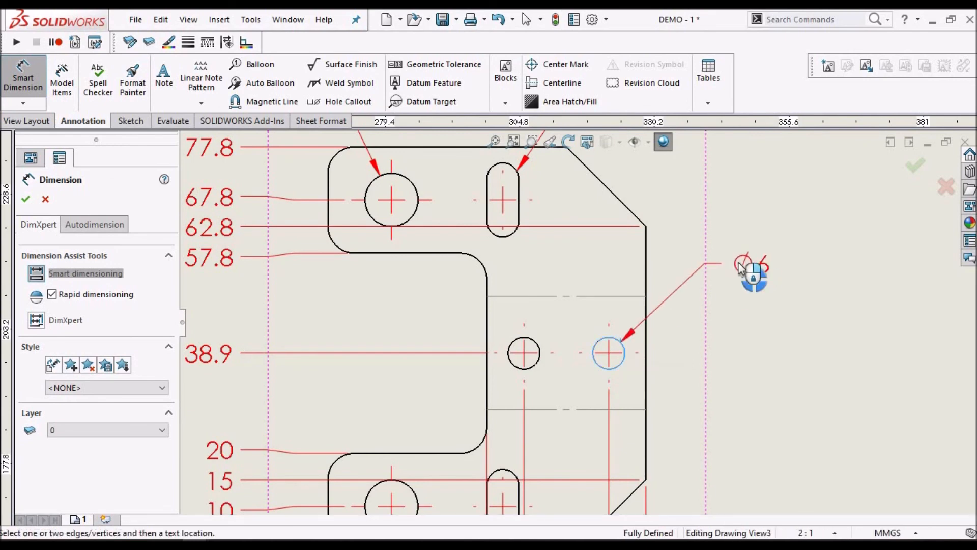
pyautogui.click(743, 268)
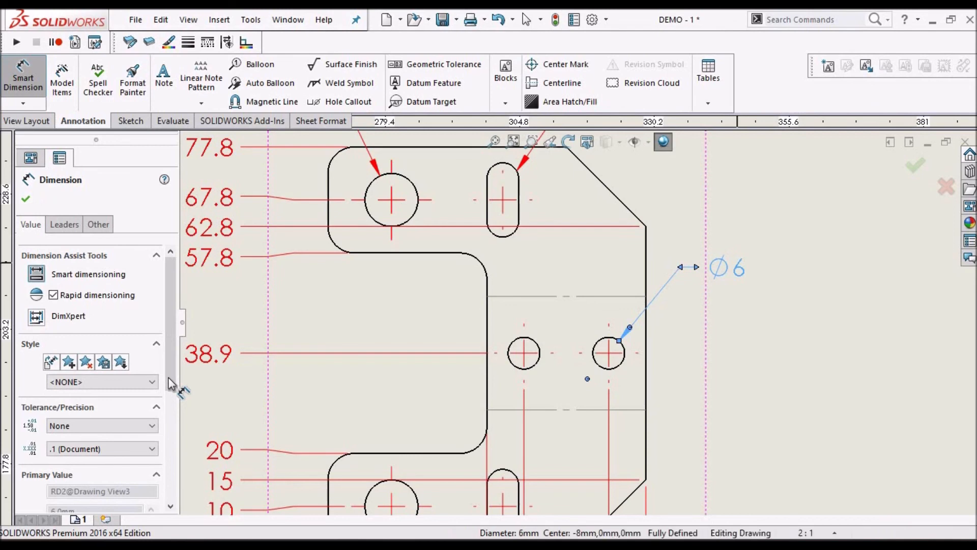
# Add the prefix 2X to the small hole's diameter dimension and move its text farther from the flat pattern's right edge
pyautogui.scroll(-5, 162, 506)
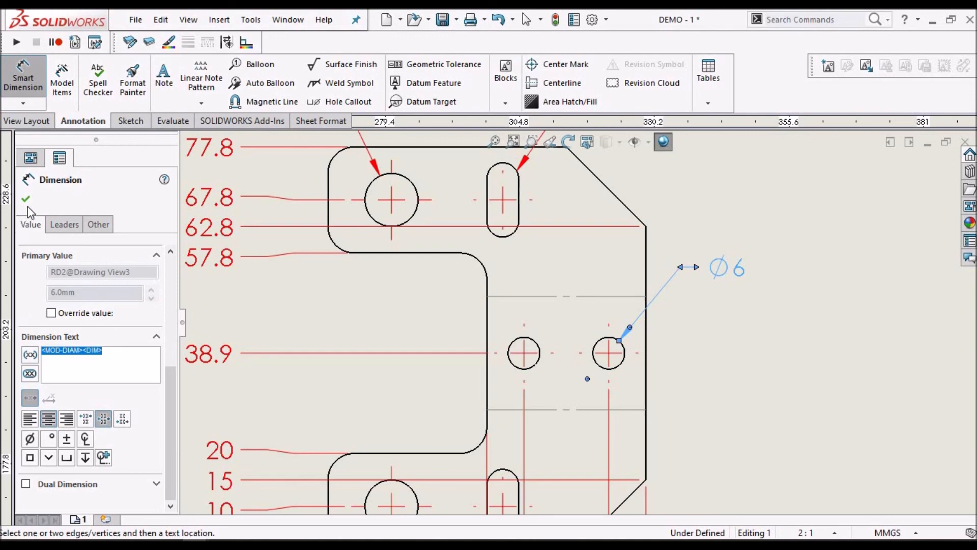
pyautogui.write('2X')
pyautogui.press('Return')
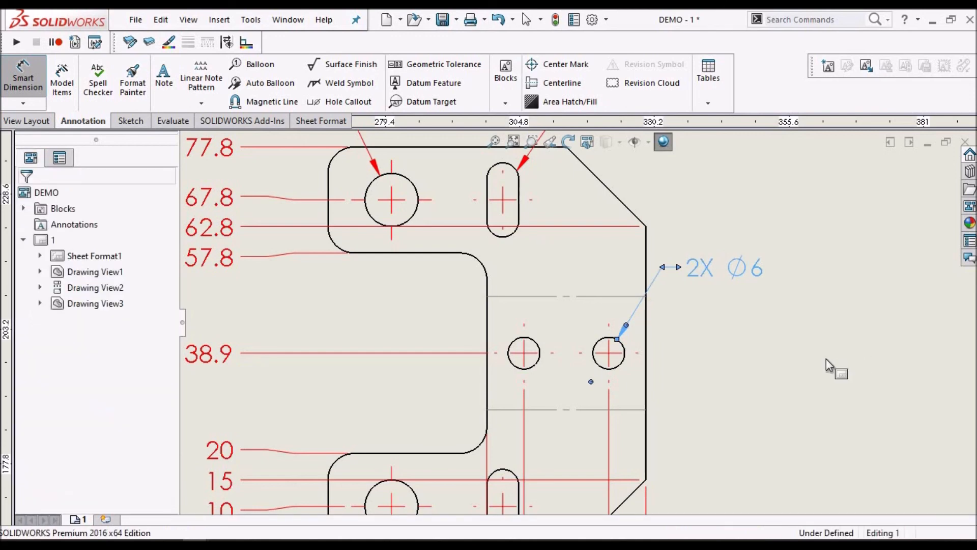
pyautogui.press('Escape')
pyautogui.click(768, 270)
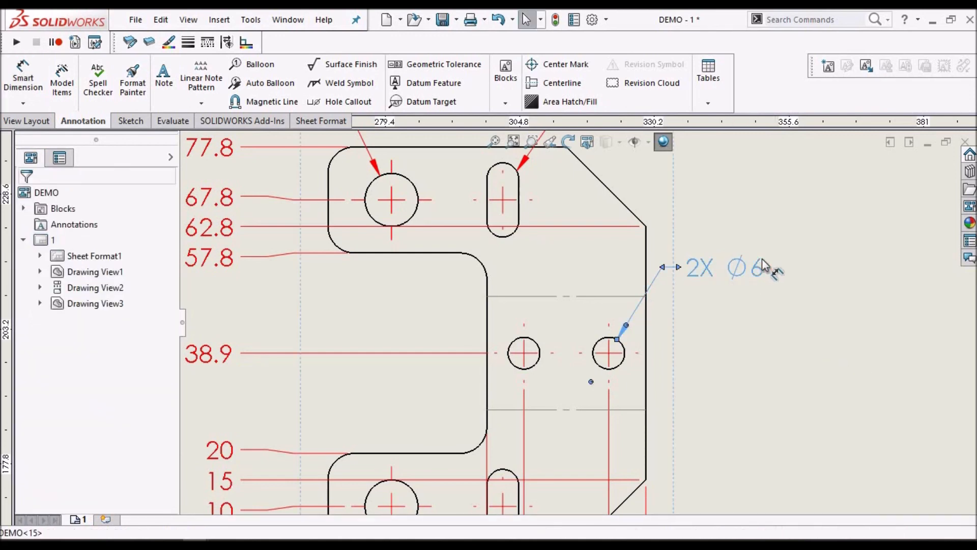
pyautogui.moveTo(767, 270); pyautogui.dragTo(798, 273)
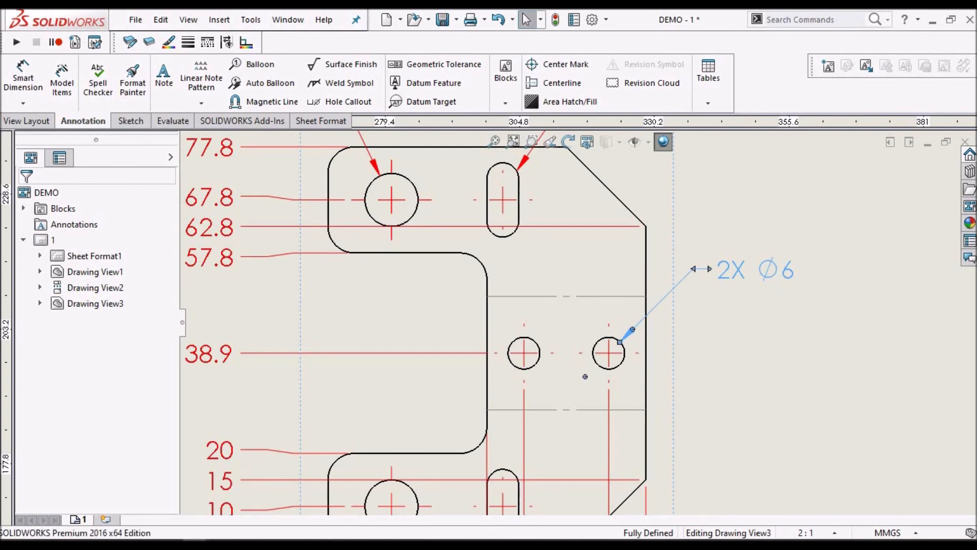
pyautogui.click(658, 234)
# Save the drawing DEMO.SLDDRW together with its referenced part DEMO.SLDPRT
pyautogui.scroll(5, 658, 234)
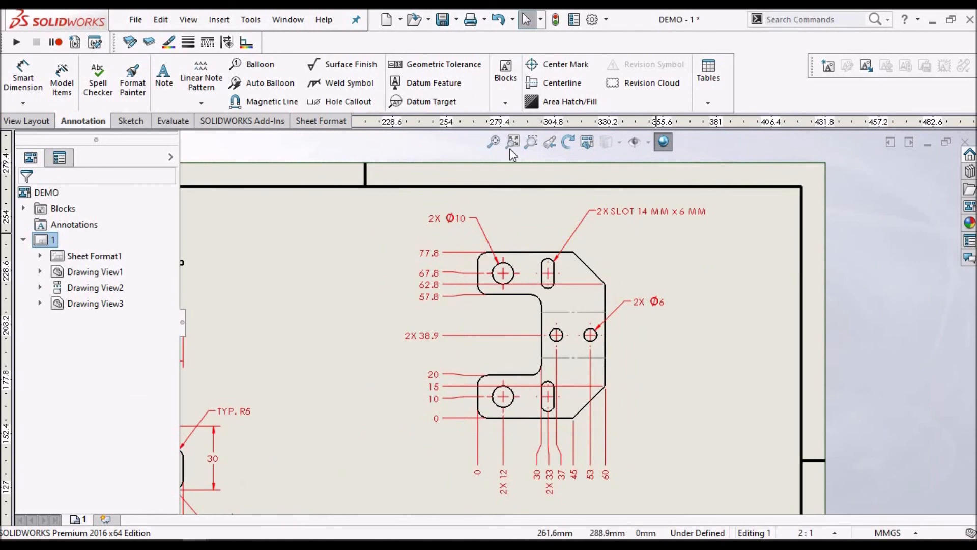
pyautogui.click(500, 146)
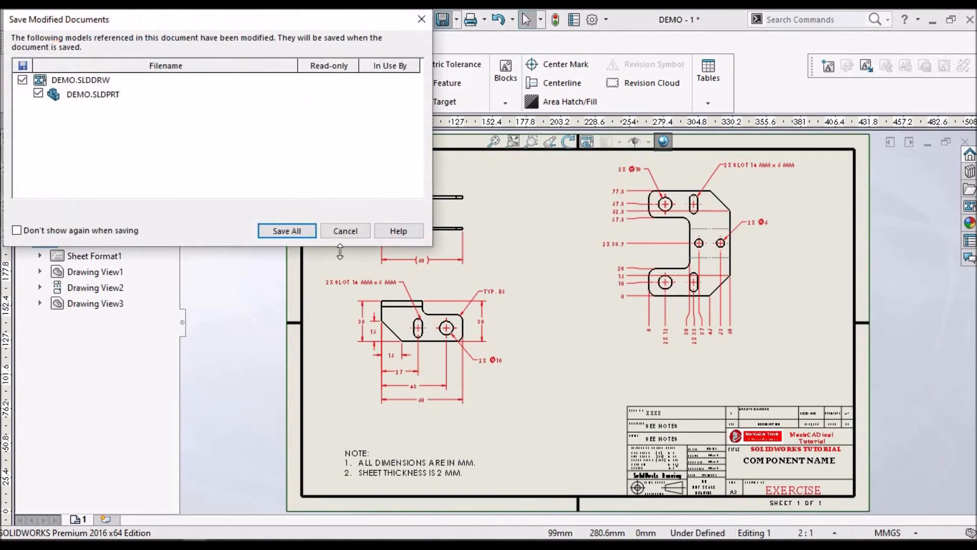
pyautogui.click(286, 231)
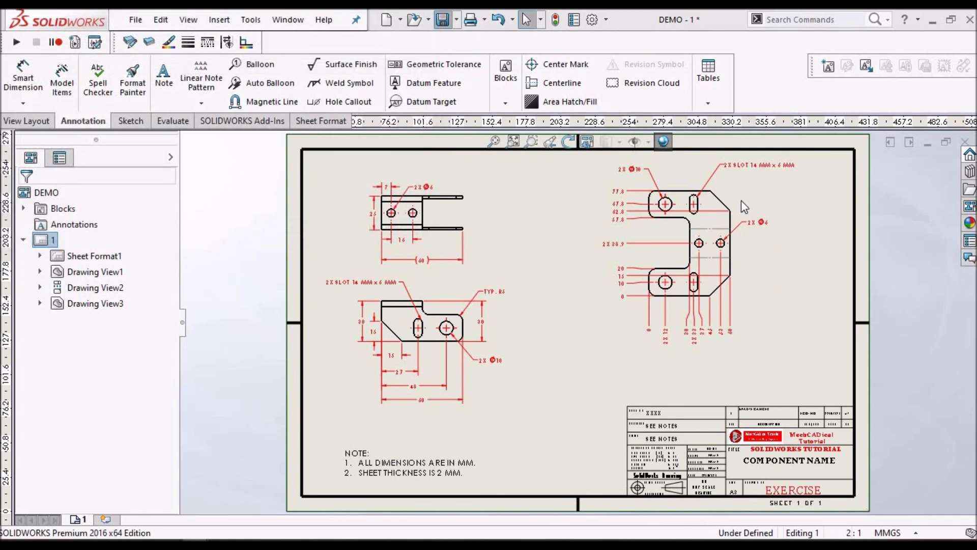
# Examine the dimensions and callouts in the drawing views and compare them with the component drawing in Desc.pdf in the browser
pyautogui.scroll(-2, 749, 232)
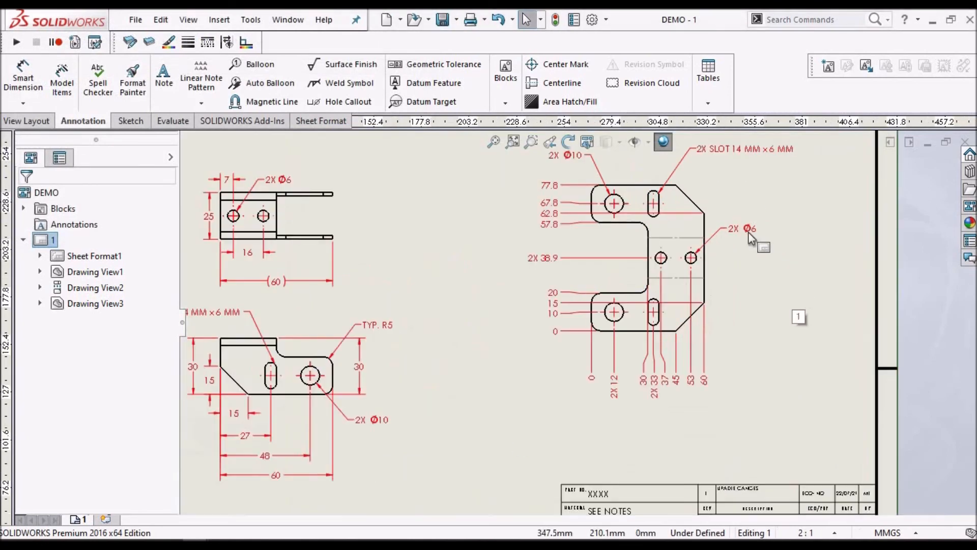
pyautogui.scroll(2, 639, 237)
pyautogui.scroll(-3, 625, 243)
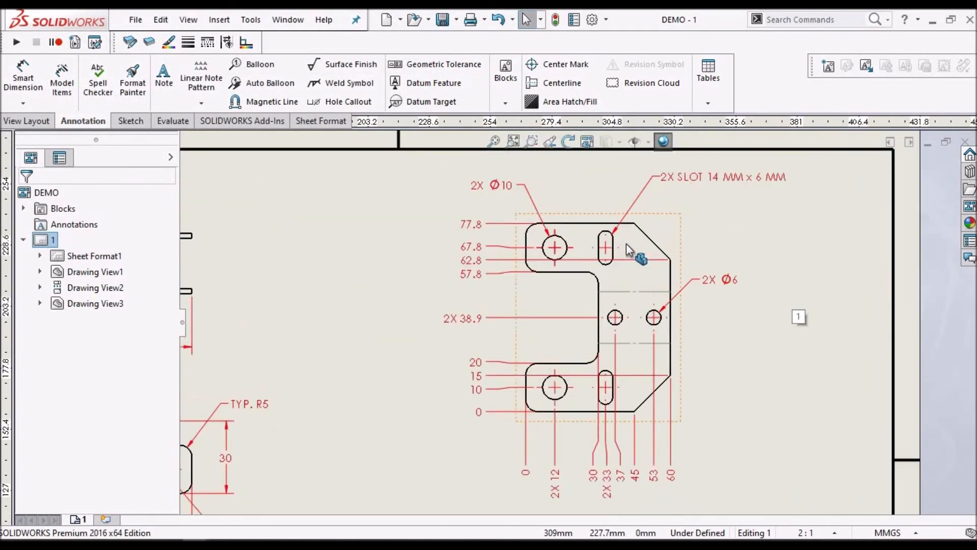
pyautogui.scroll(4, 626, 243)
pyautogui.scroll(-2, 464, 421)
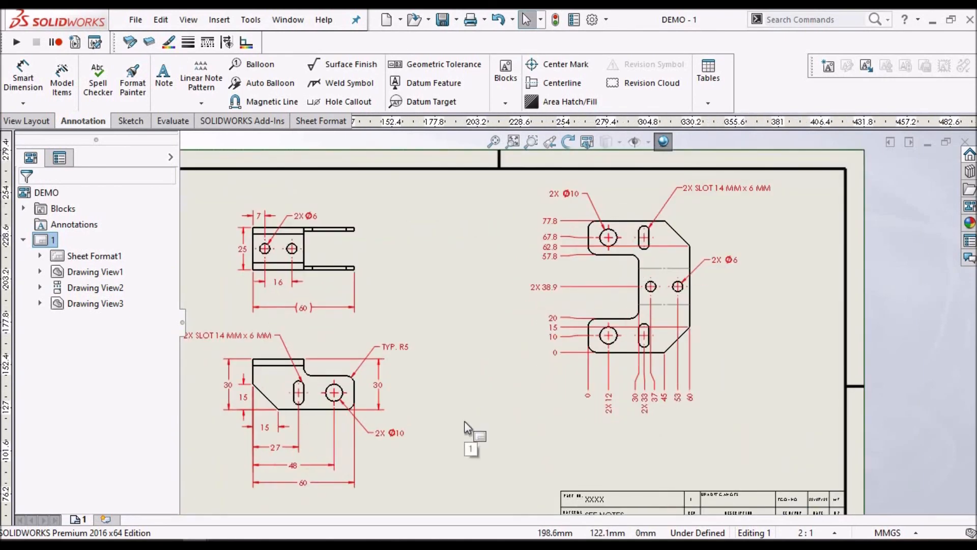
pyautogui.hotkey('alt', 'Tab')
pyautogui.scroll(6, 464, 420)
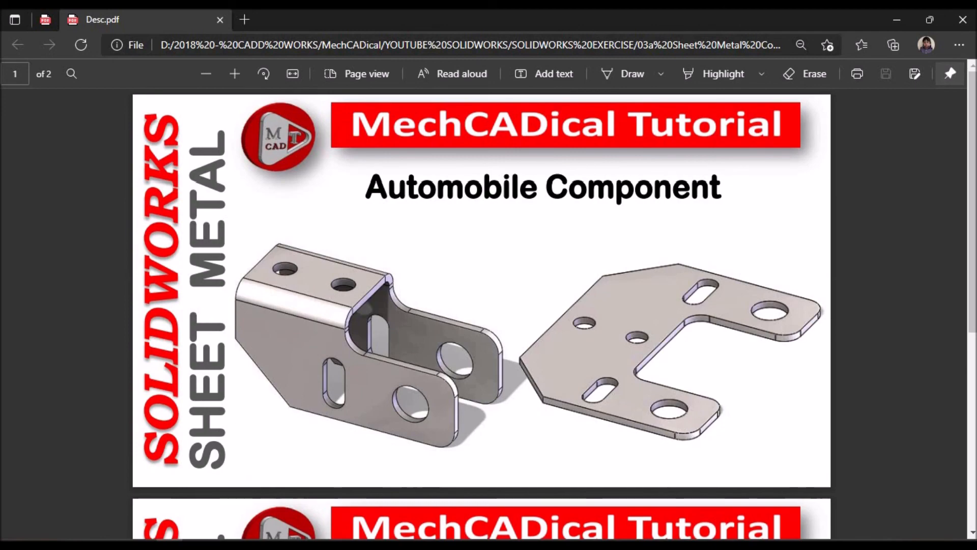
pyautogui.scroll(-6, 518, 320)
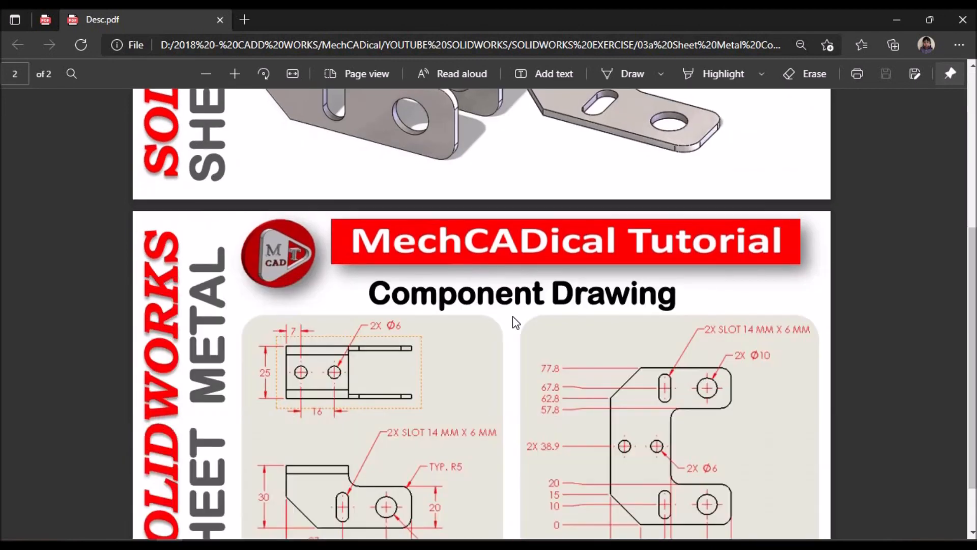